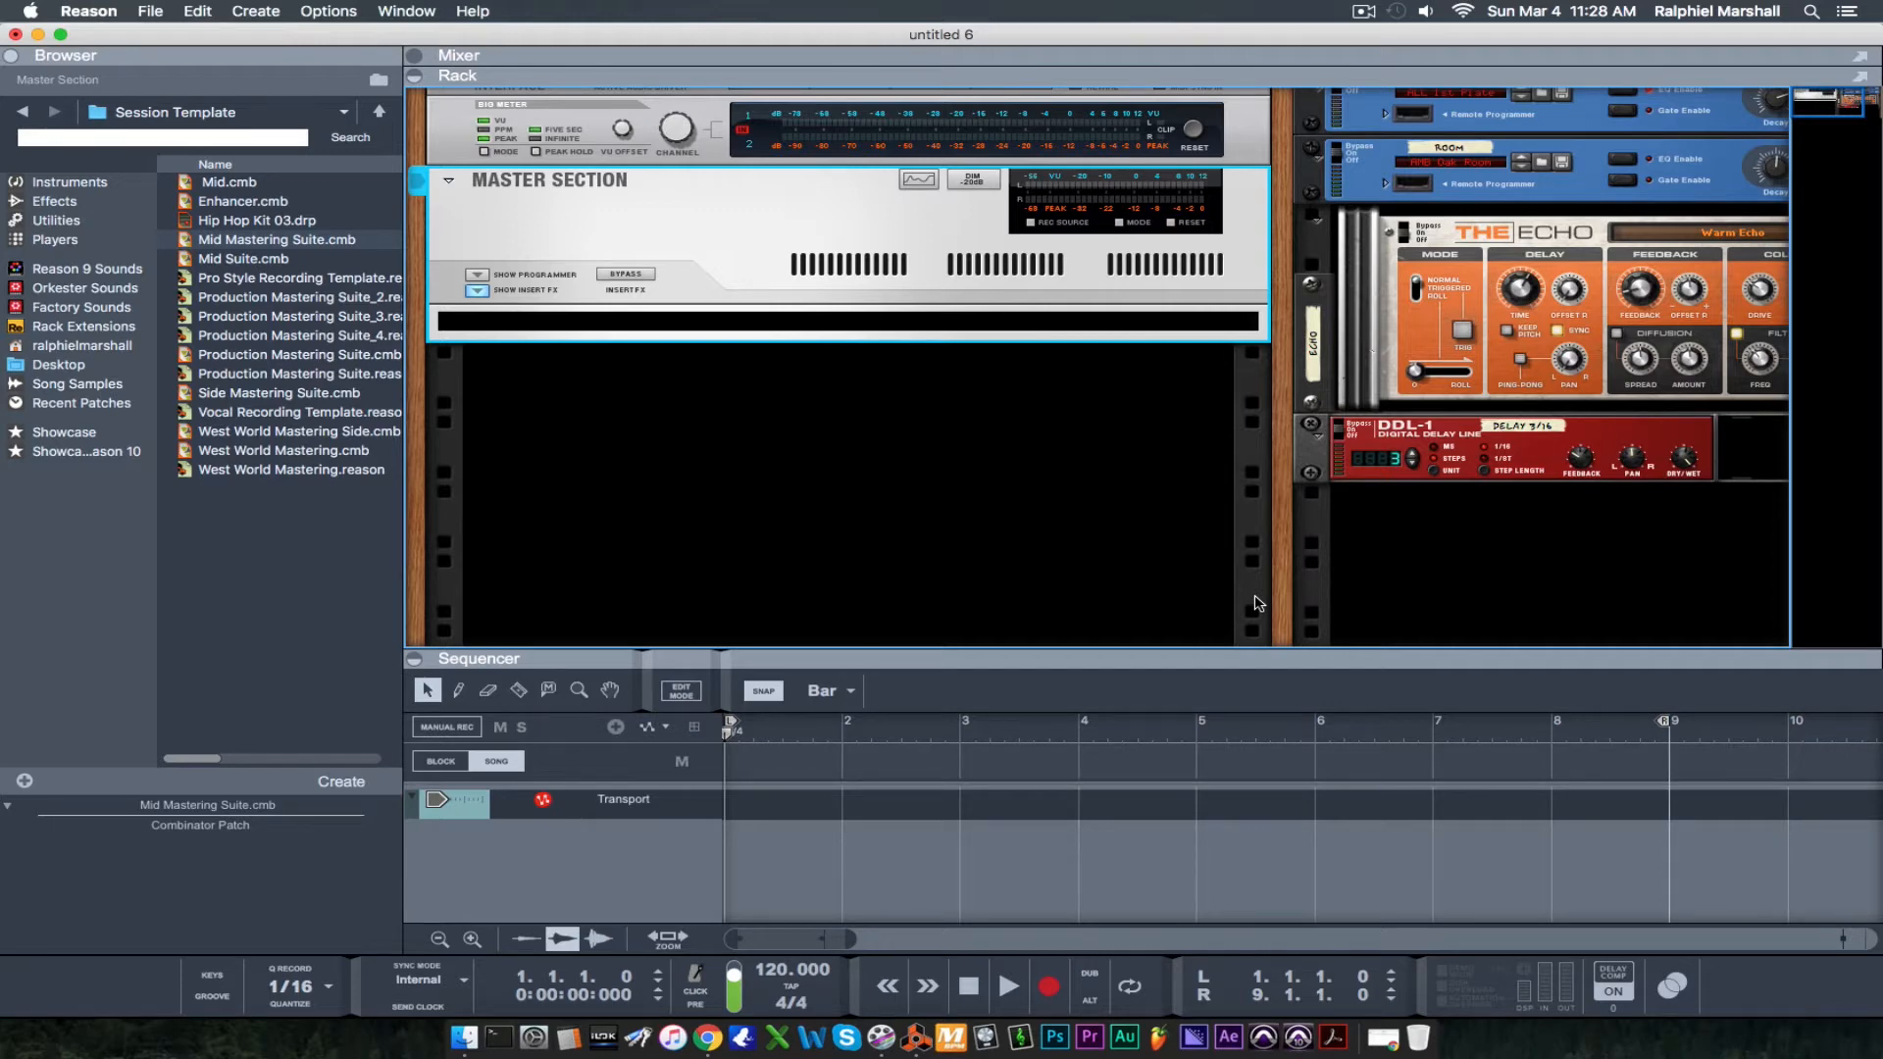
Step: Add a Line Mixer 6:2 to the rack directly below the Master Section
left_click(872, 426)
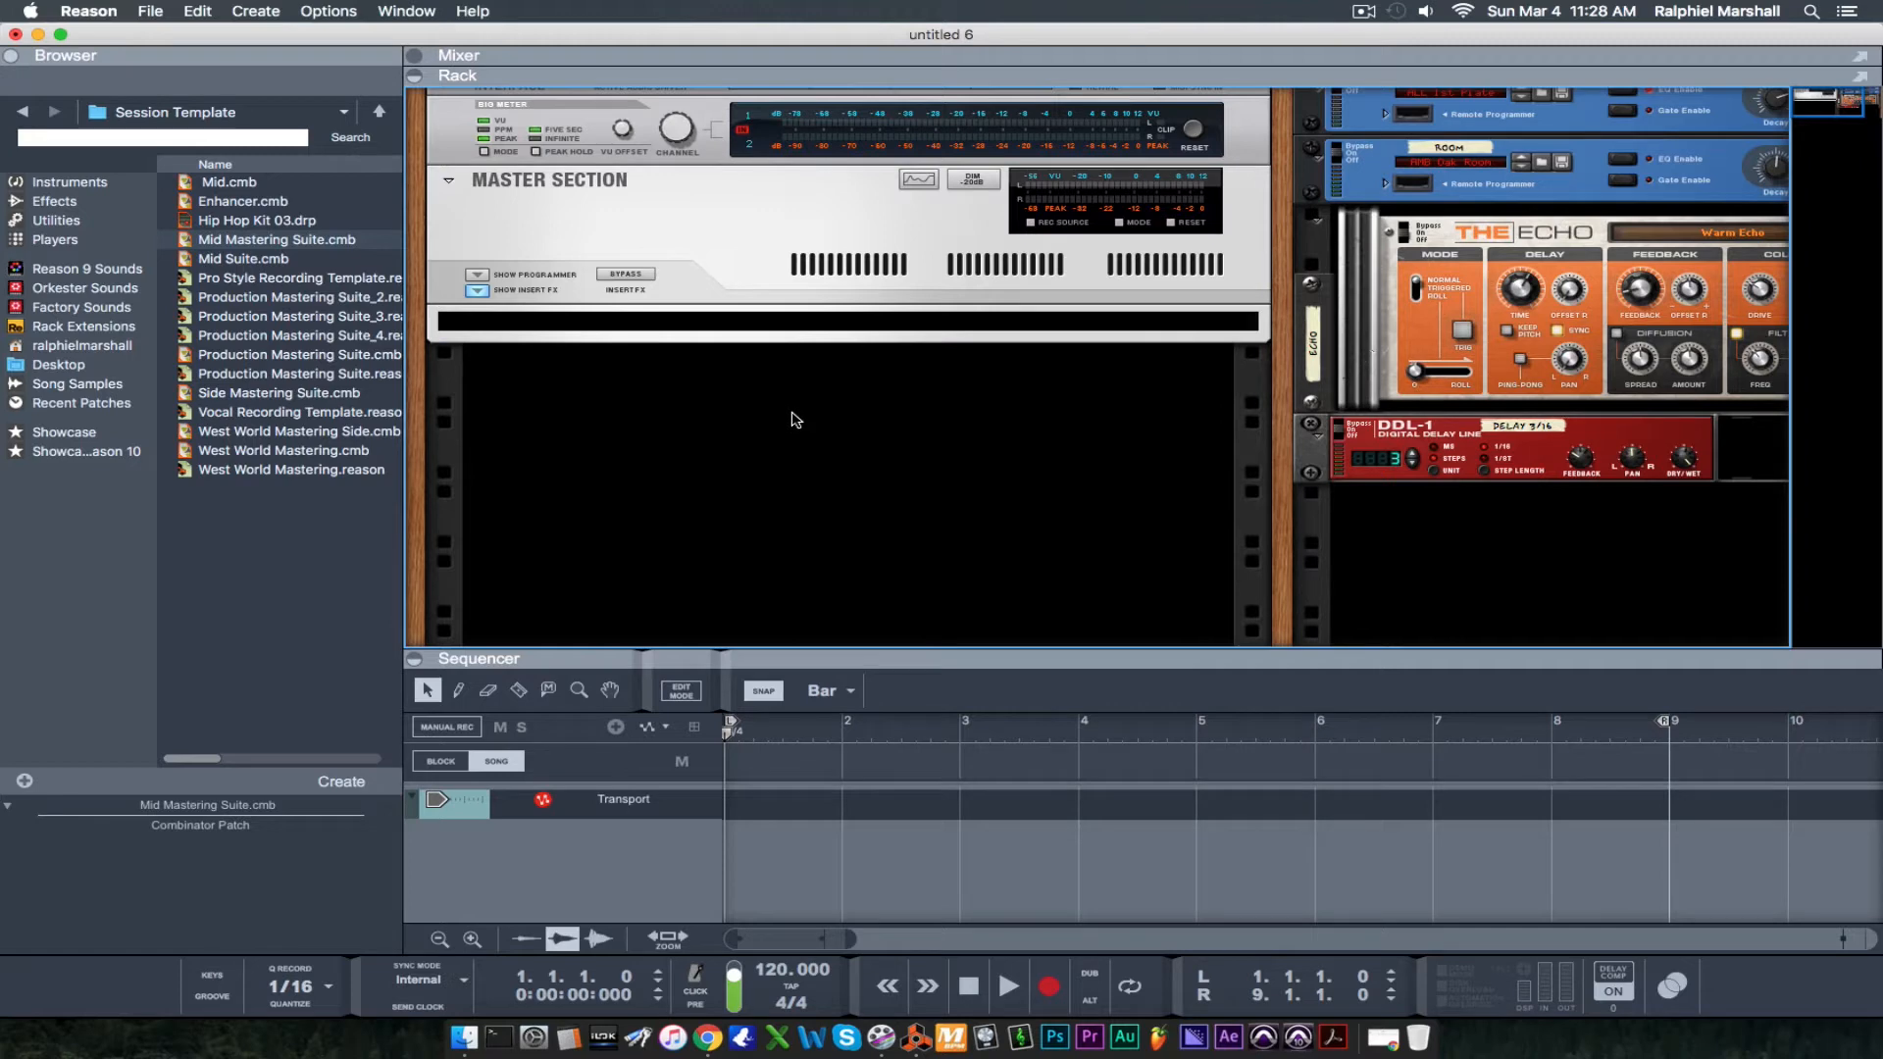
left_click(163, 221)
right_click(824, 413)
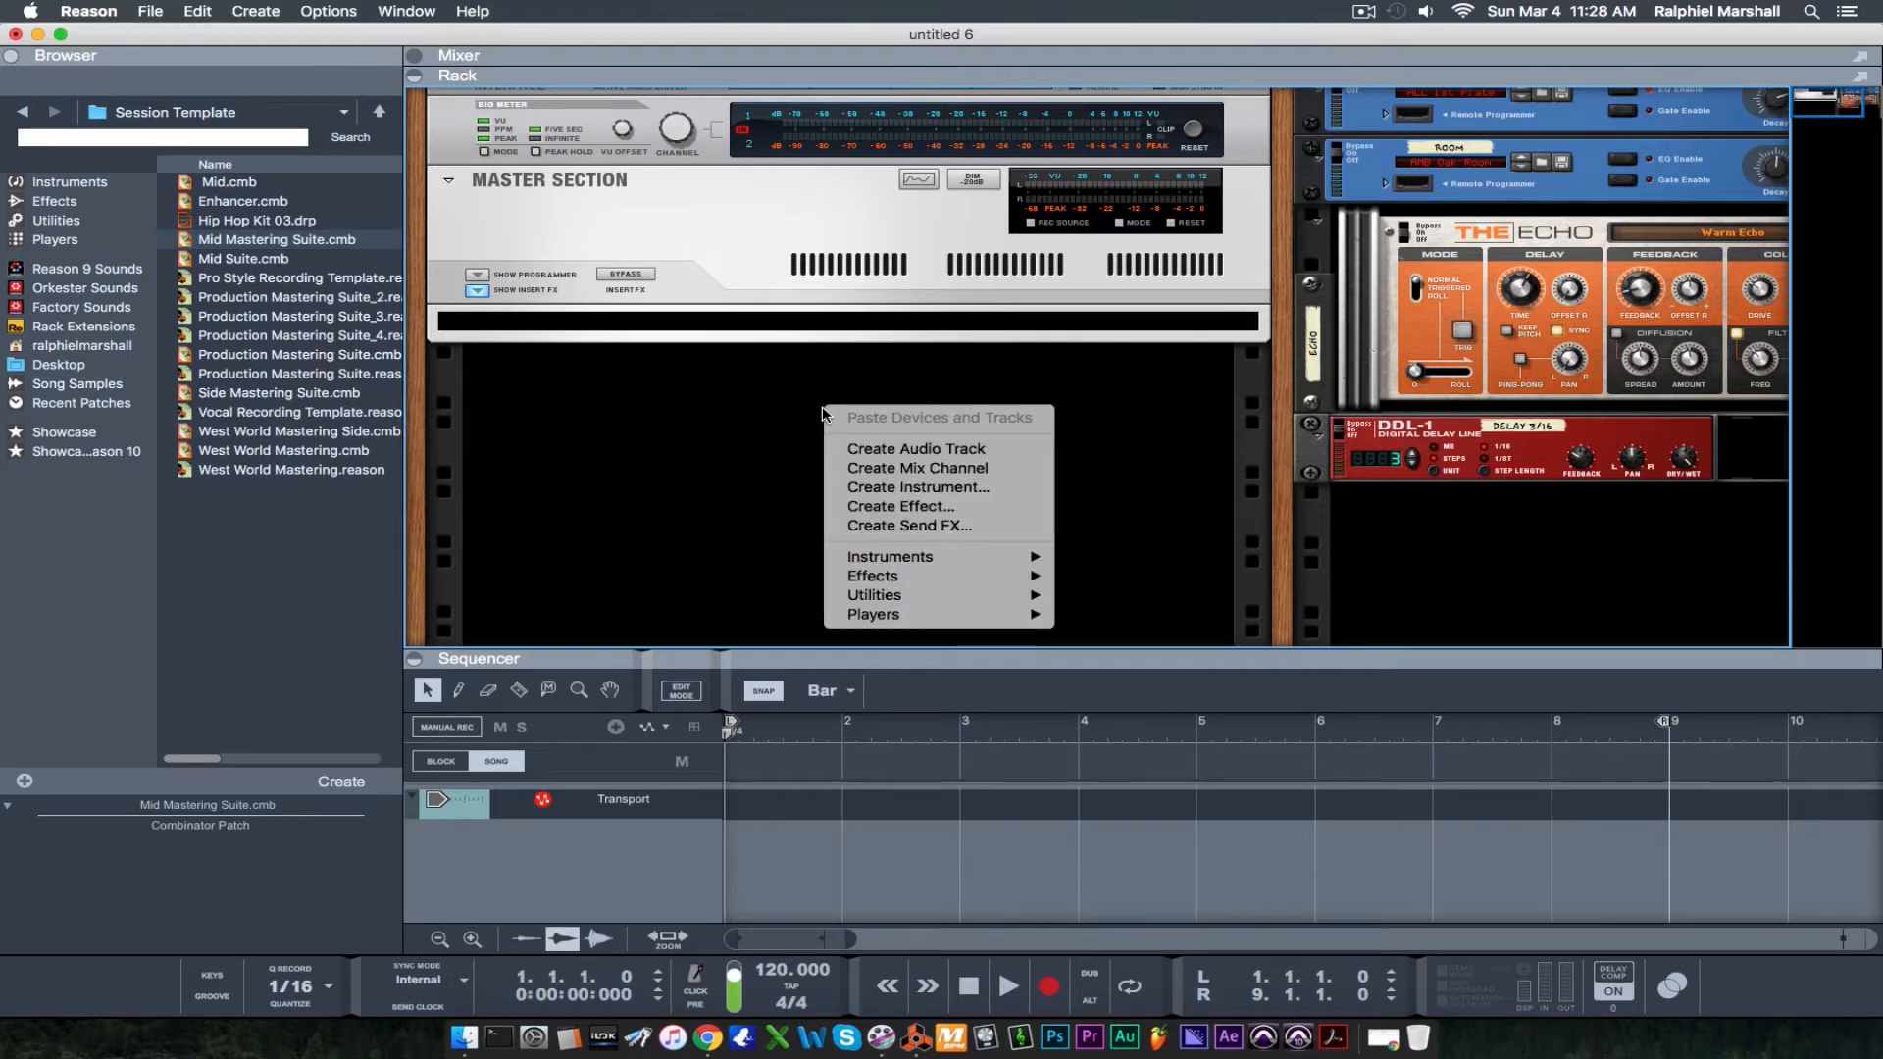
mouse_move(905, 583)
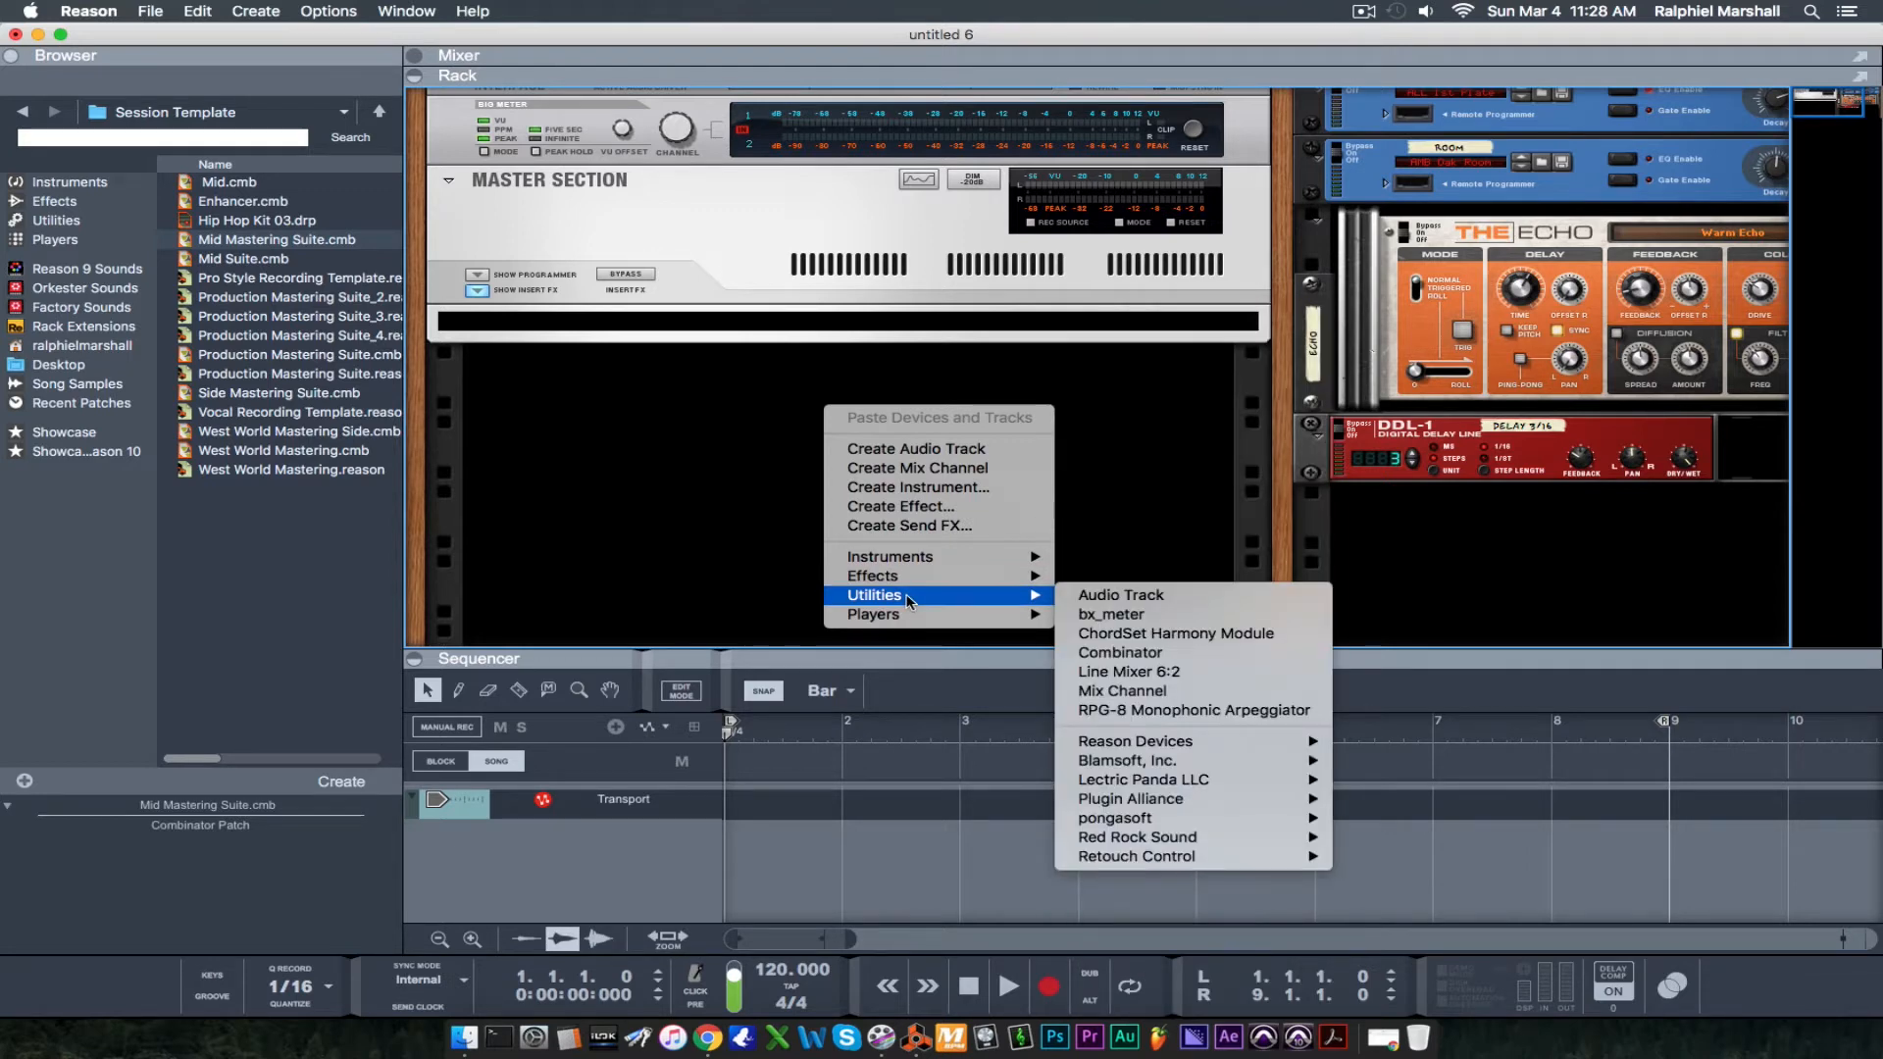
left_click(1131, 673)
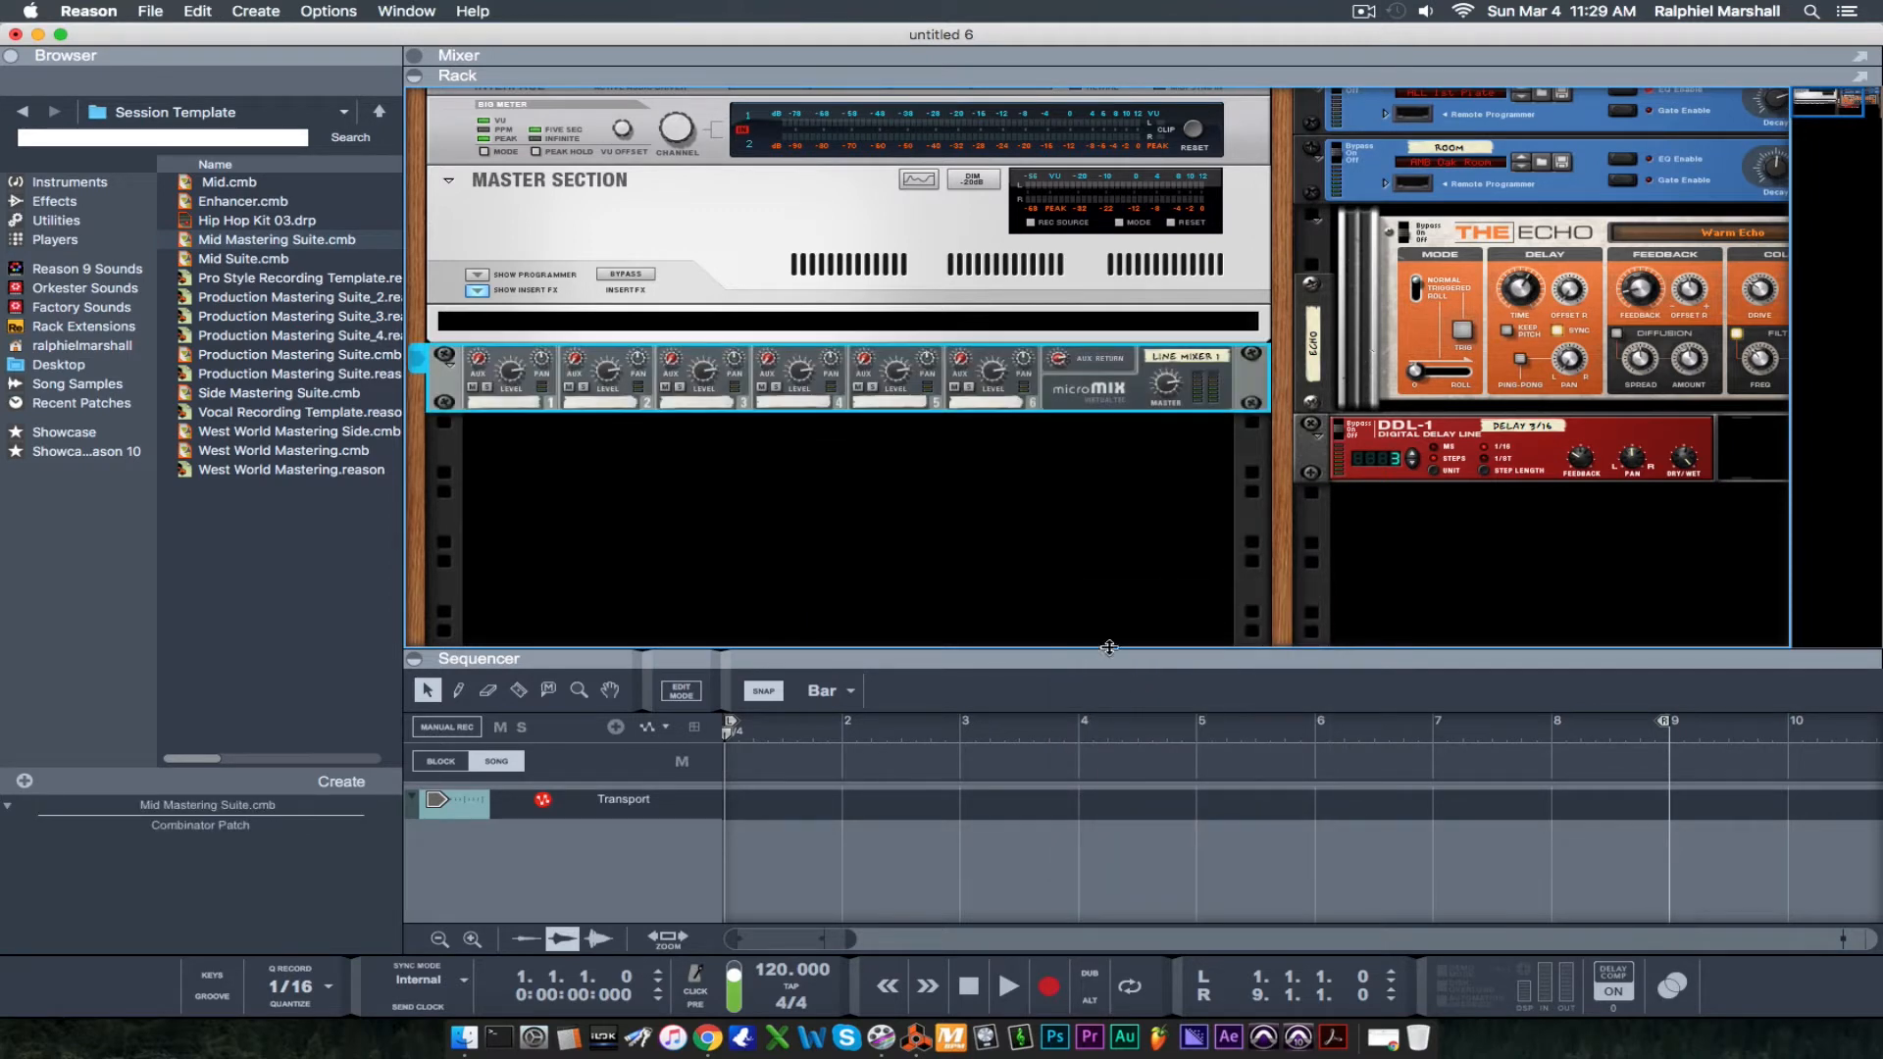
left_click(871, 465)
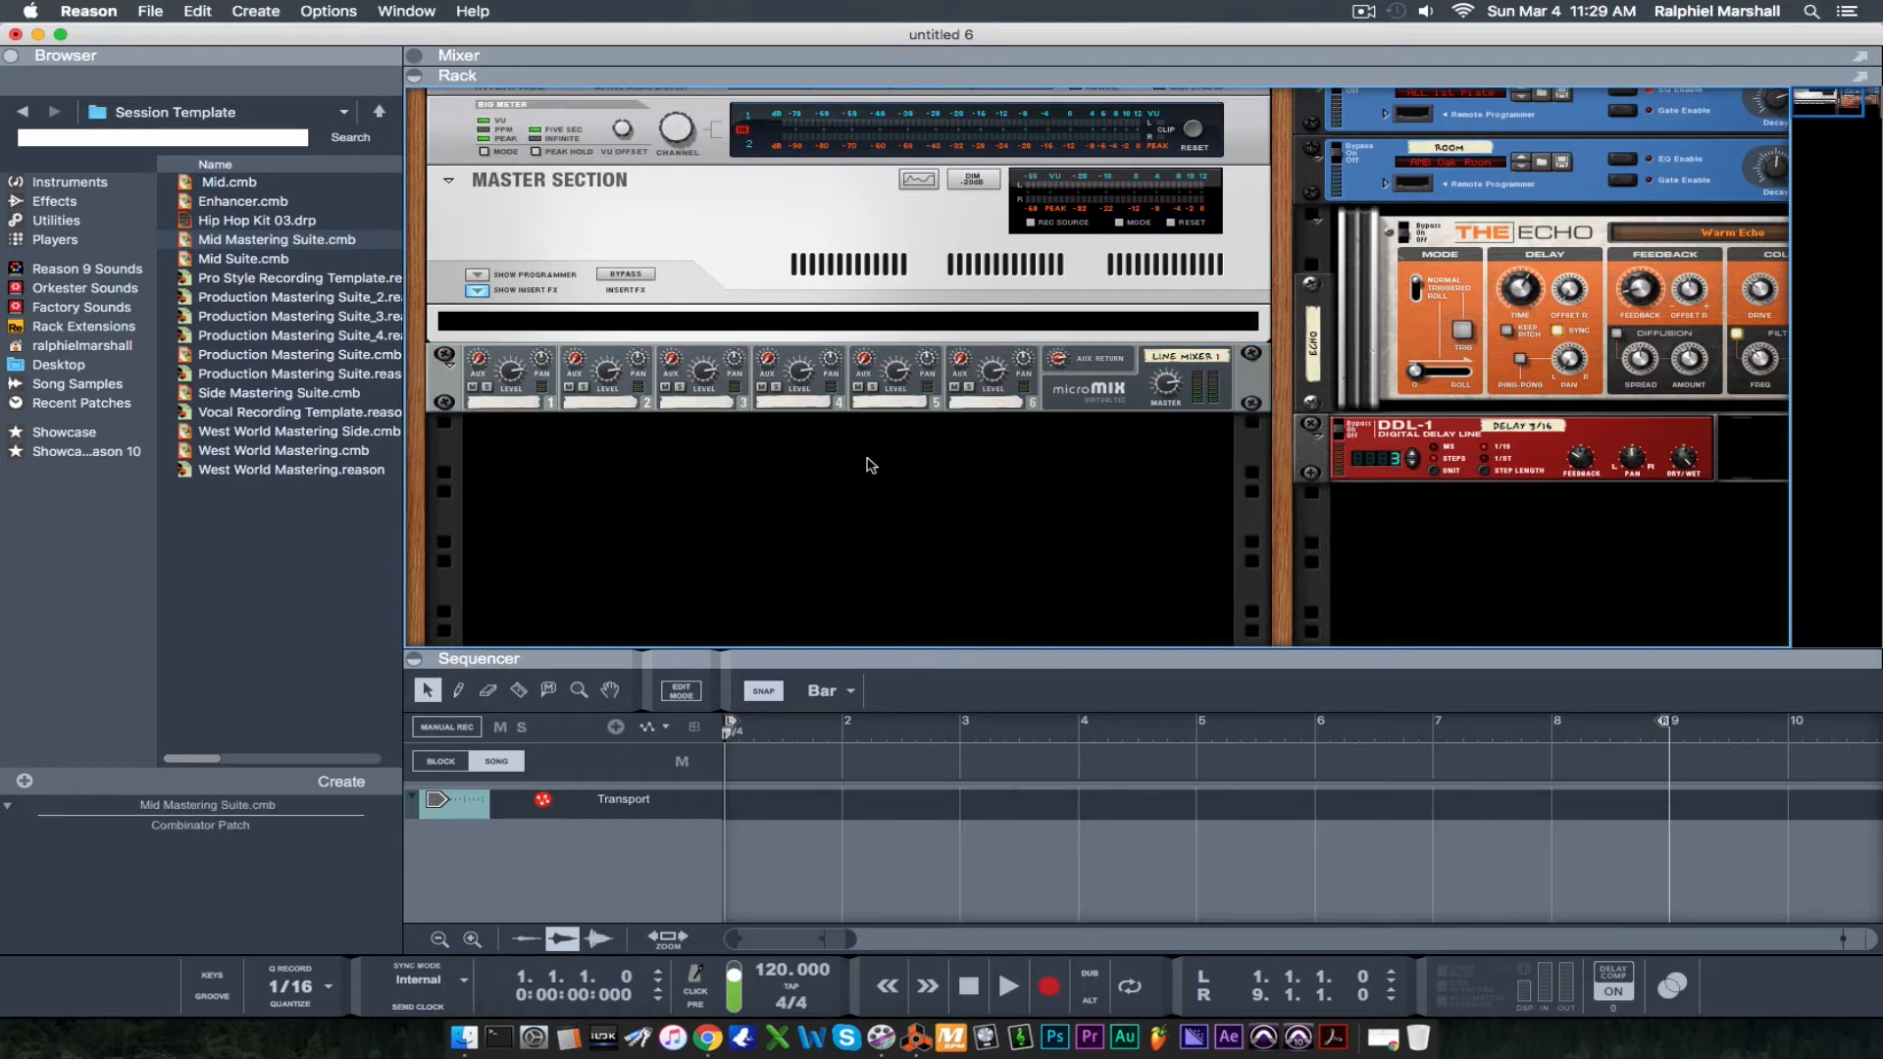
Step: Browse the utility and effect devices for mid/side tools, checking those from Retouch Control, Red Rock Sound and Quadelectra Audioworx
right_click(871, 465)
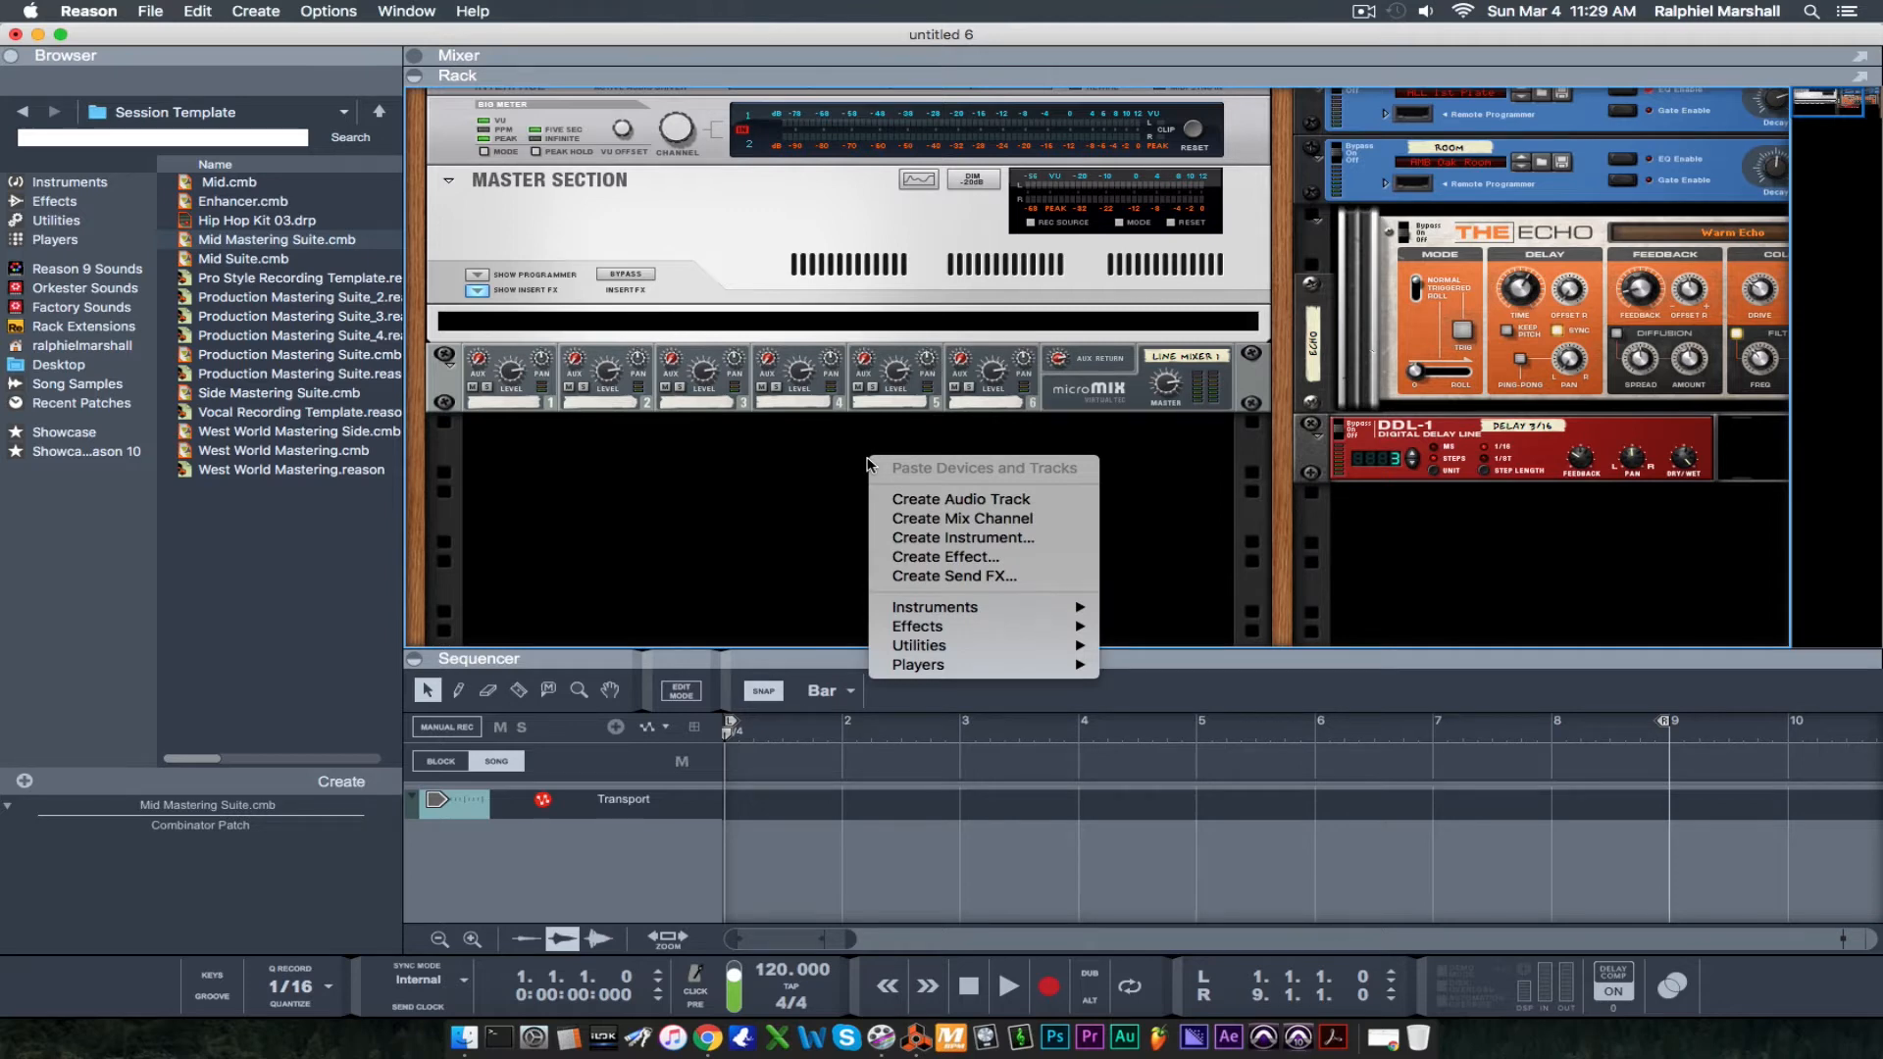
left_click(817, 484)
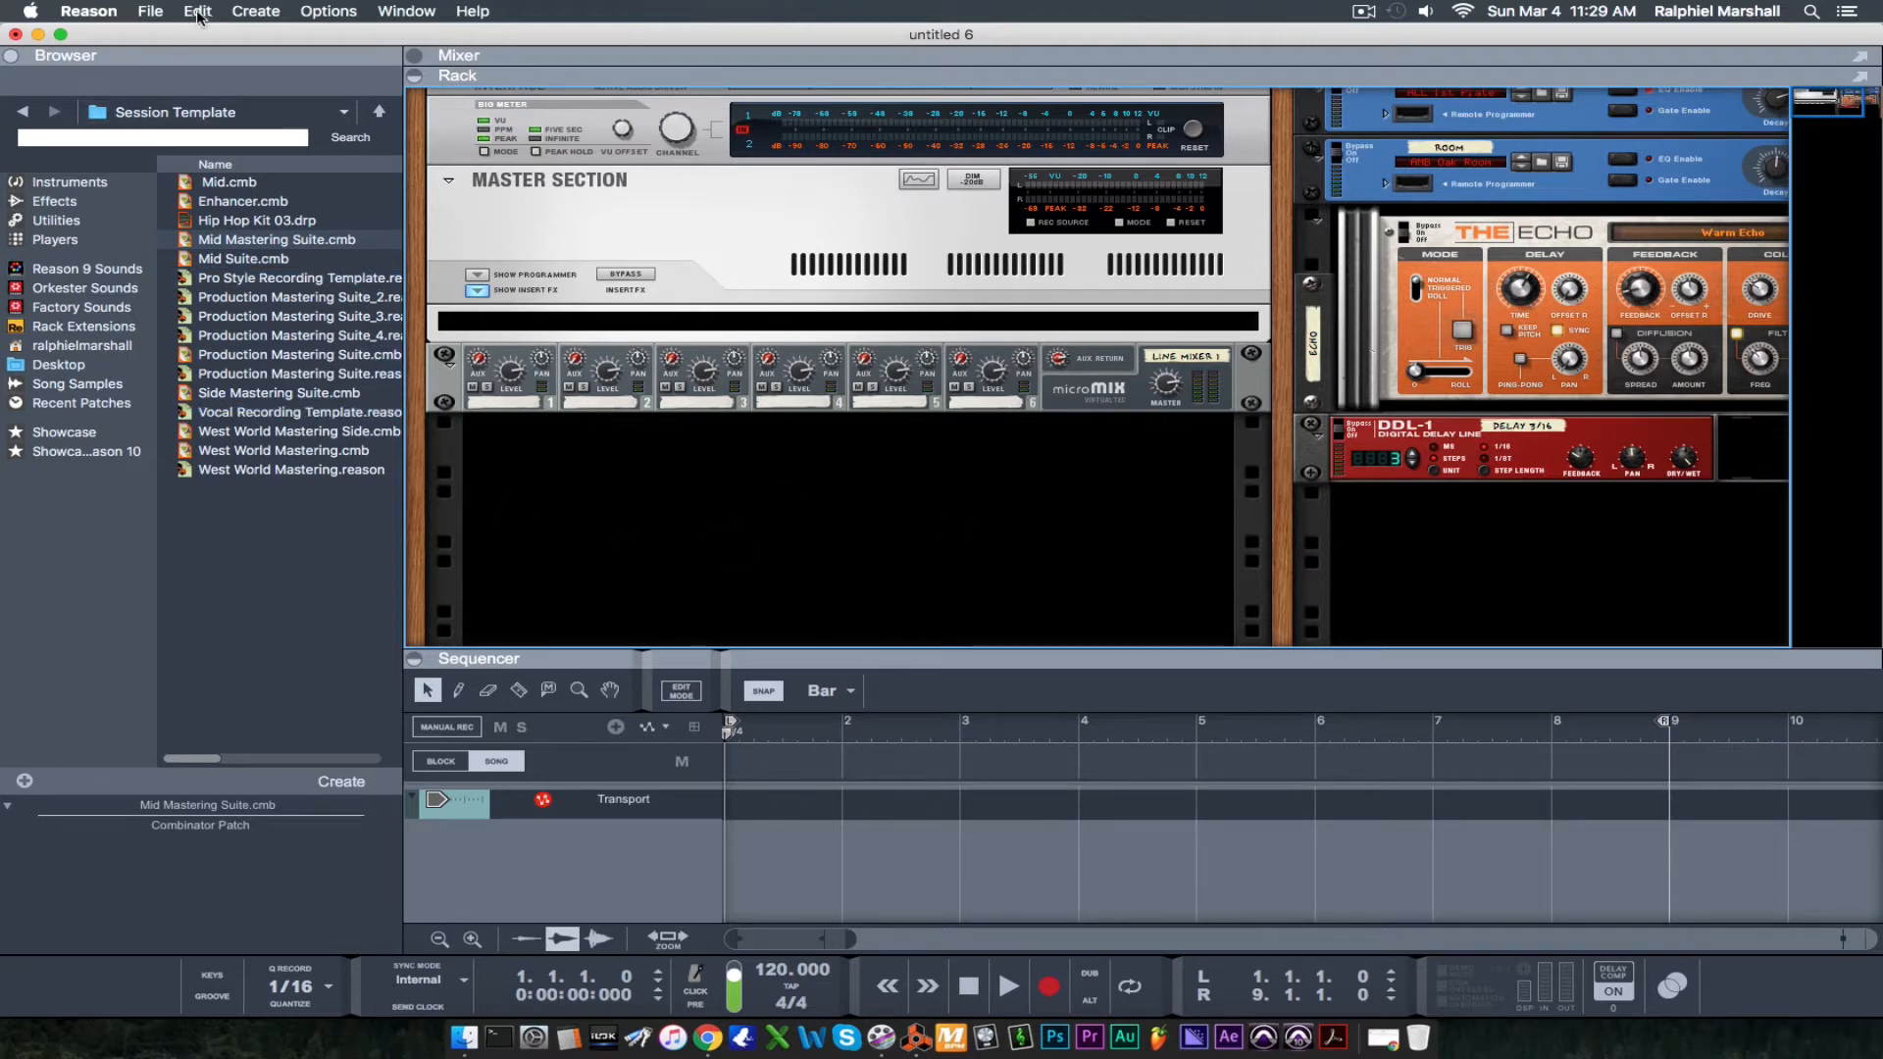
left_click(78, 226)
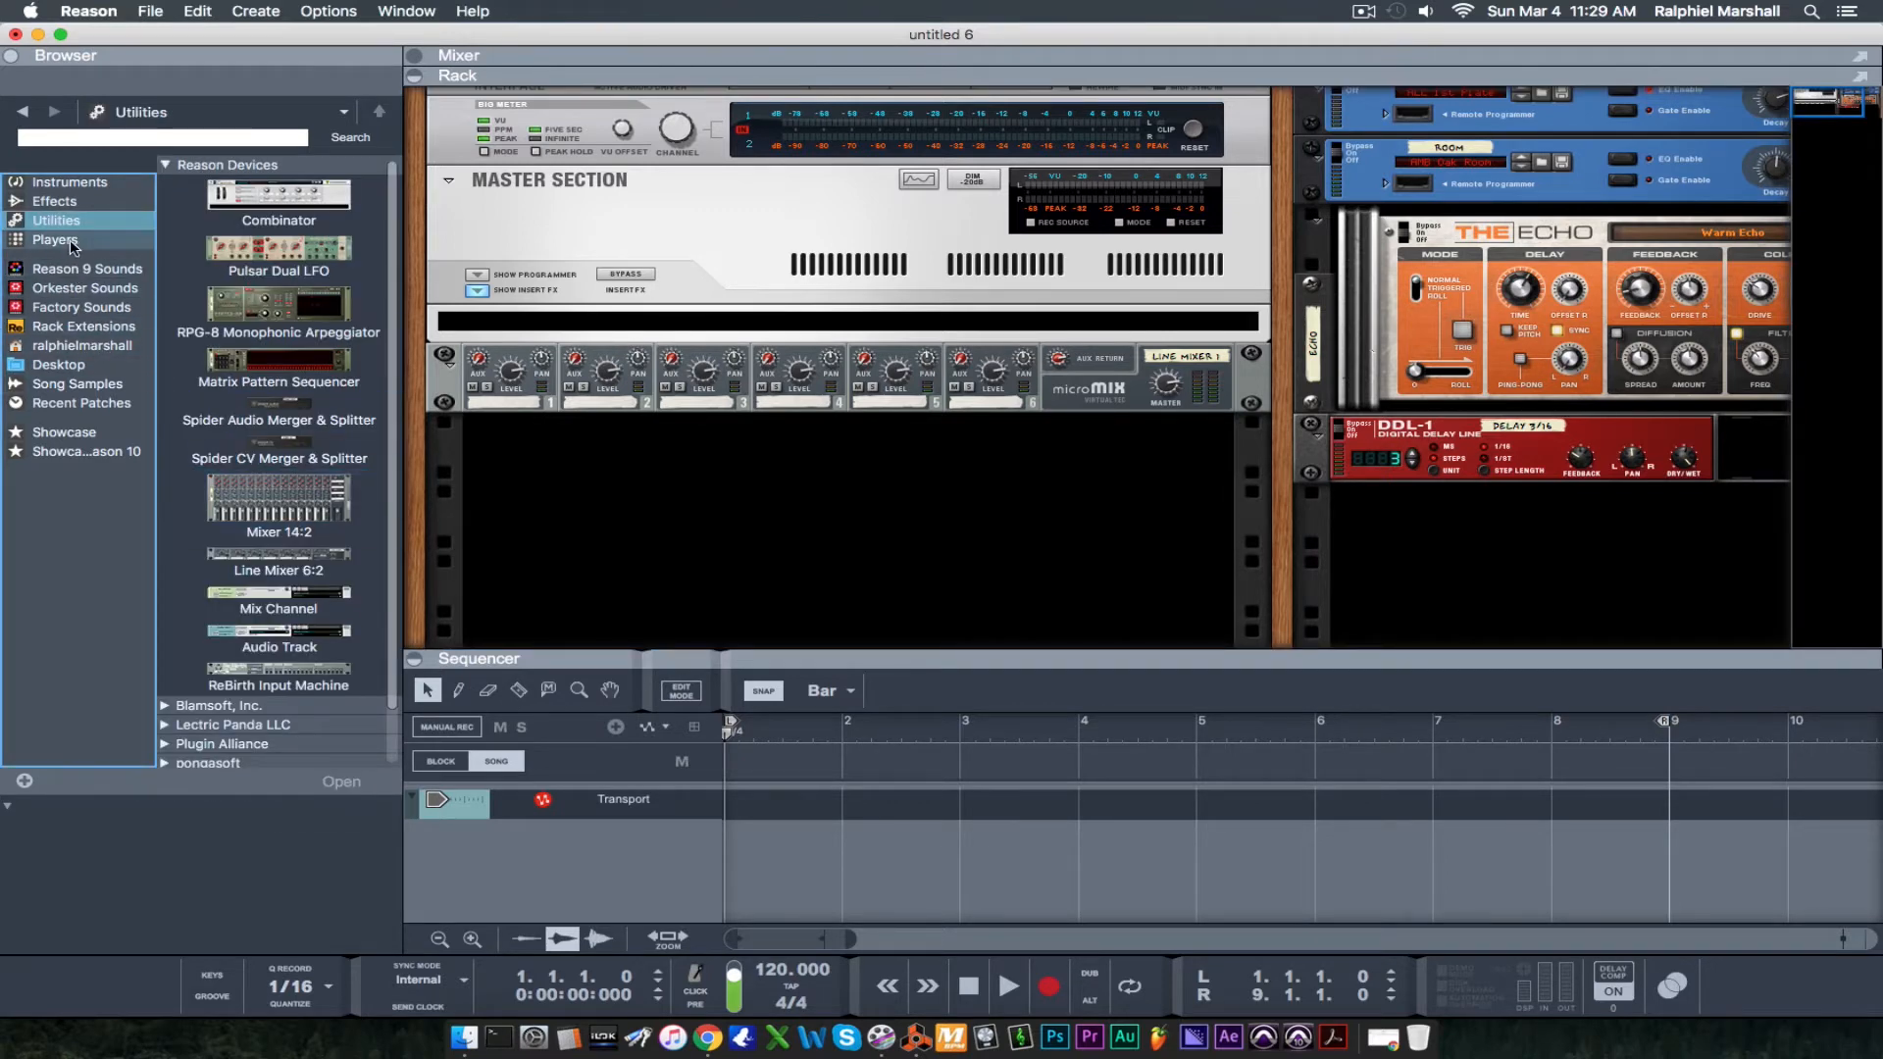
left_click(85, 202)
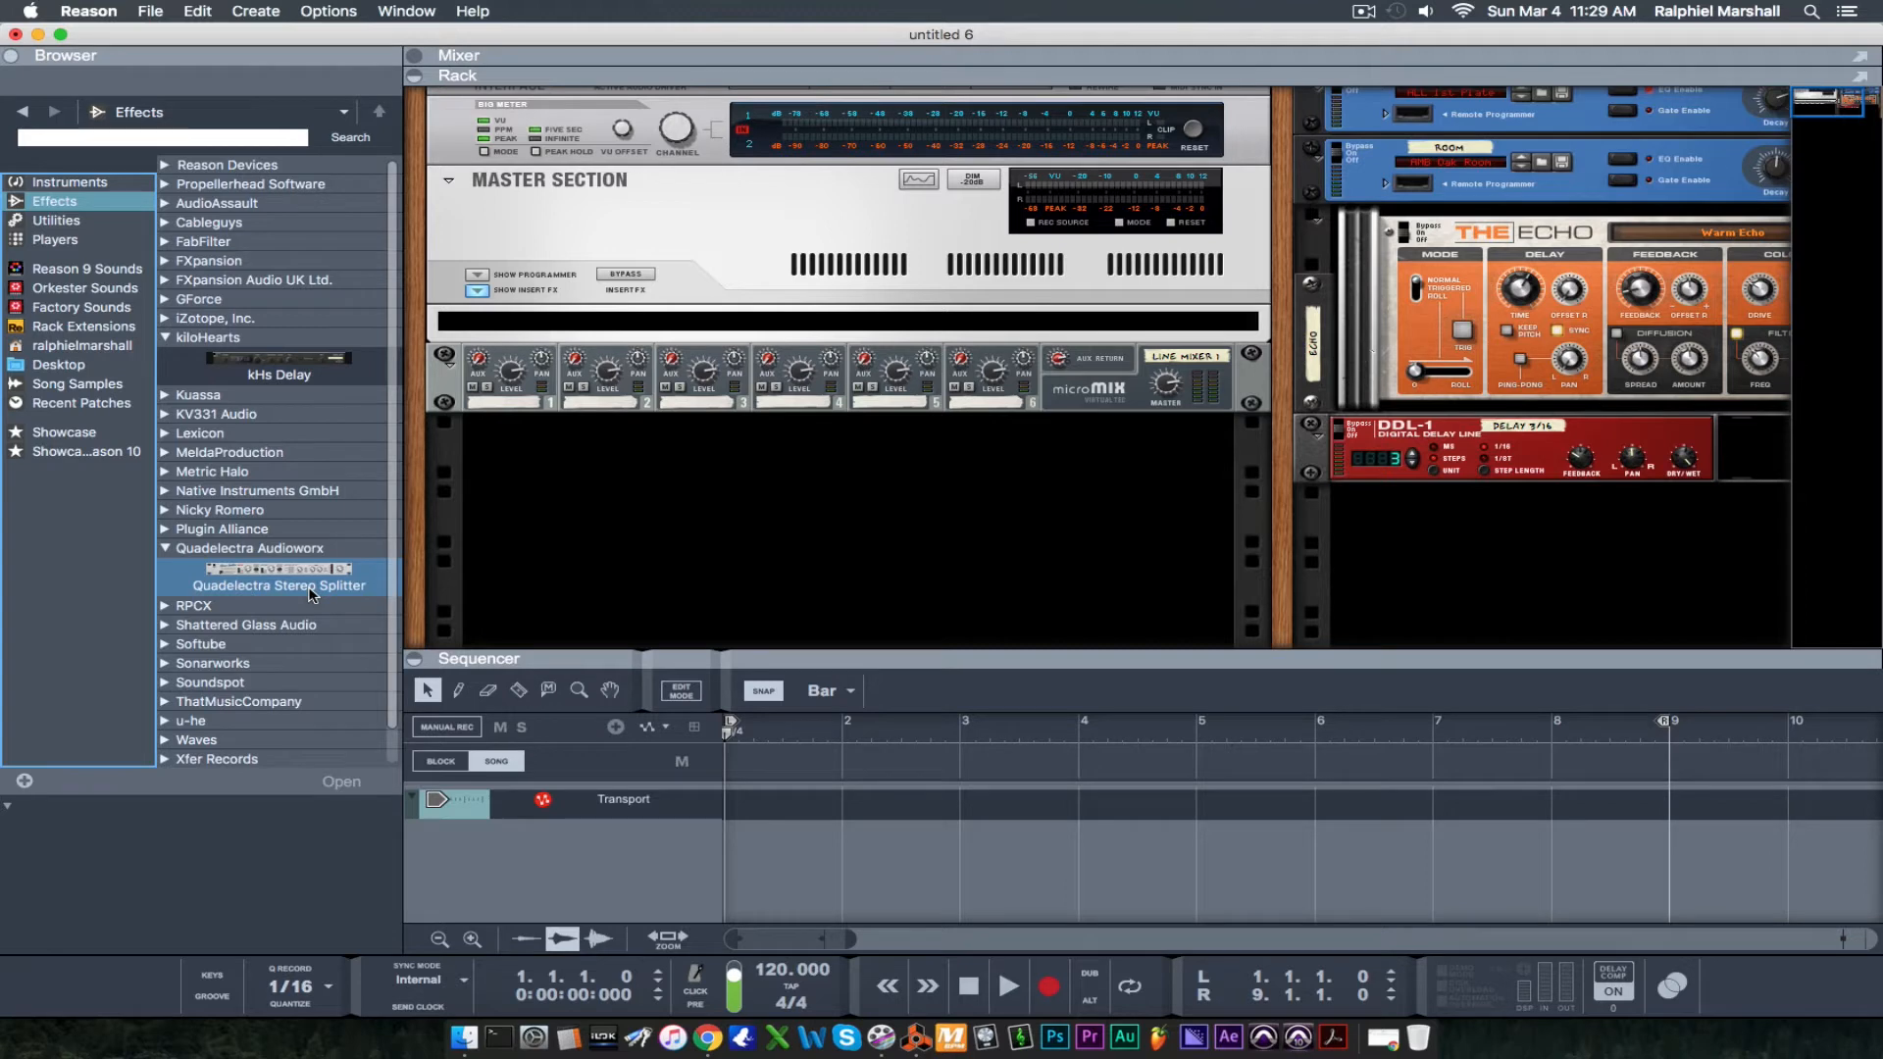
scroll(310, 595, "down", 2)
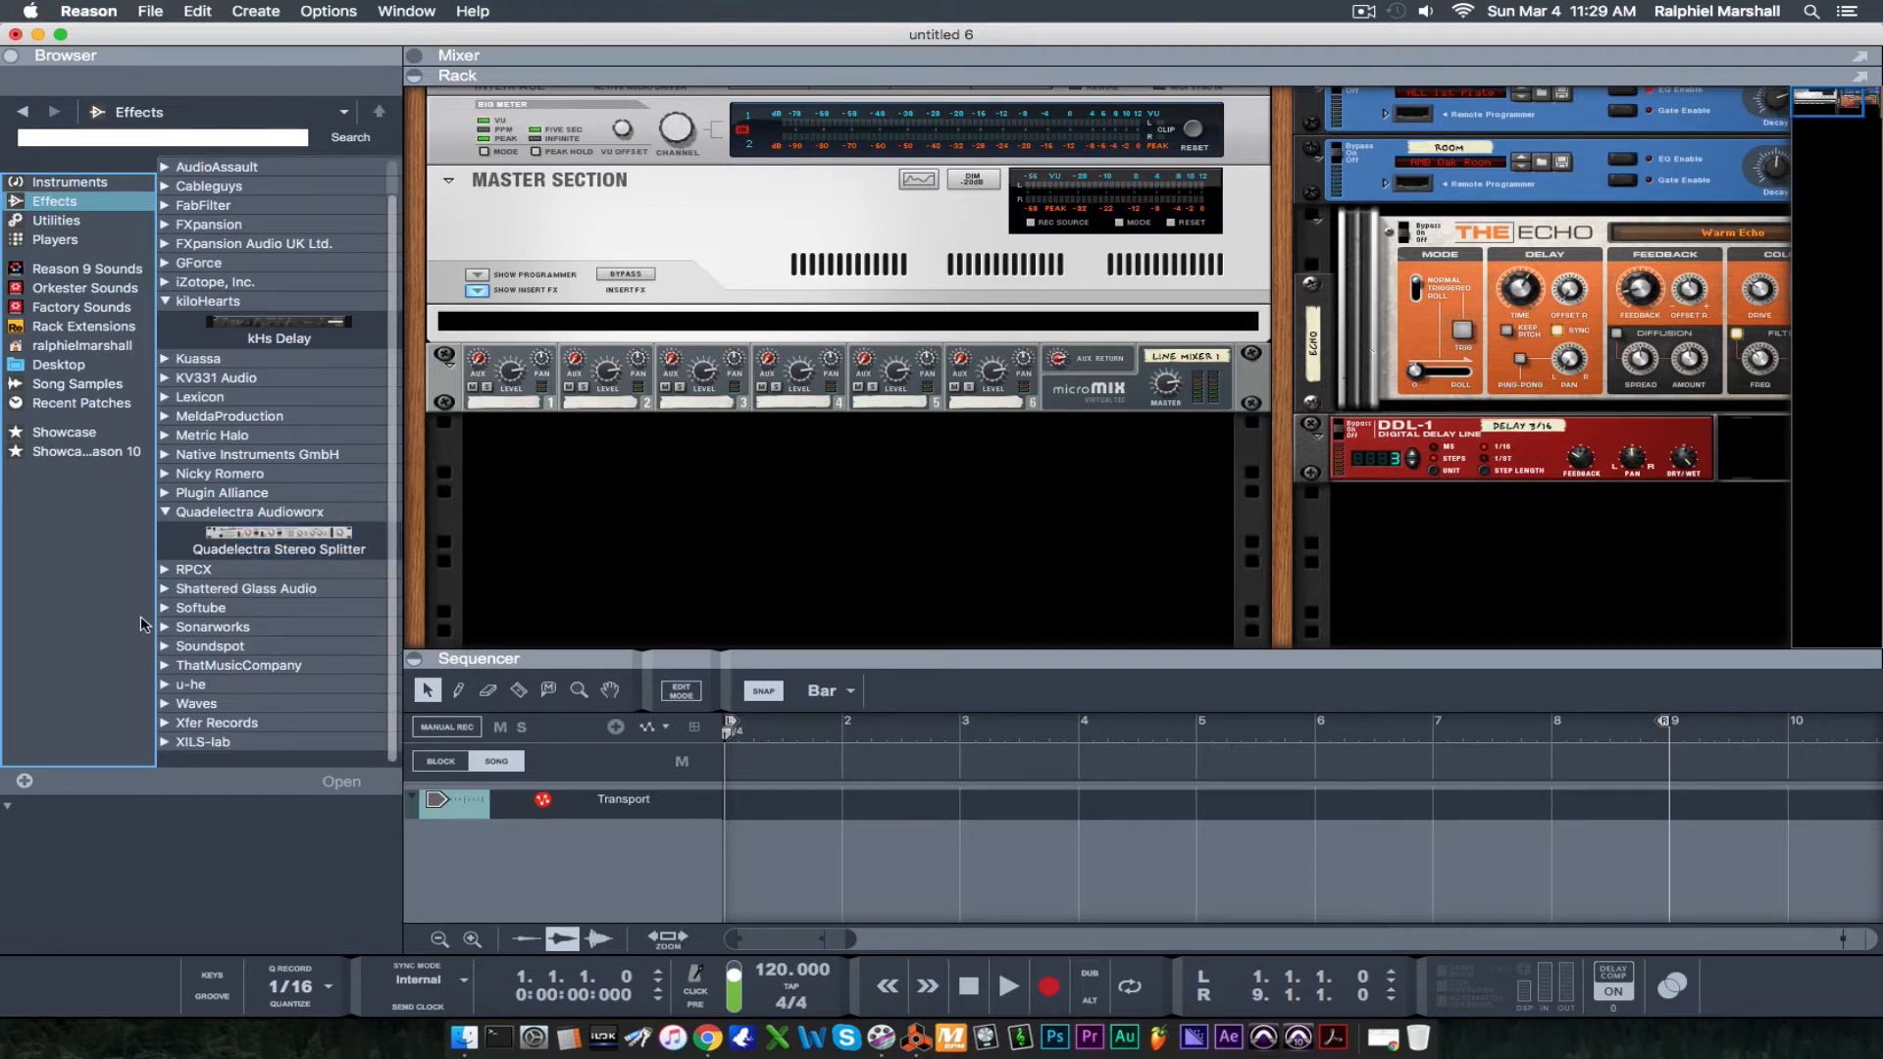
left_click(84, 221)
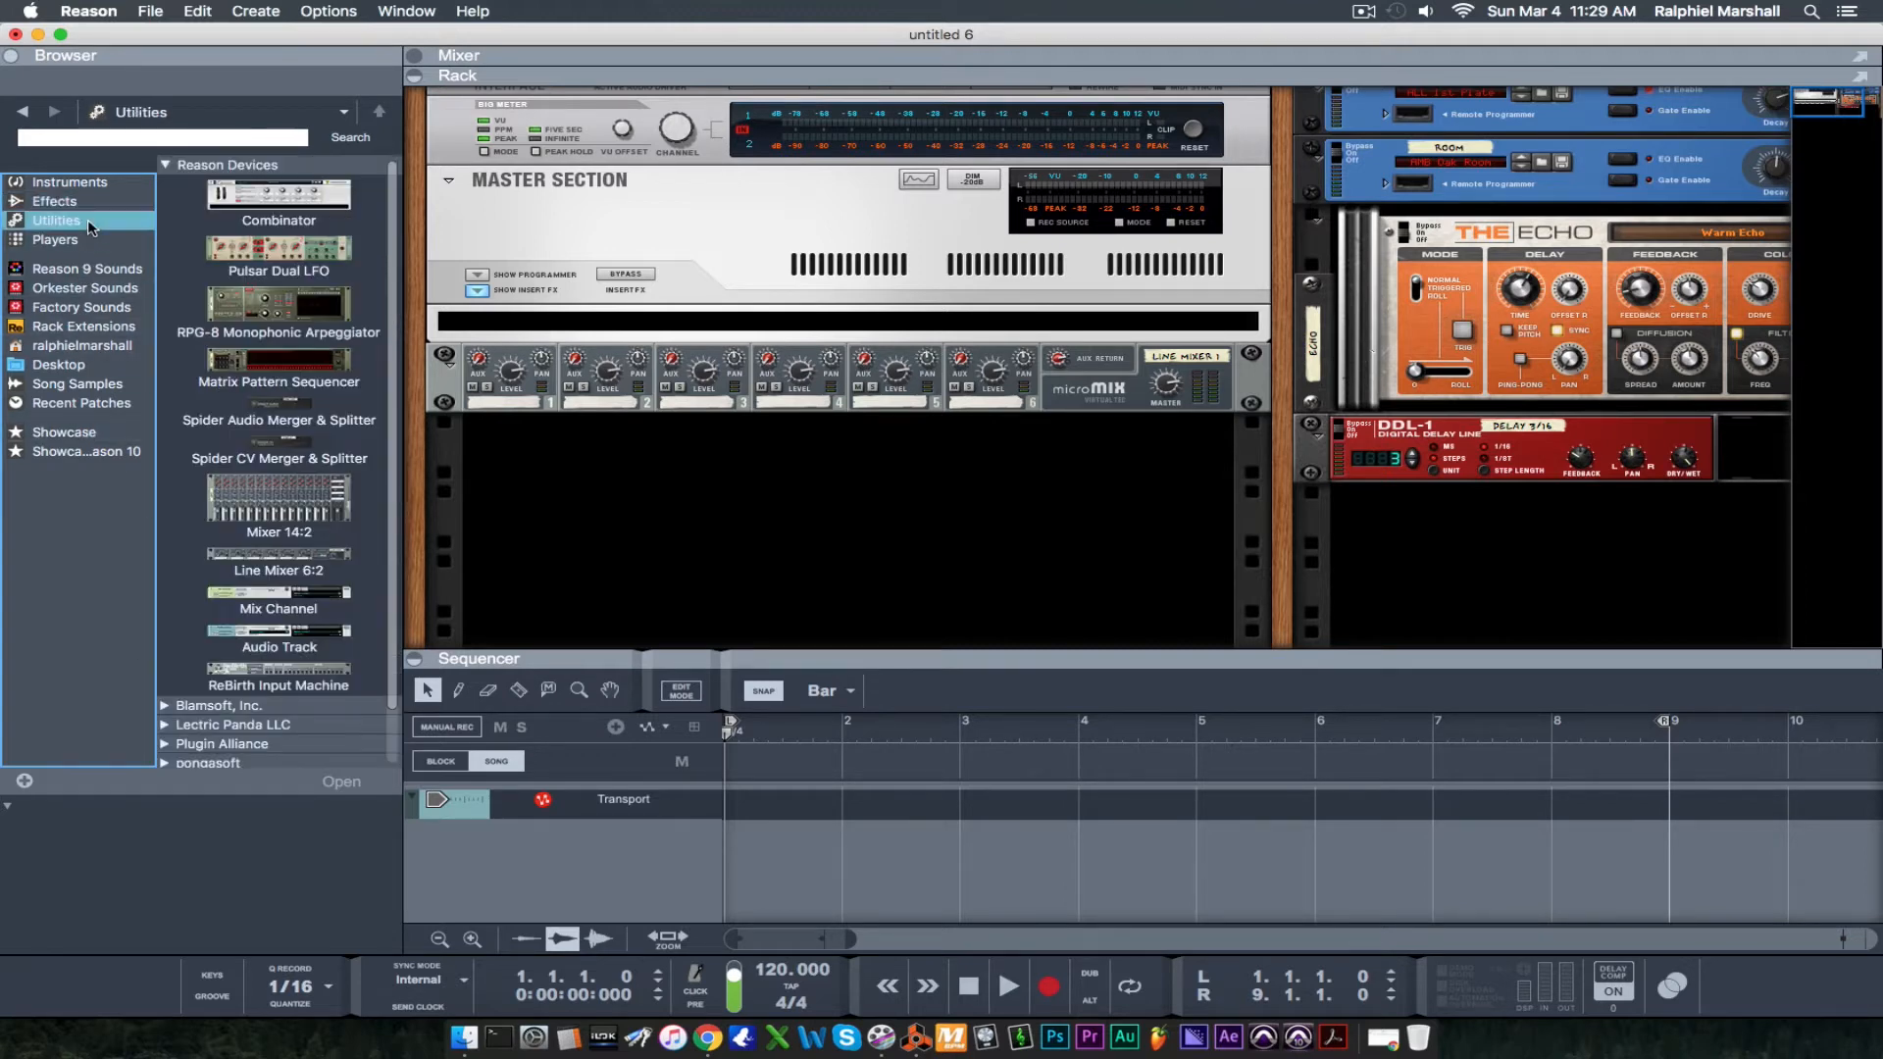
scroll(255, 604, "down", 2)
scroll(254, 605, "down", 1)
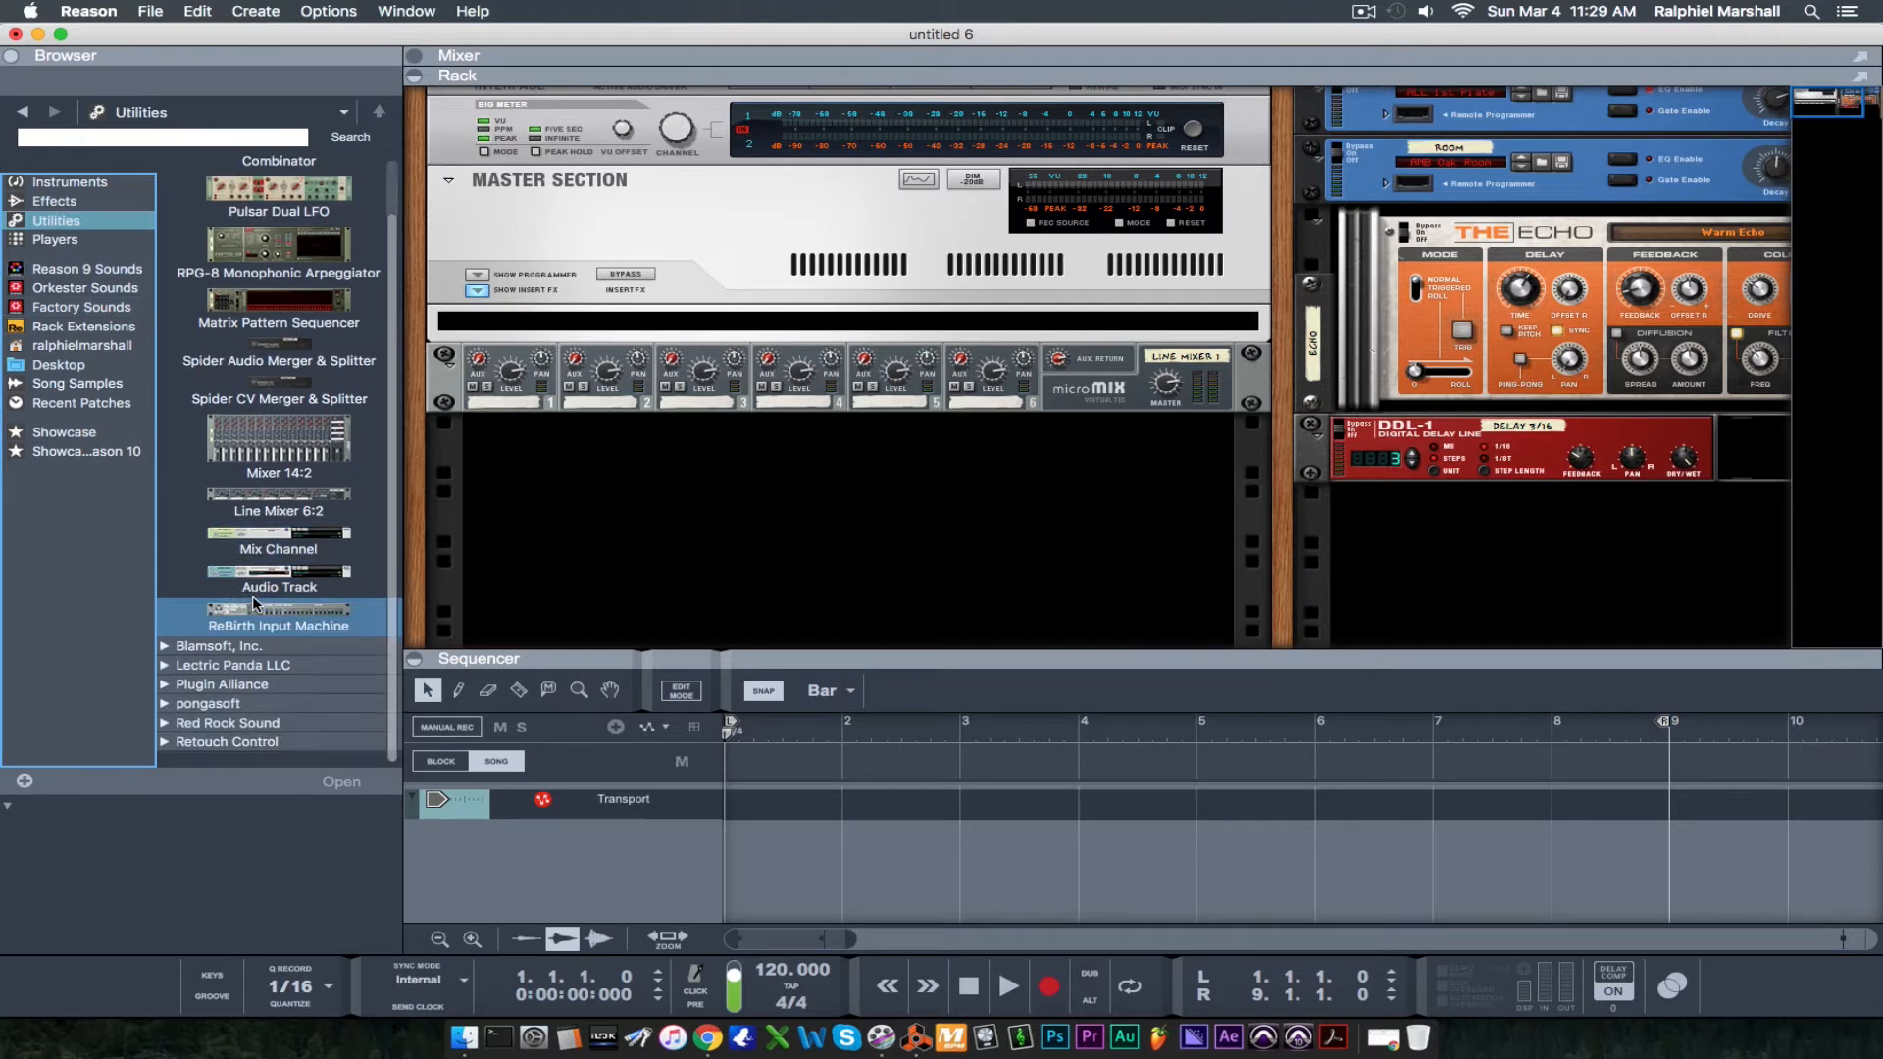
left_click(166, 743)
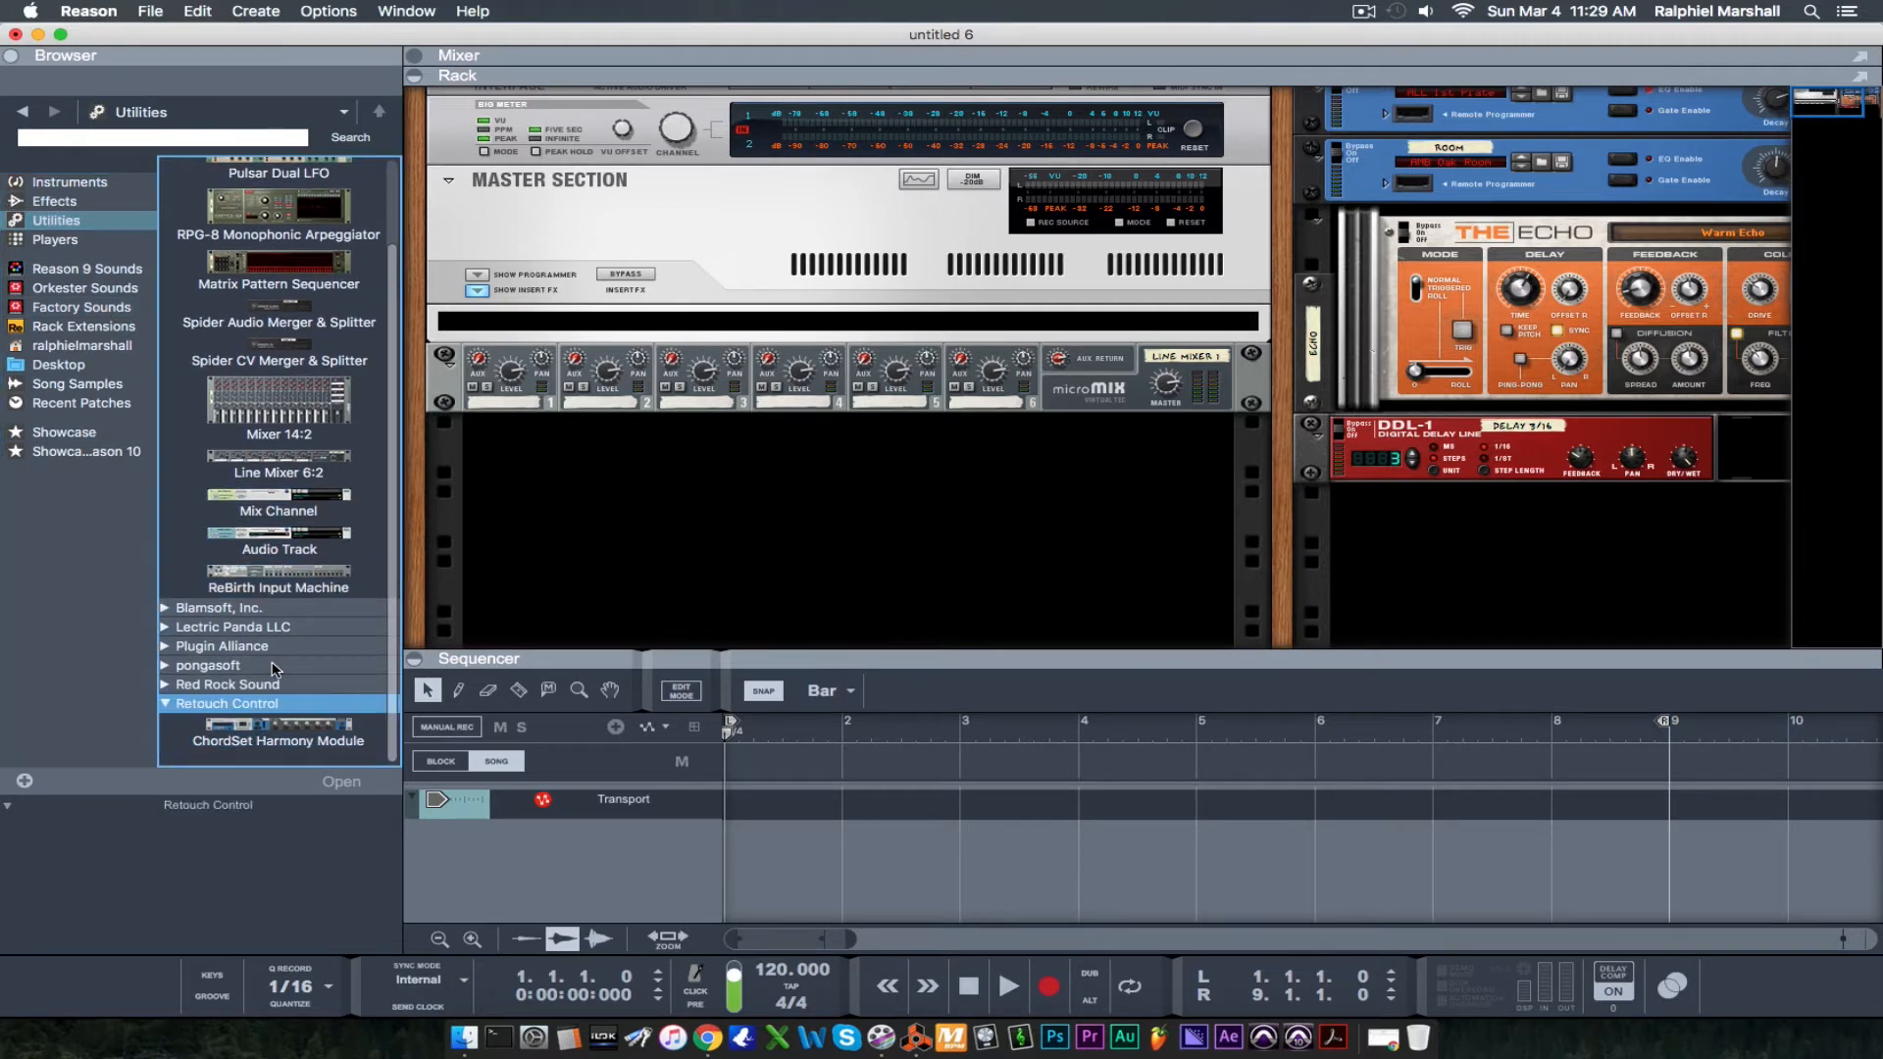
left_click(165, 704)
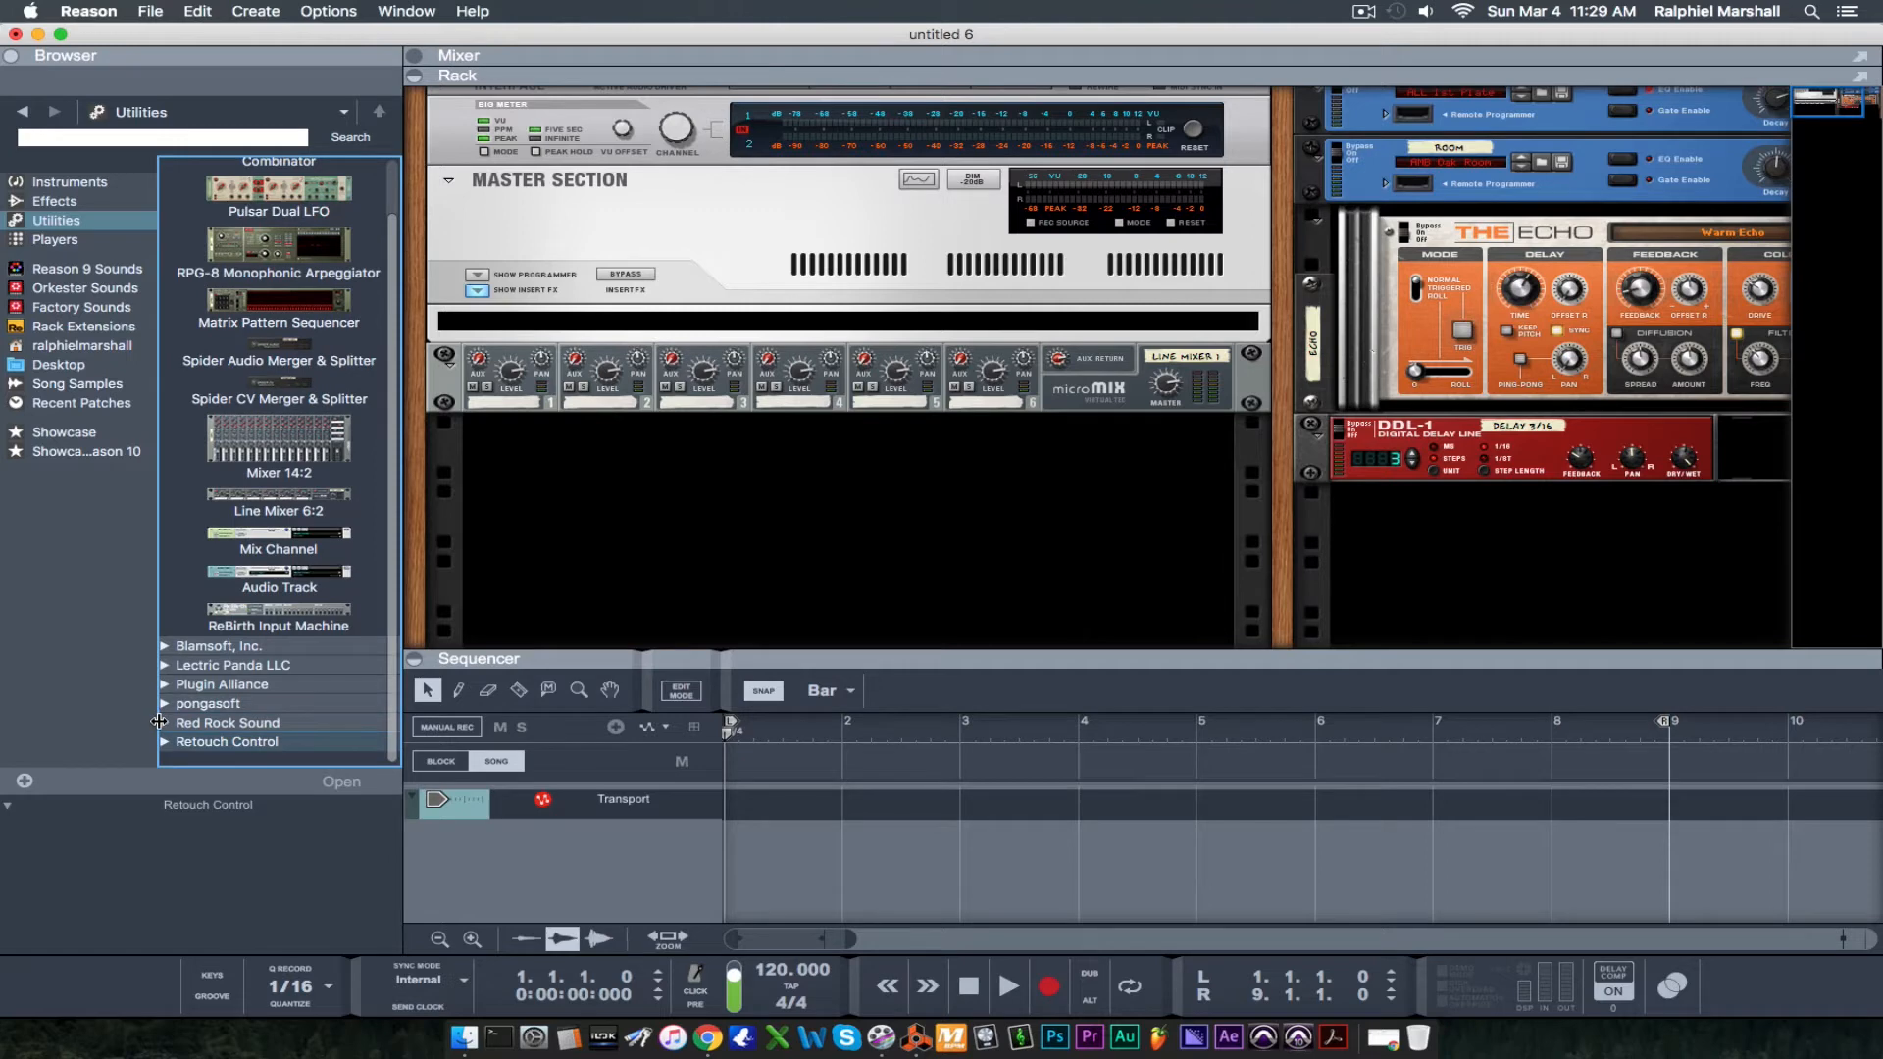
left_click(163, 723)
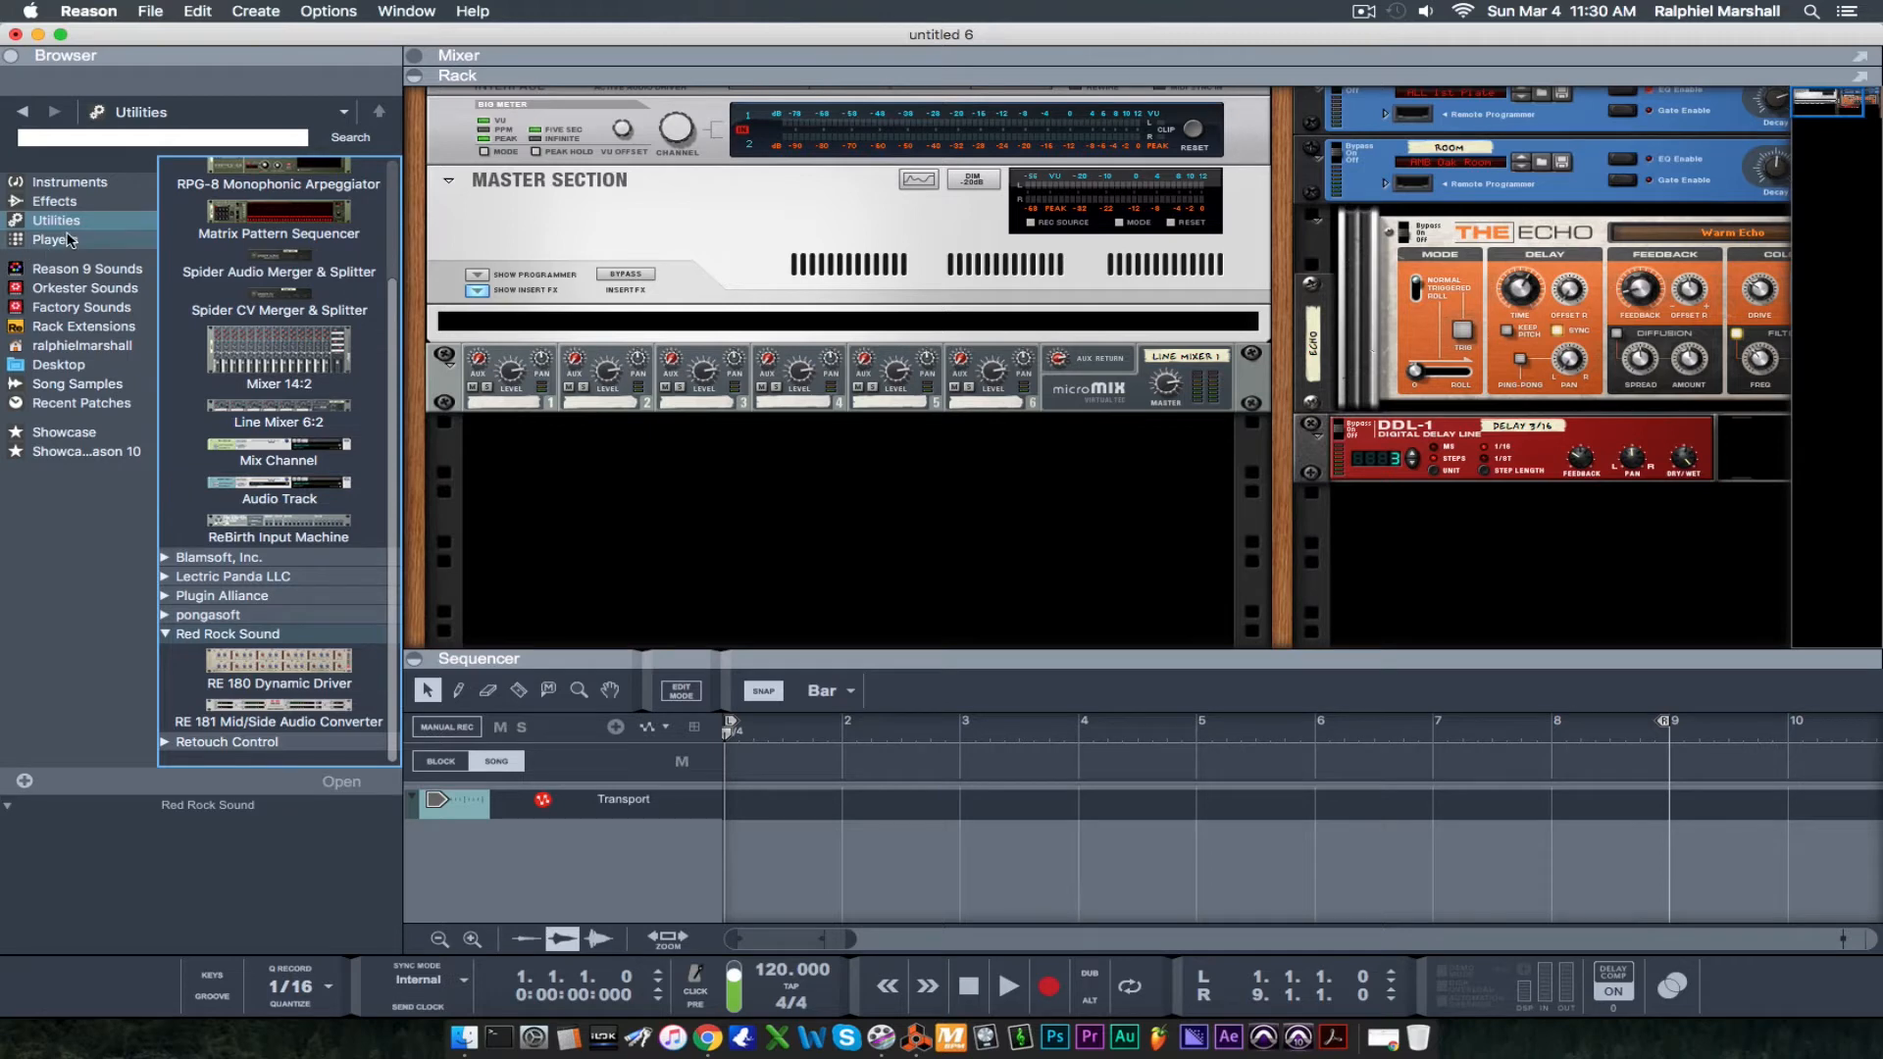
left_click(80, 200)
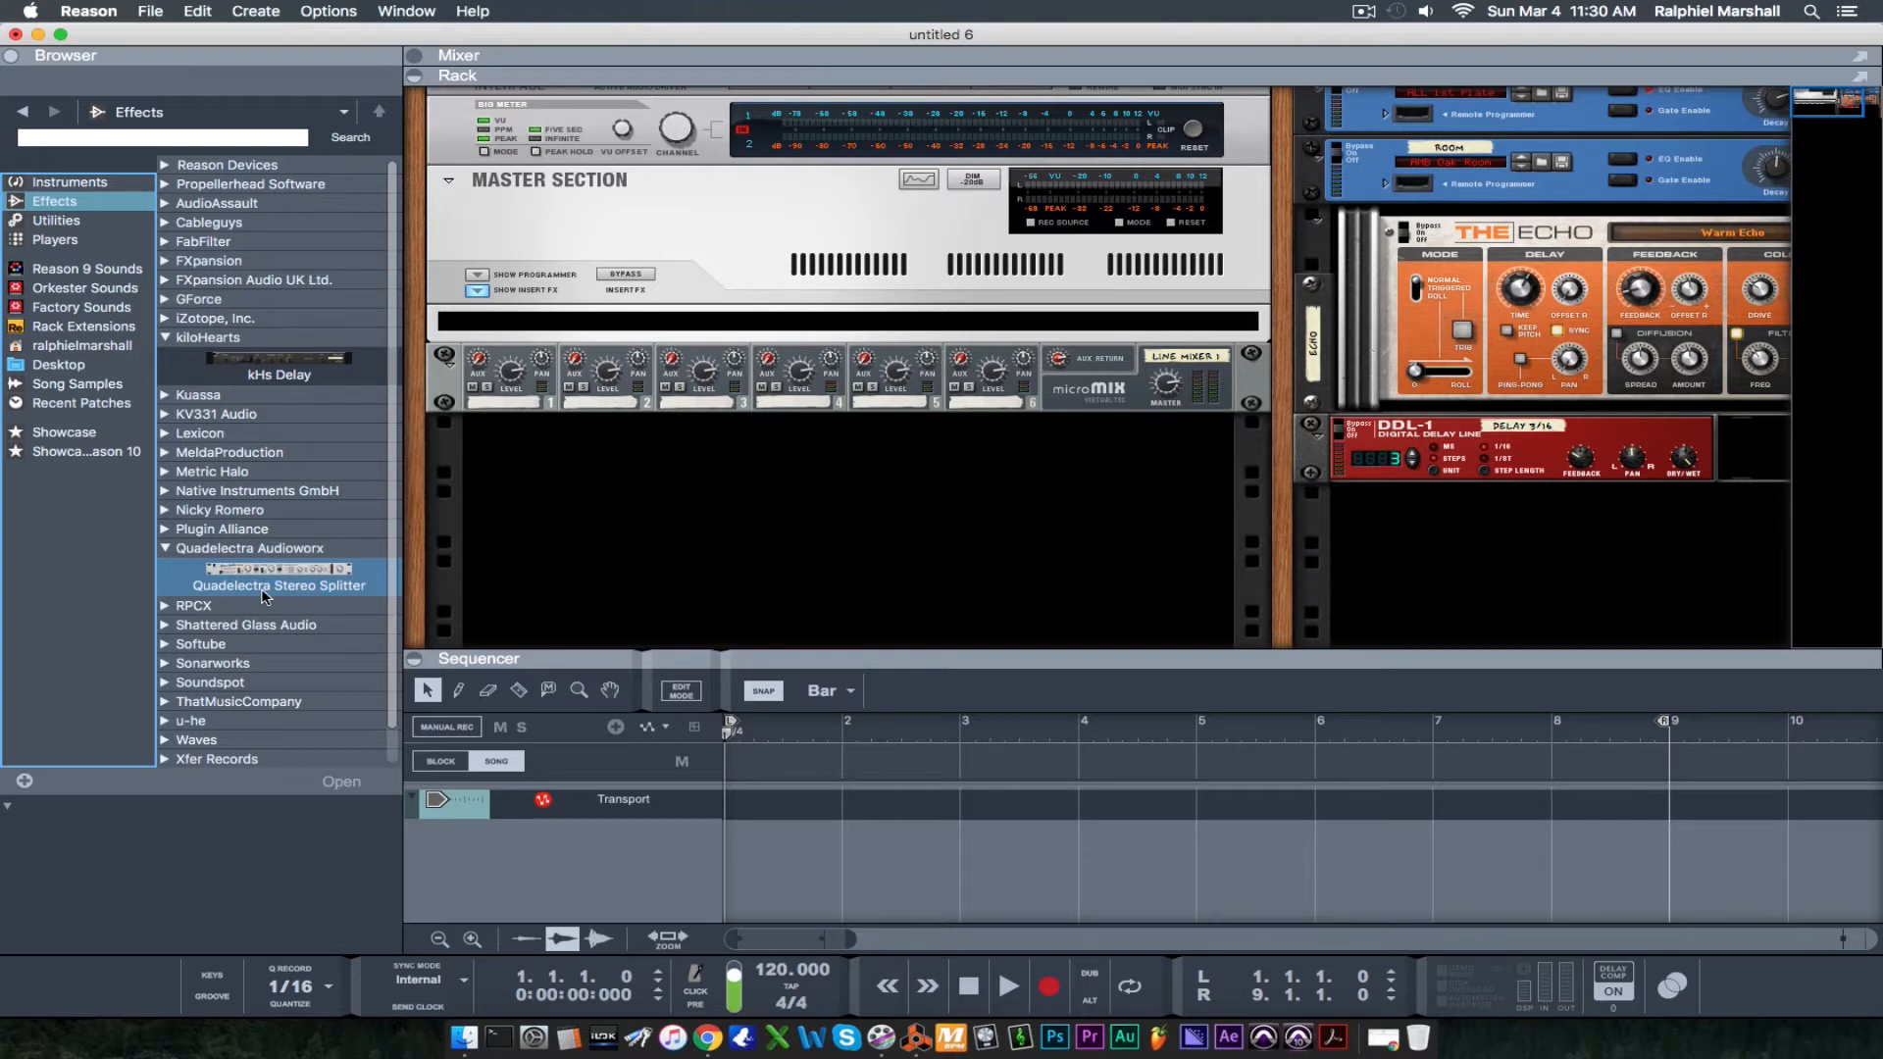
Step: Add the Quadelectra Stereo Splitter effect to the rack beneath the line mixer
right_click(882, 501)
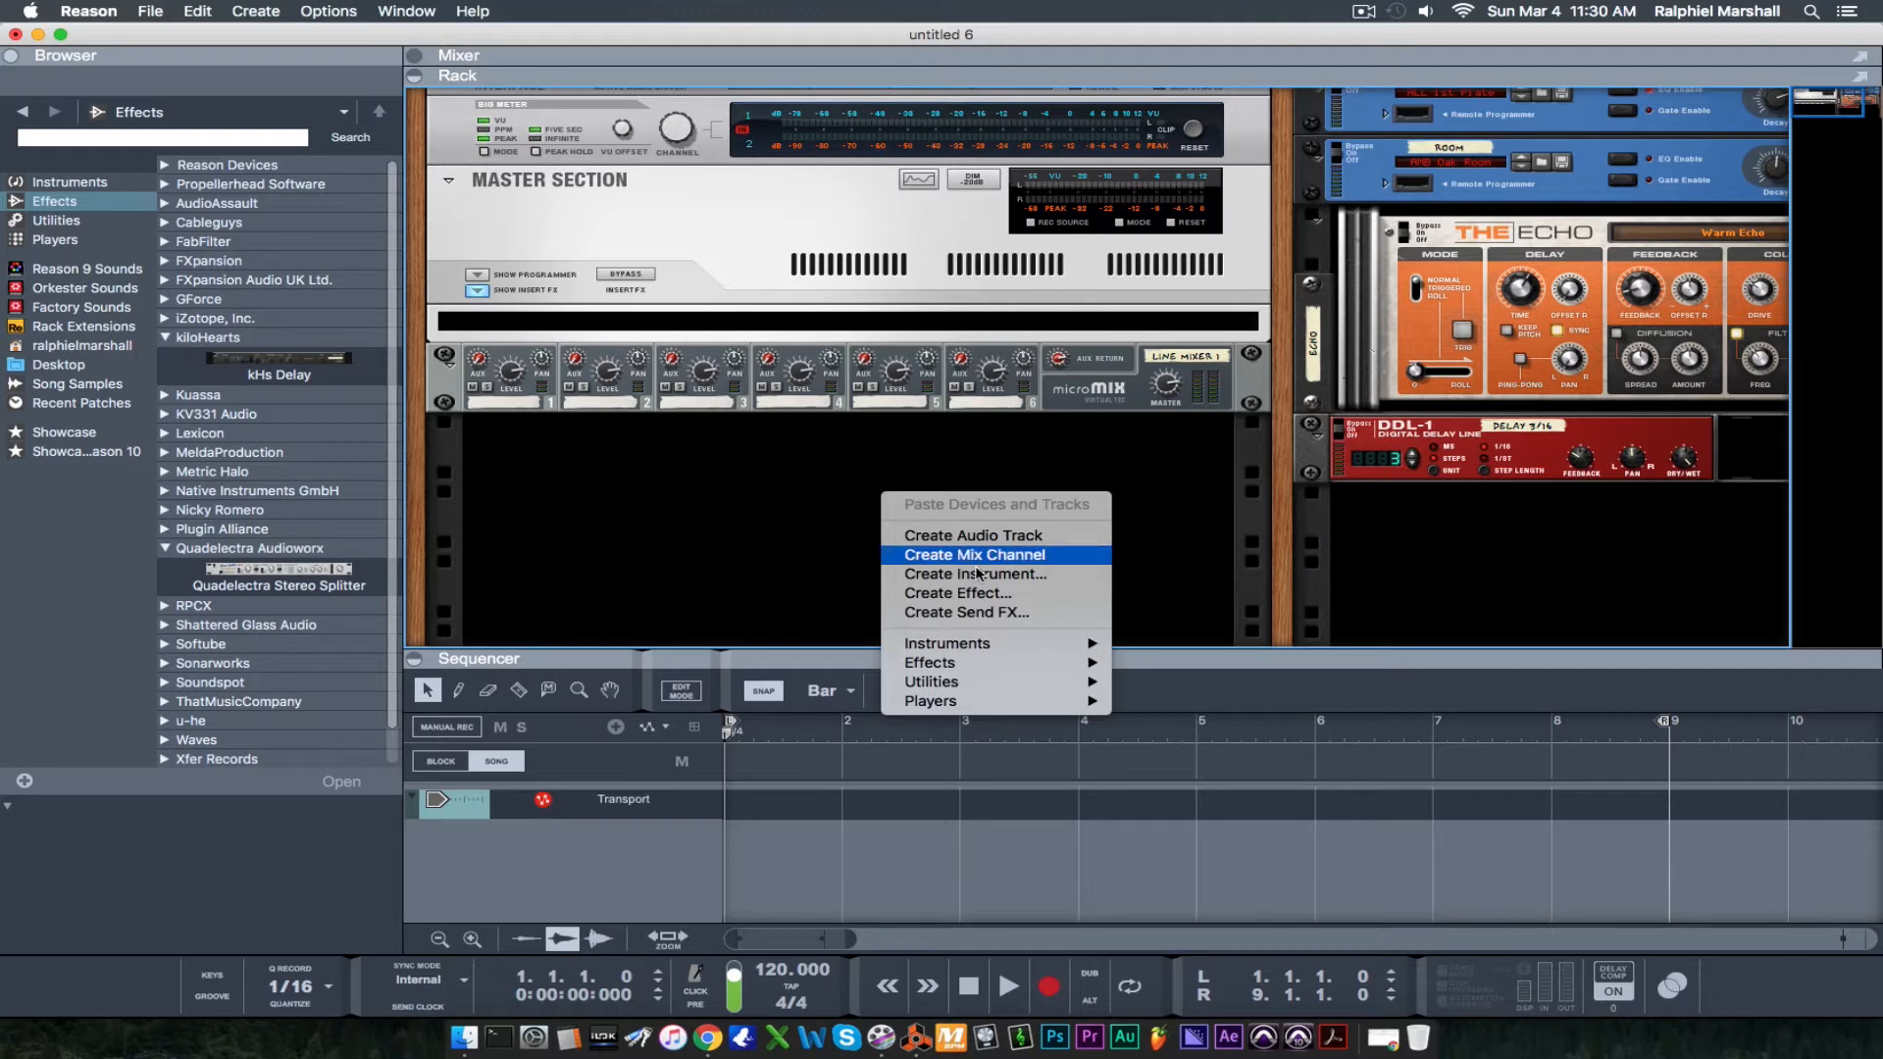
mouse_move(932, 666)
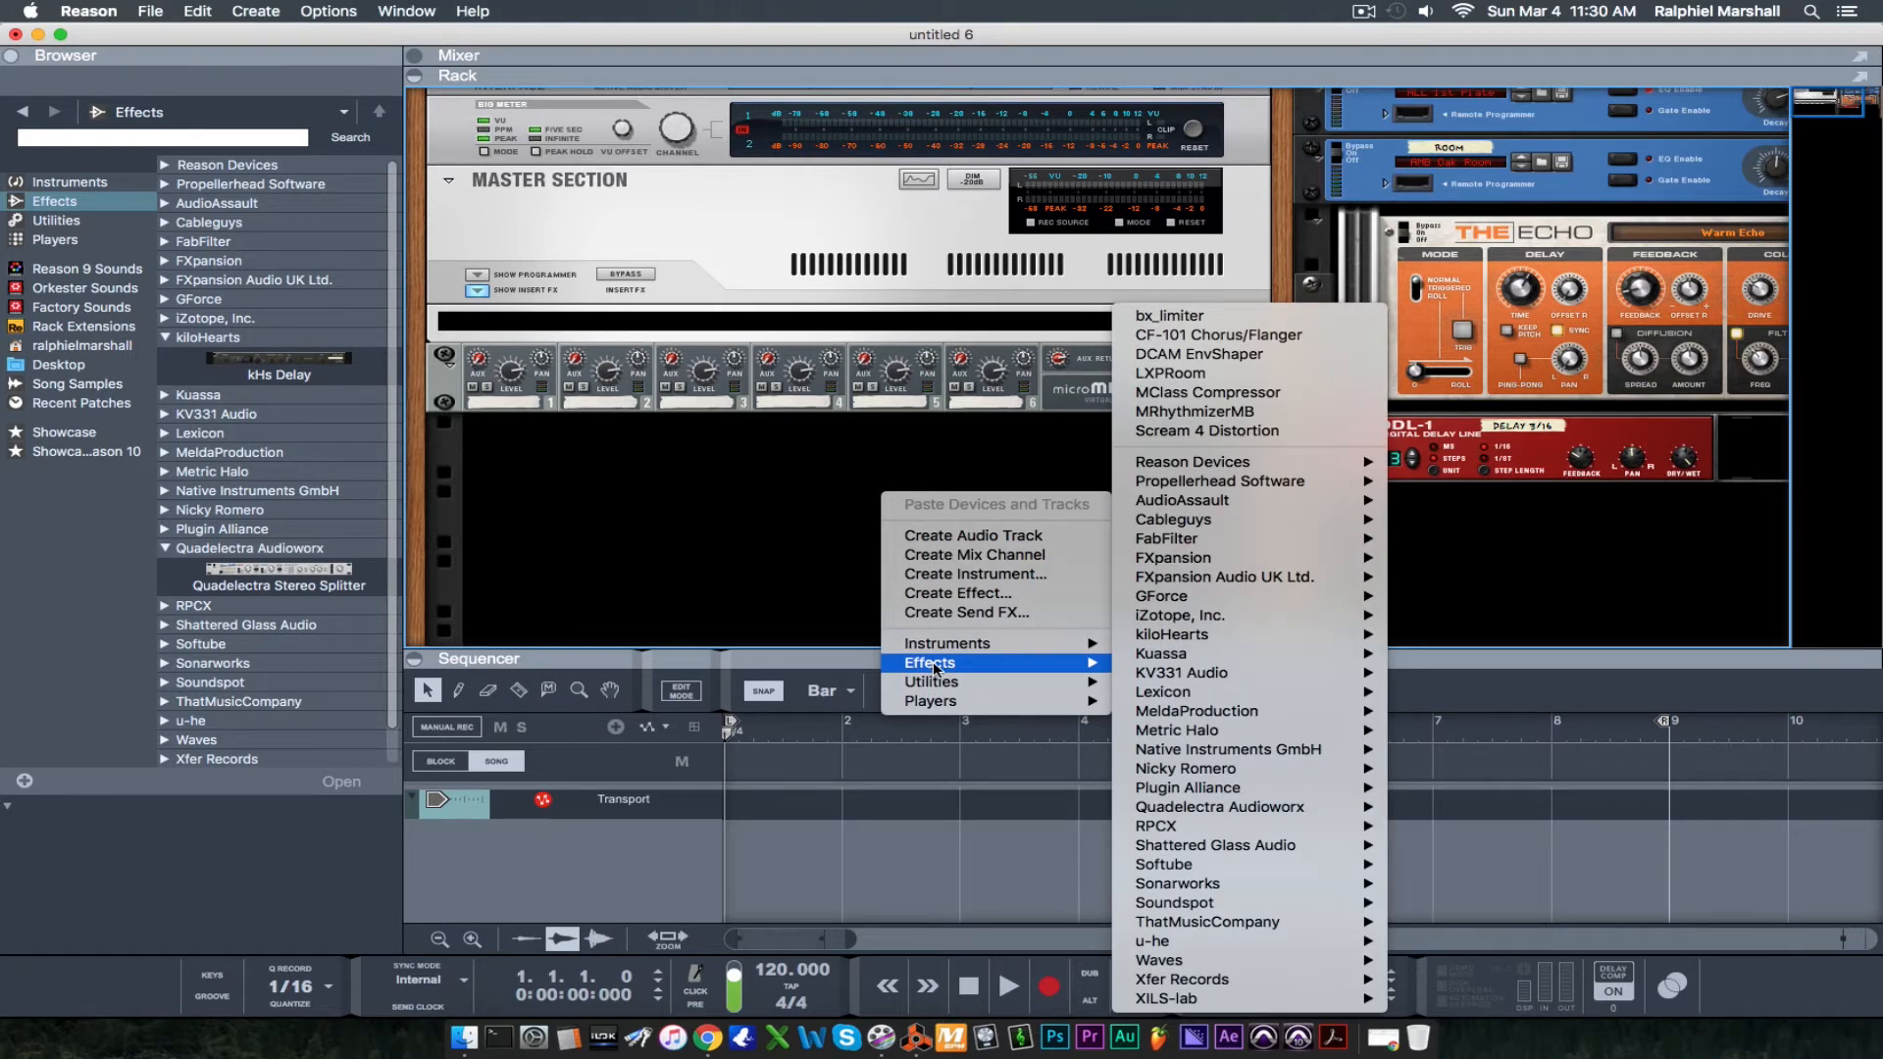
mouse_move(1204, 810)
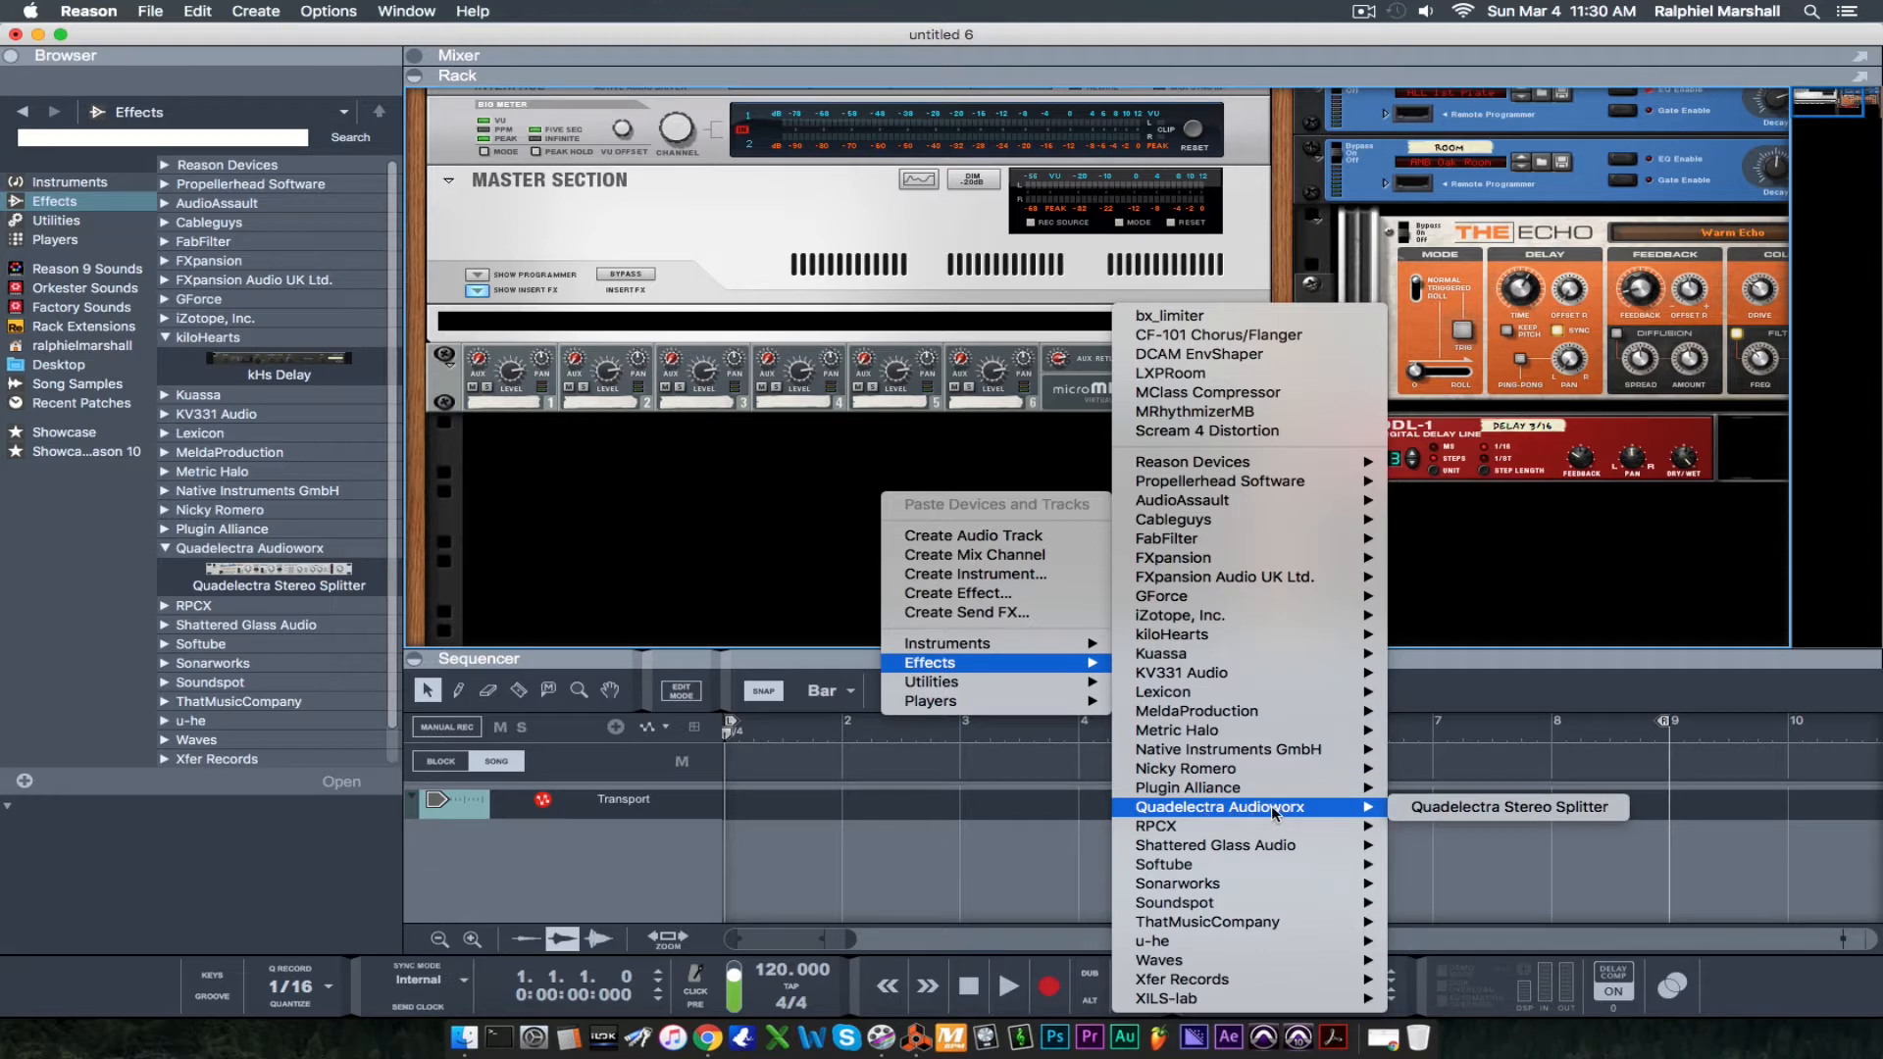
left_click(1513, 808)
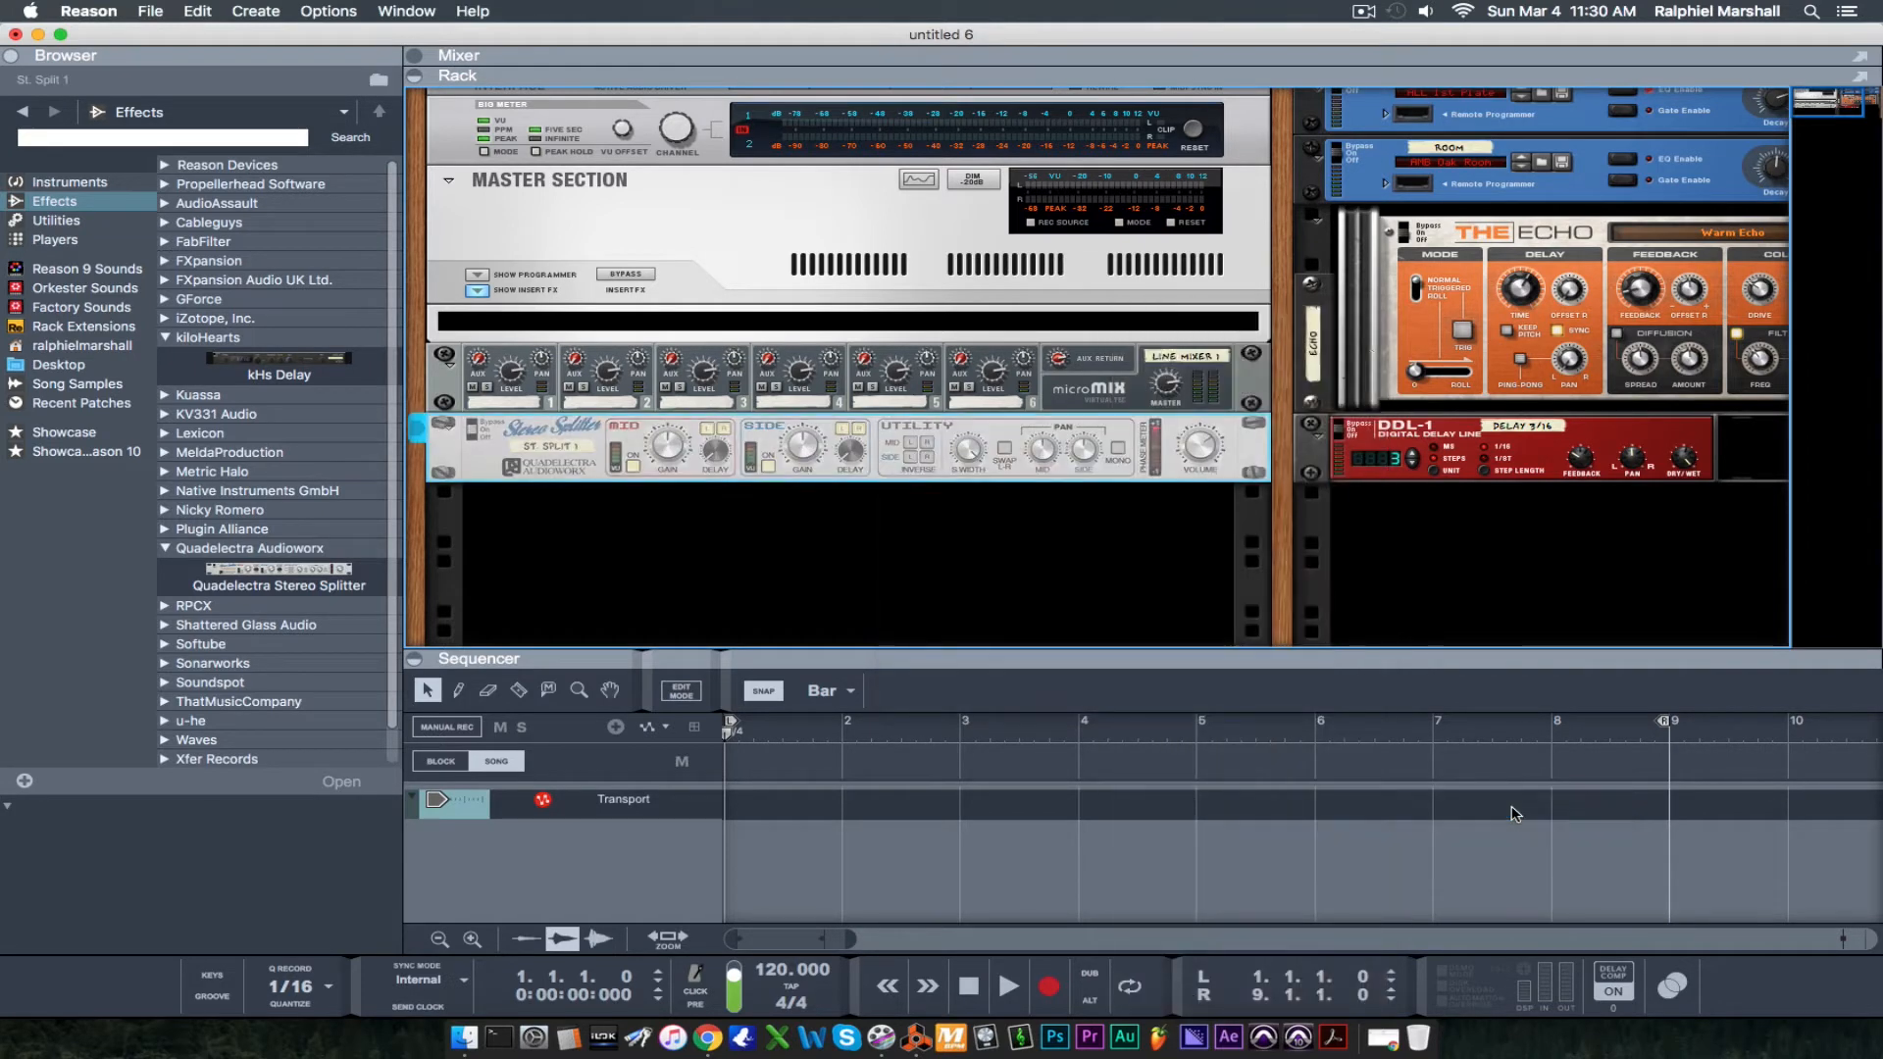
left_click(991, 569)
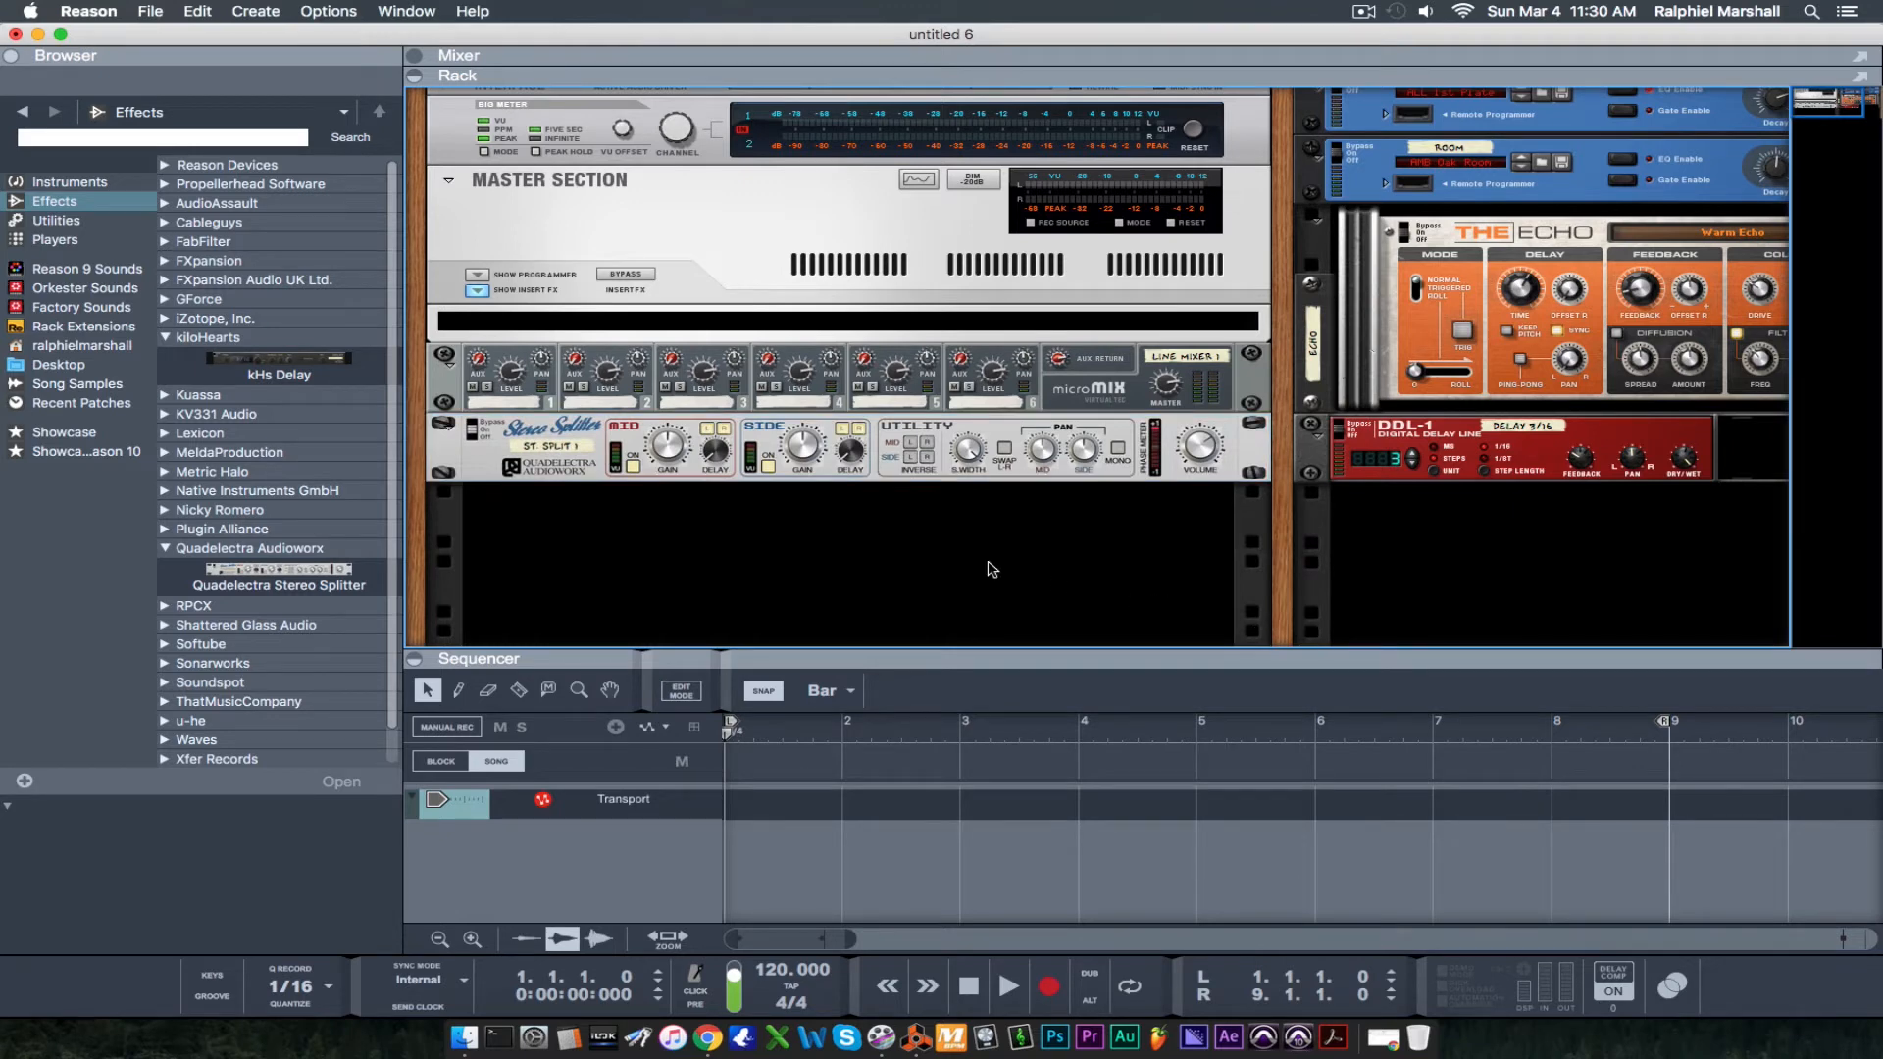
Step: Add a Combinator below the Stereo Splitter and name it "mid"
scroll(992, 569, "down", 1)
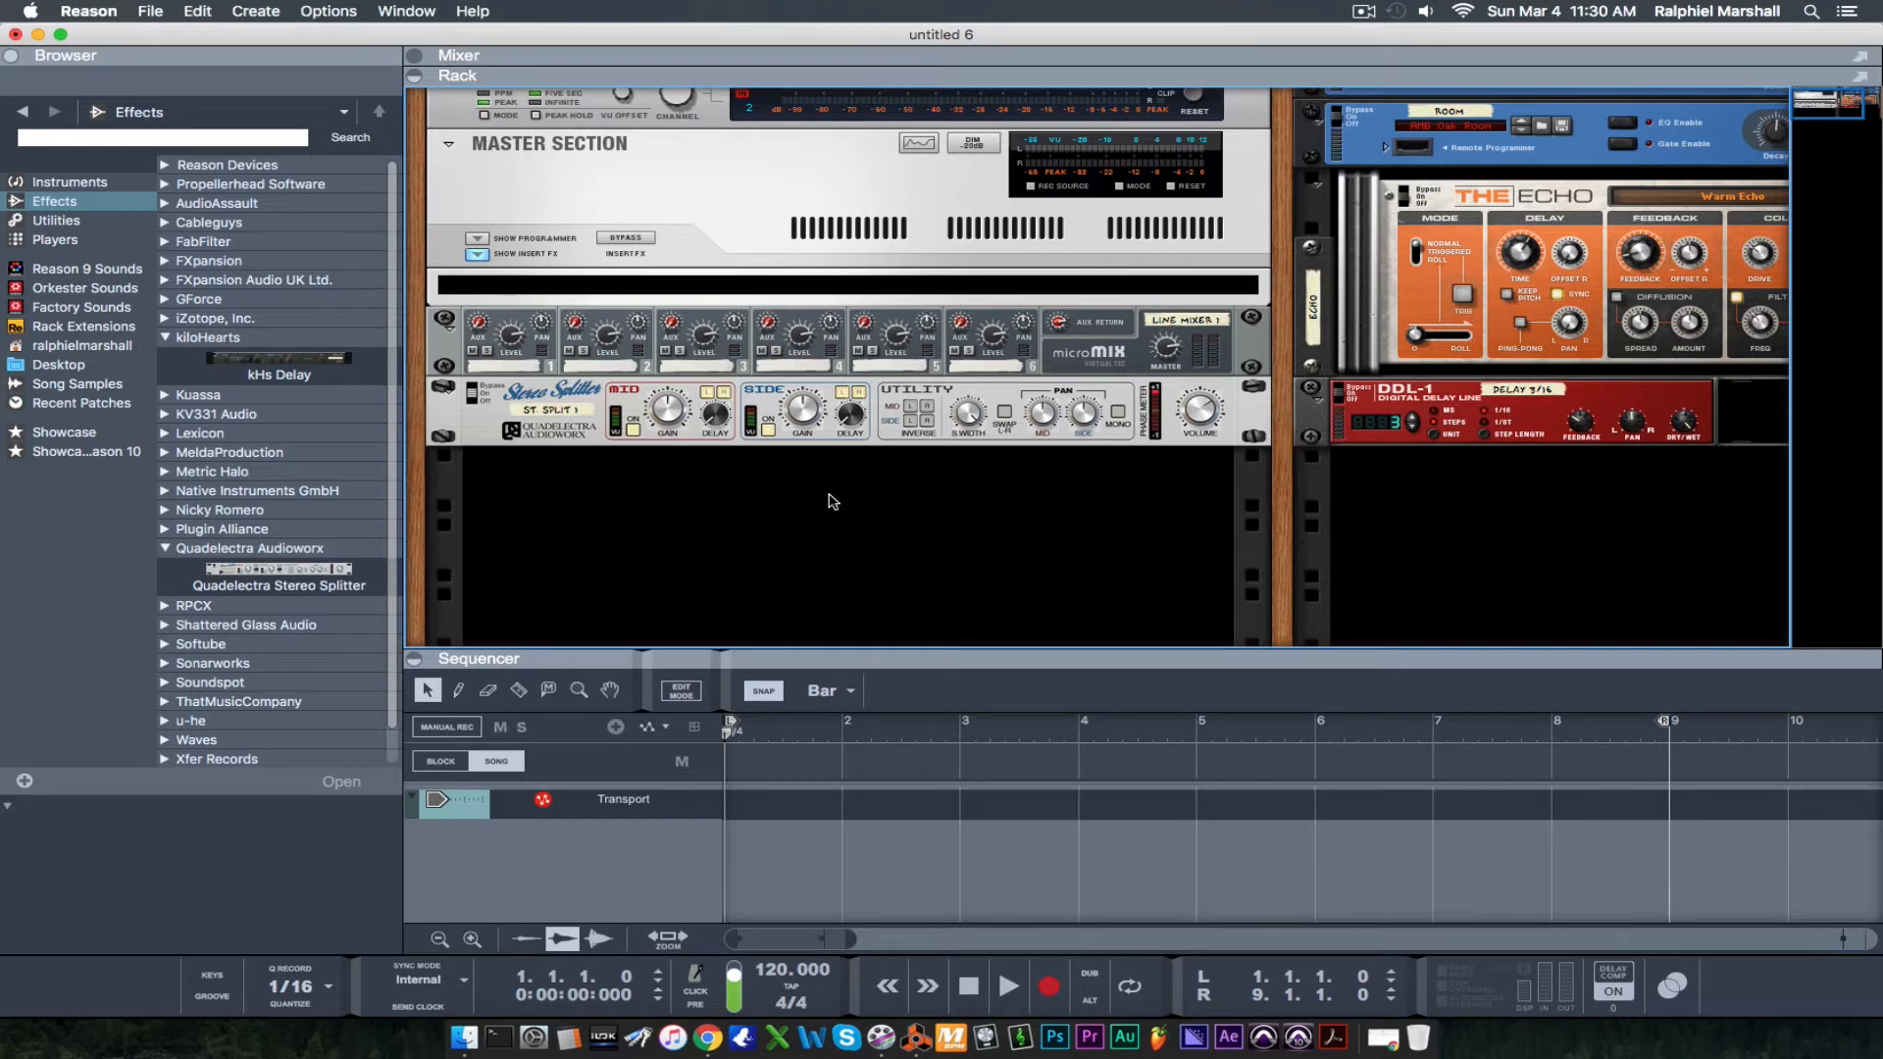
right_click(833, 502)
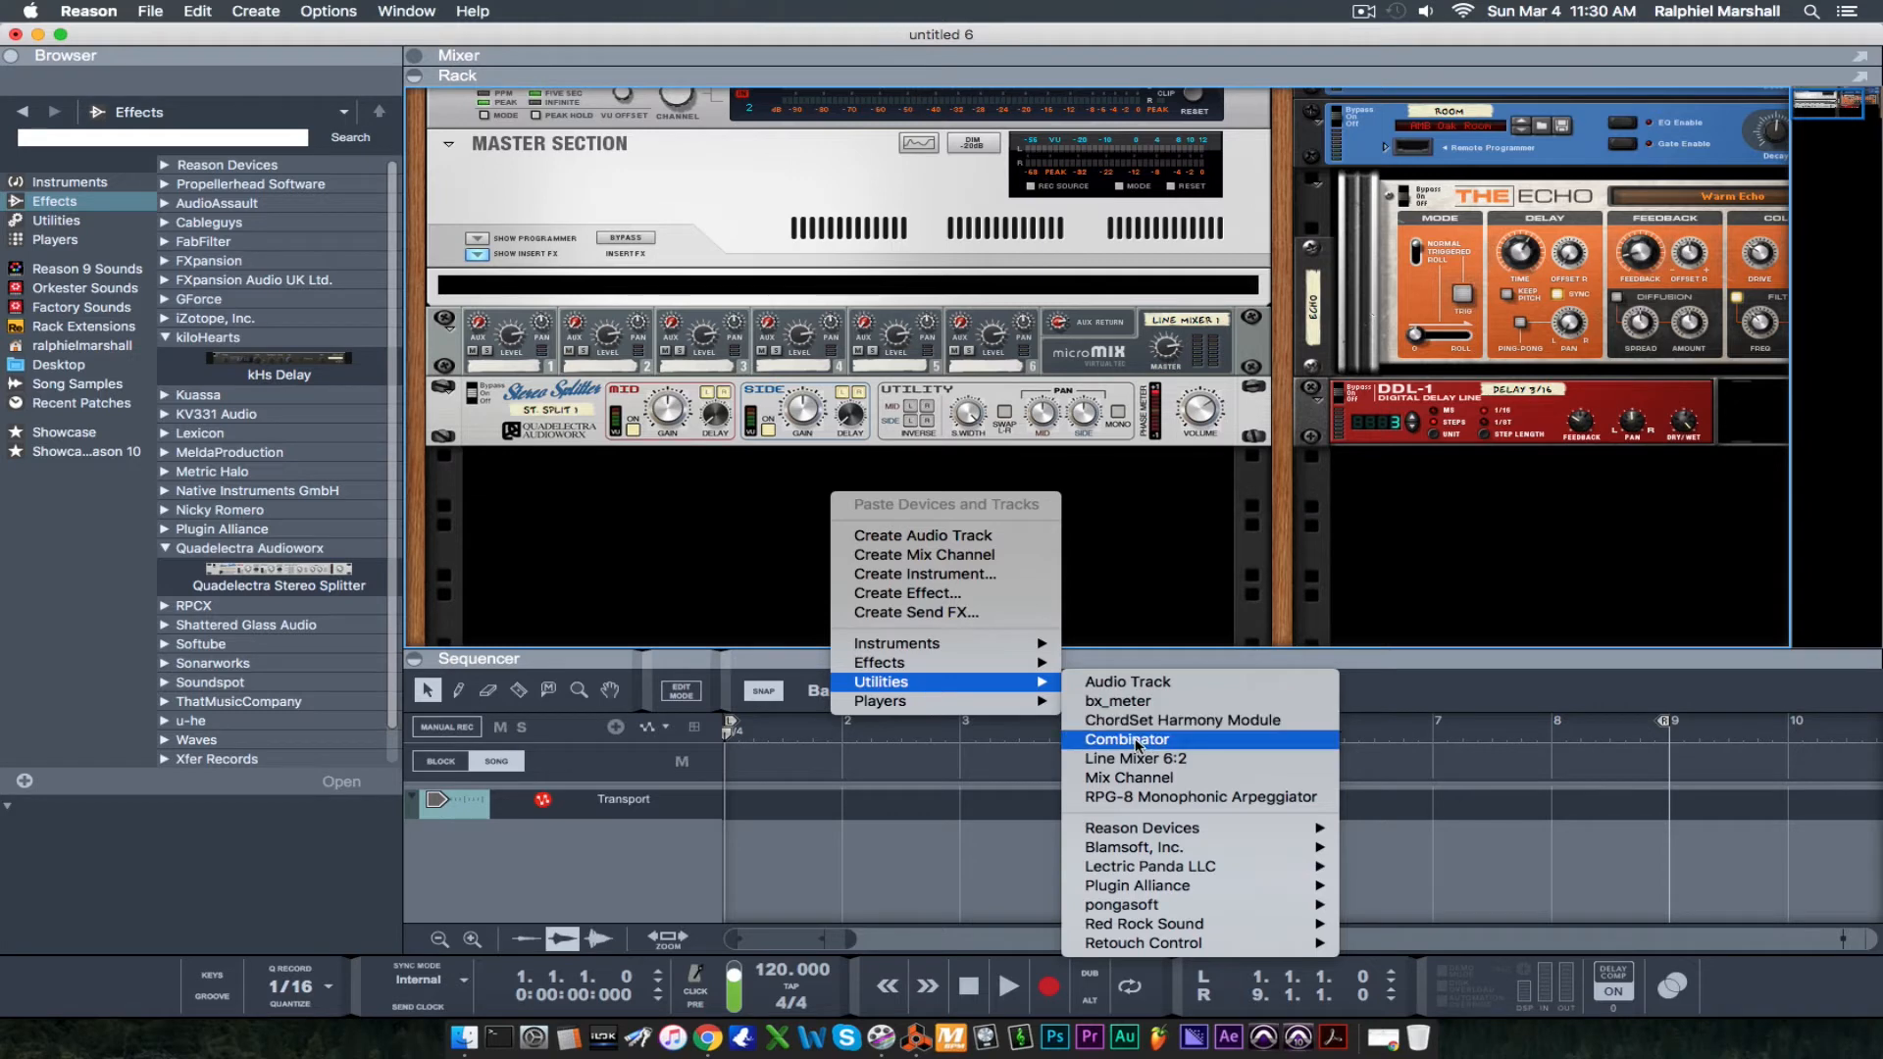
left_click(1136, 742)
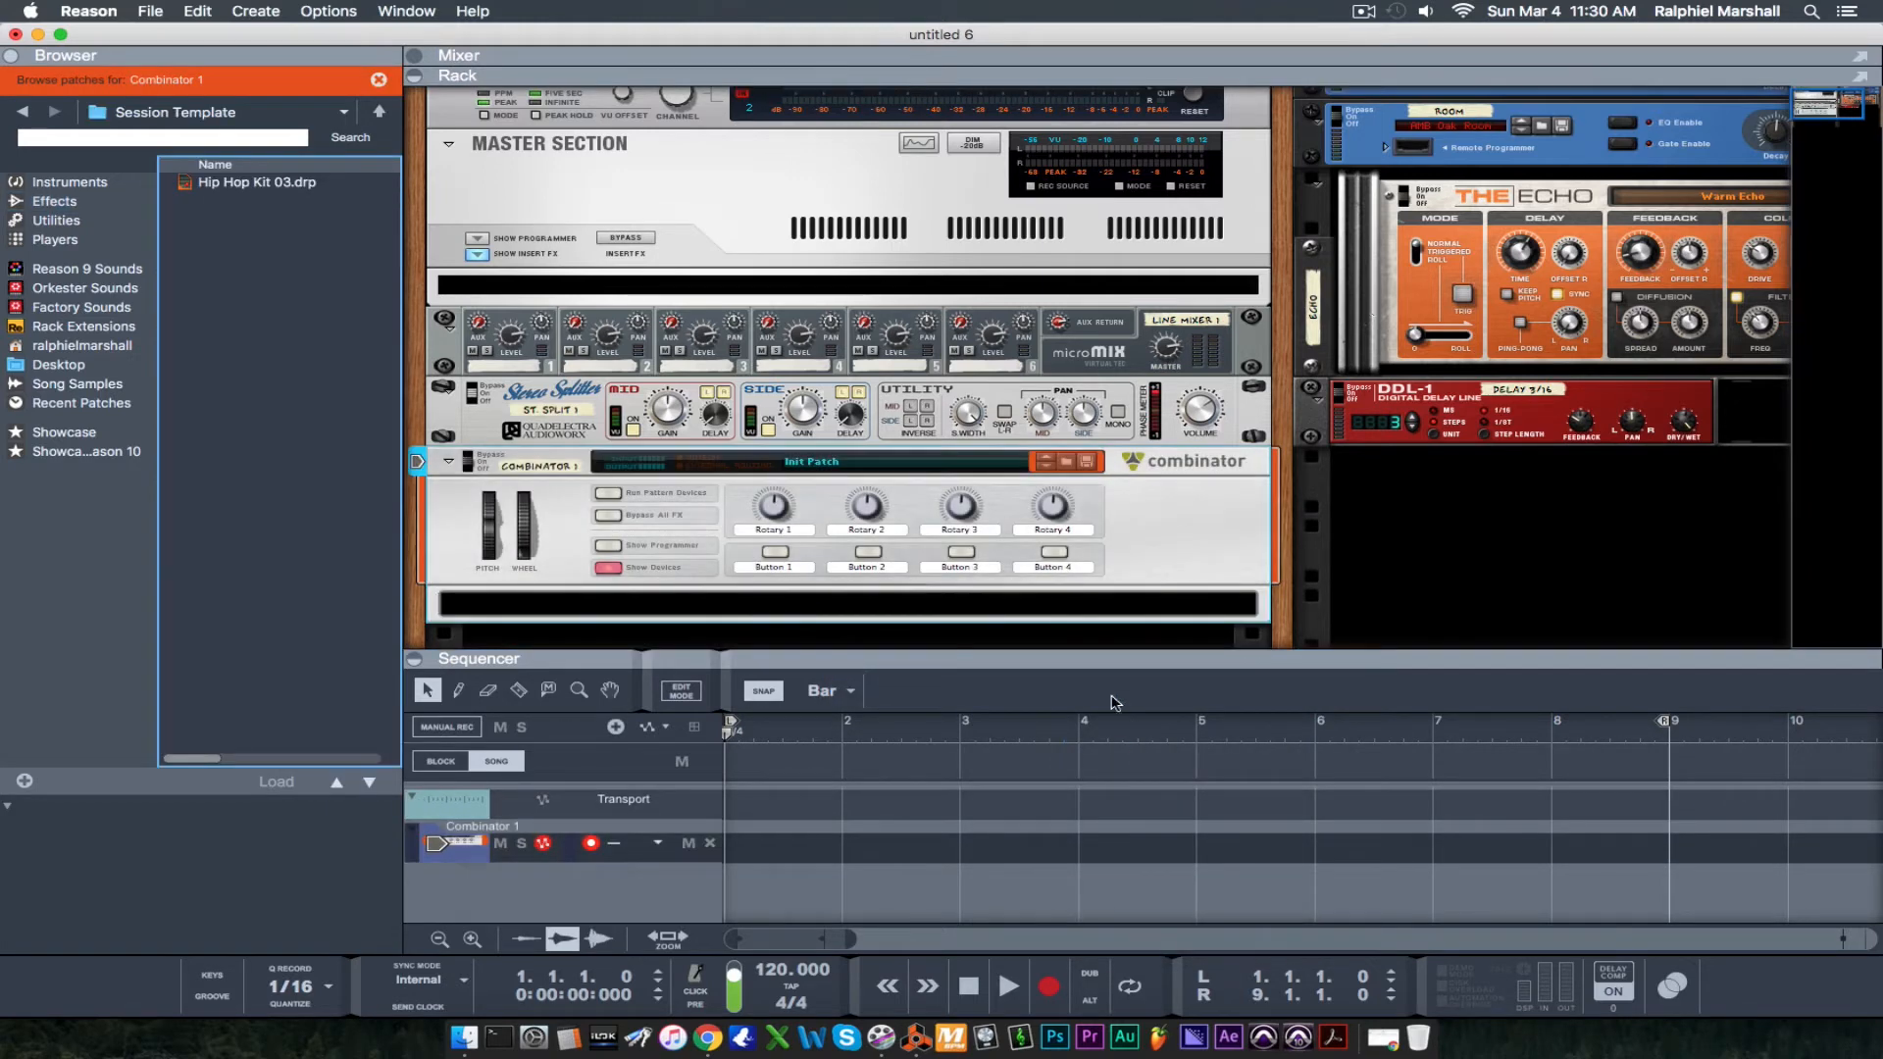
scroll(586, 441, "down", 2)
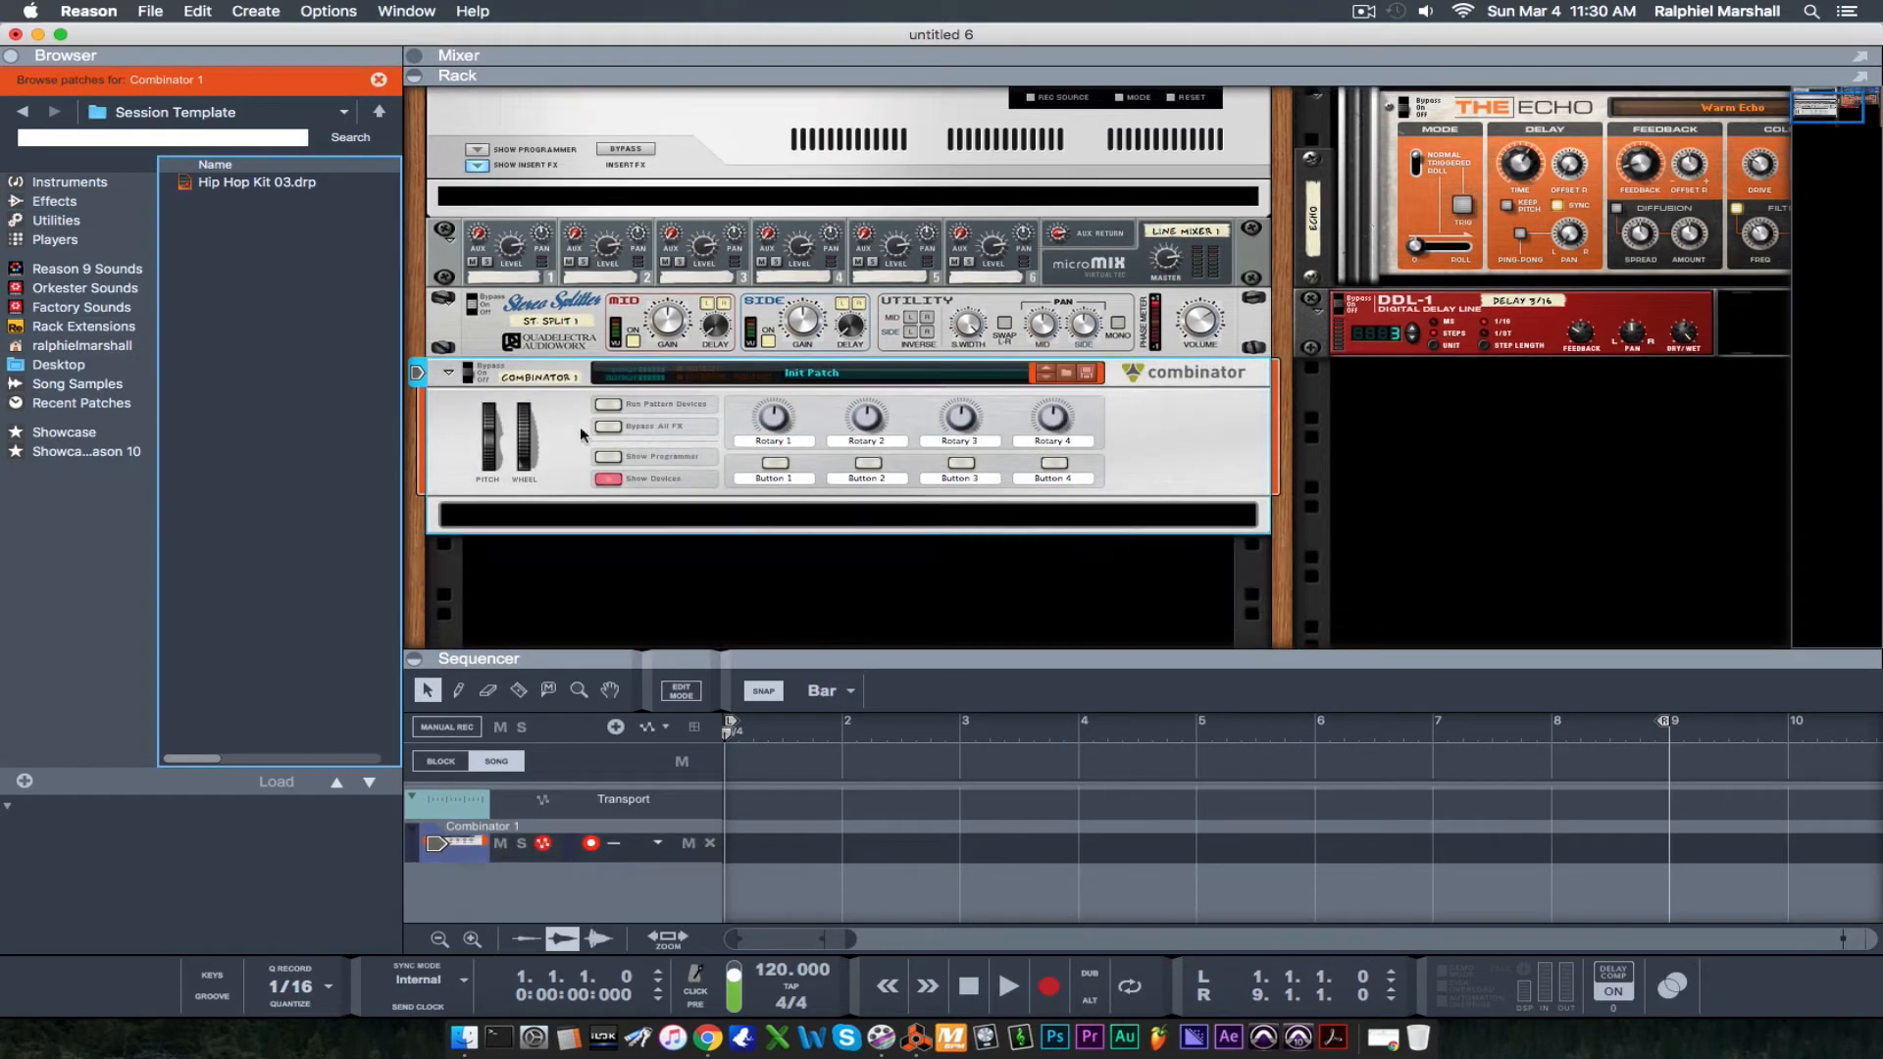
double_click(550, 376)
type("mid")
key("Return")
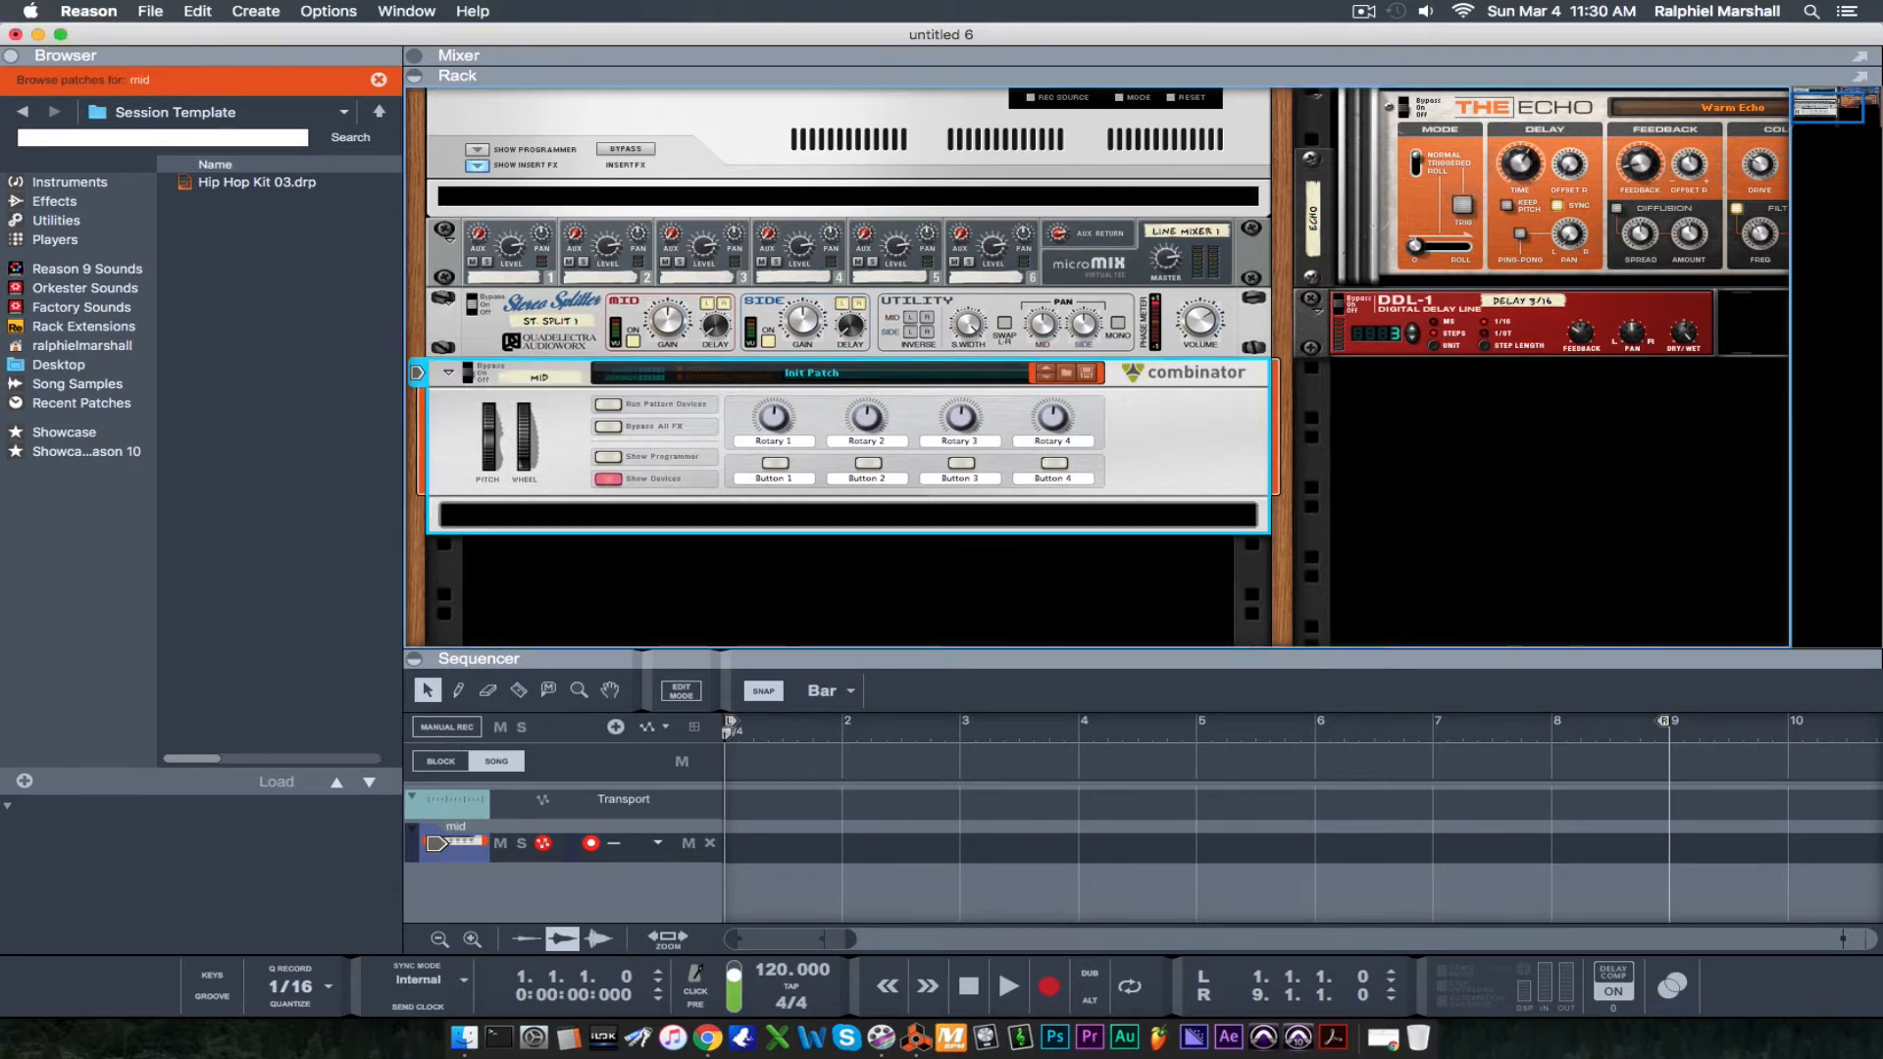
Step: Add a second Combinator below the mid Combinator and name it "side"
scroll(685, 365, "down", 2)
left_click(757, 530)
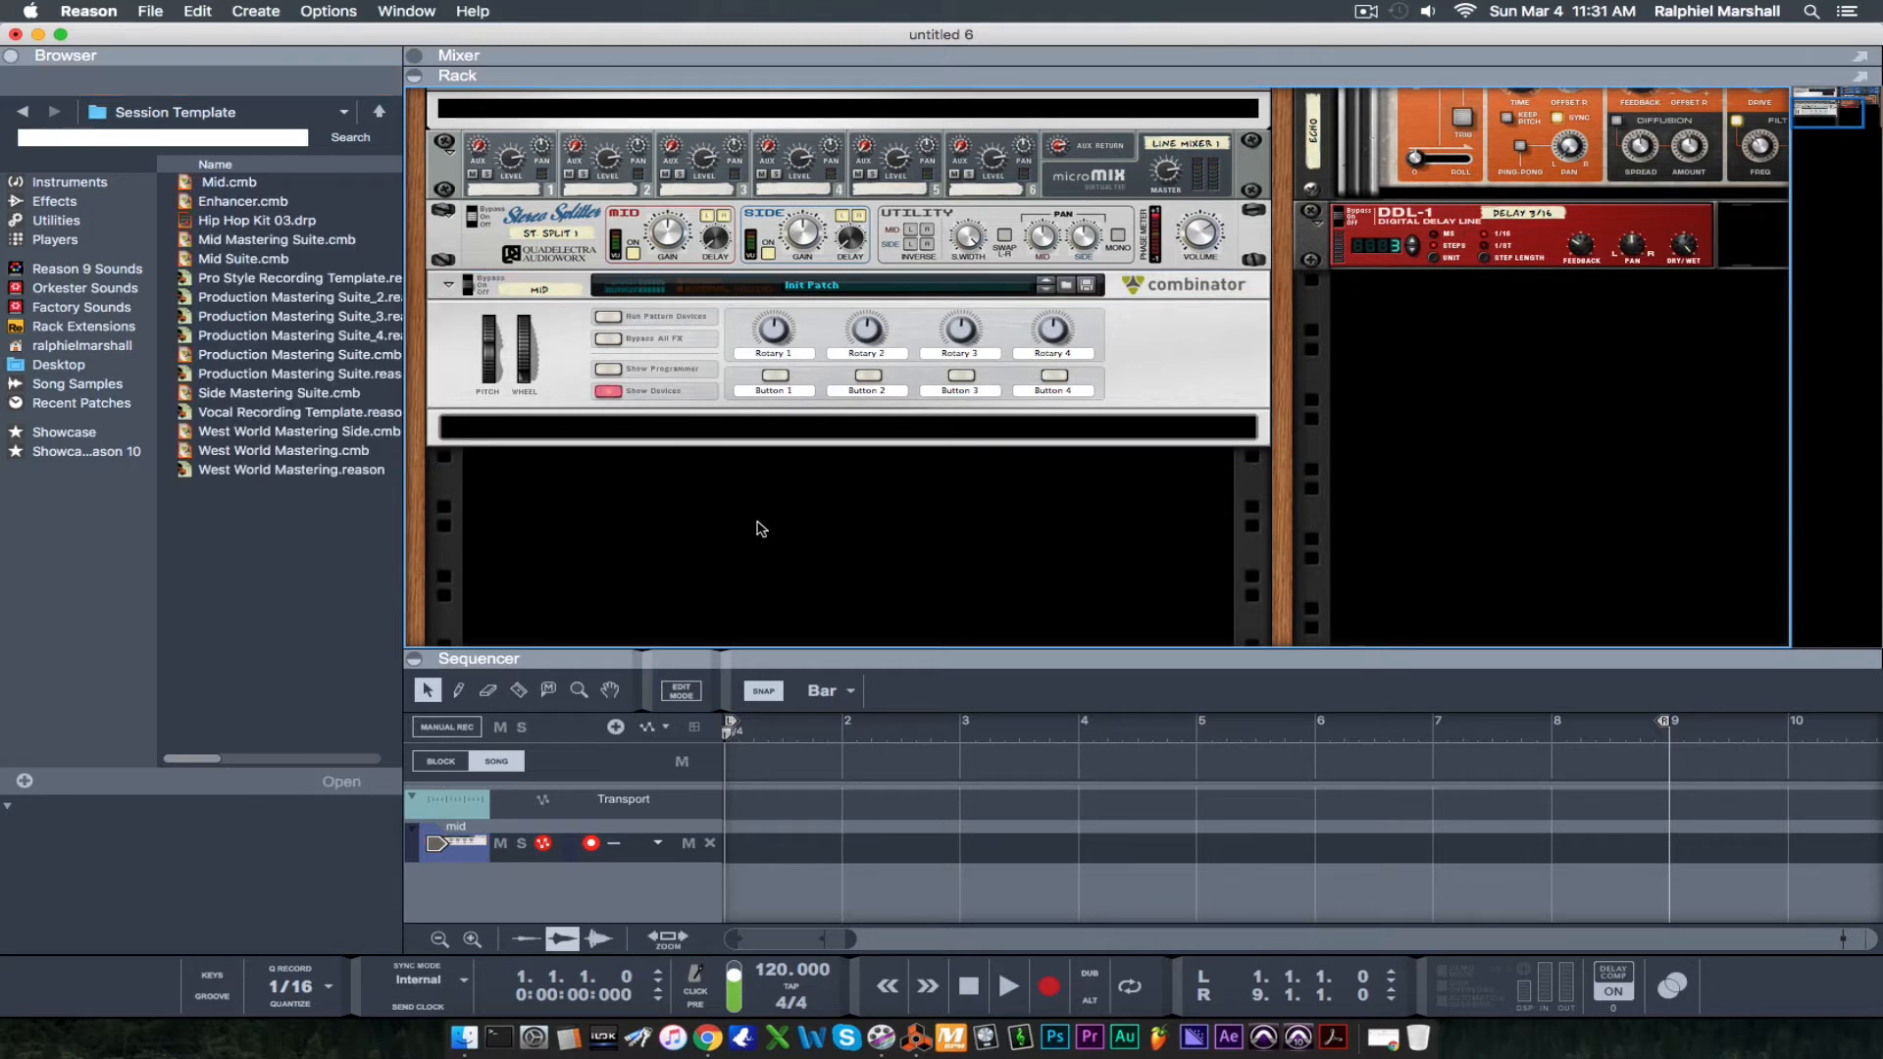
right_click(755, 524)
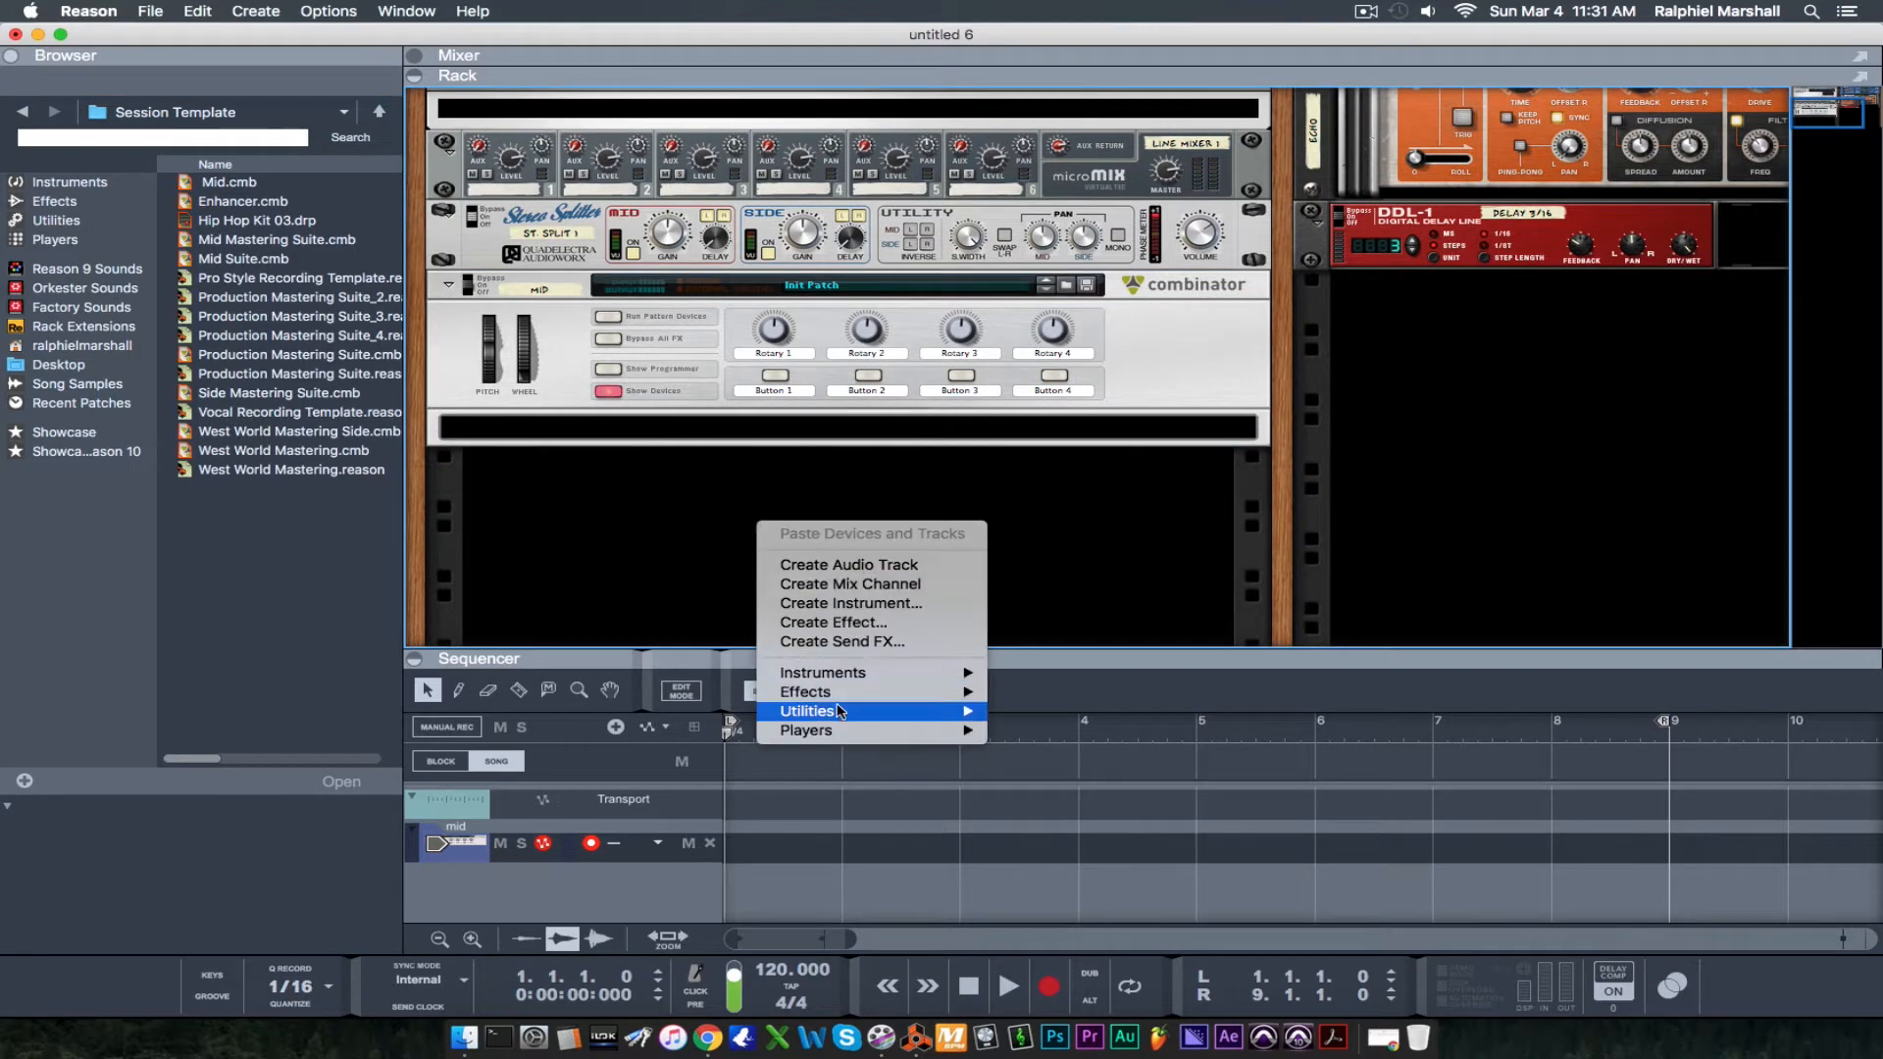
mouse_move(839, 708)
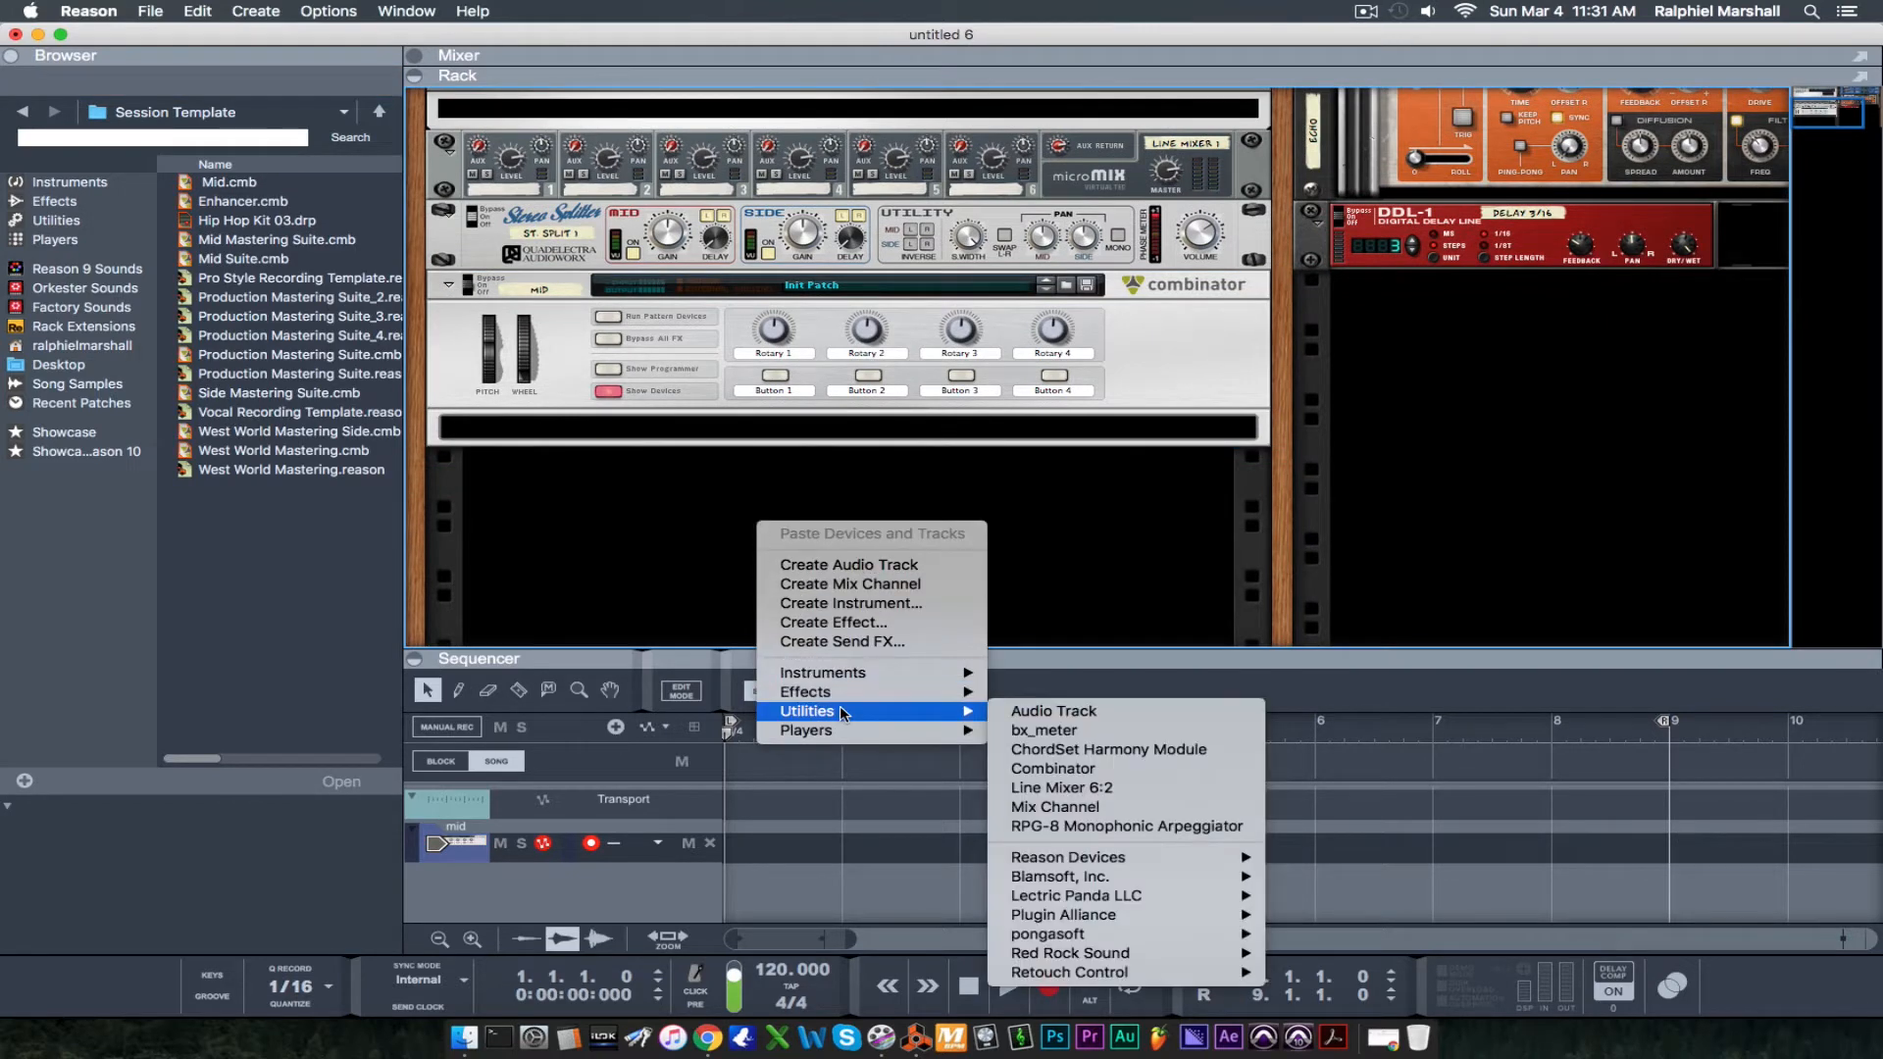
left_click(1056, 771)
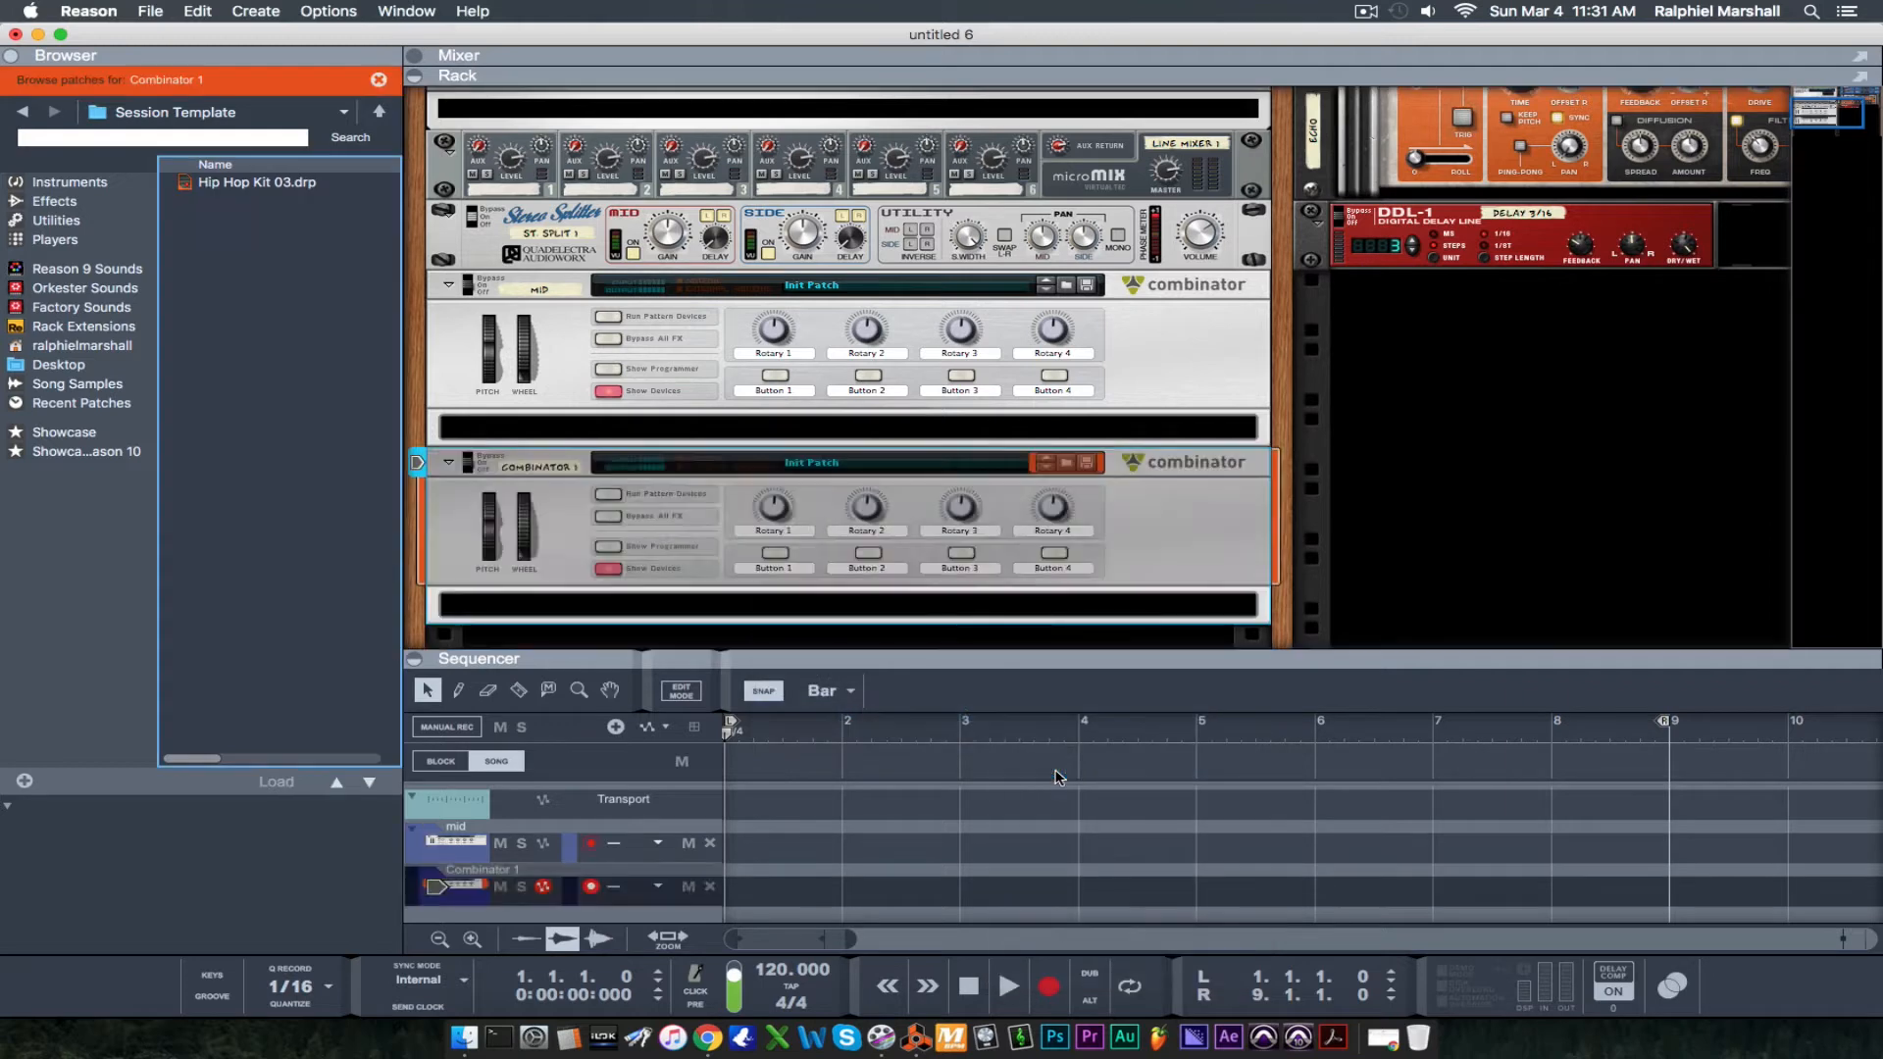
left_click(546, 467)
type("side")
key("Return")
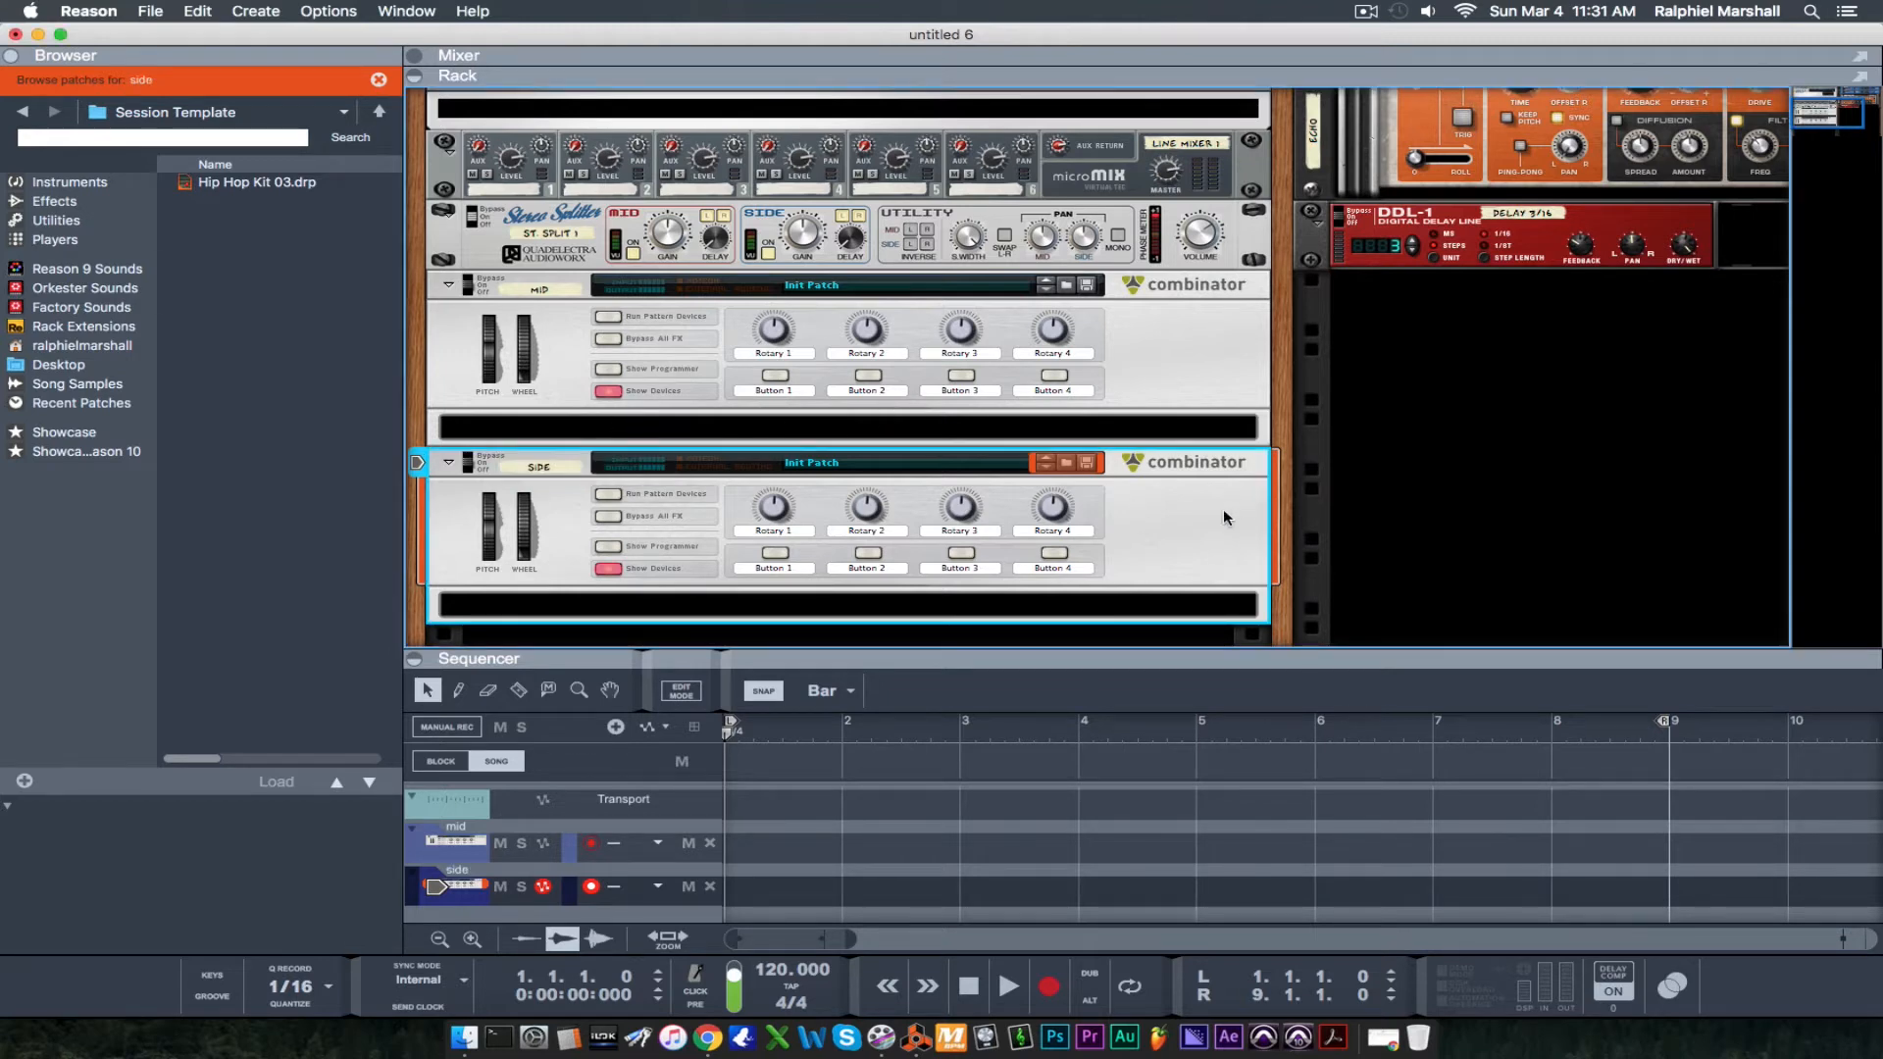
left_click(1074, 638)
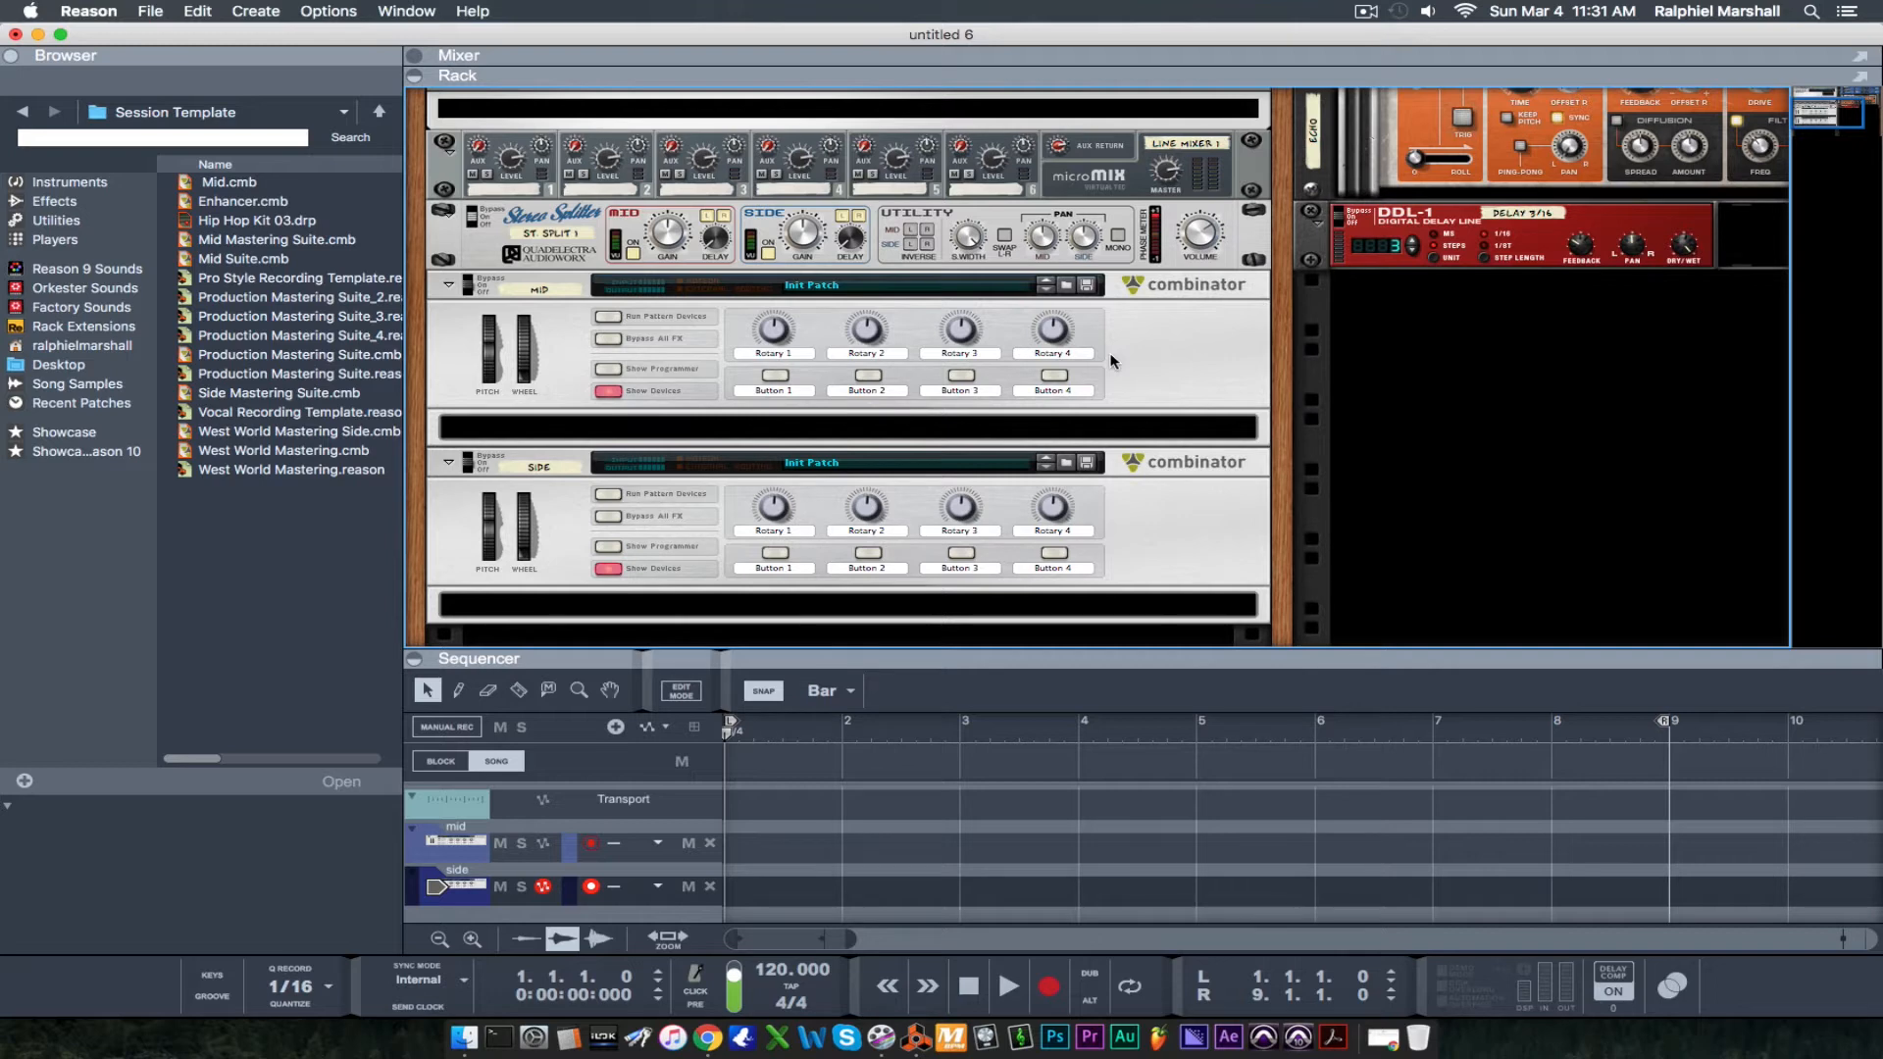
Step: Flip the rack around to show the rear connections of the line mixer, Stereo Splitter and both Combinators
key("Tab")
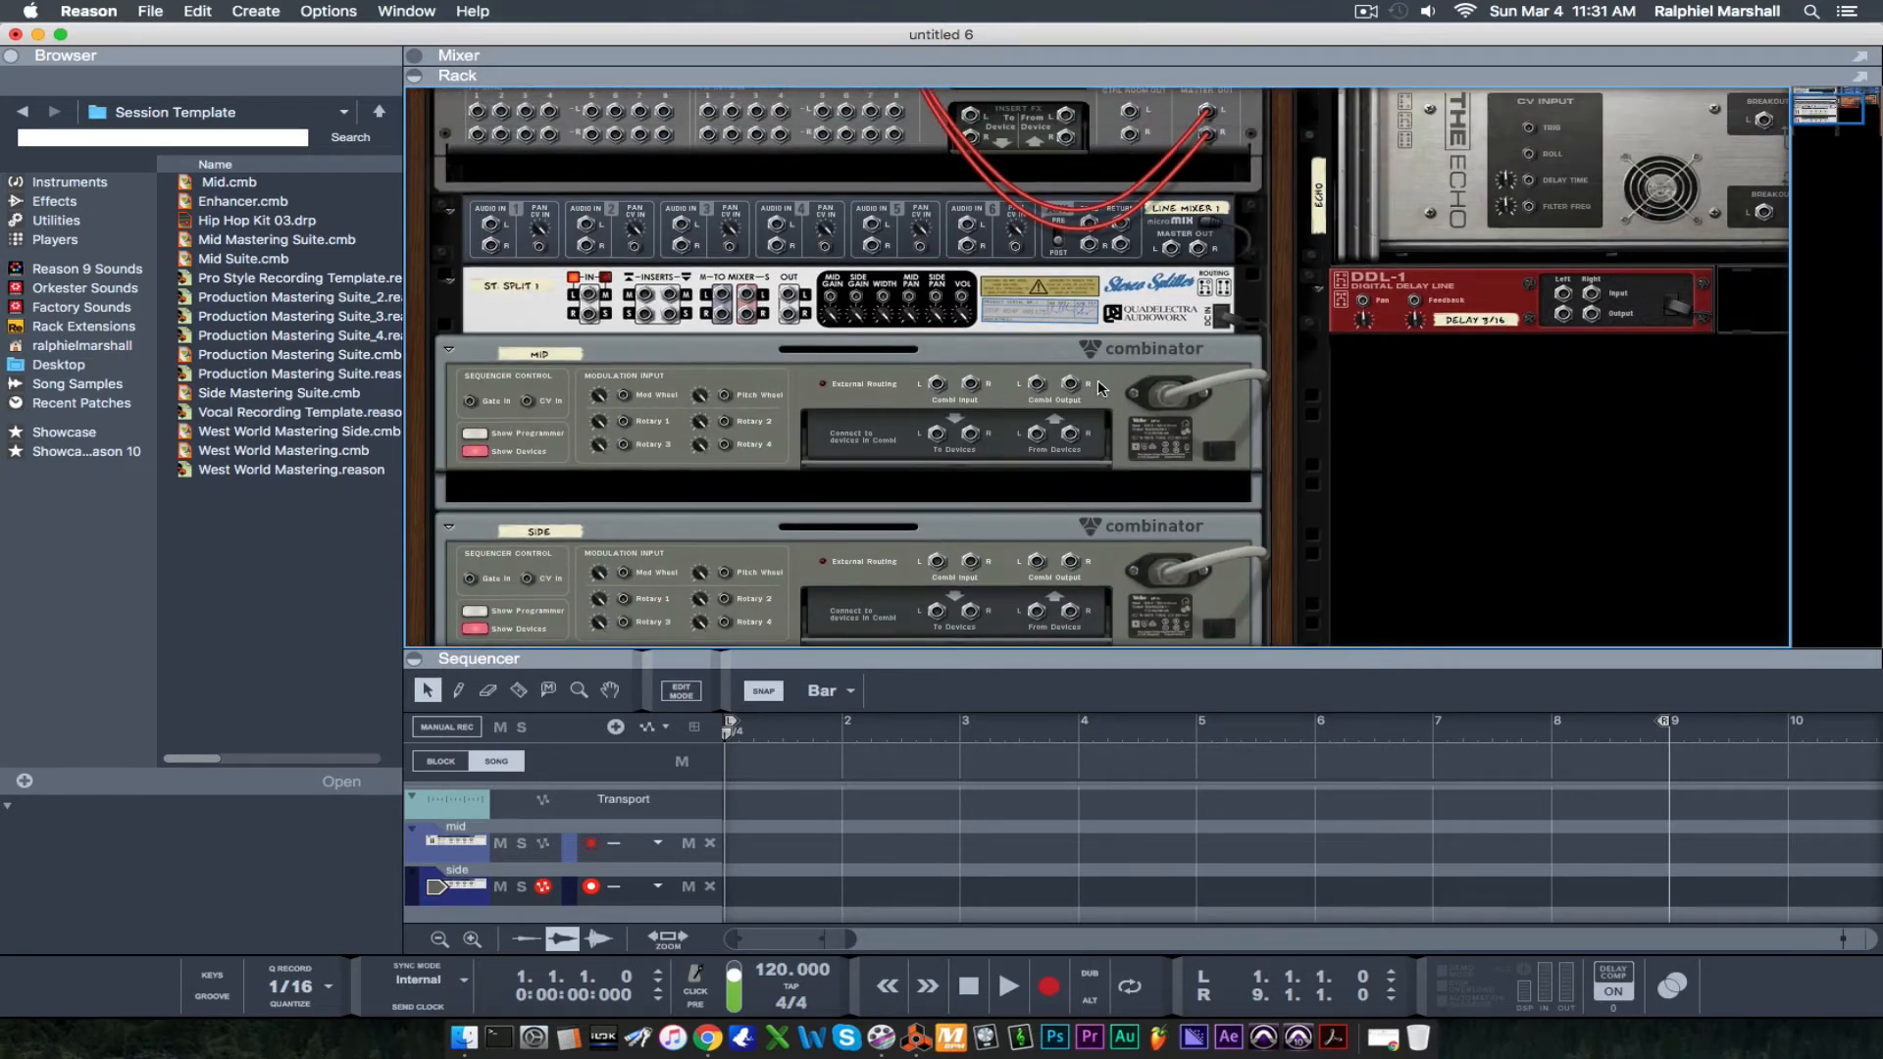
scroll(1098, 380, "up", 1)
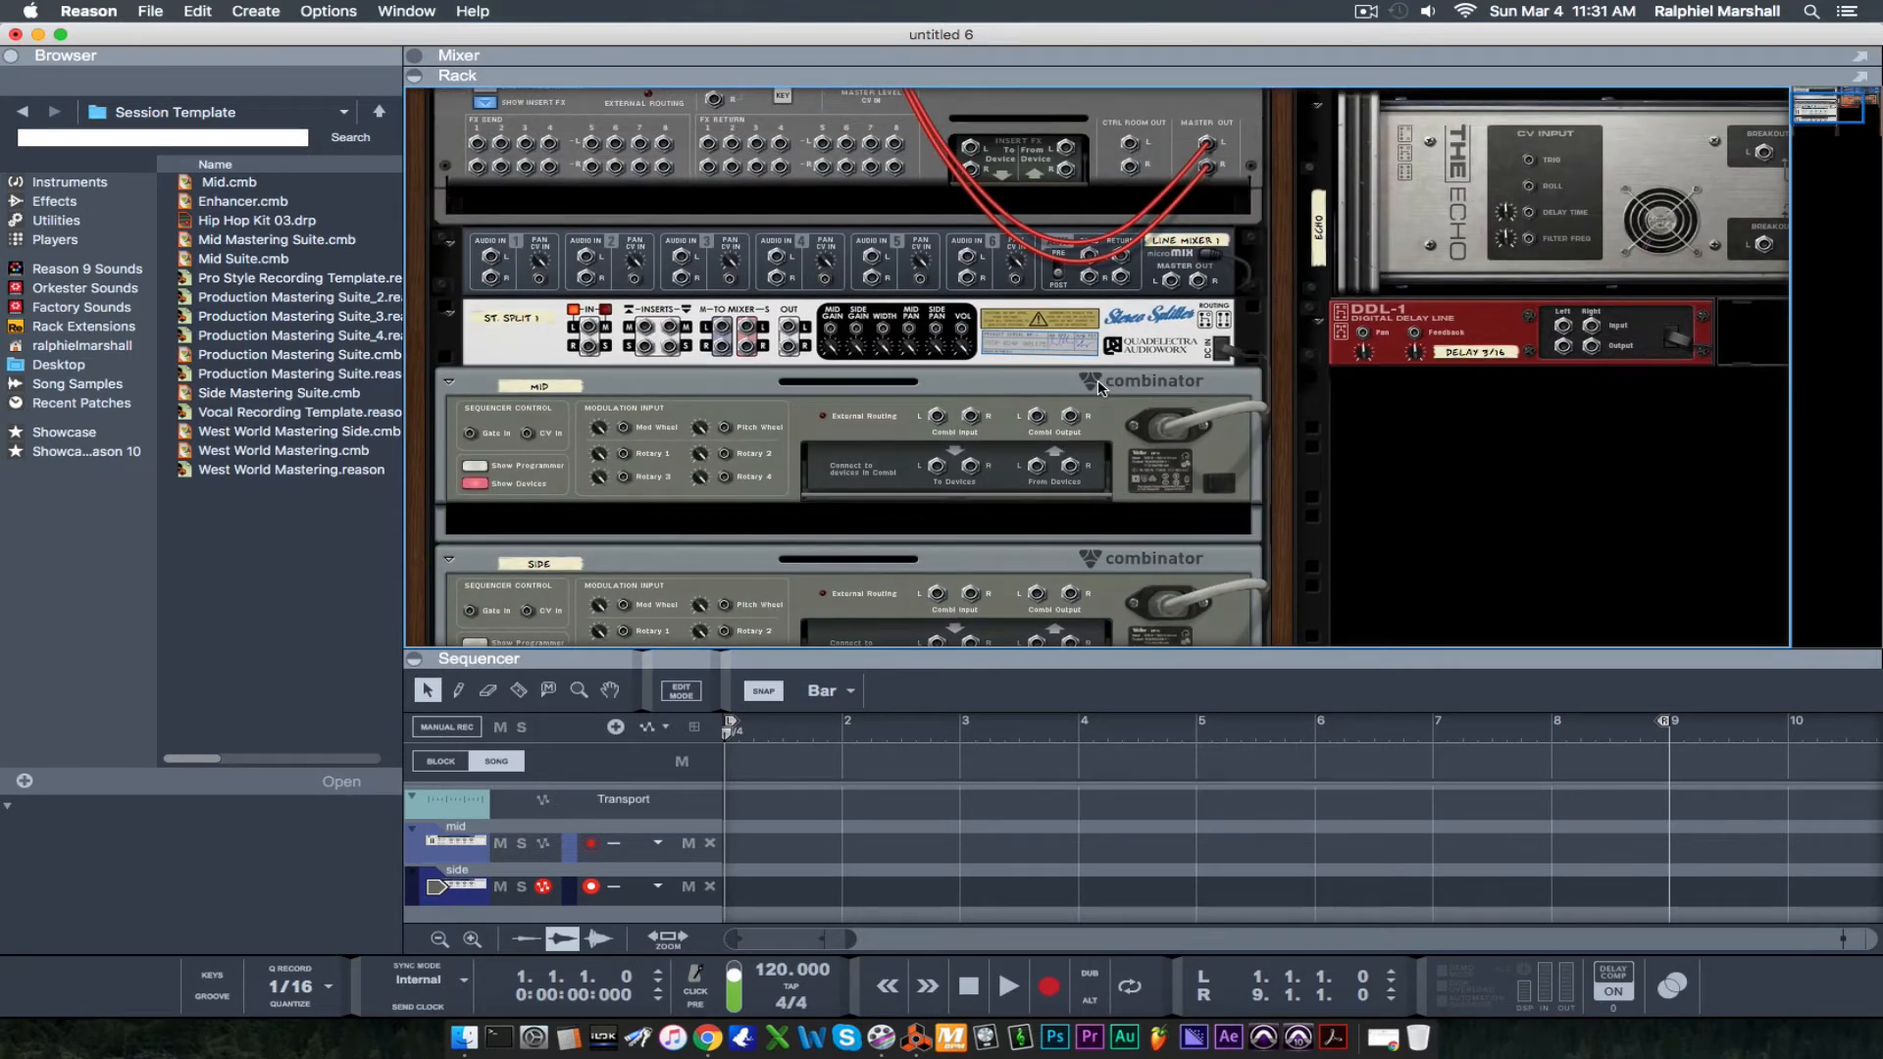
scroll(1098, 386, "down", 1)
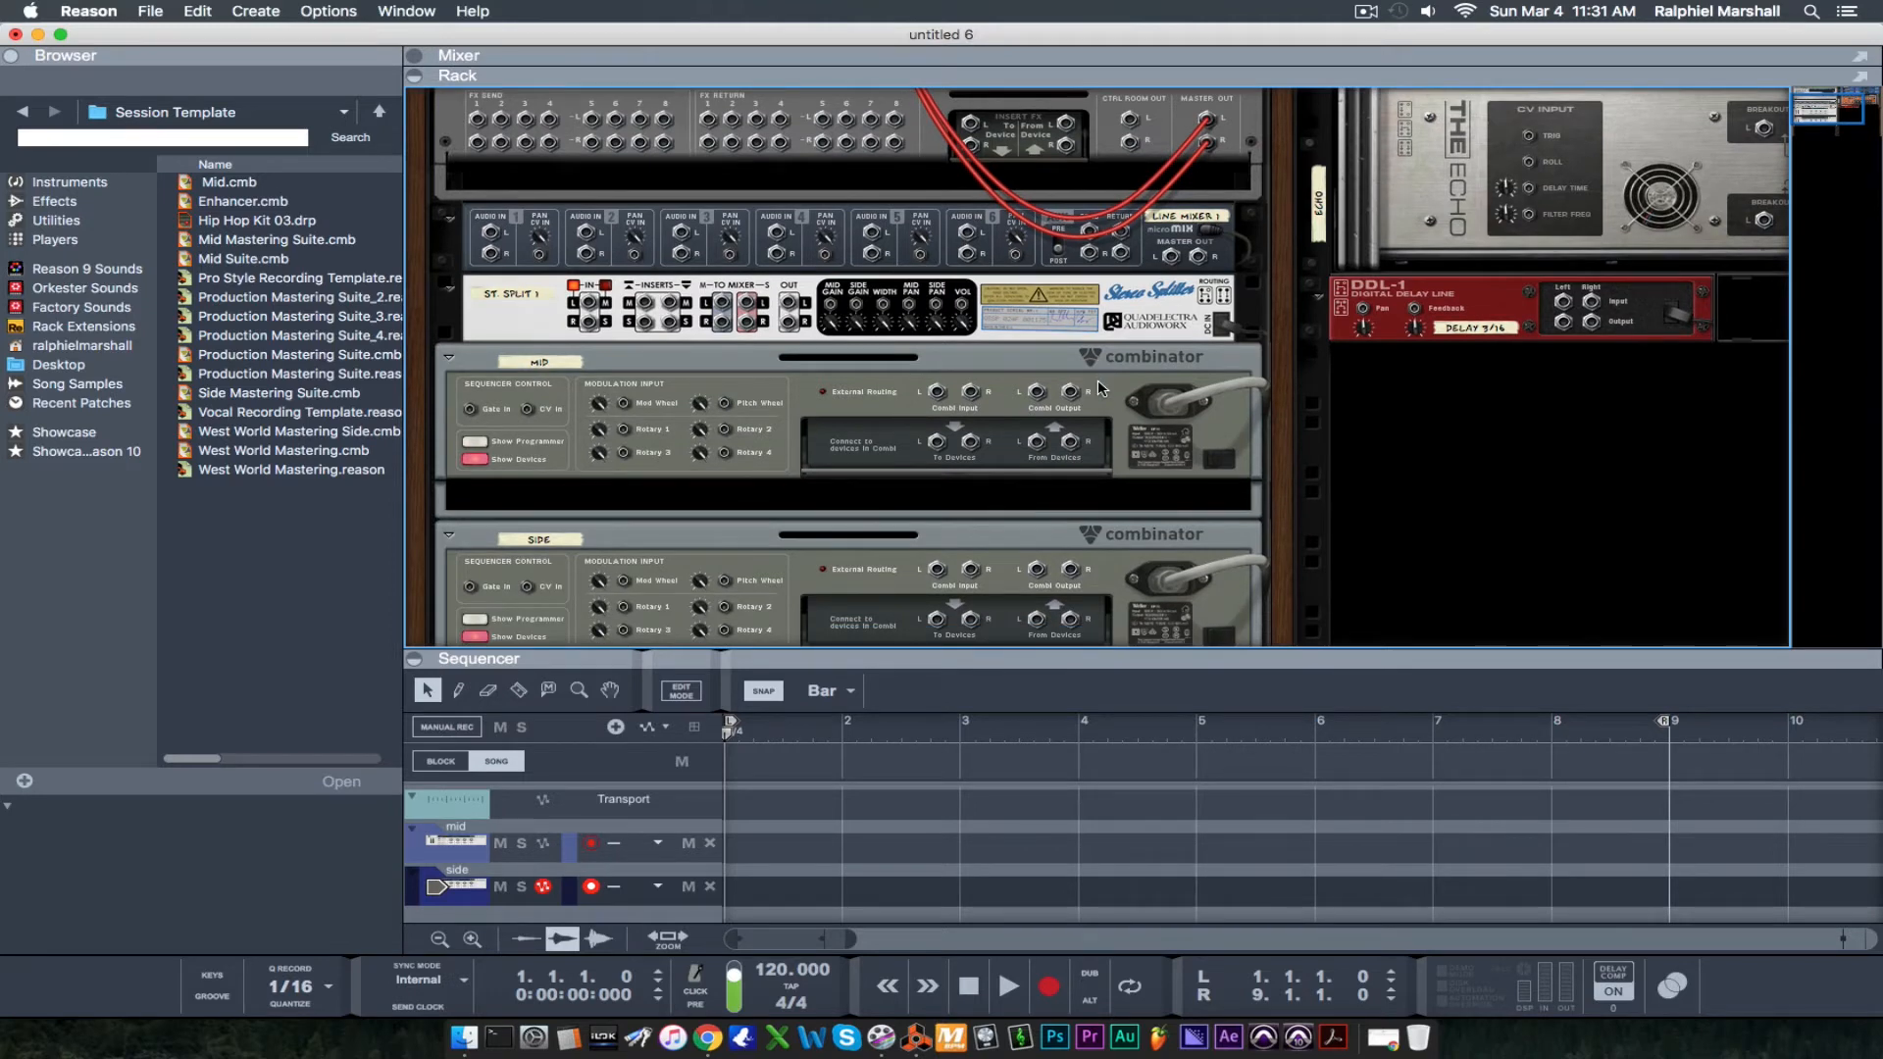
Step: Collapse both Combinators' device areas, and cable the mid Combinator's outputs to line mixer channel 1 and the side Combinator's to channel 2
left_click(475, 459)
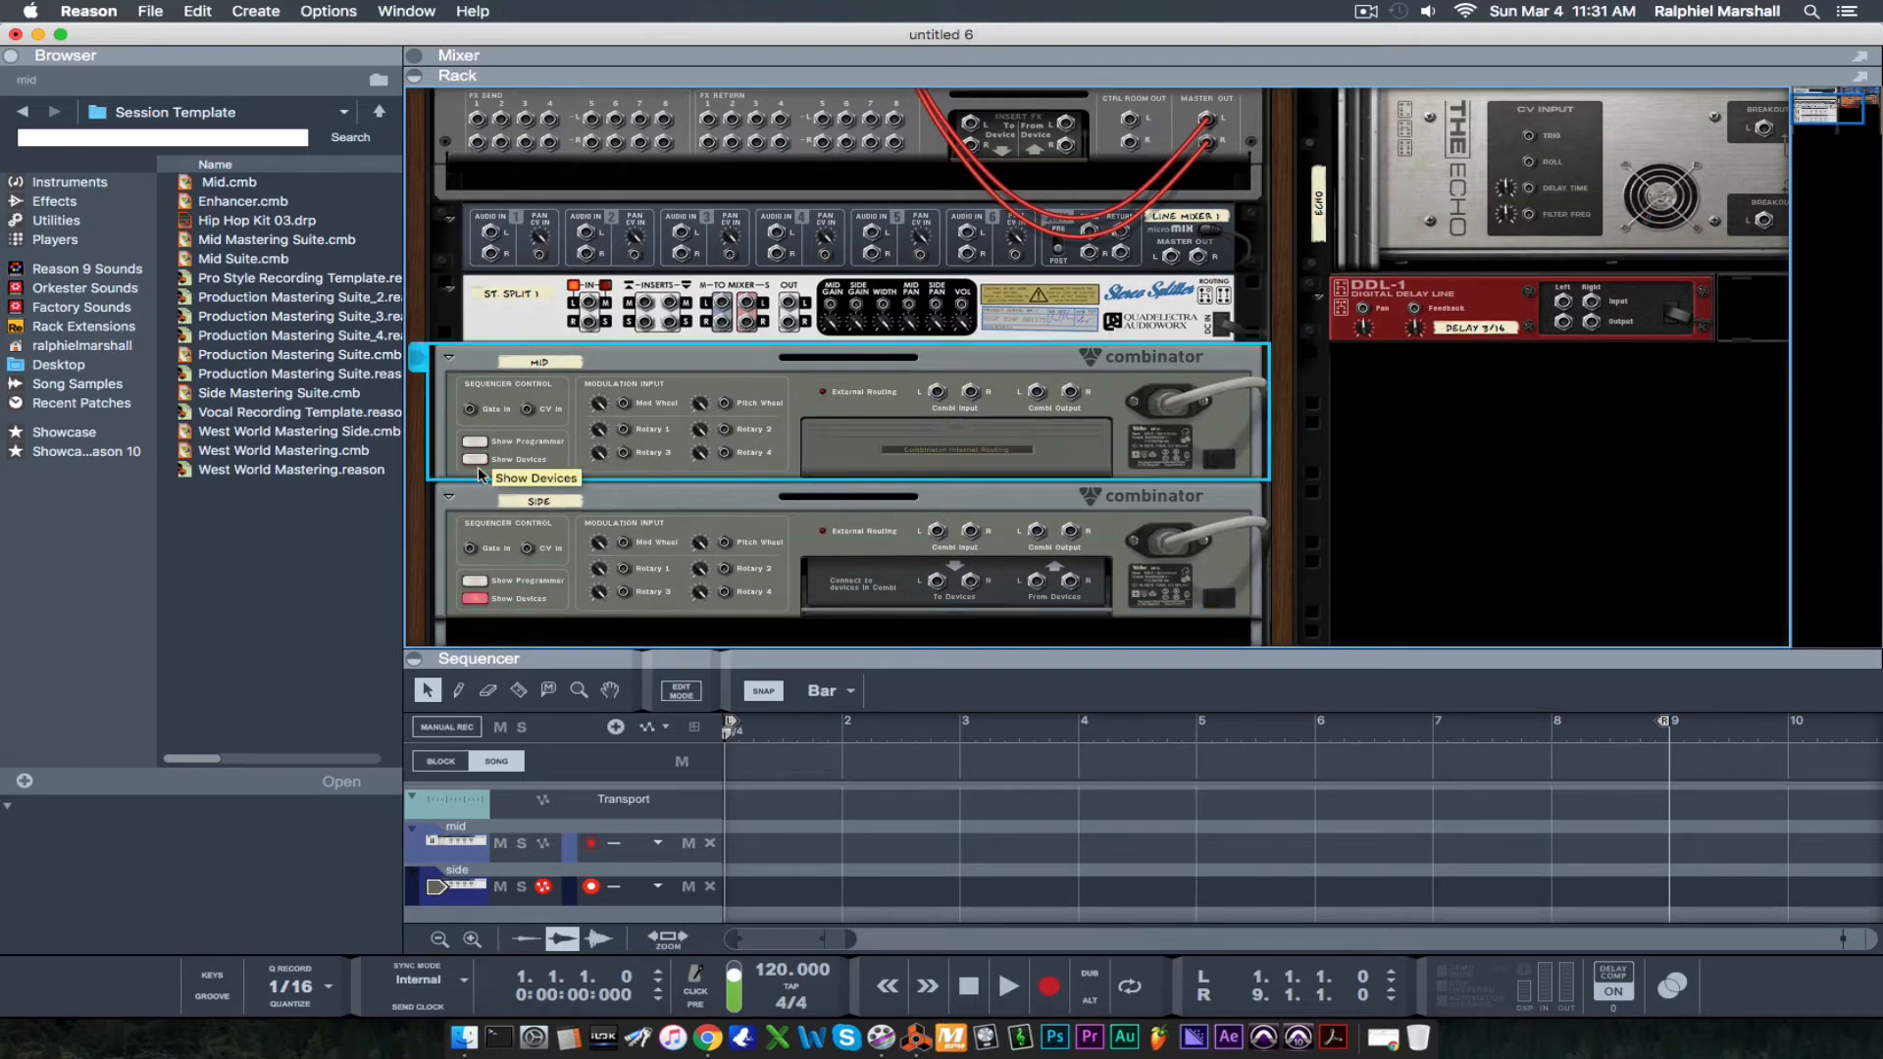
left_click(475, 598)
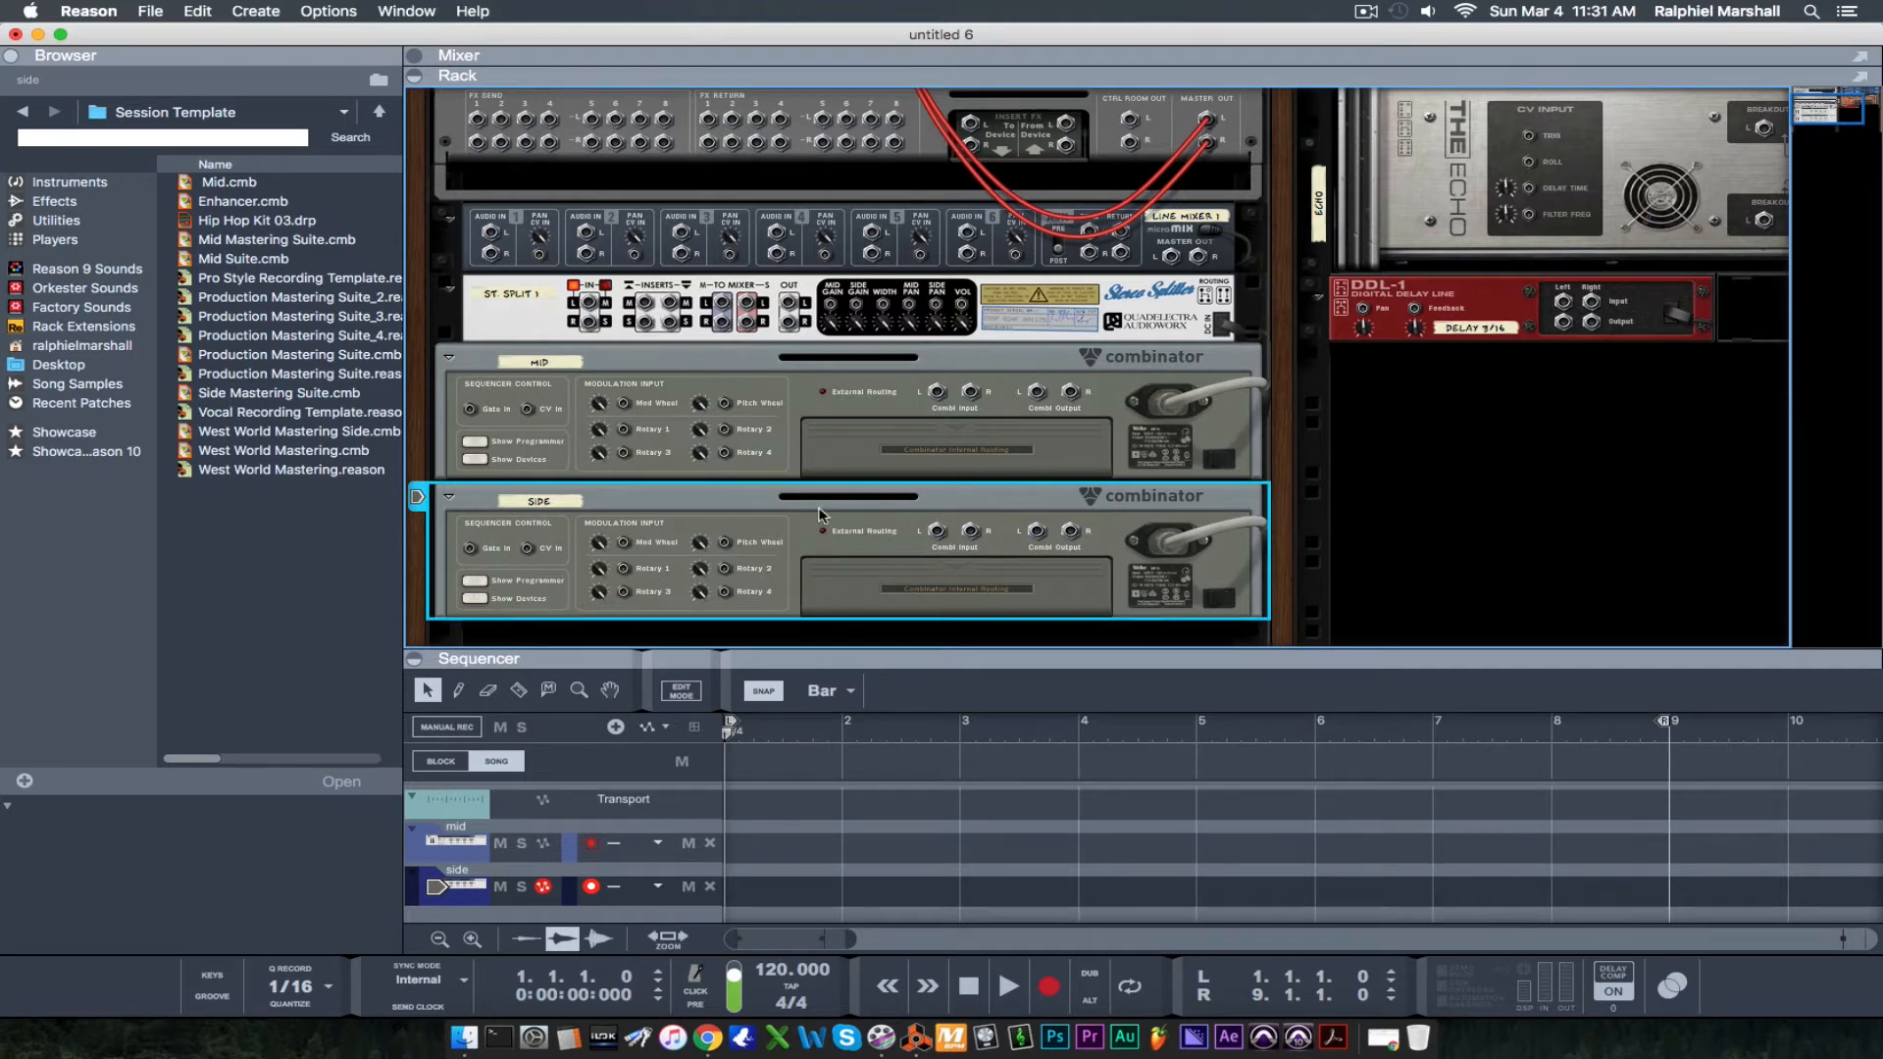
left_click_drag(1037, 394, 494, 235)
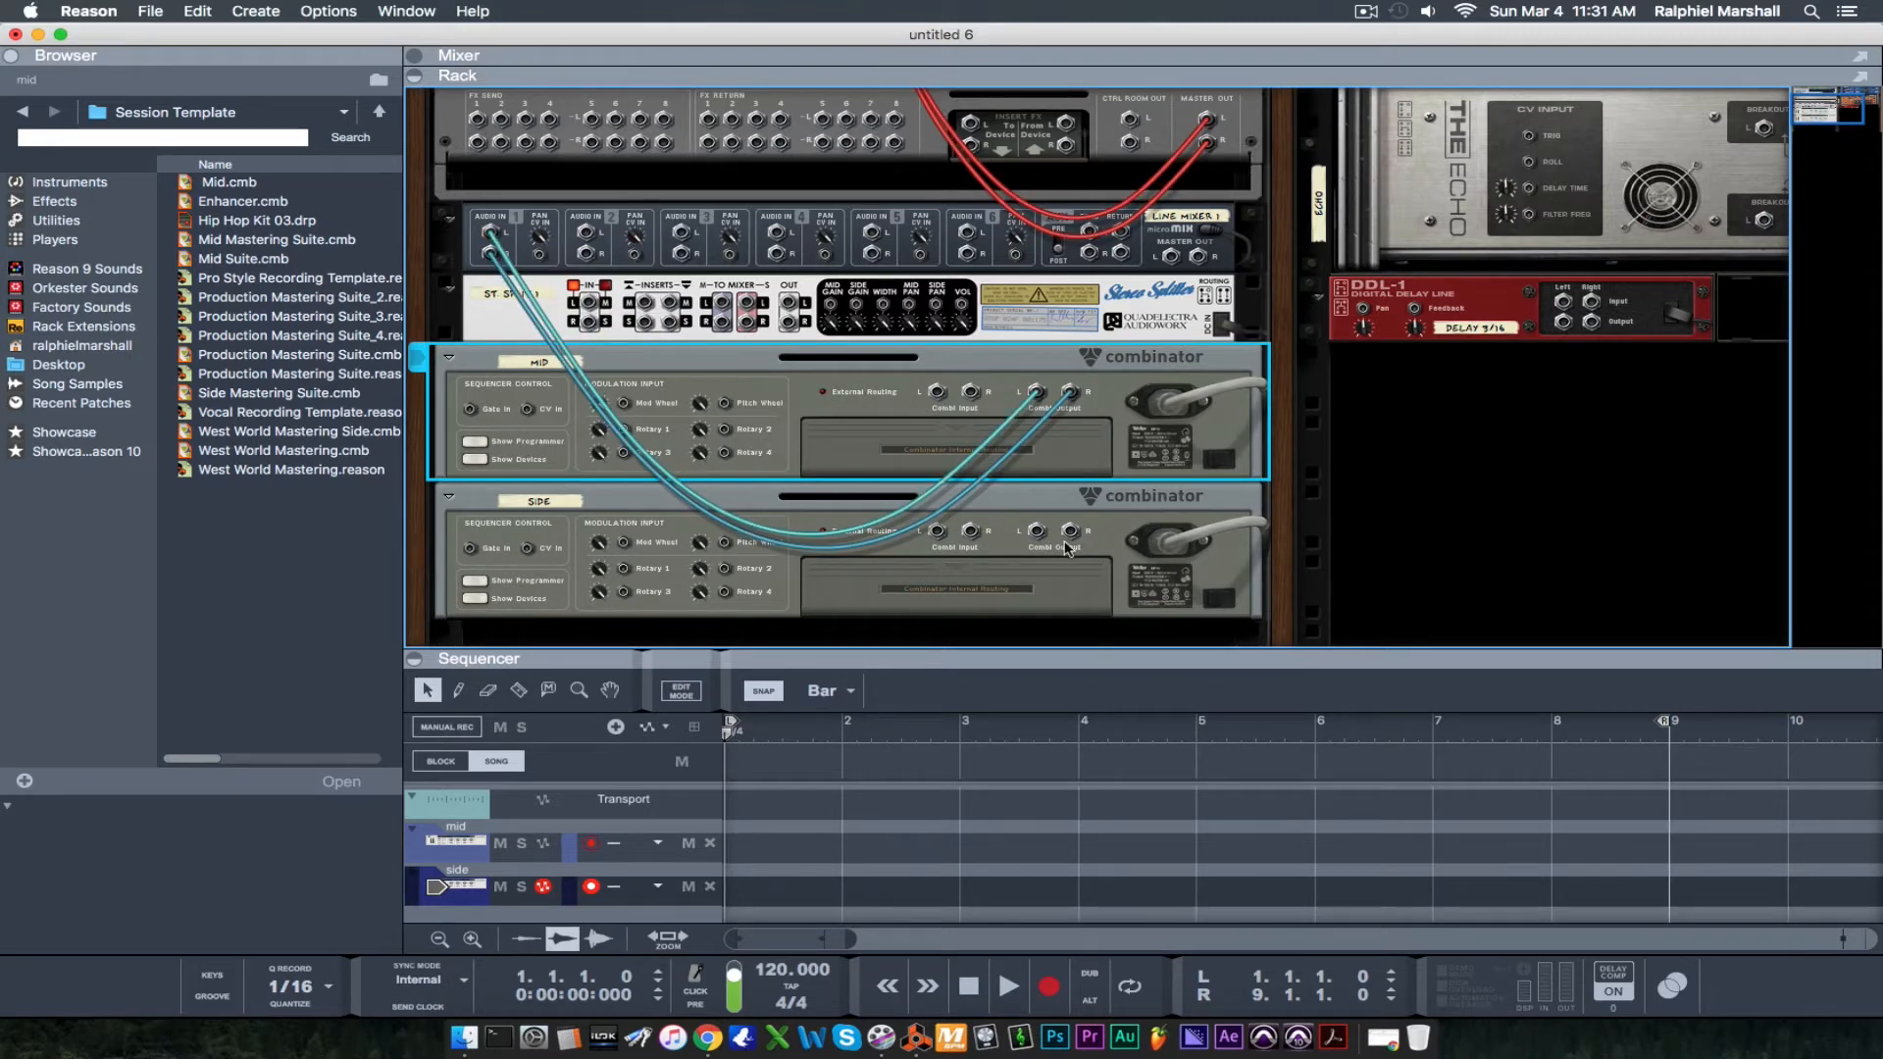
left_click_drag(1037, 533, 587, 237)
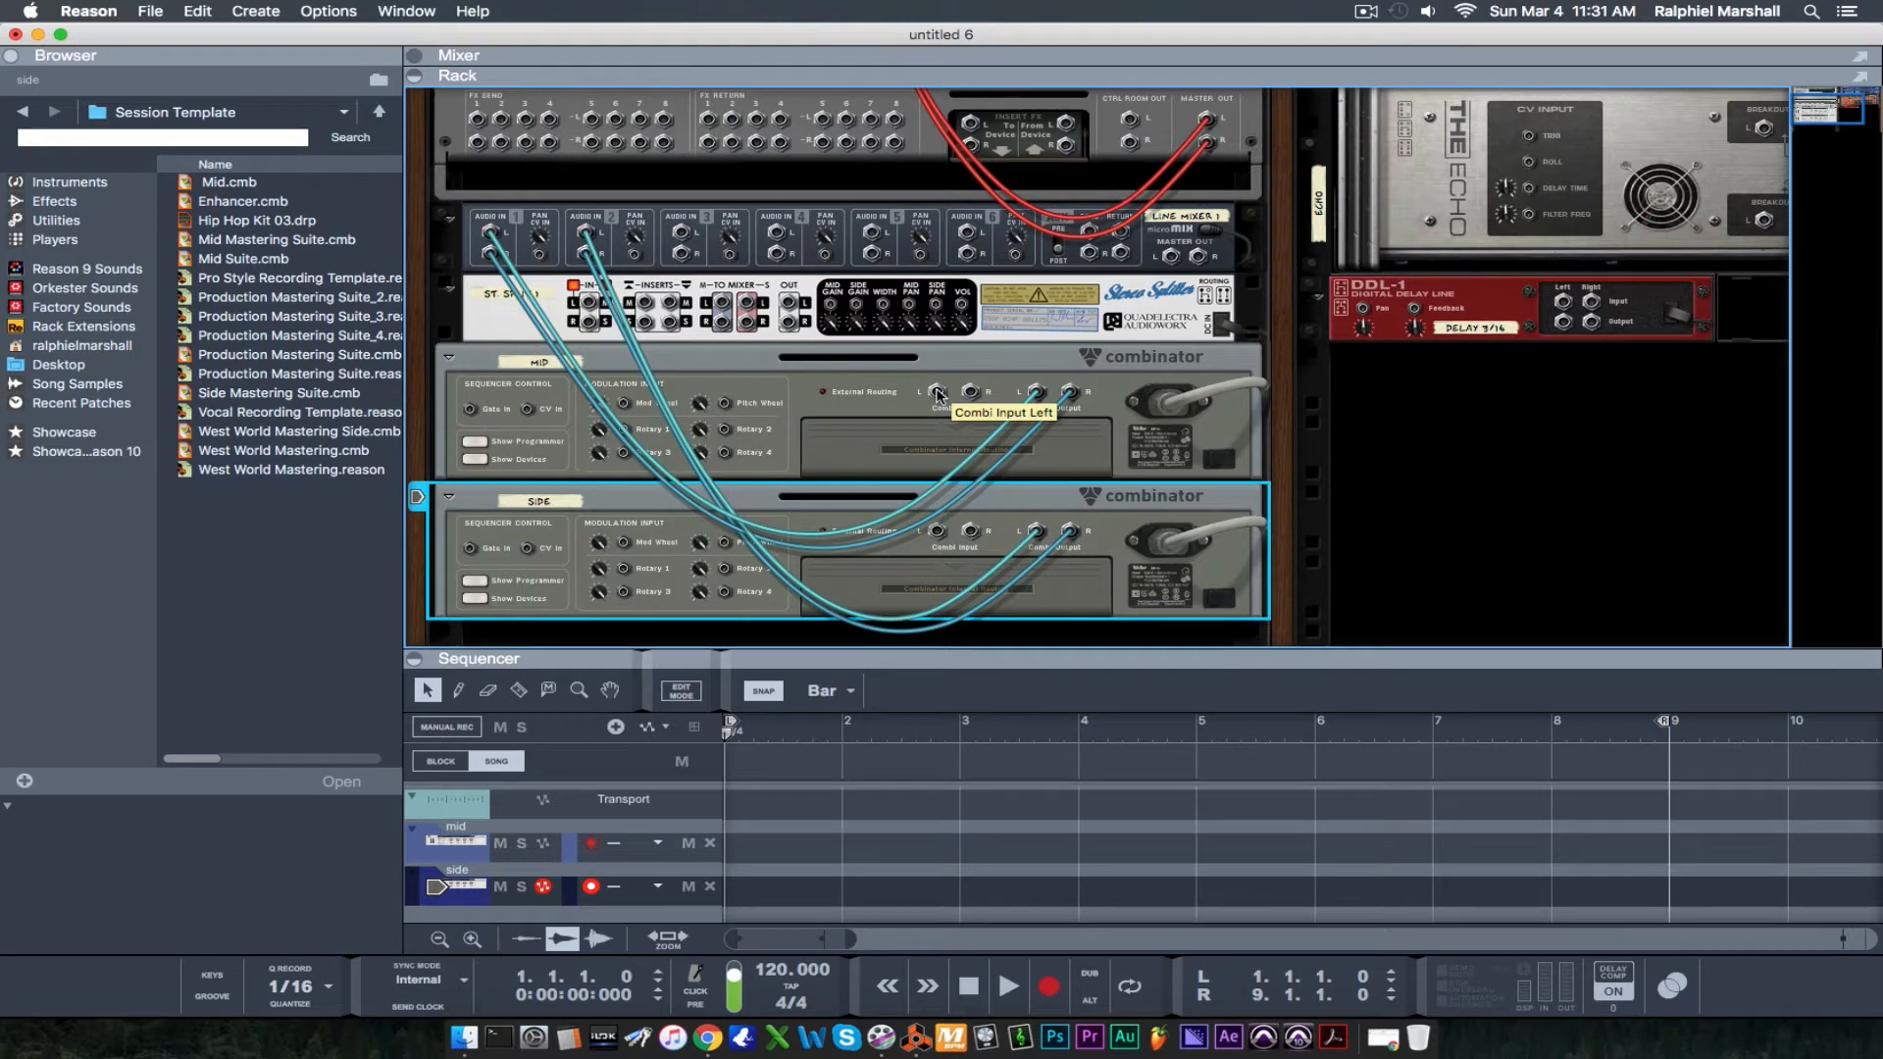
Step: Cable the Stereo Splitter's M to-mixer outputs into the mid Combinator's inputs and its S to-mixer outputs into the side Combinator's inputs
left_click_drag(938, 395, 722, 307)
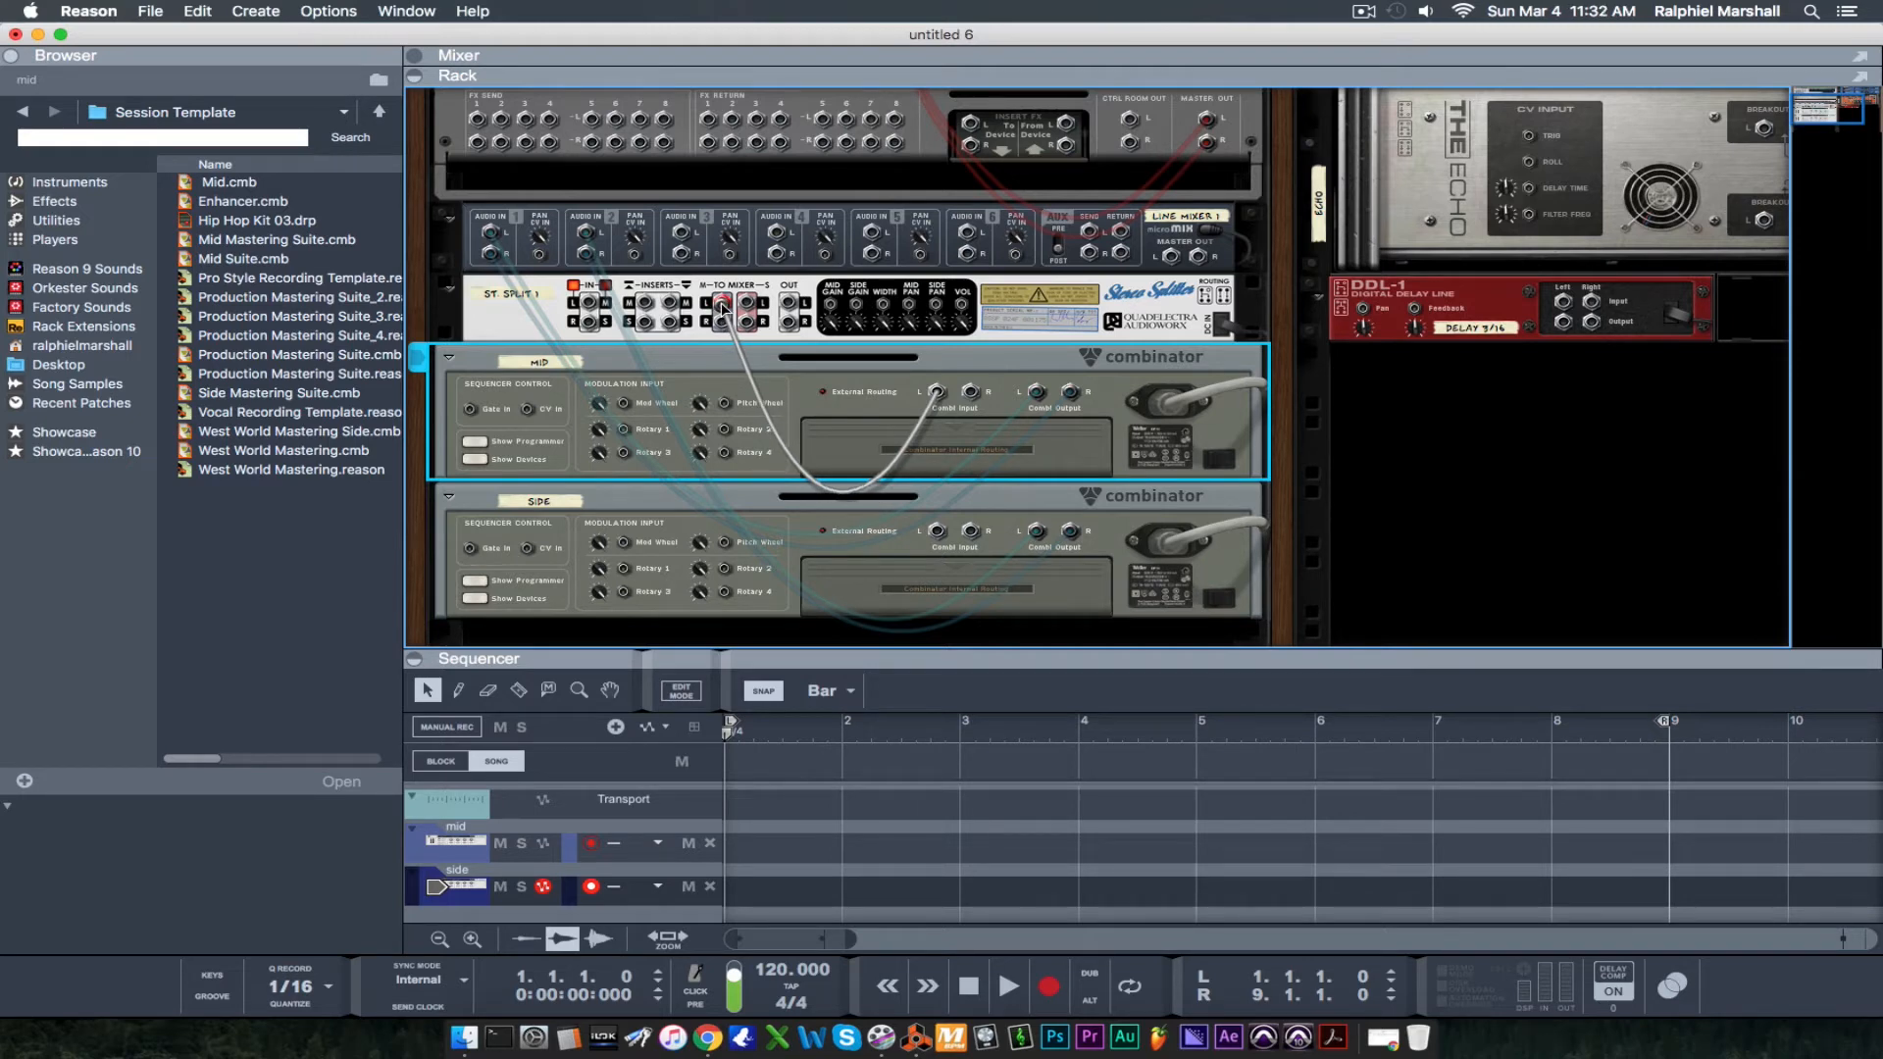
mouse_move(722, 307)
left_mouse_down()
mouse_move(709, 293)
mouse_move(745, 296)
mouse_move(727, 343)
mouse_move(723, 306)
left_mouse_up()
left_click_drag(723, 306, 723, 306)
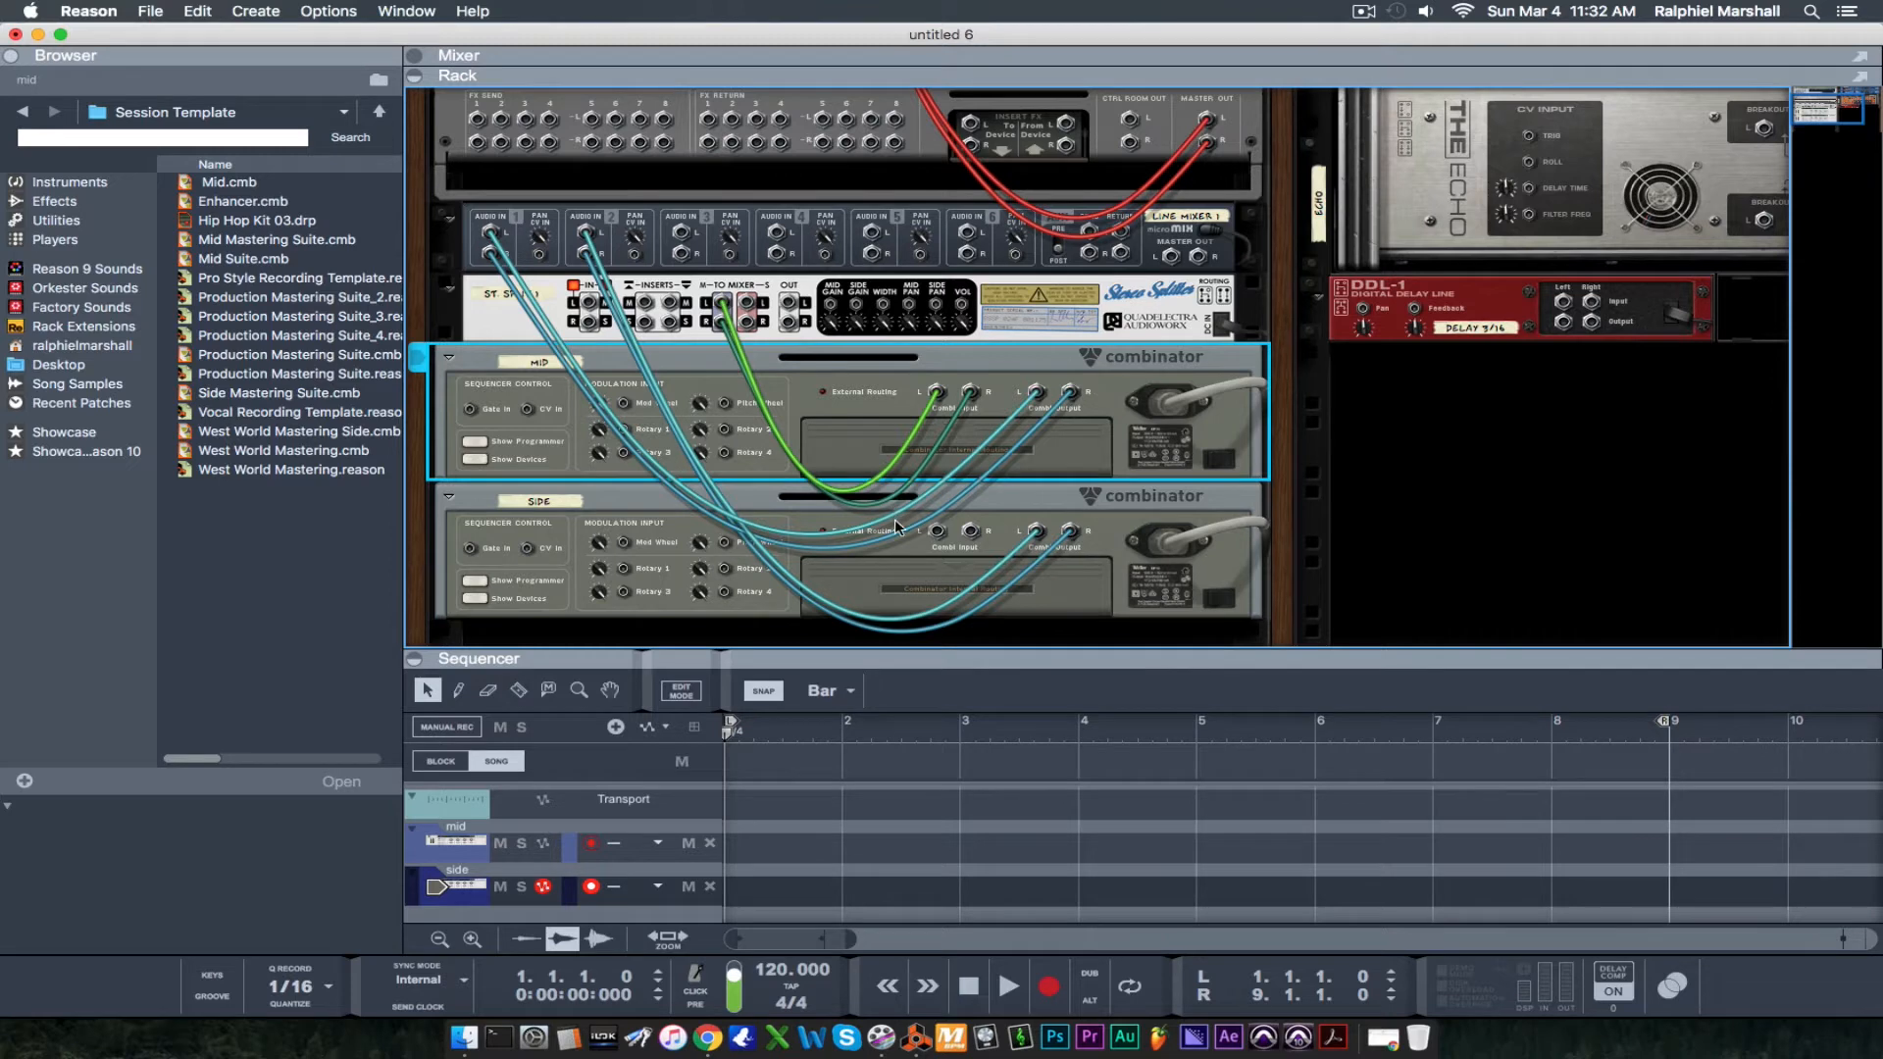
left_click_drag(937, 531, 747, 304)
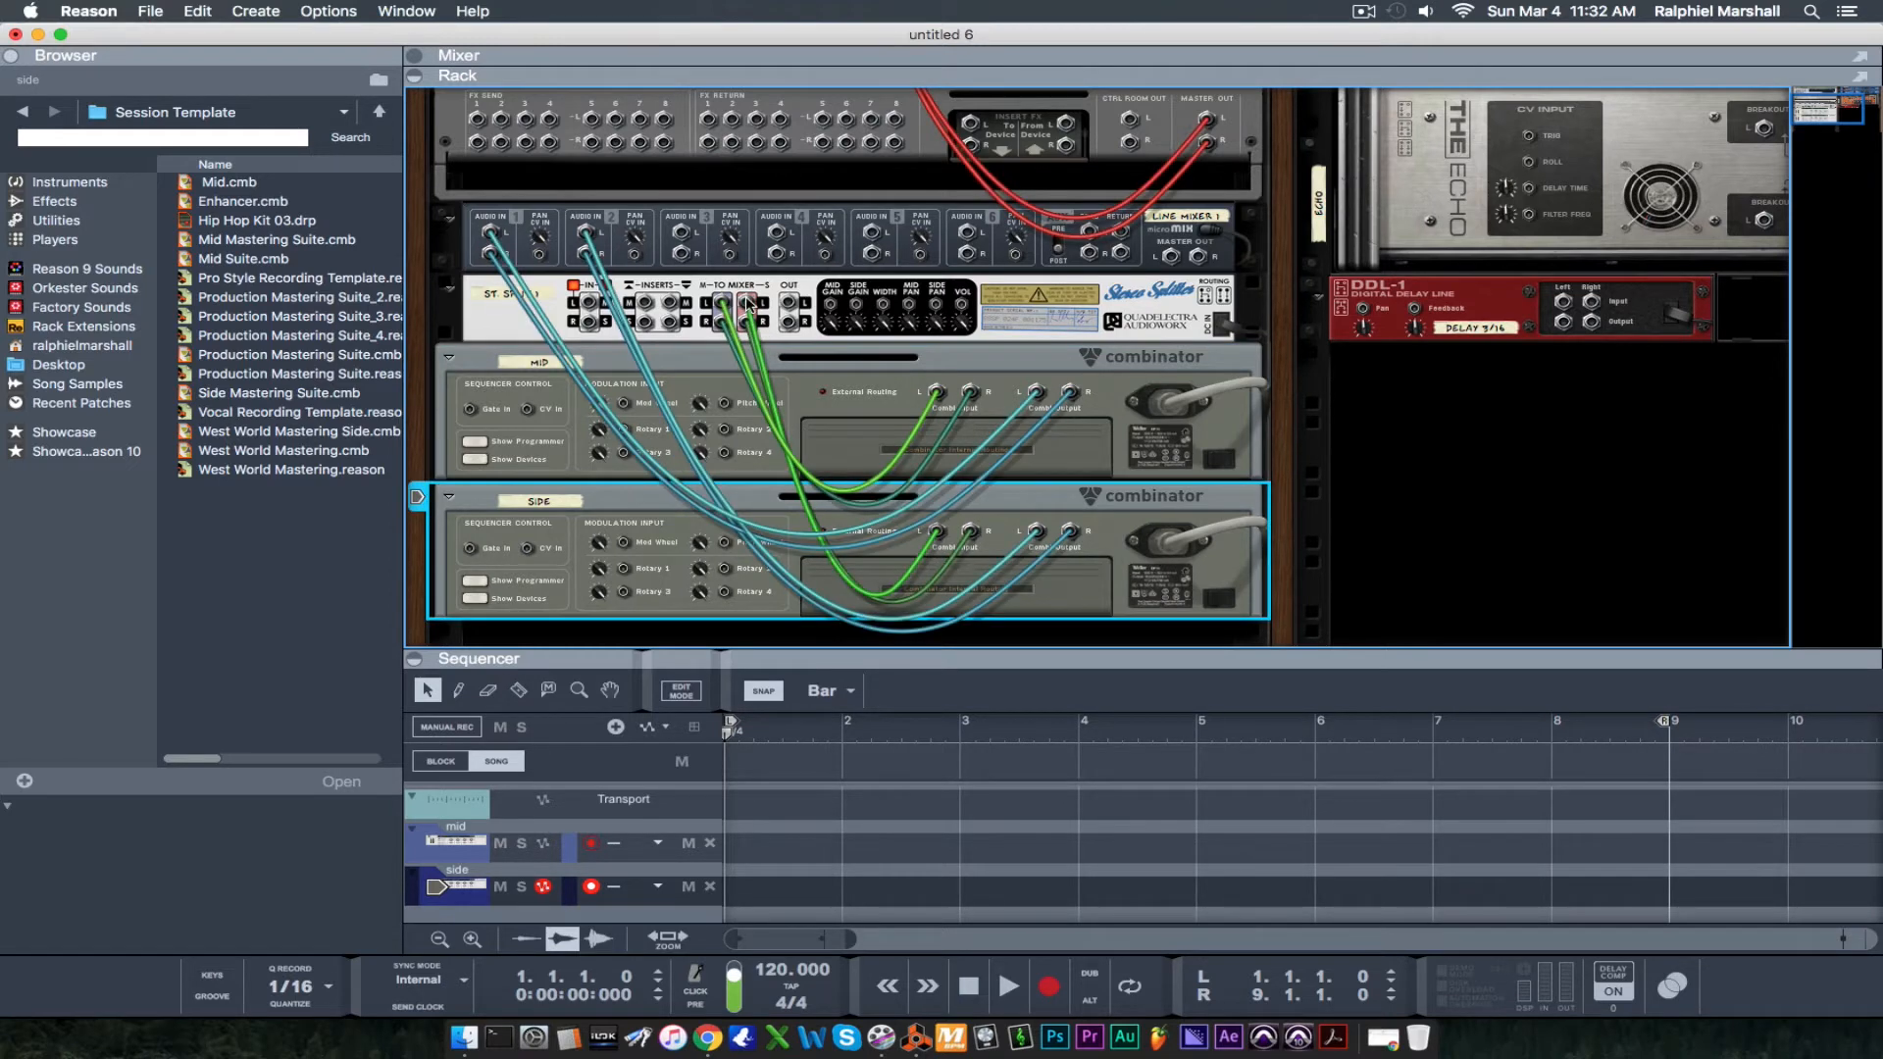
Step: Connect the Stereo Splitter's main stereo output to the line mixer's aux return
scroll(822, 368, "up", 2)
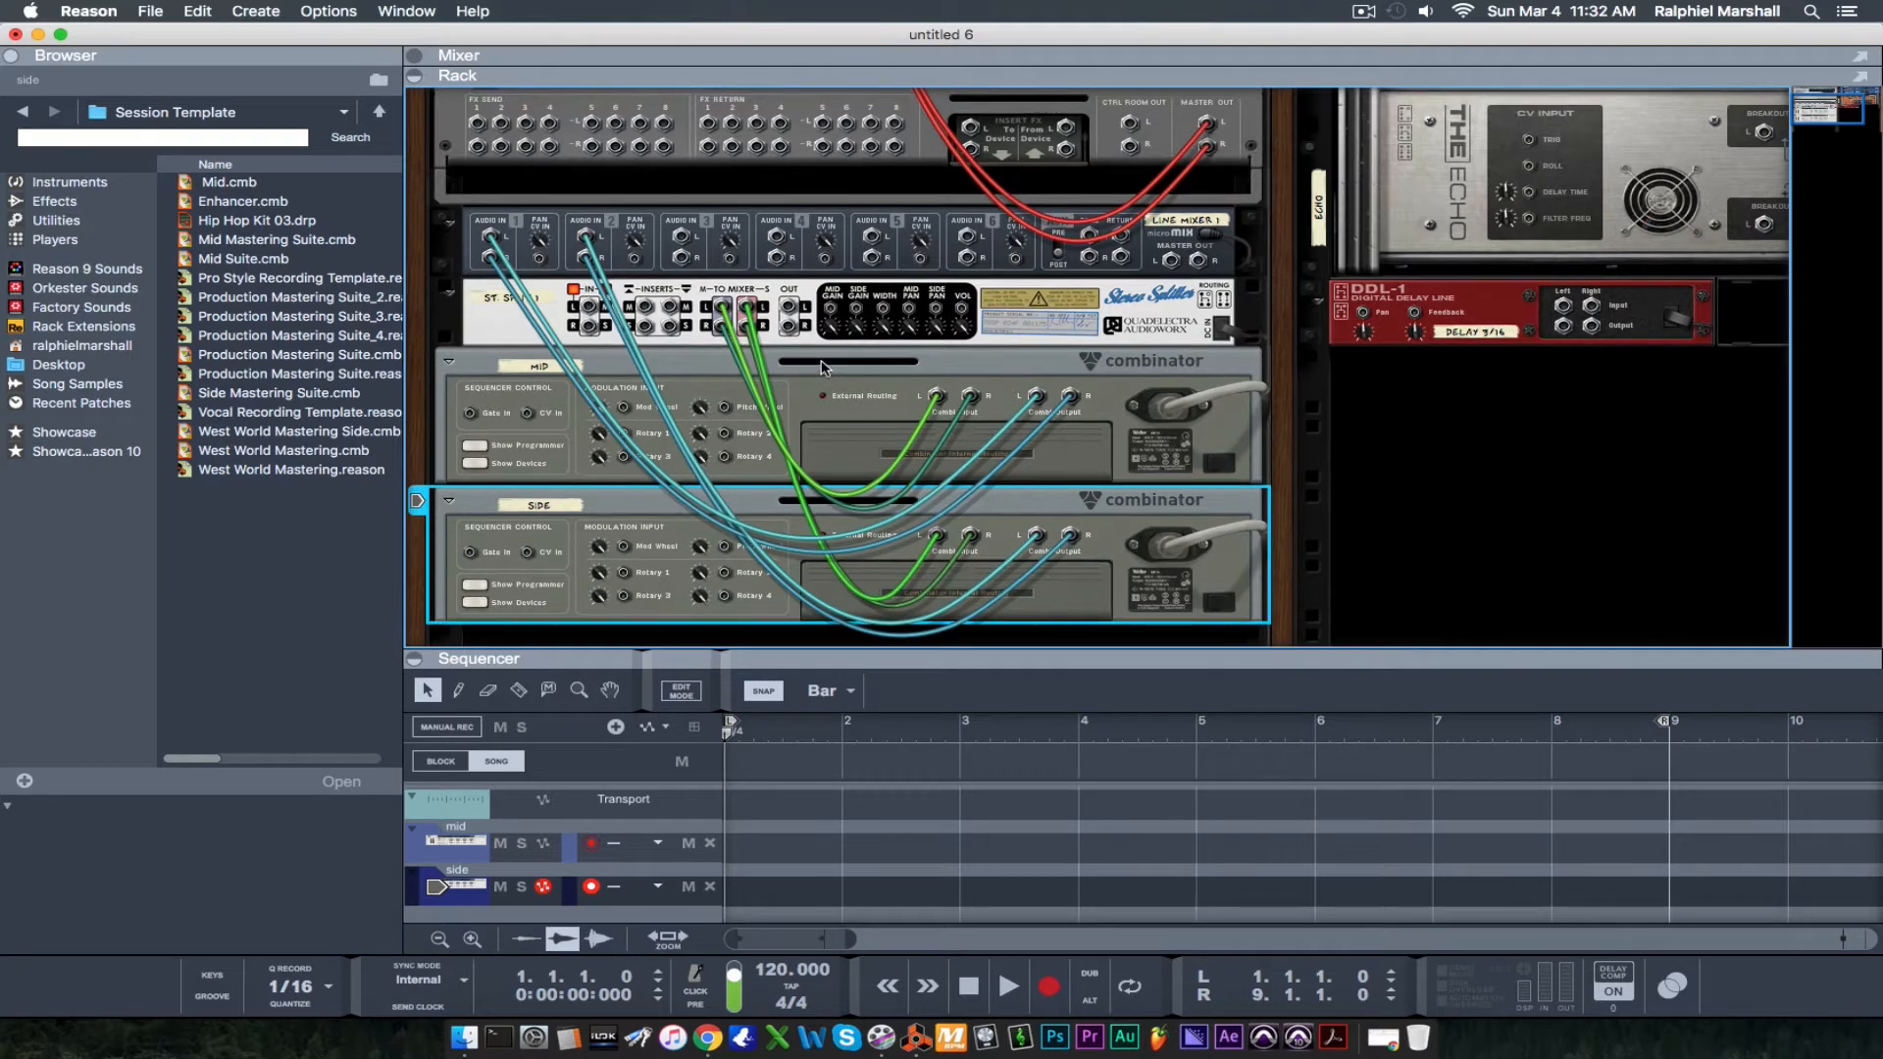
scroll(822, 367, "up", 2)
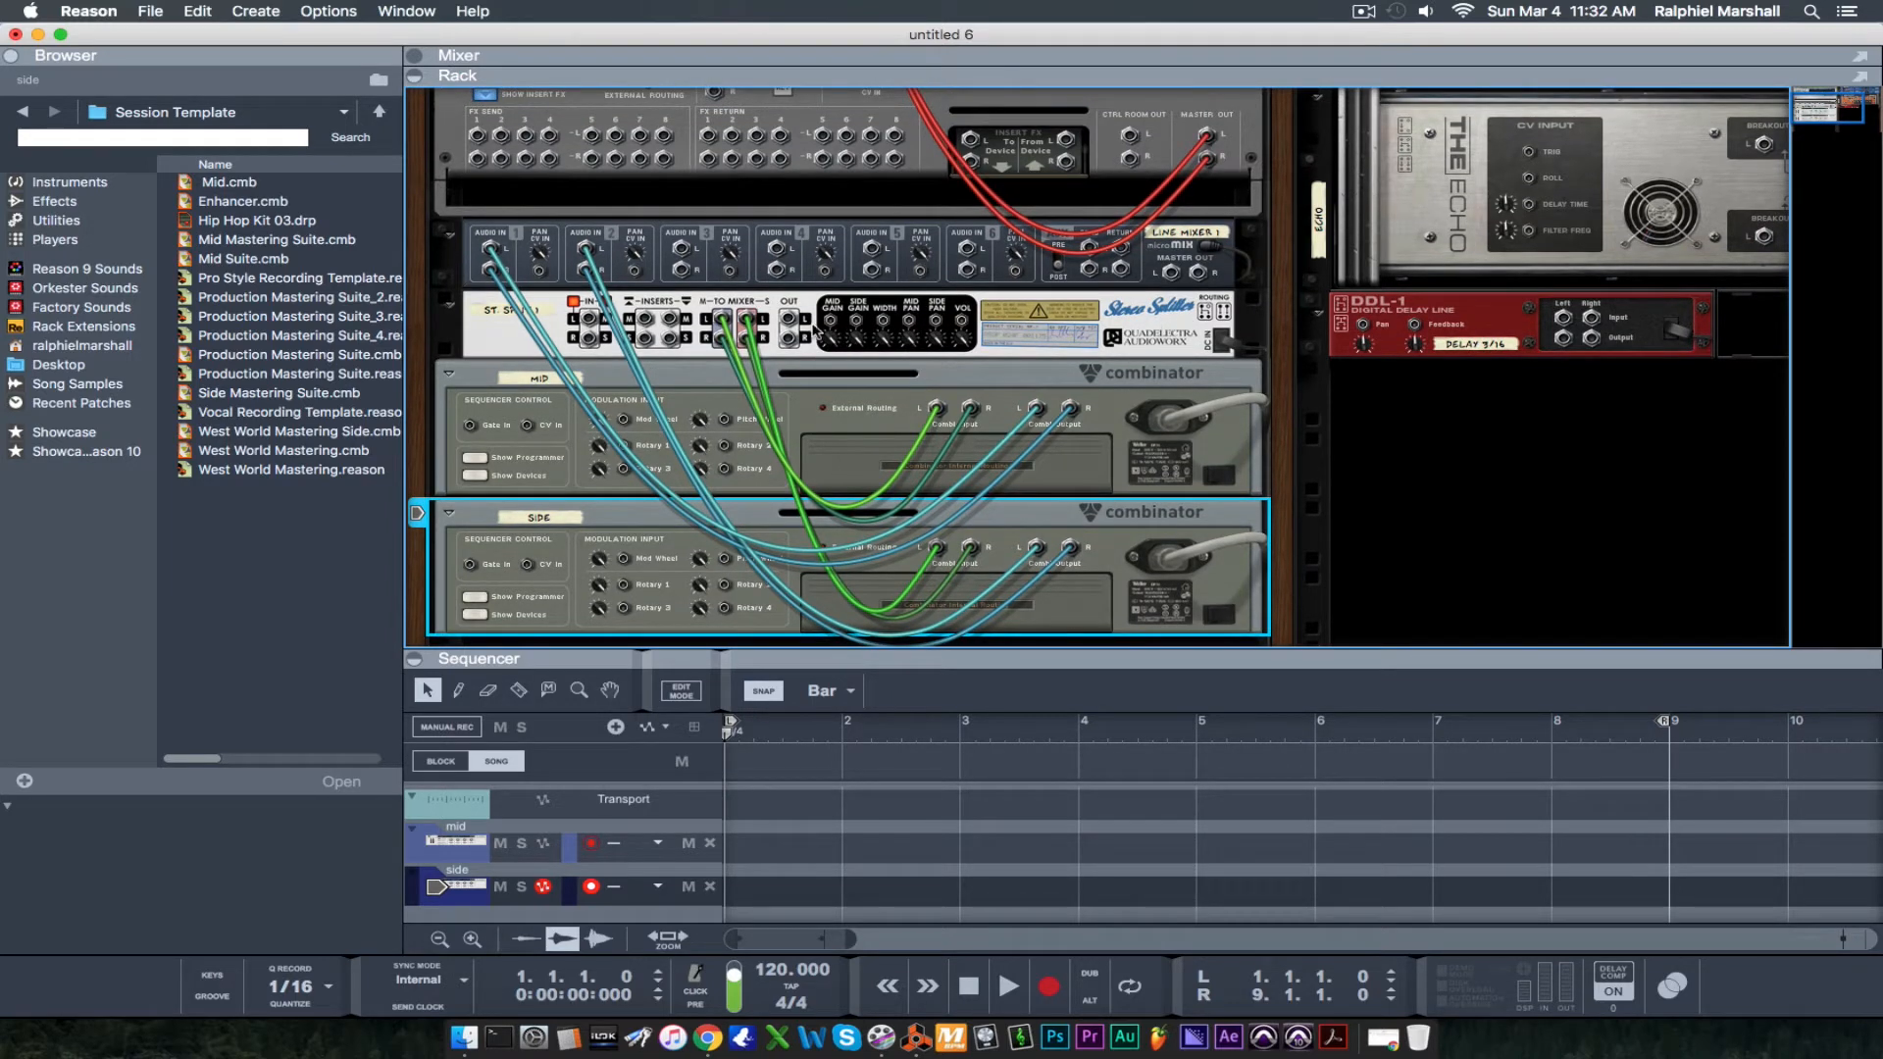
left_click_drag(791, 322, 1121, 249)
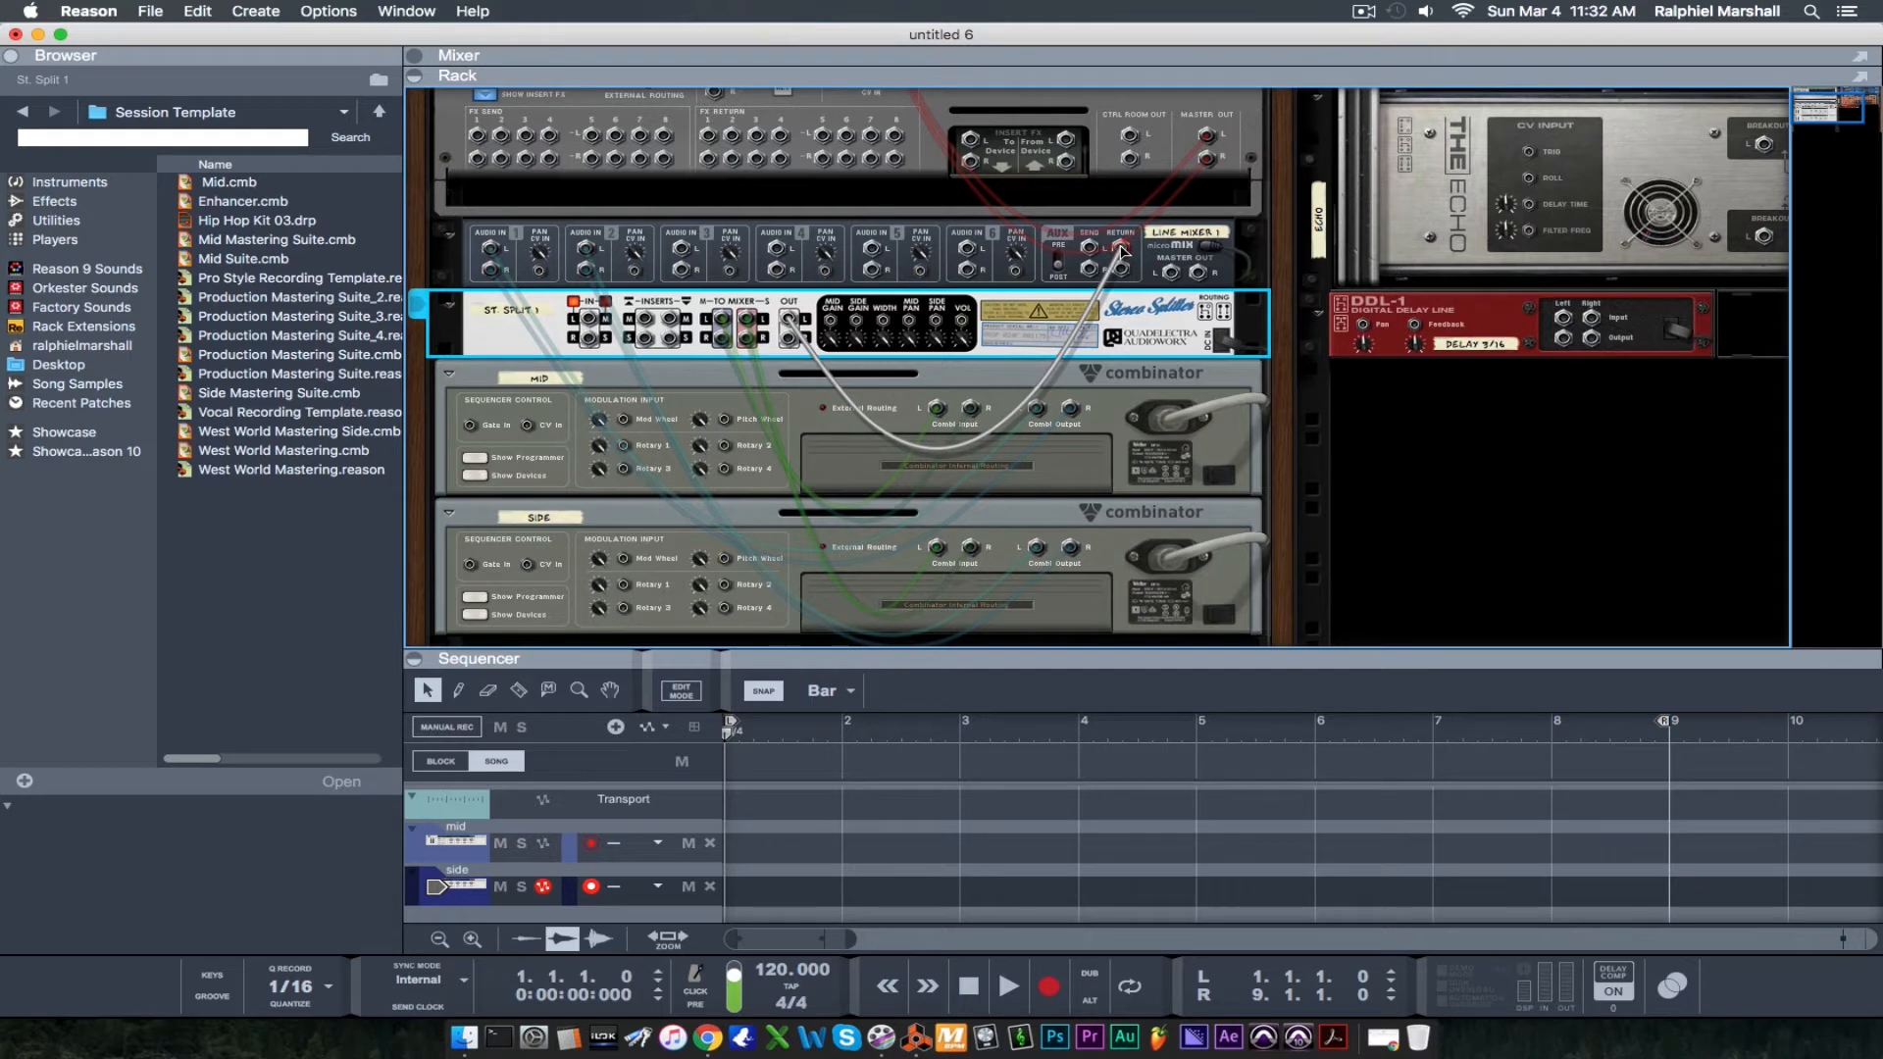
left_click_drag(1121, 248, 1122, 250)
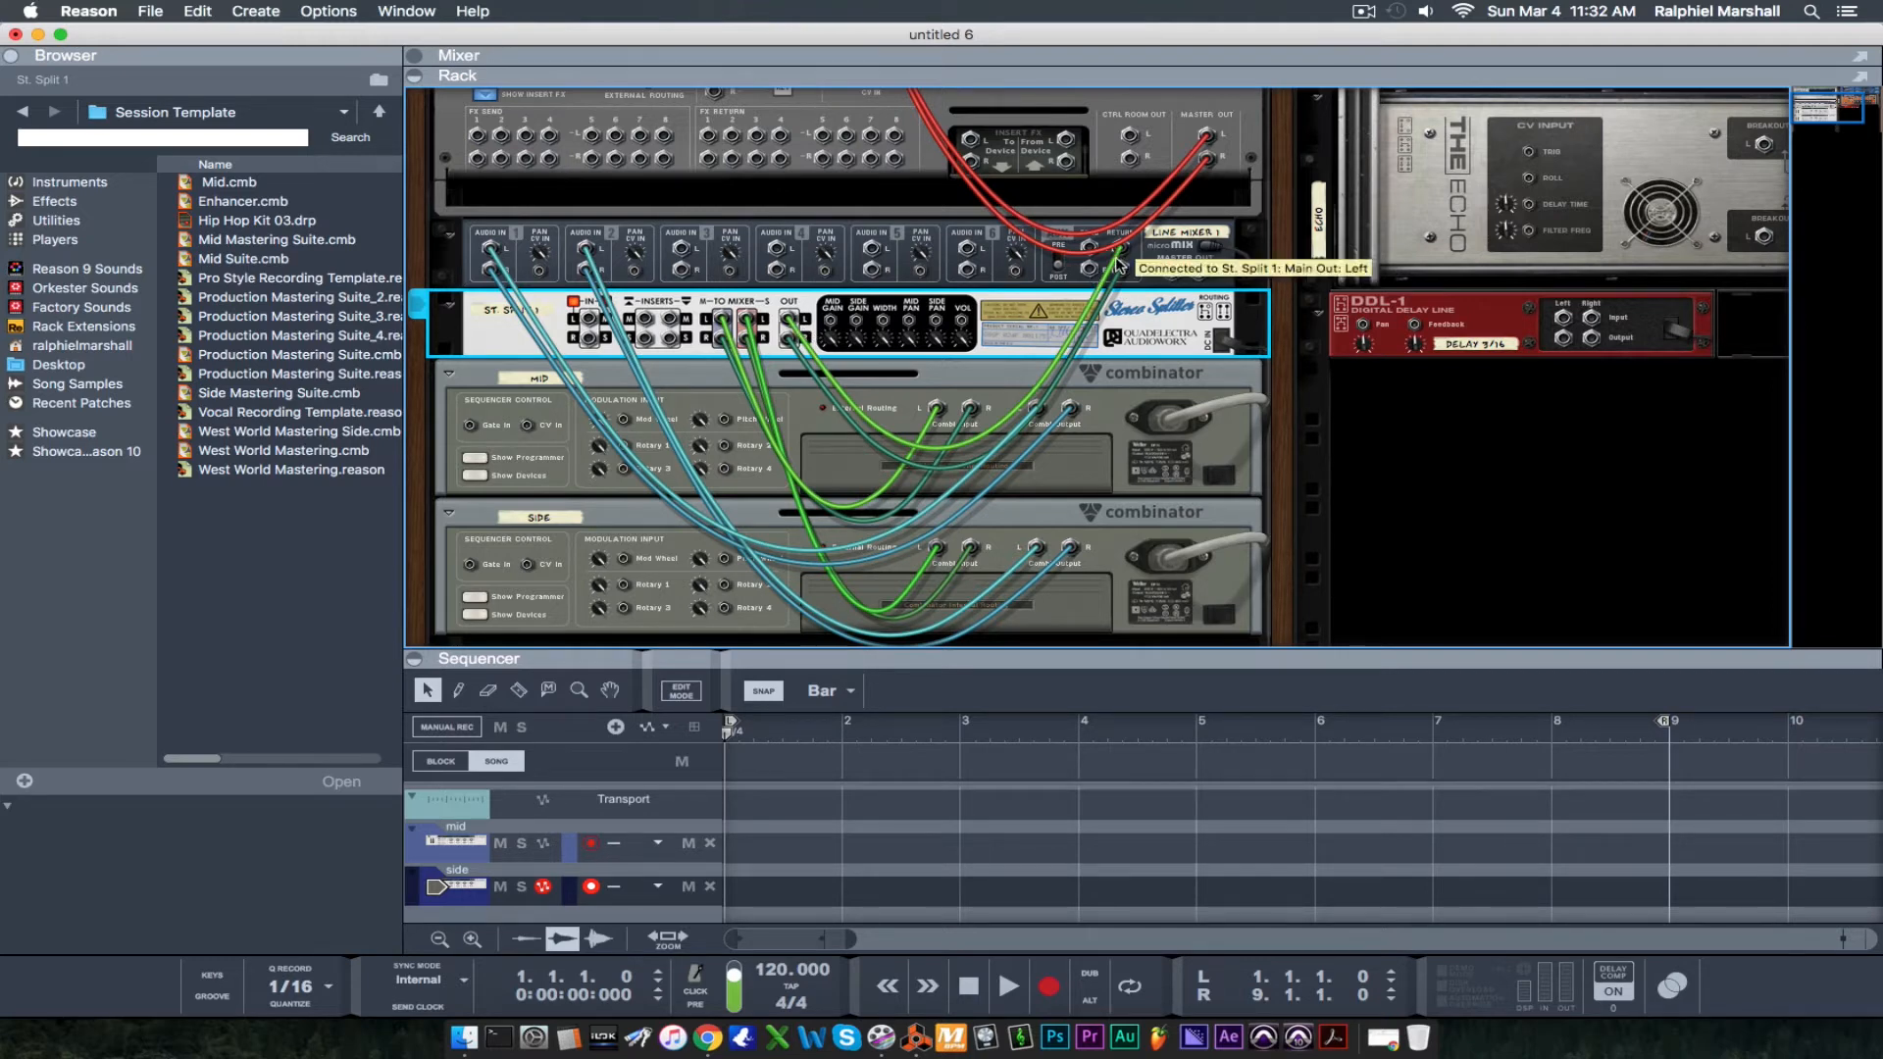
Step: Toggle the Stereo Splitter's MONO option on the rack front and set it back, returning to the rear view
key("Tab")
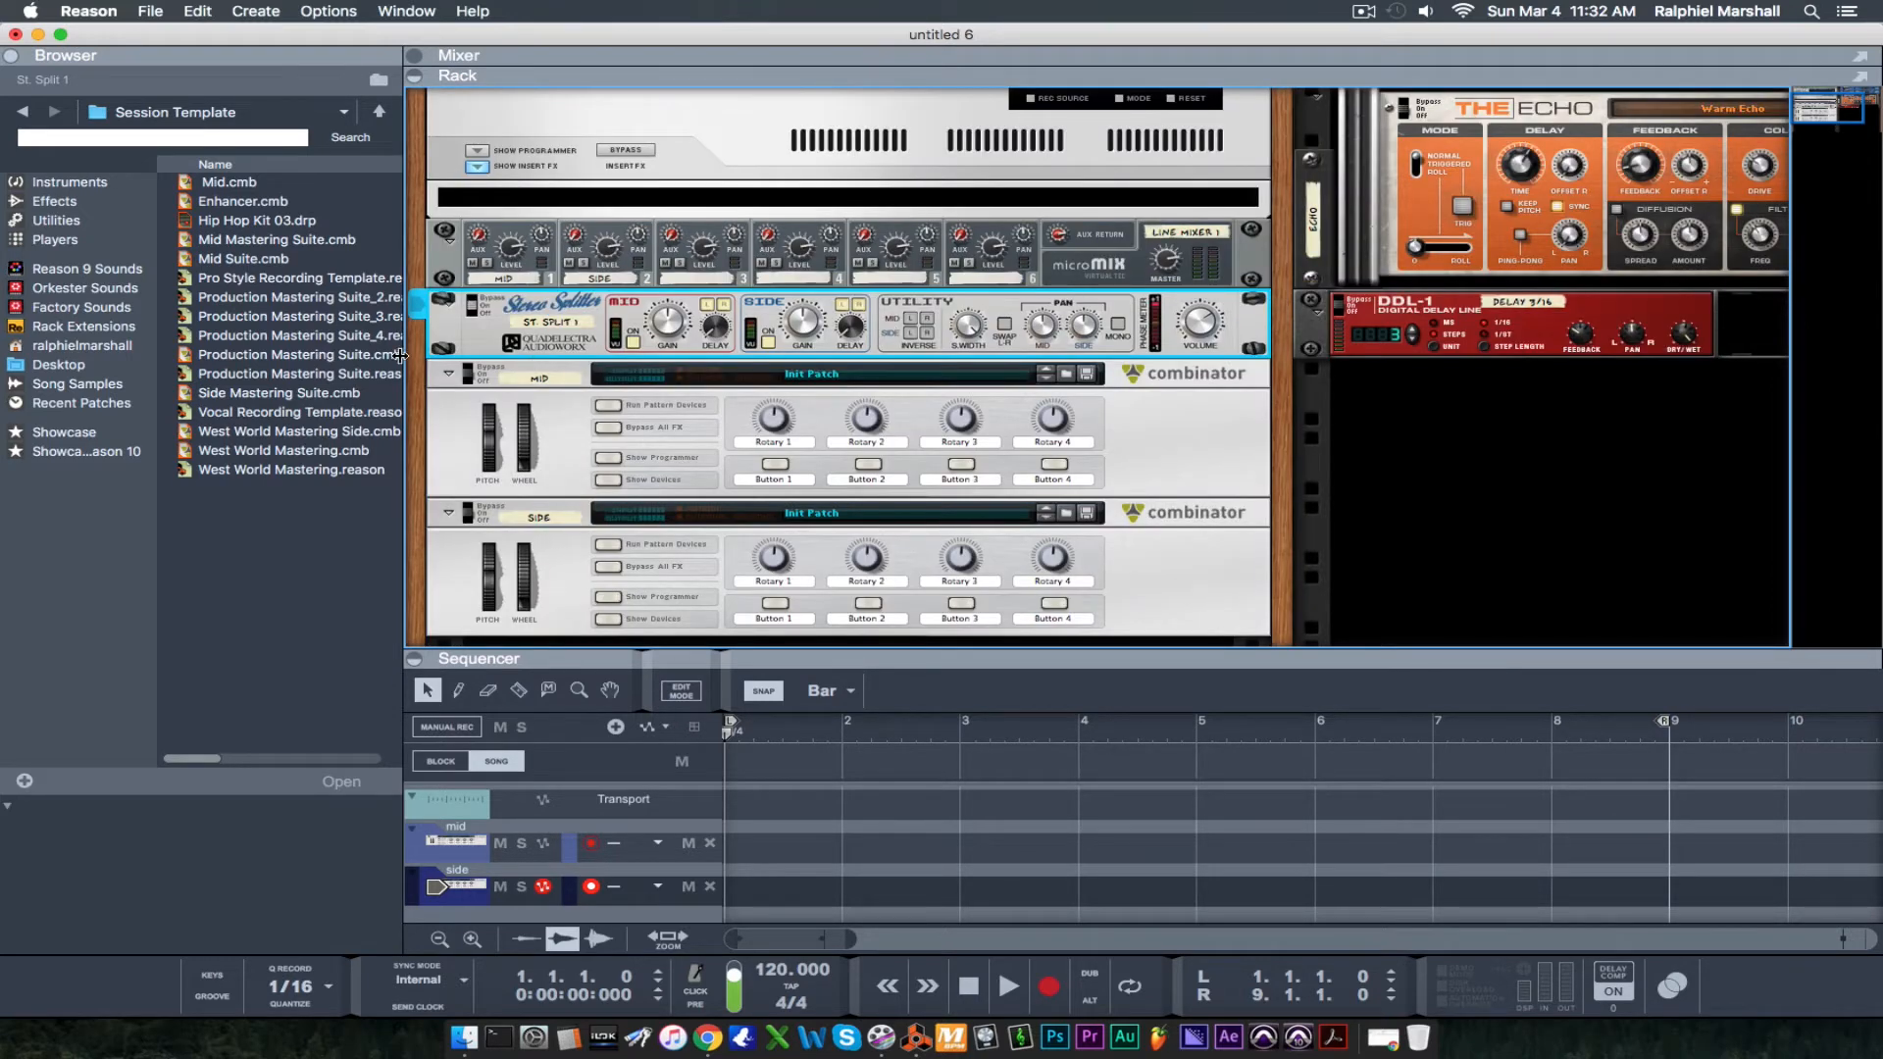
scroll(1128, 516, "down", 1)
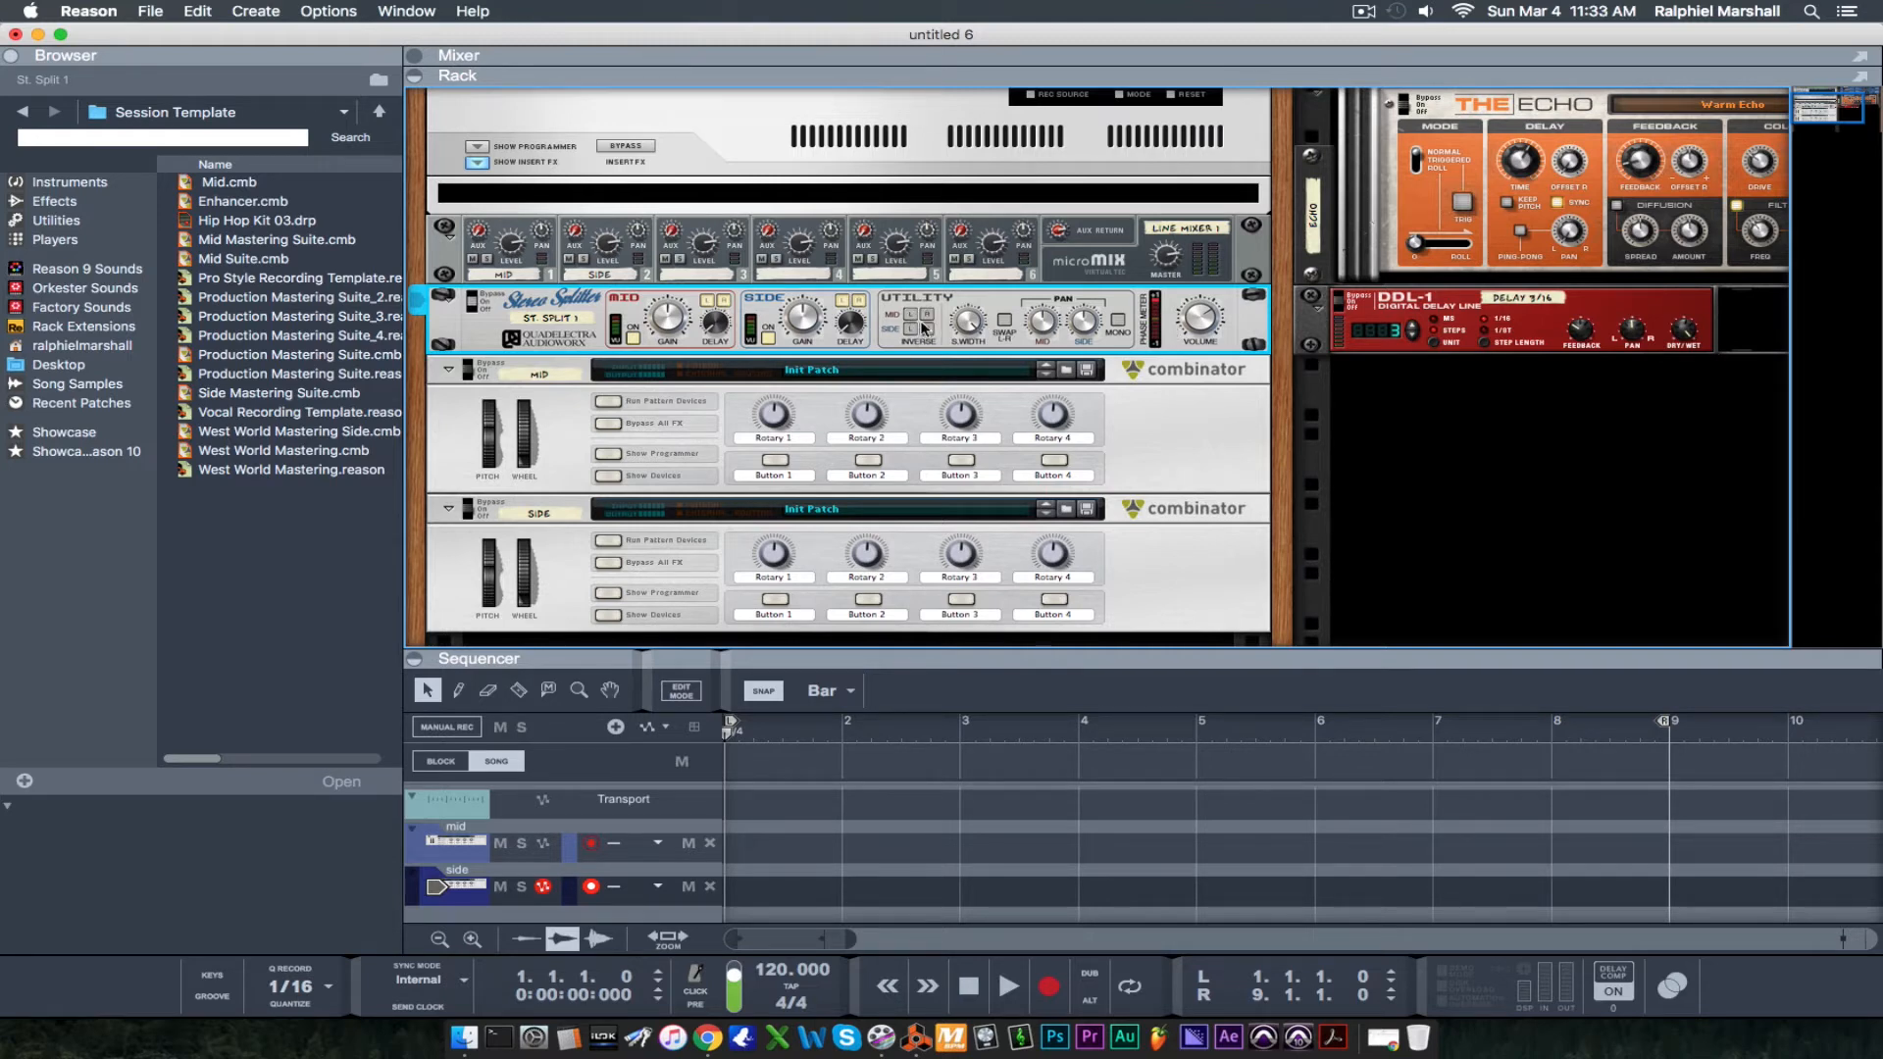
left_click(1119, 322)
left_click(1118, 321)
key("Tab")
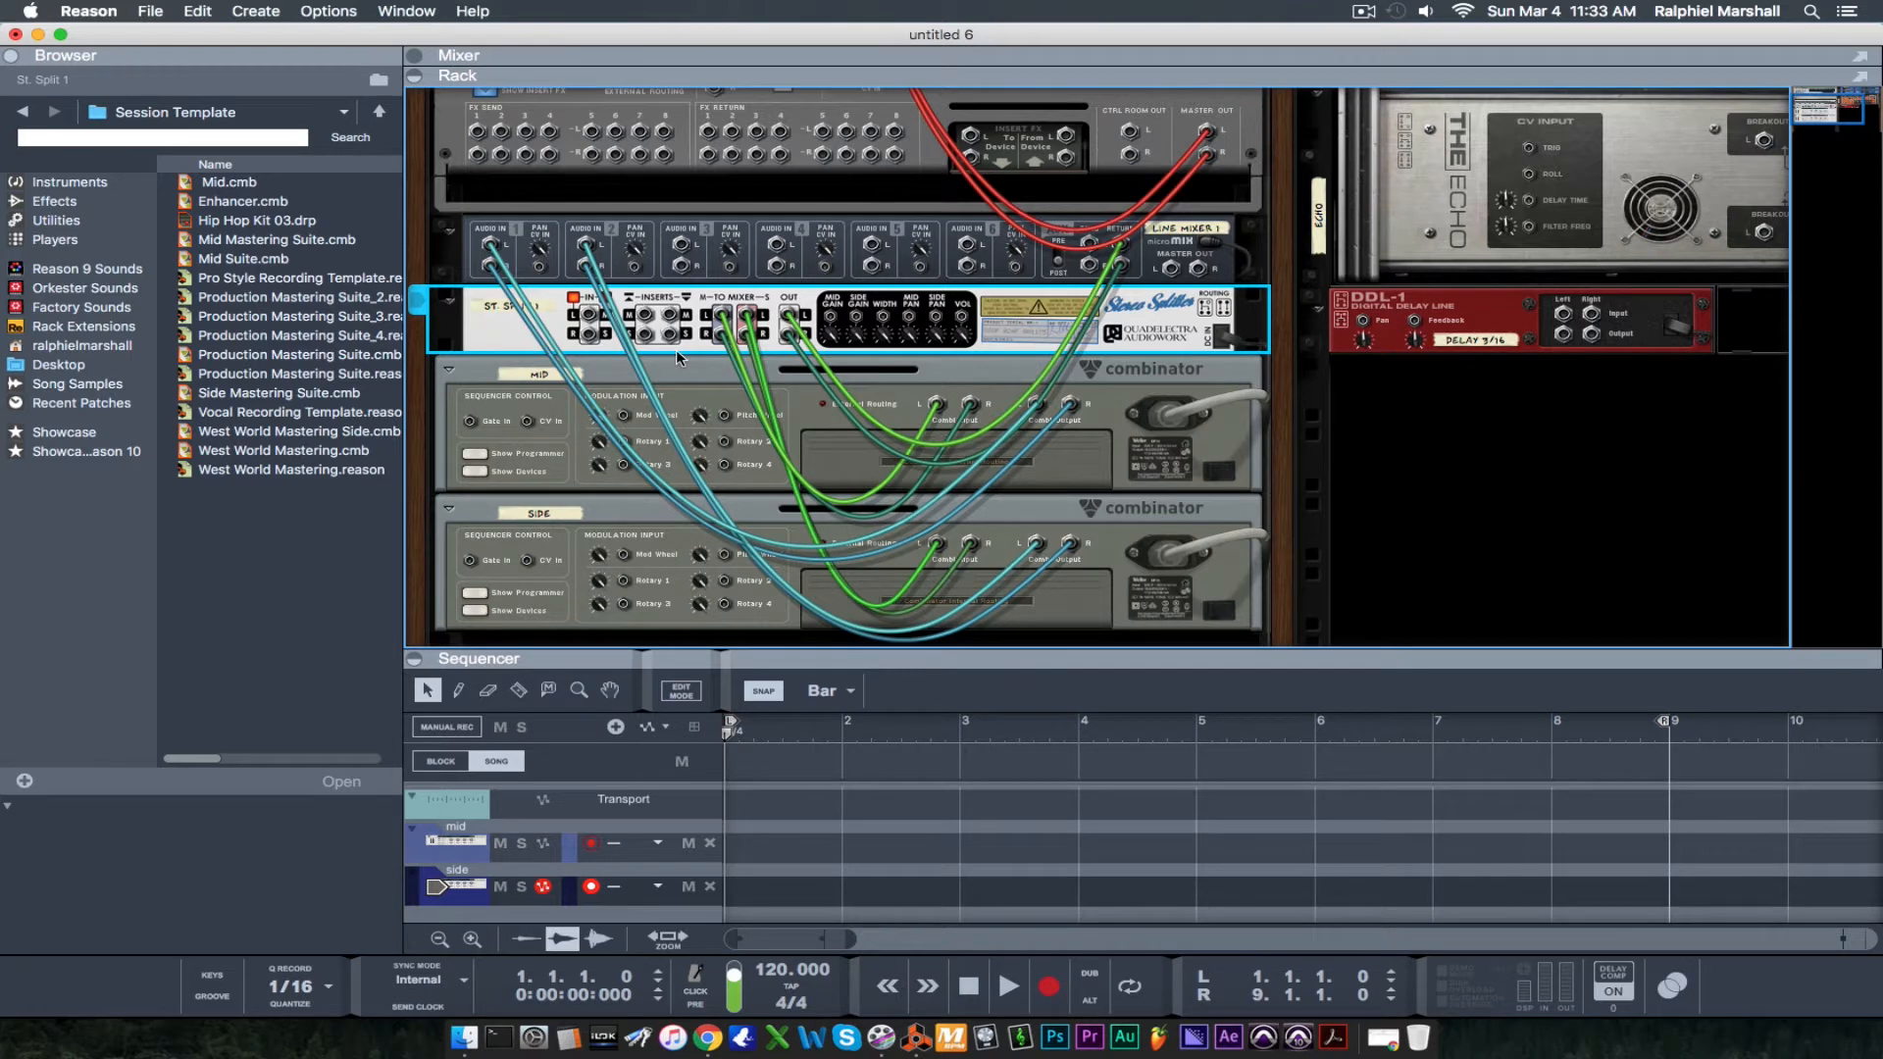
Step: Route the Master Section's insert To Device outputs into the Stereo Splitter's input and the line mixer's master output into From Device
scroll(920, 472, "up", 3)
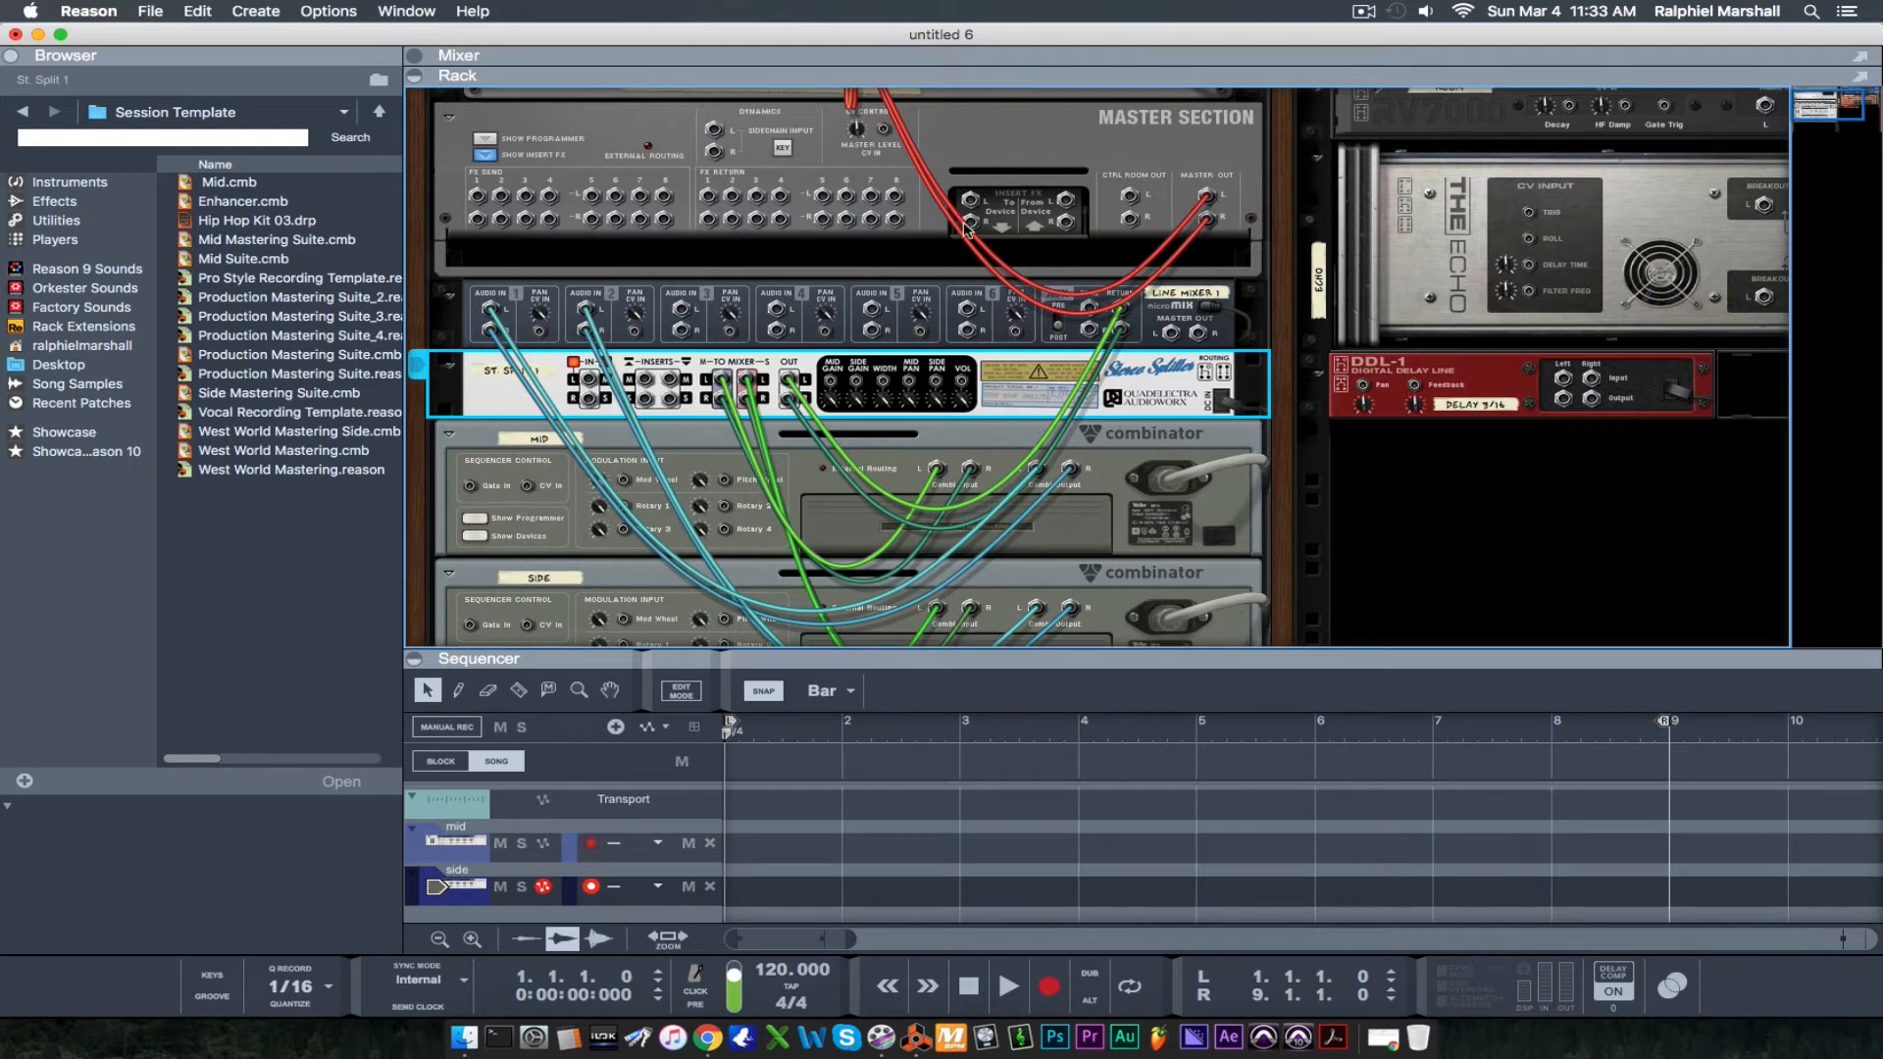
left_click_drag(970, 203, 592, 382)
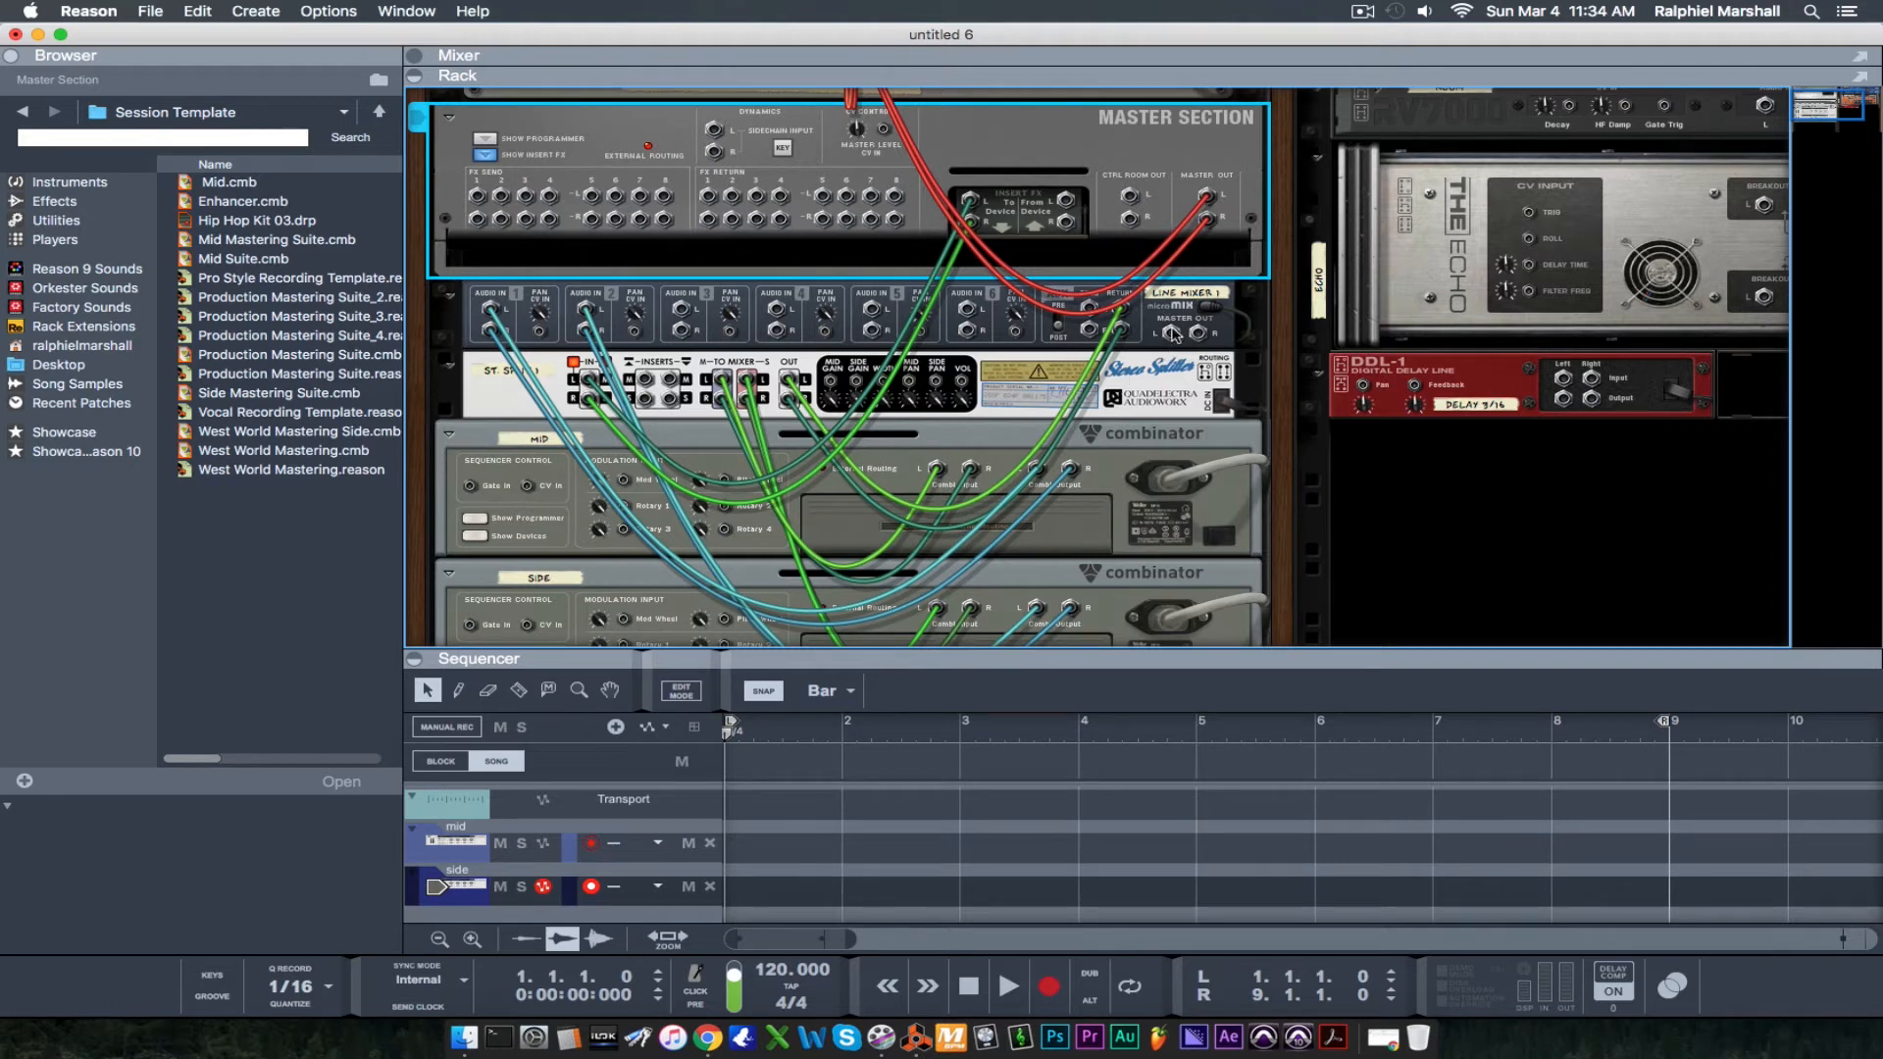
left_click_drag(1176, 339, 1069, 203)
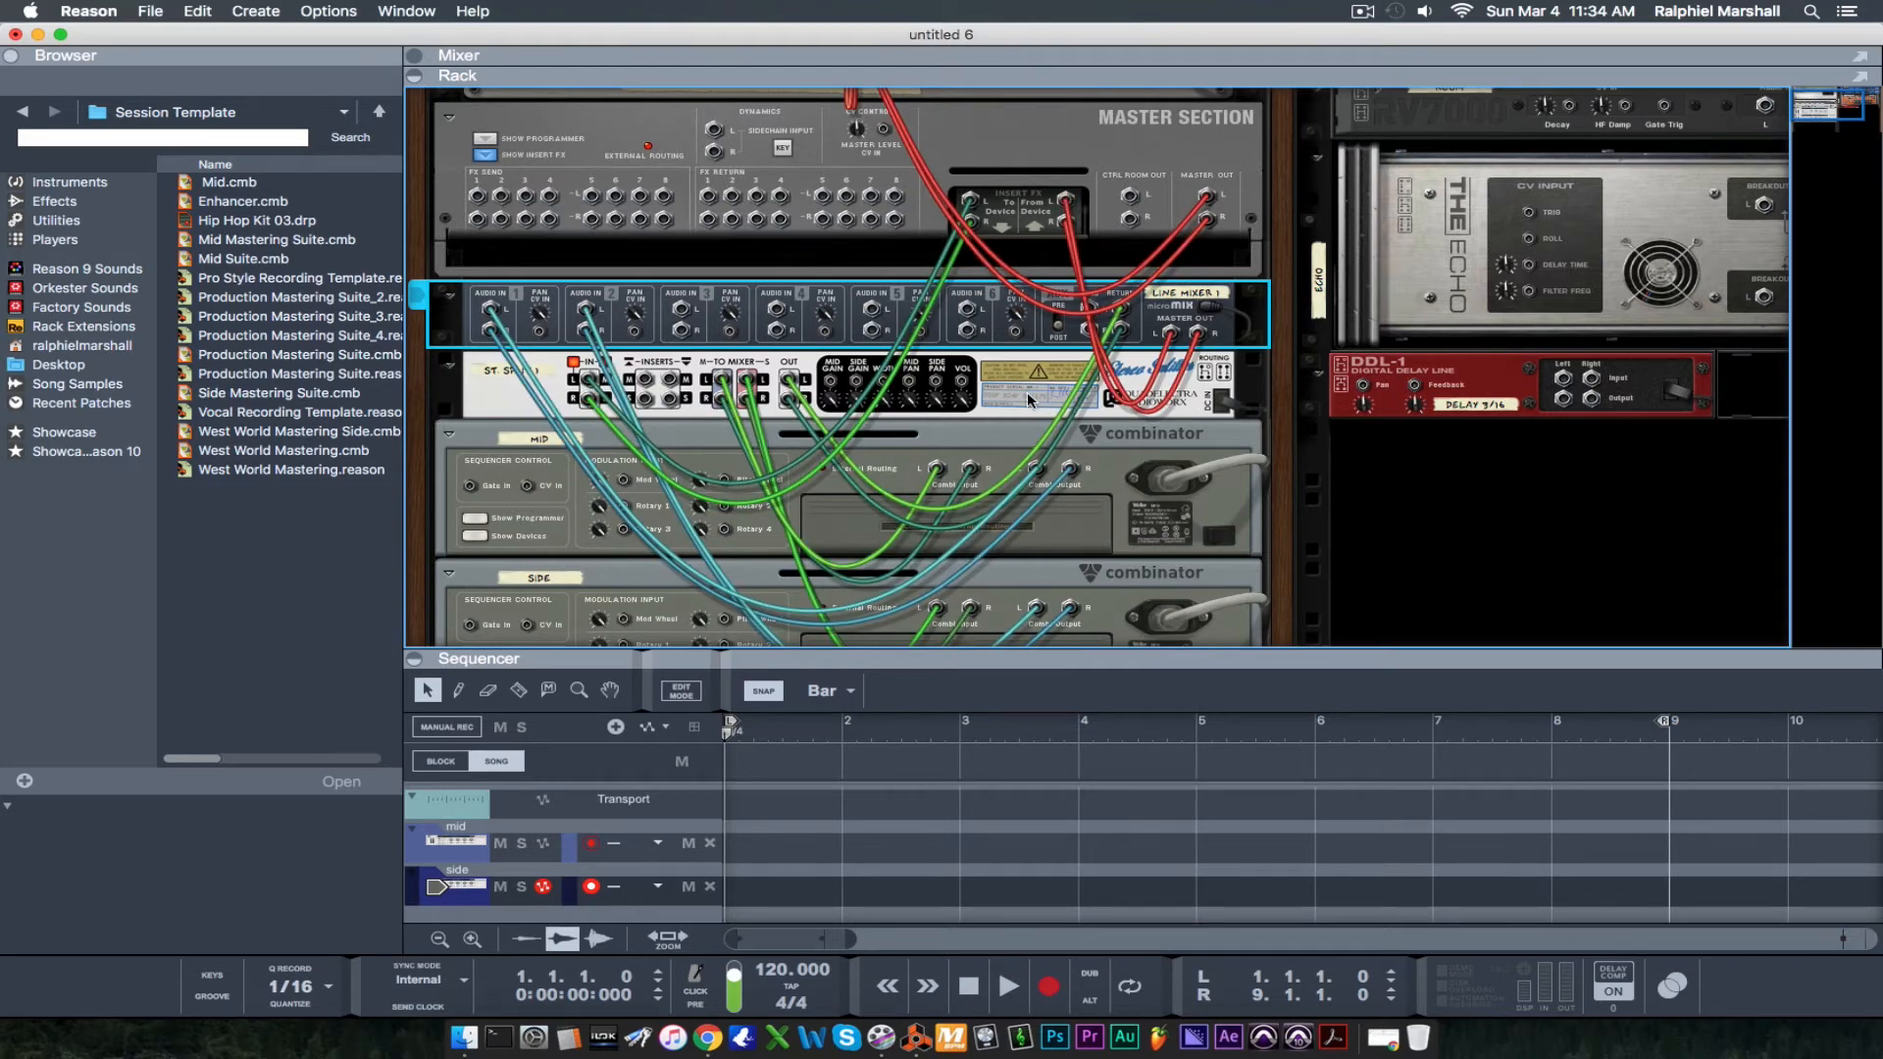
Step: Load the Mid Mastering Suite.cmb patch into the mid Combinator from the rack front and inspect the devices inside it
scroll(1030, 386, "down", 3)
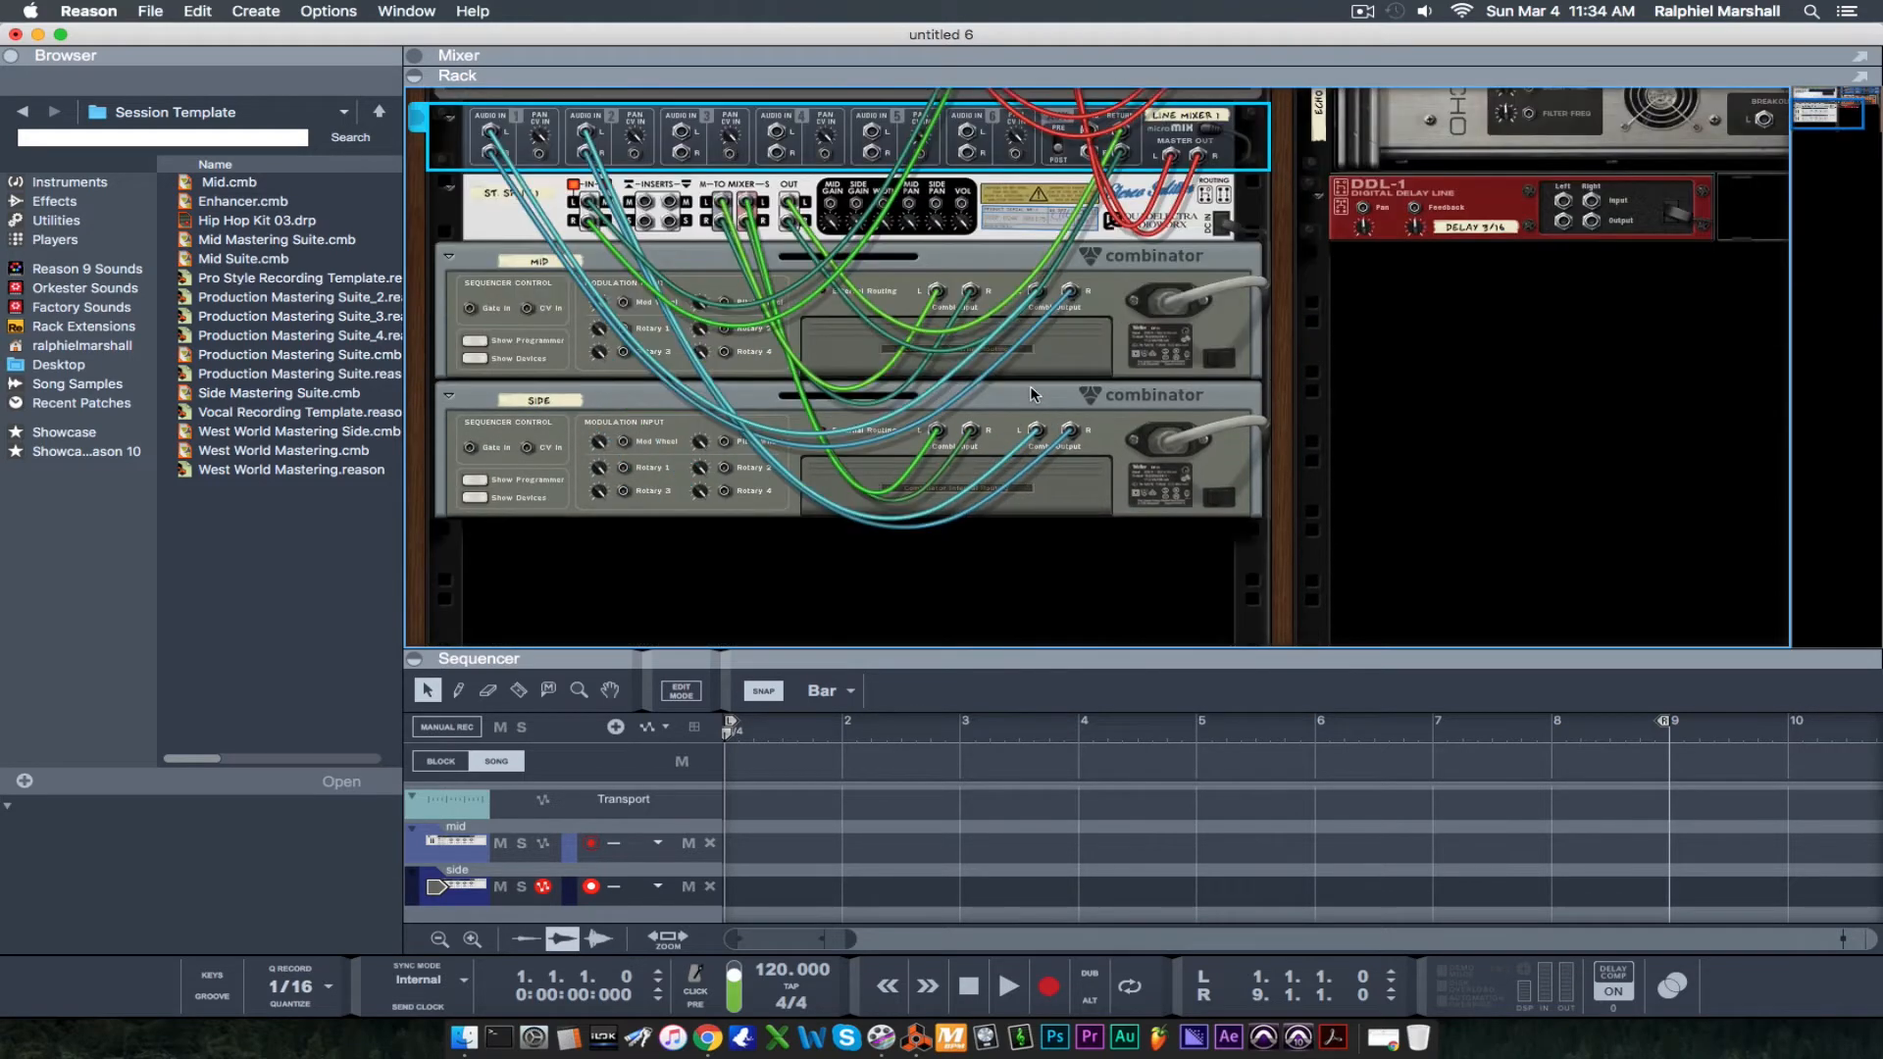
scroll(1030, 386, "up", 1)
key("Tab")
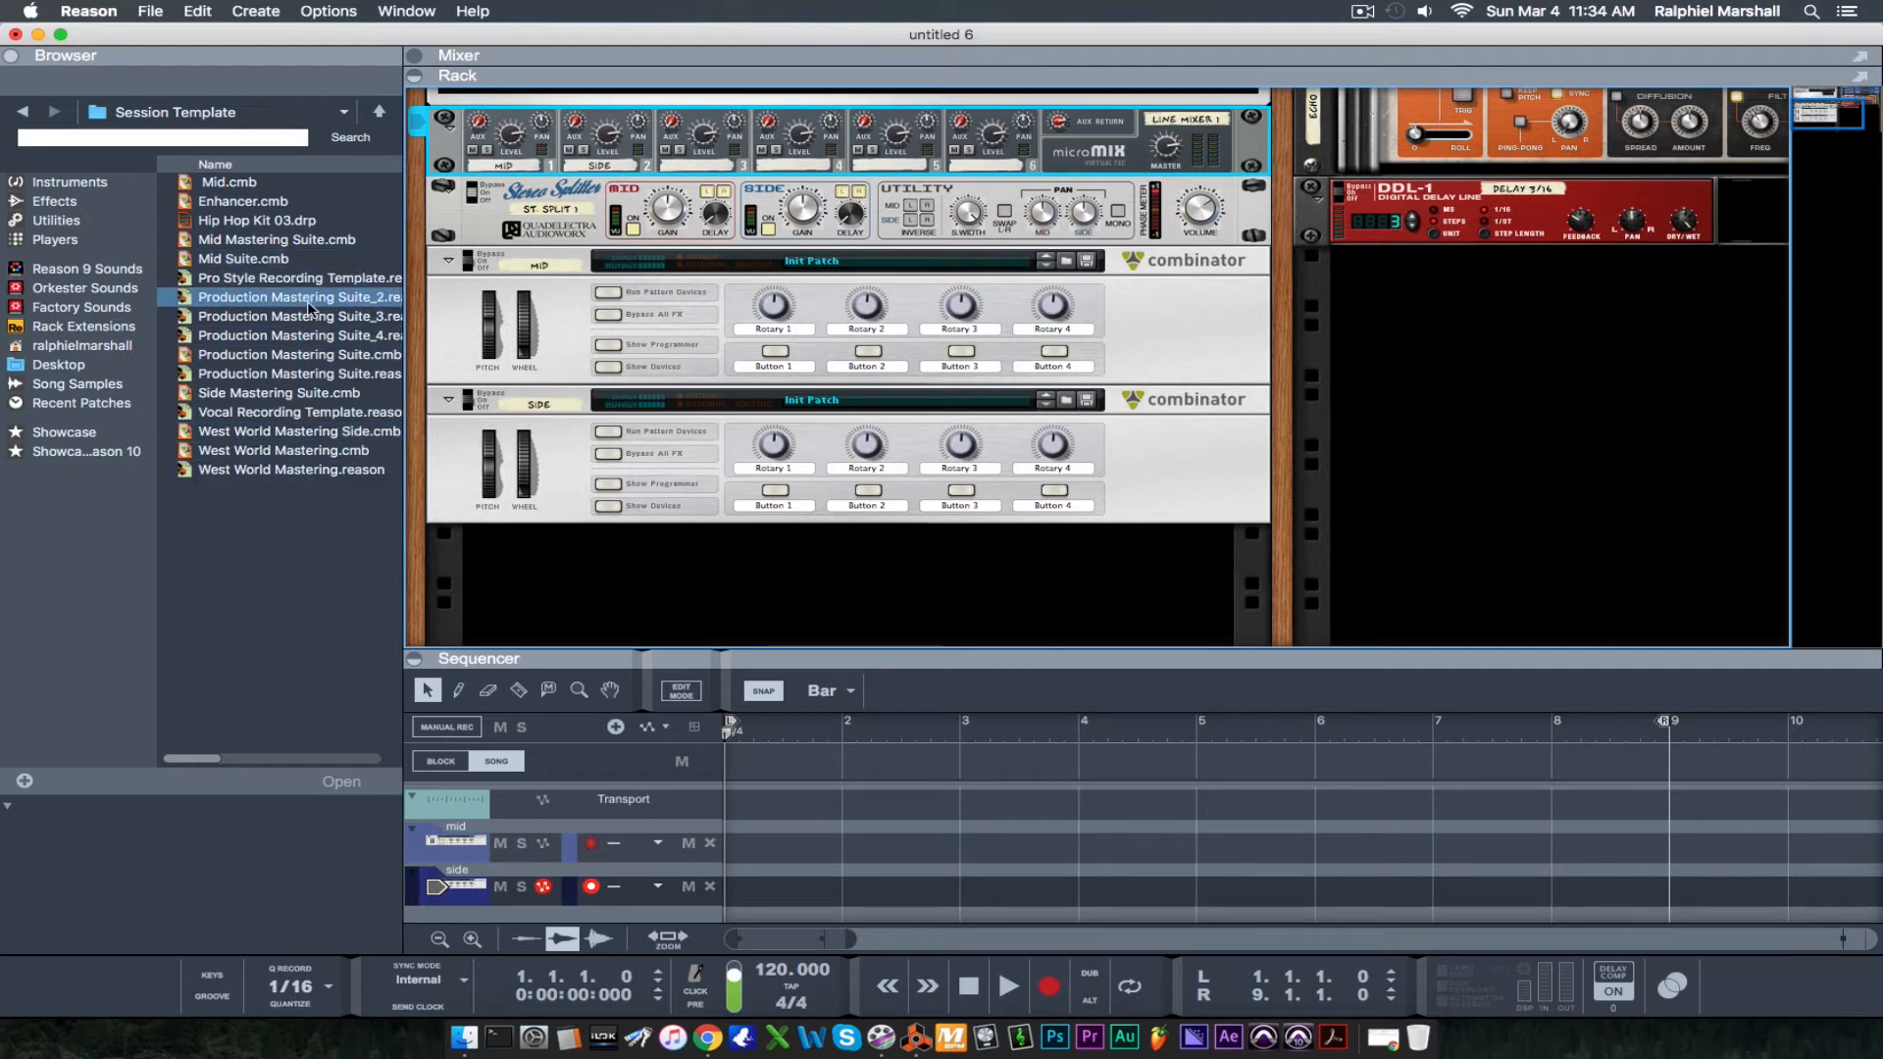
left_click(1067, 261)
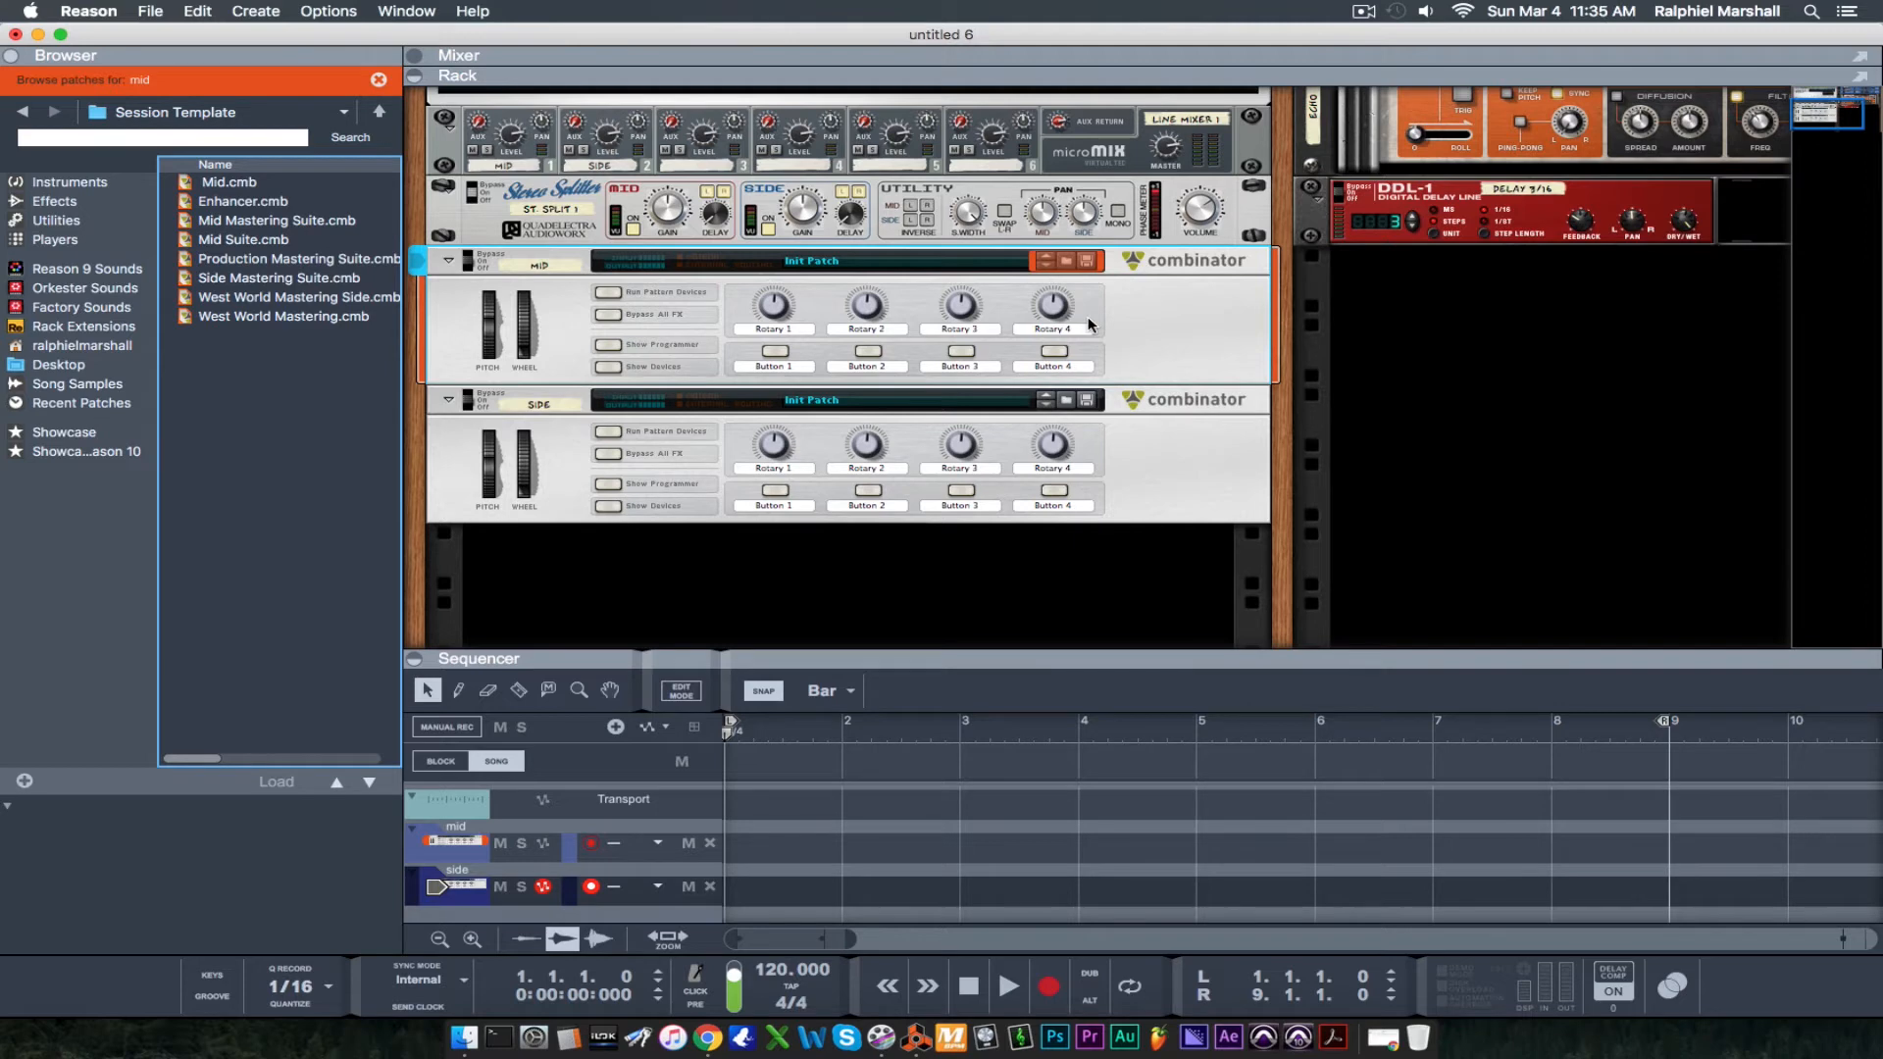
left_click(259, 224)
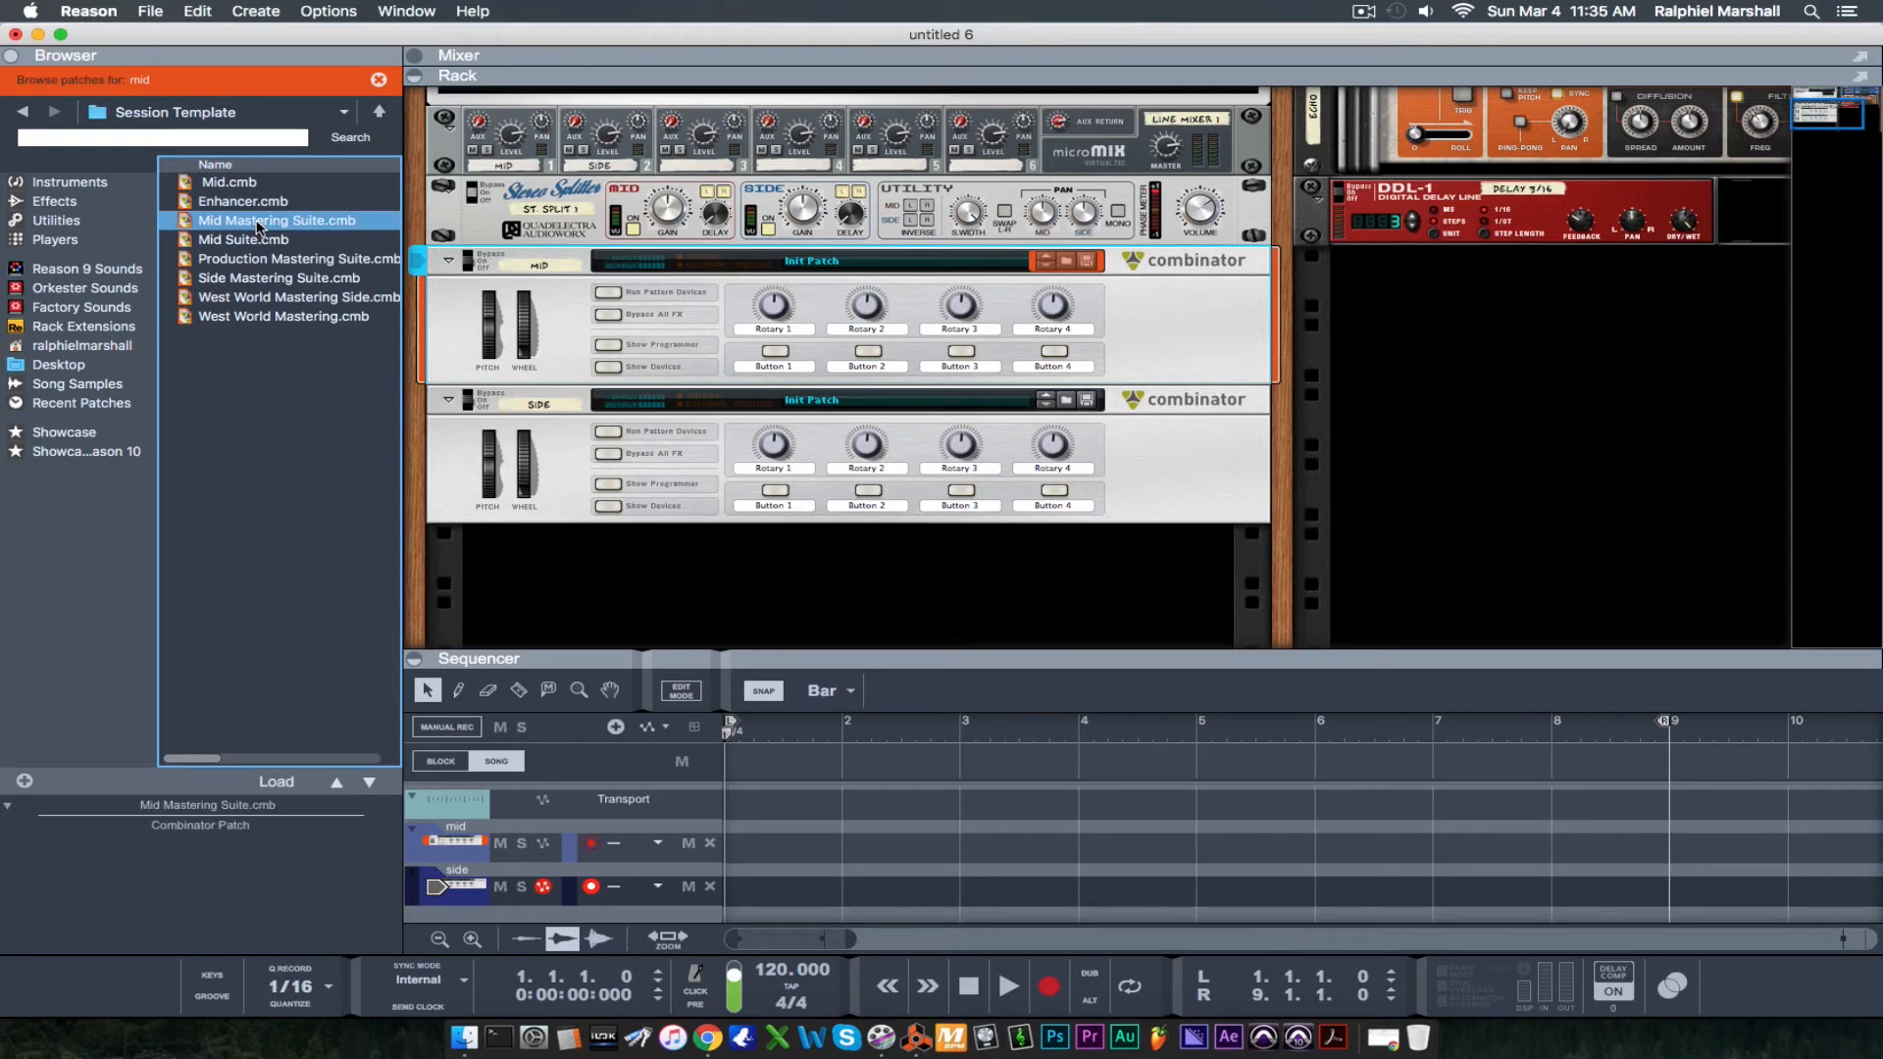
double_click(259, 224)
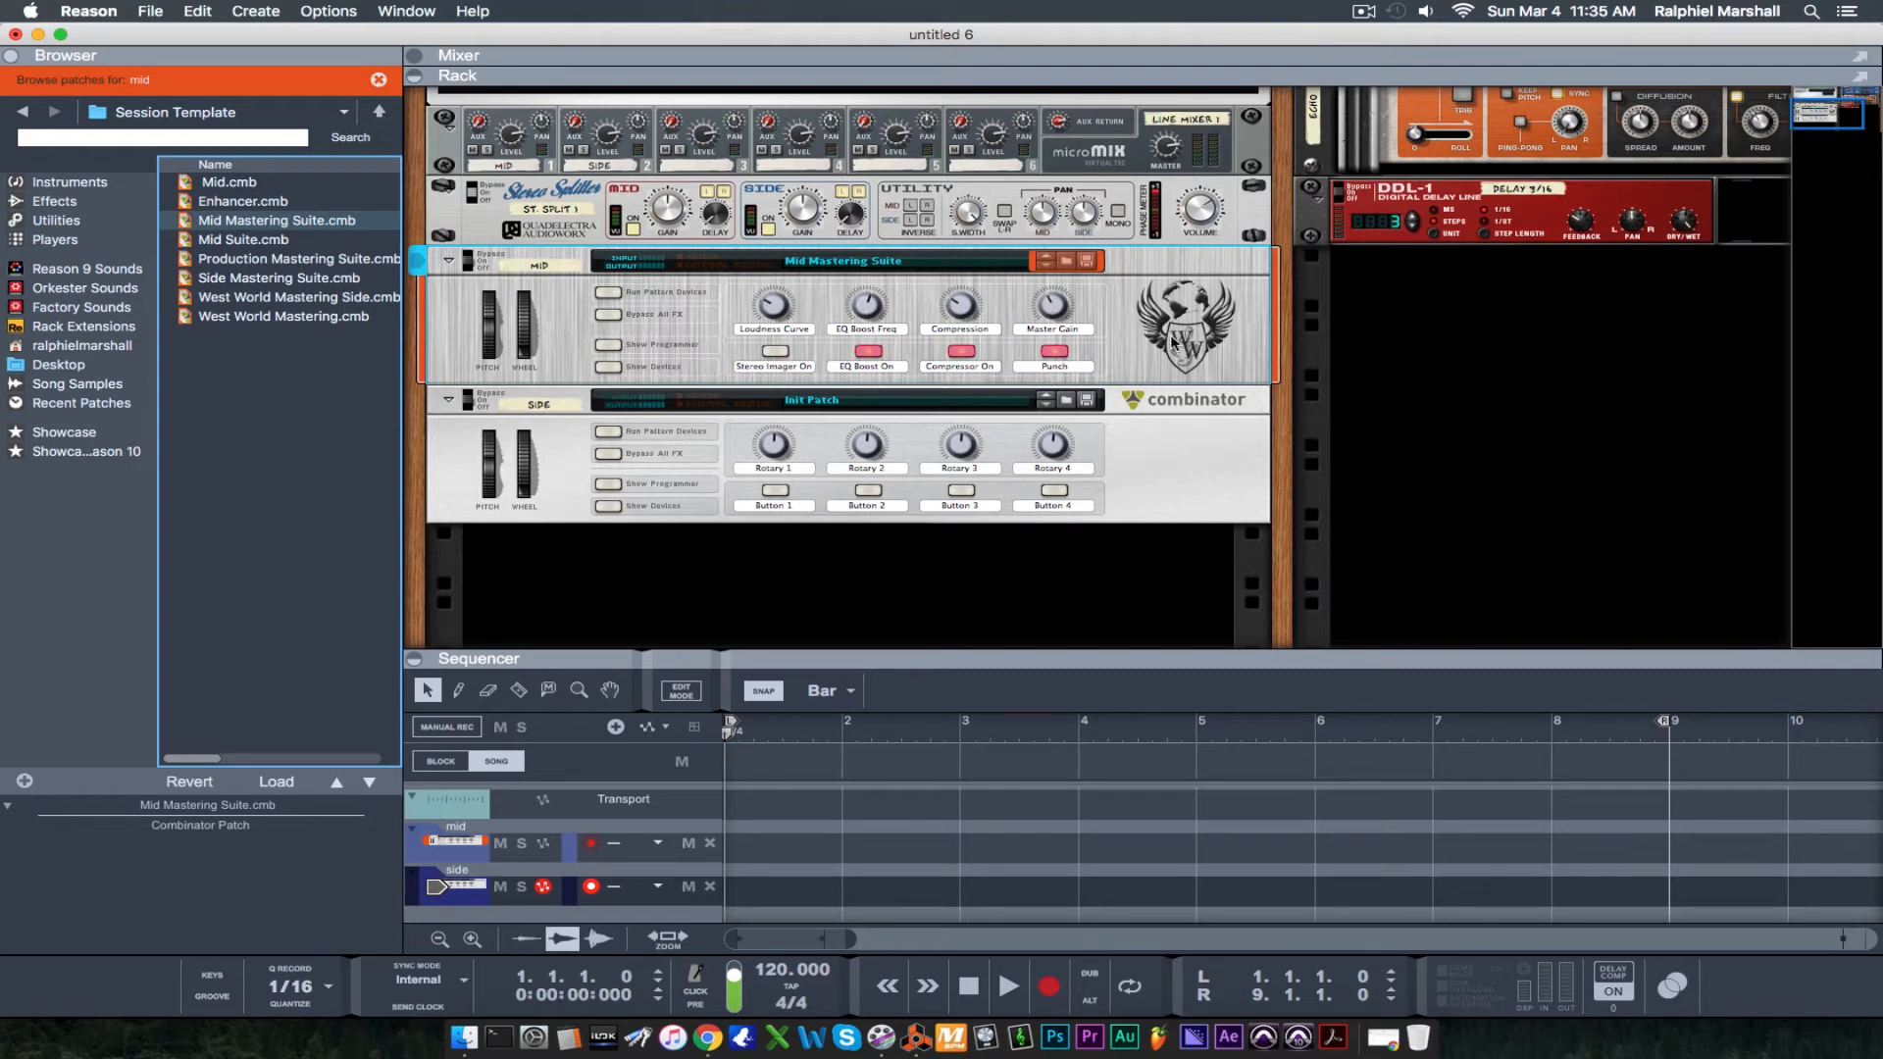
left_click(610, 367)
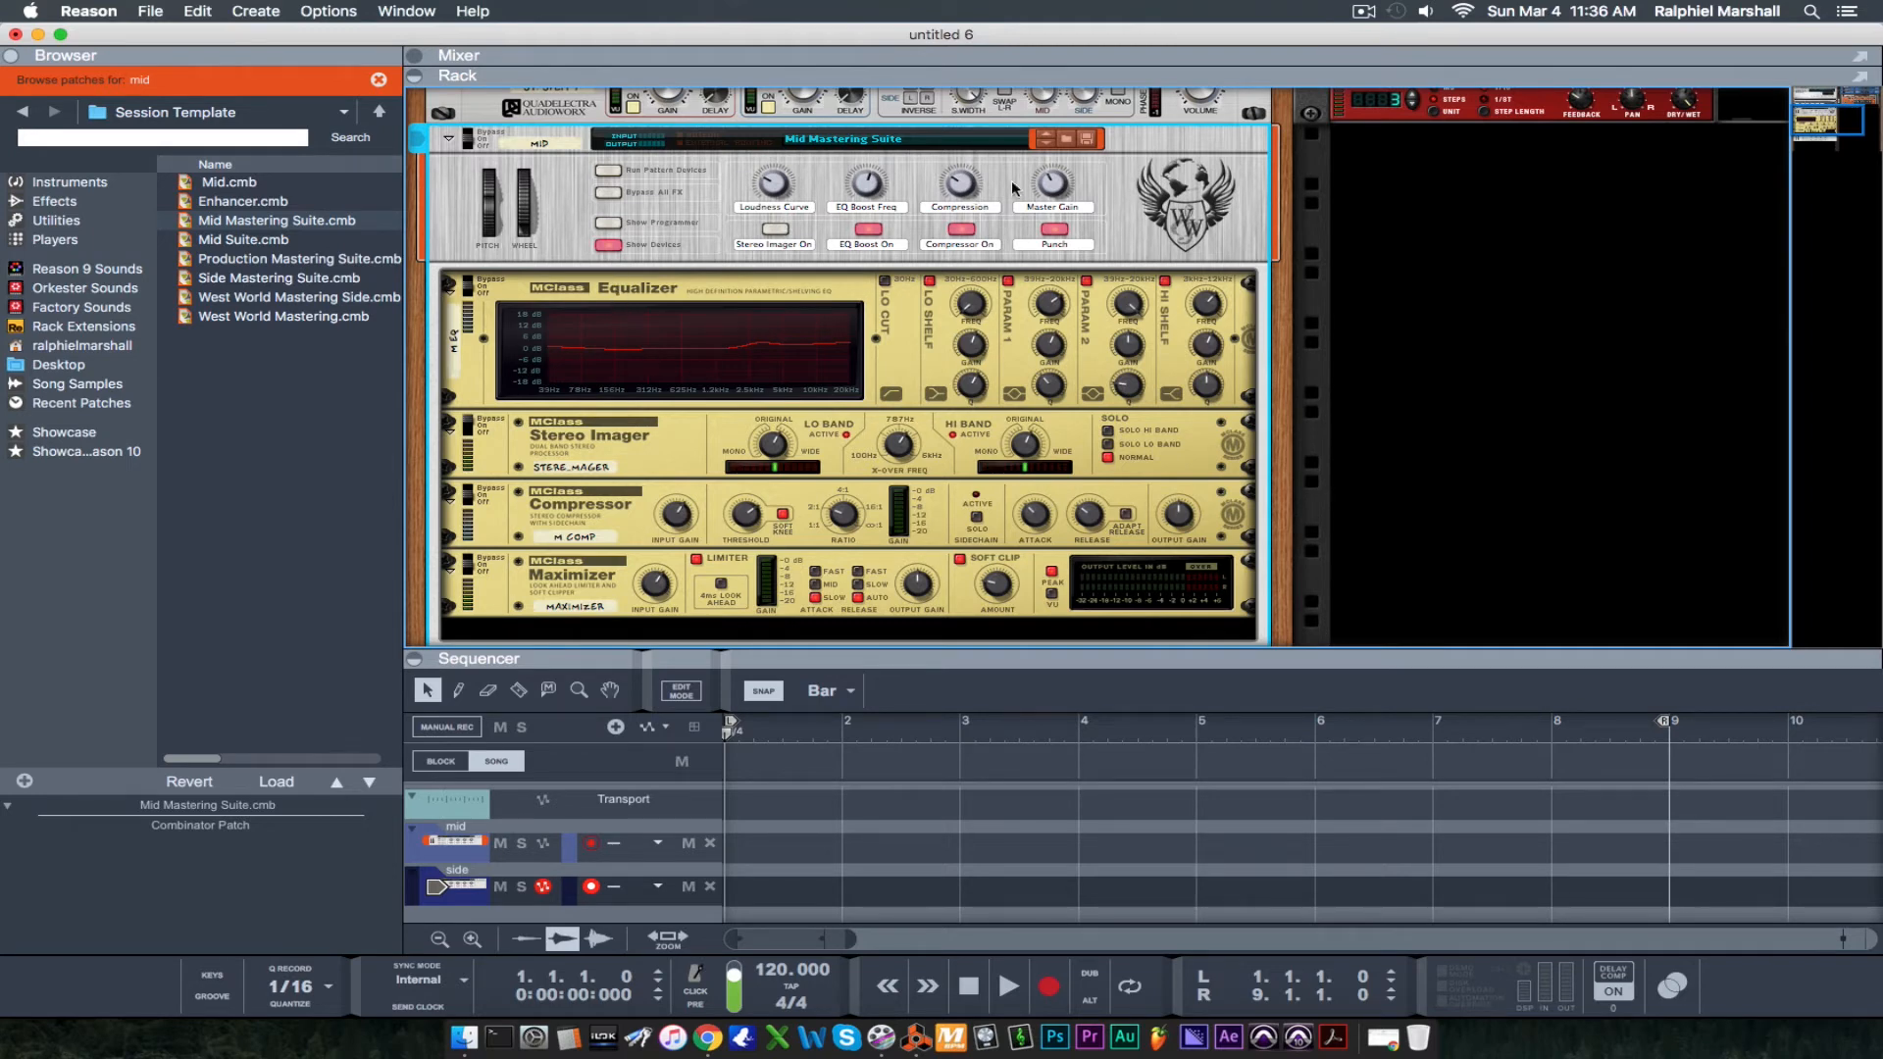
left_click(614, 244)
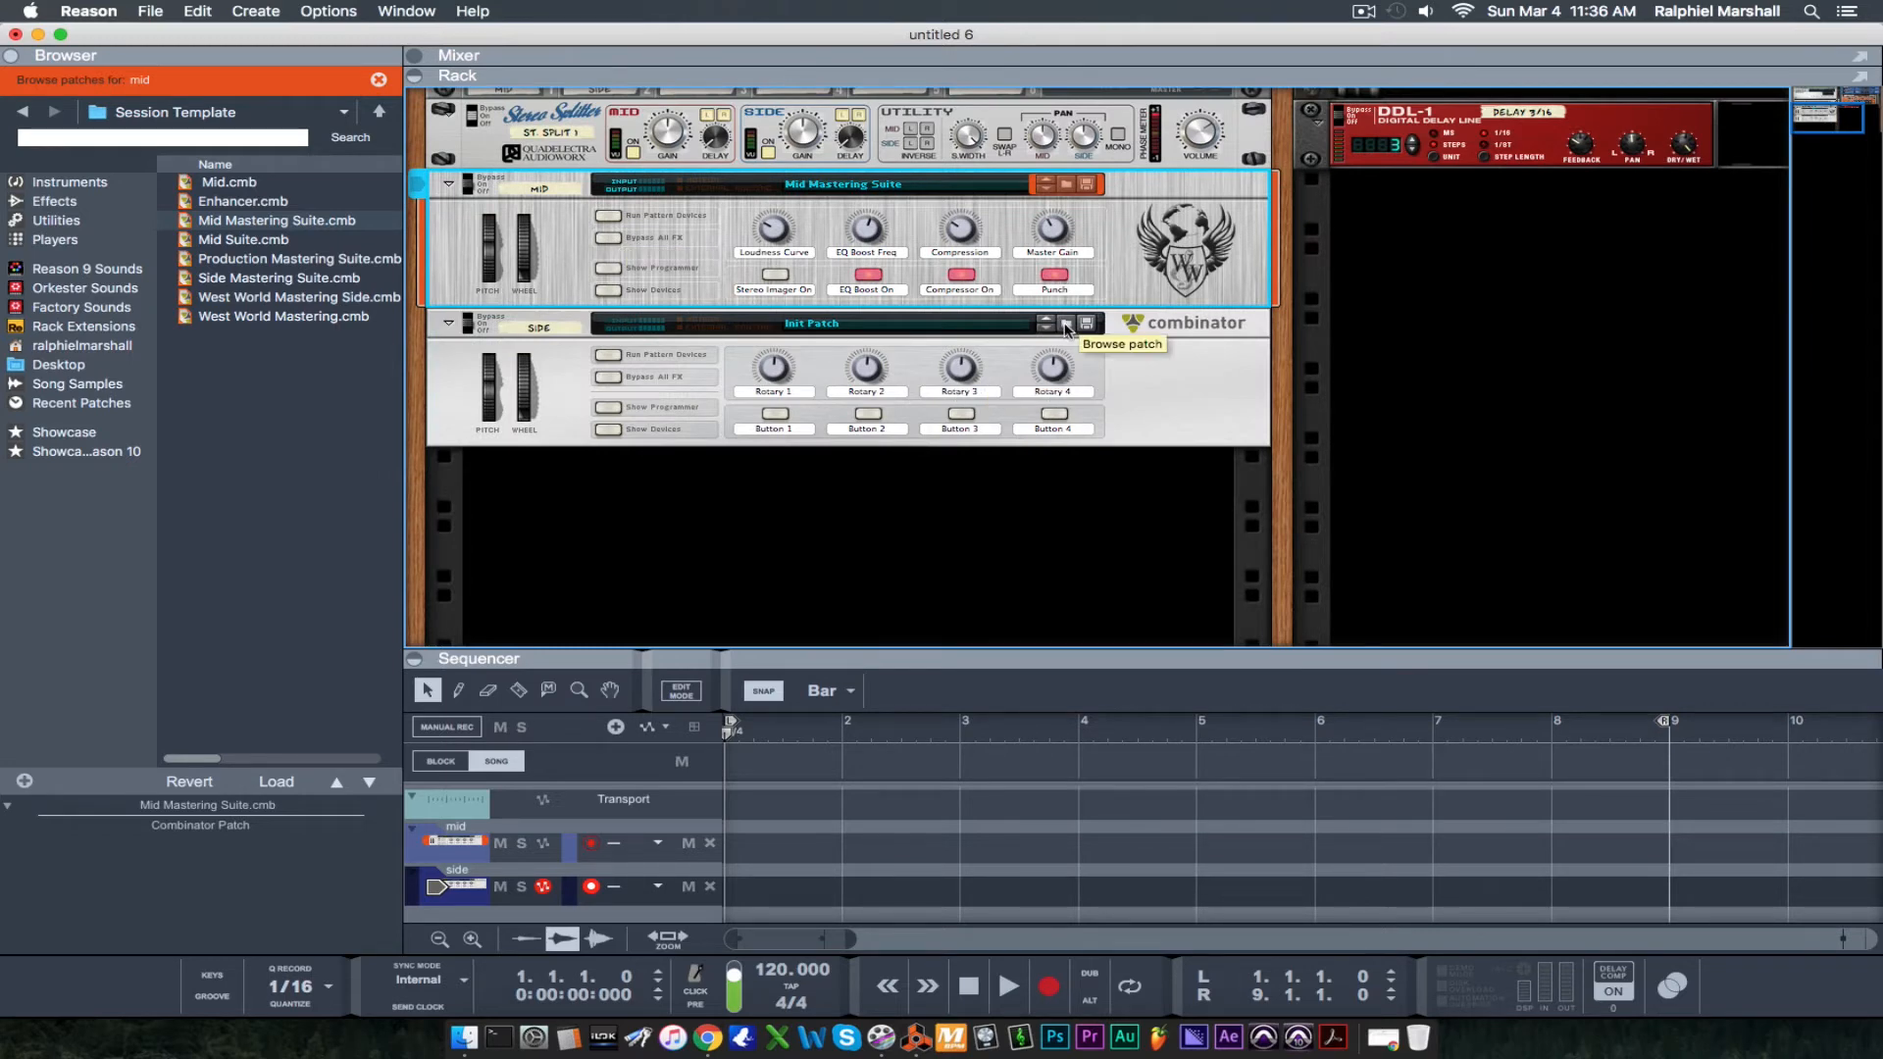
left_click(607, 430)
left_click(726, 435)
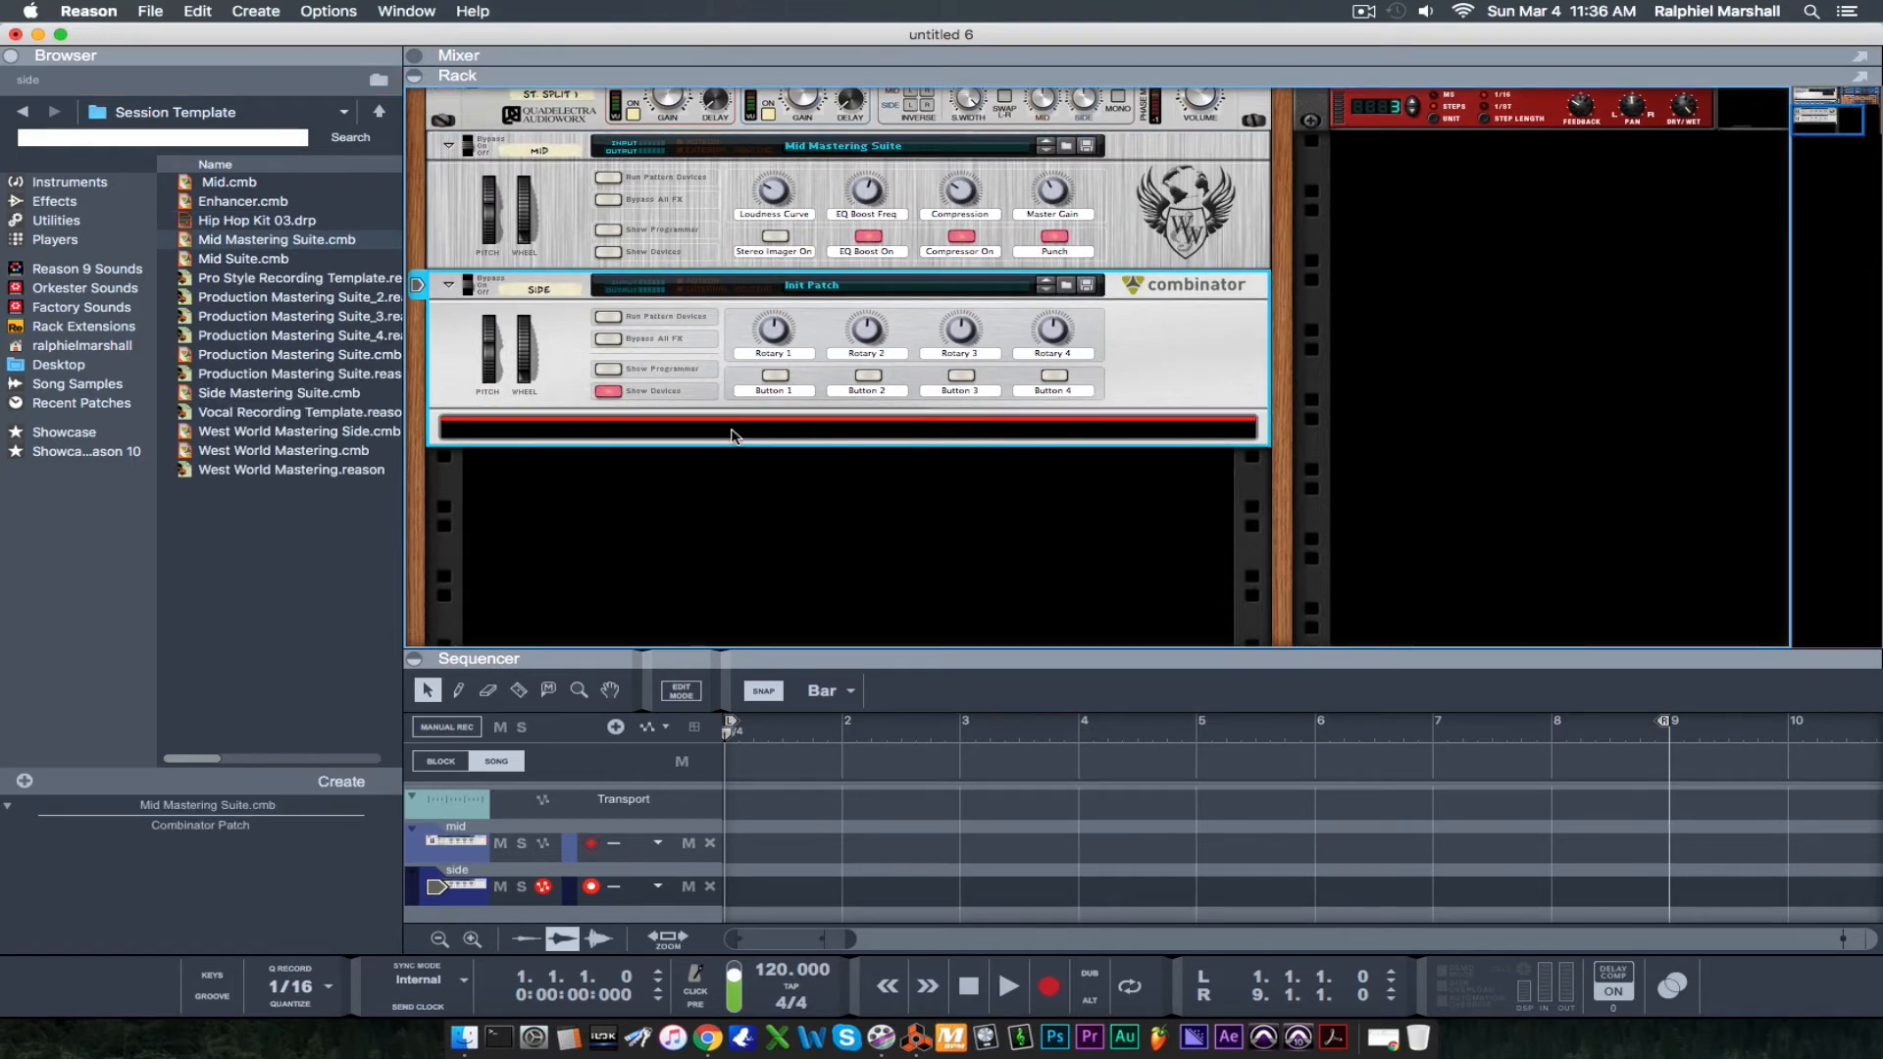
right_click(736, 432)
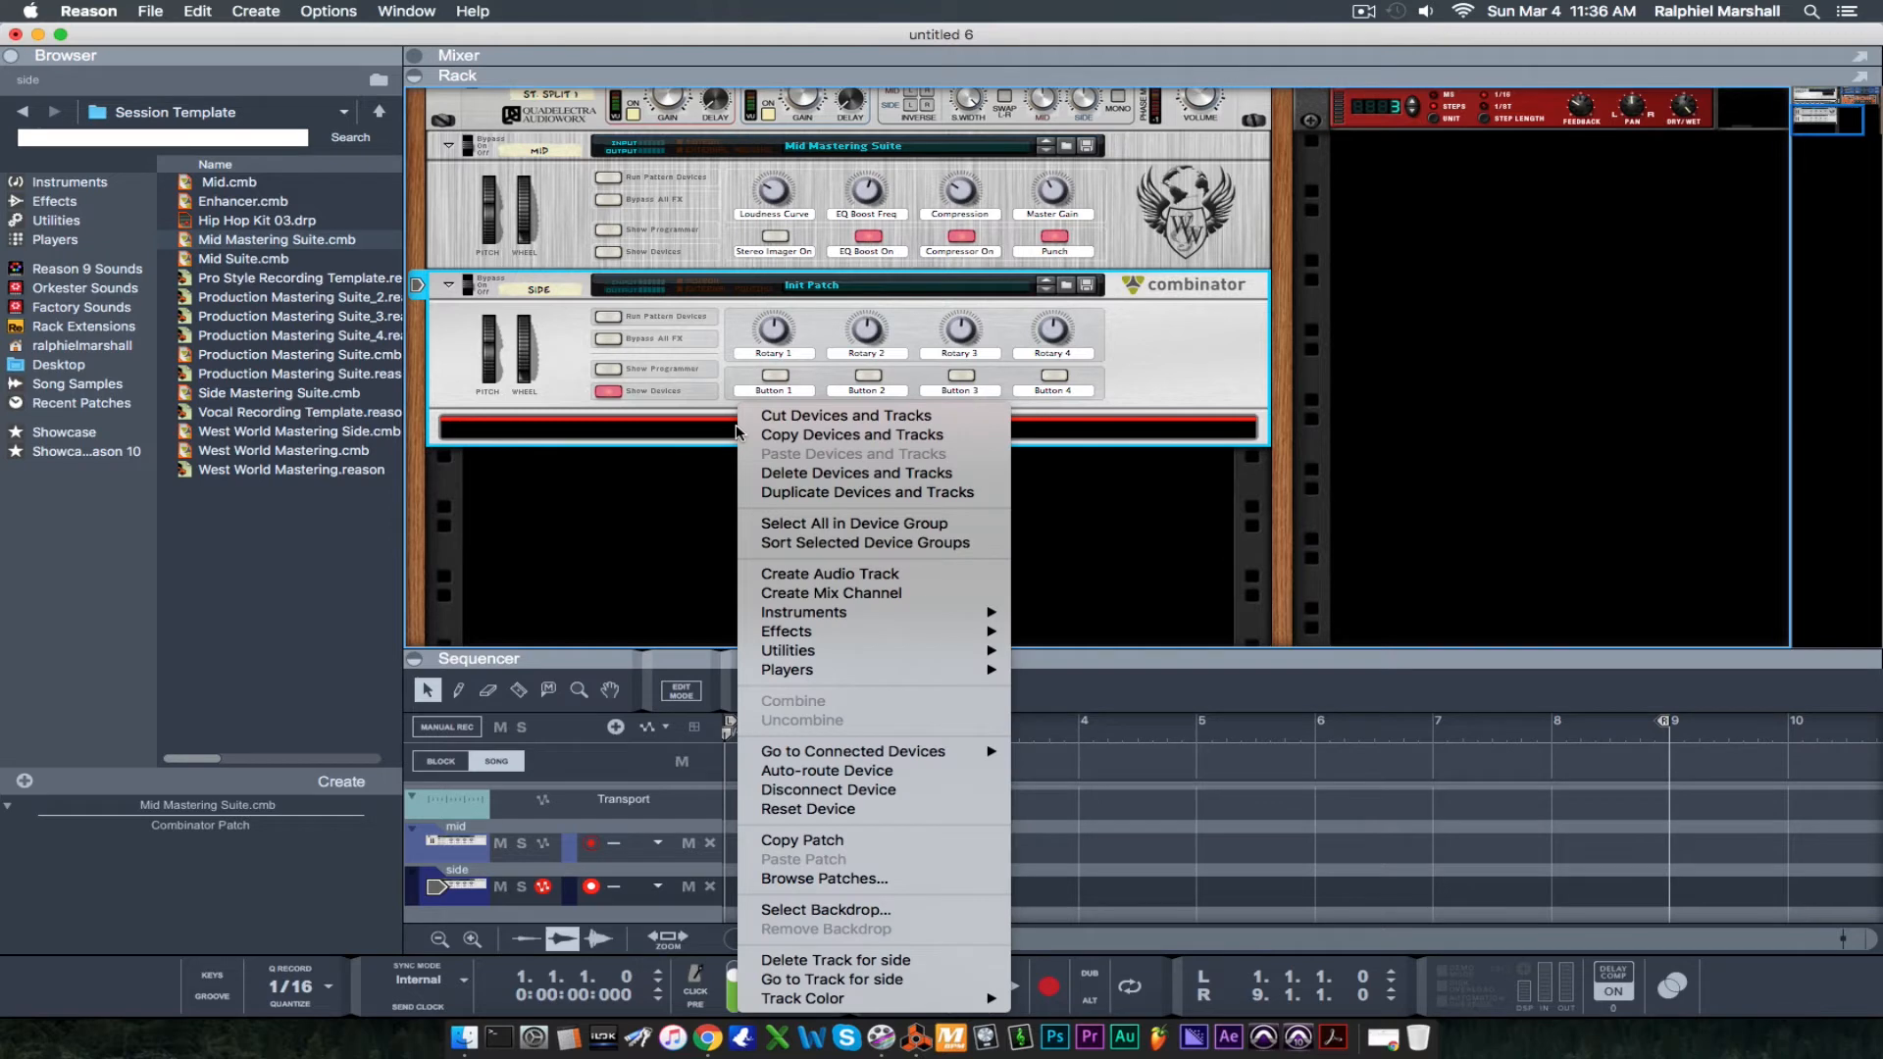
mouse_move(827, 660)
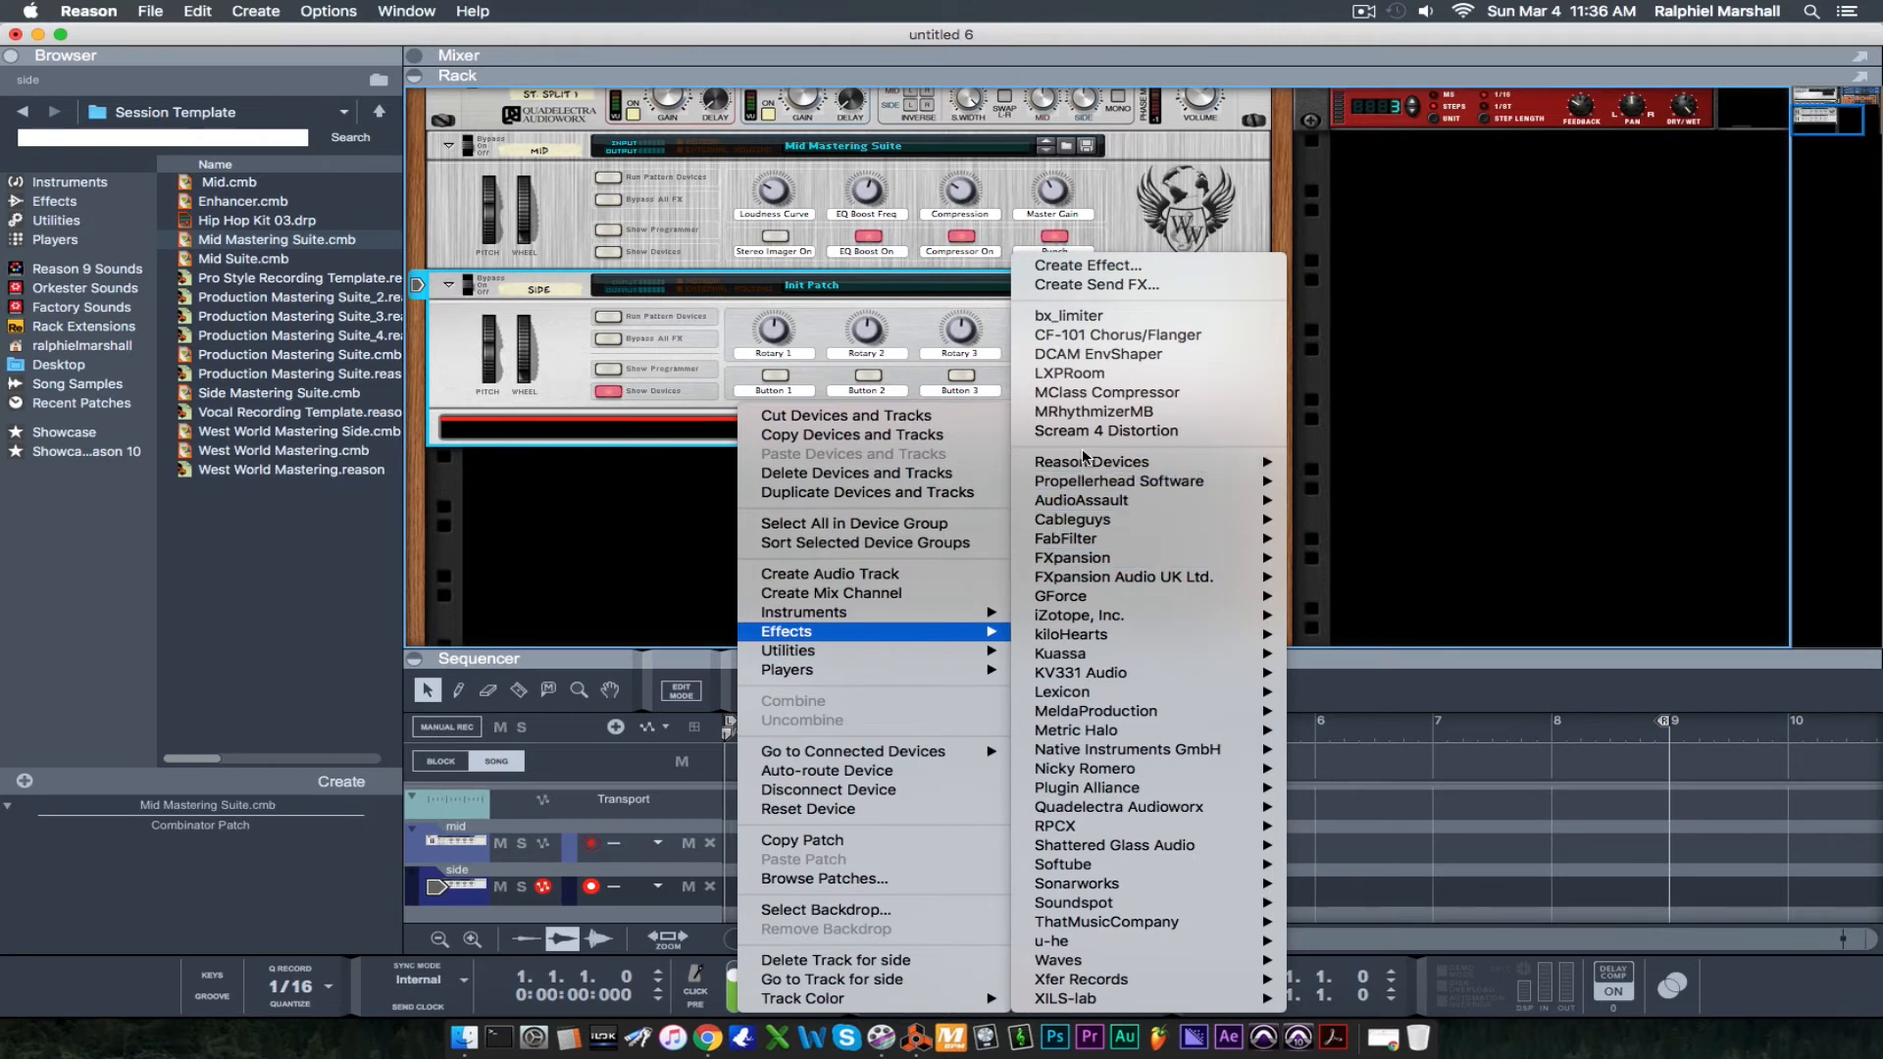
mouse_move(1113, 468)
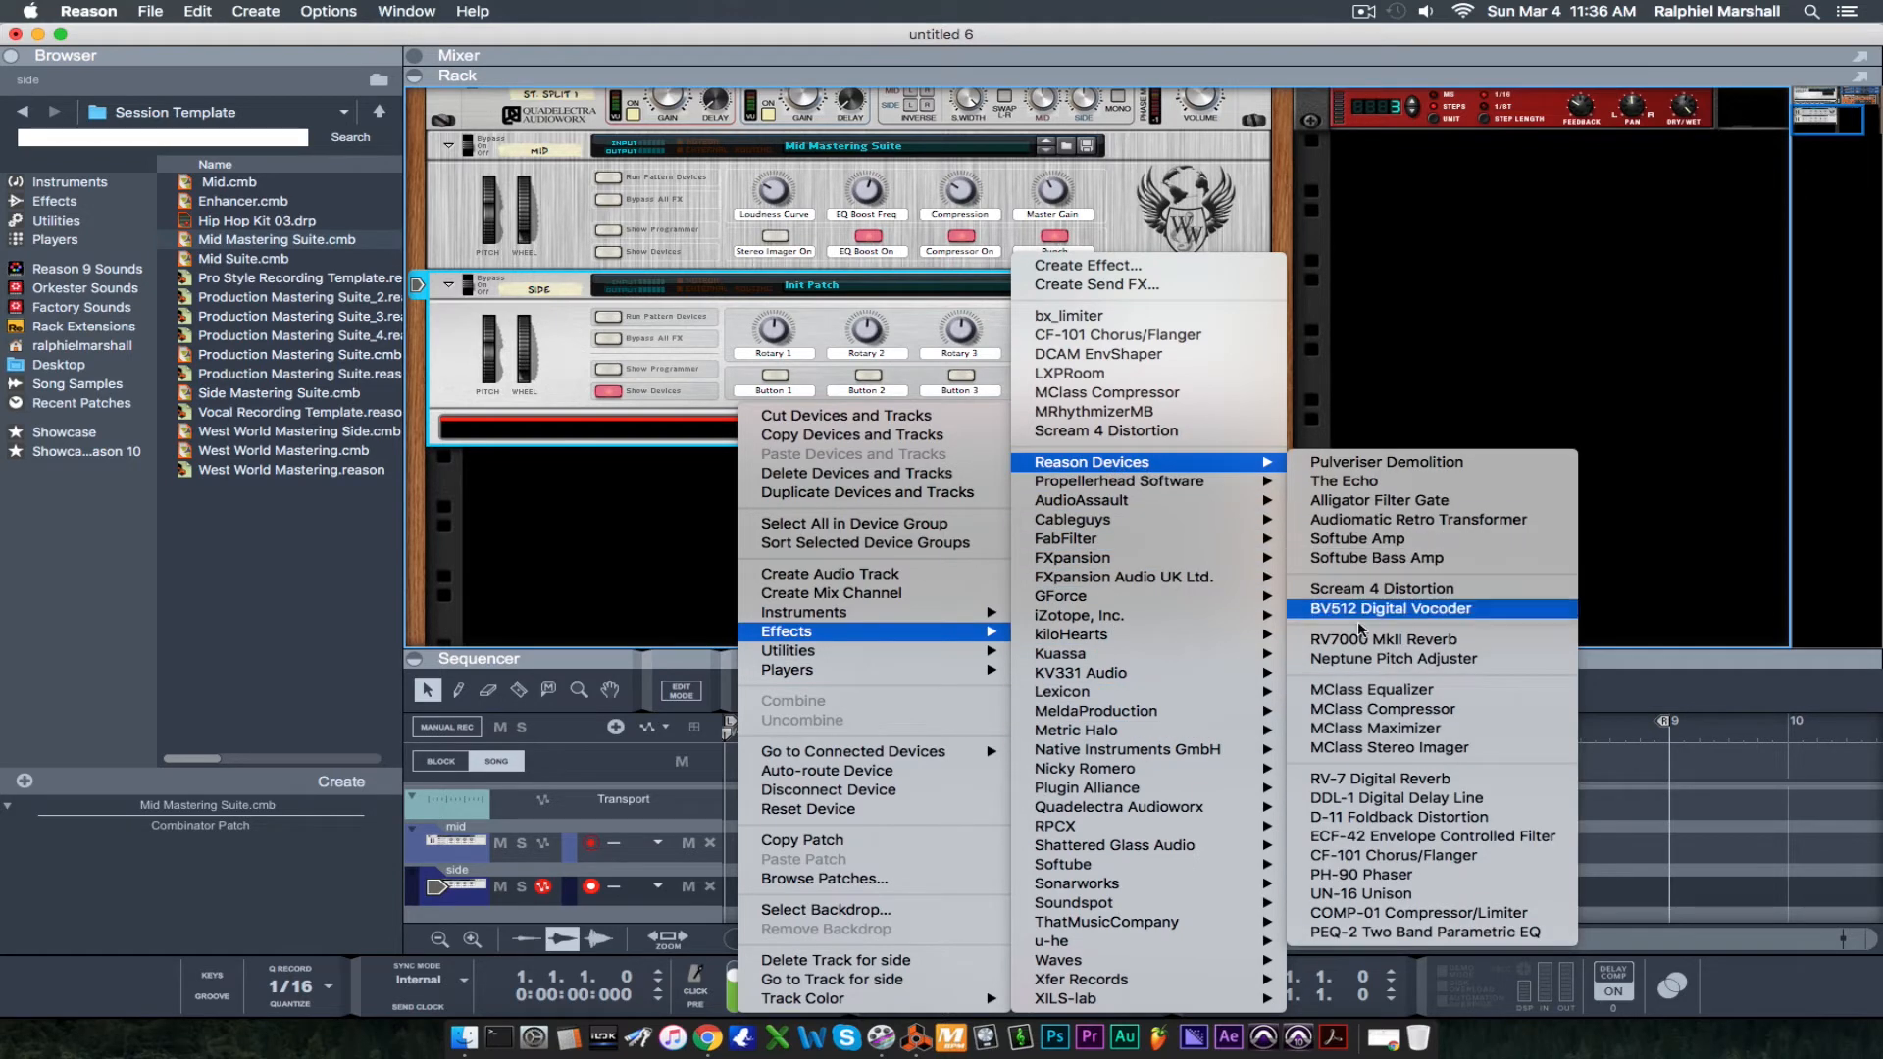
left_click(1359, 693)
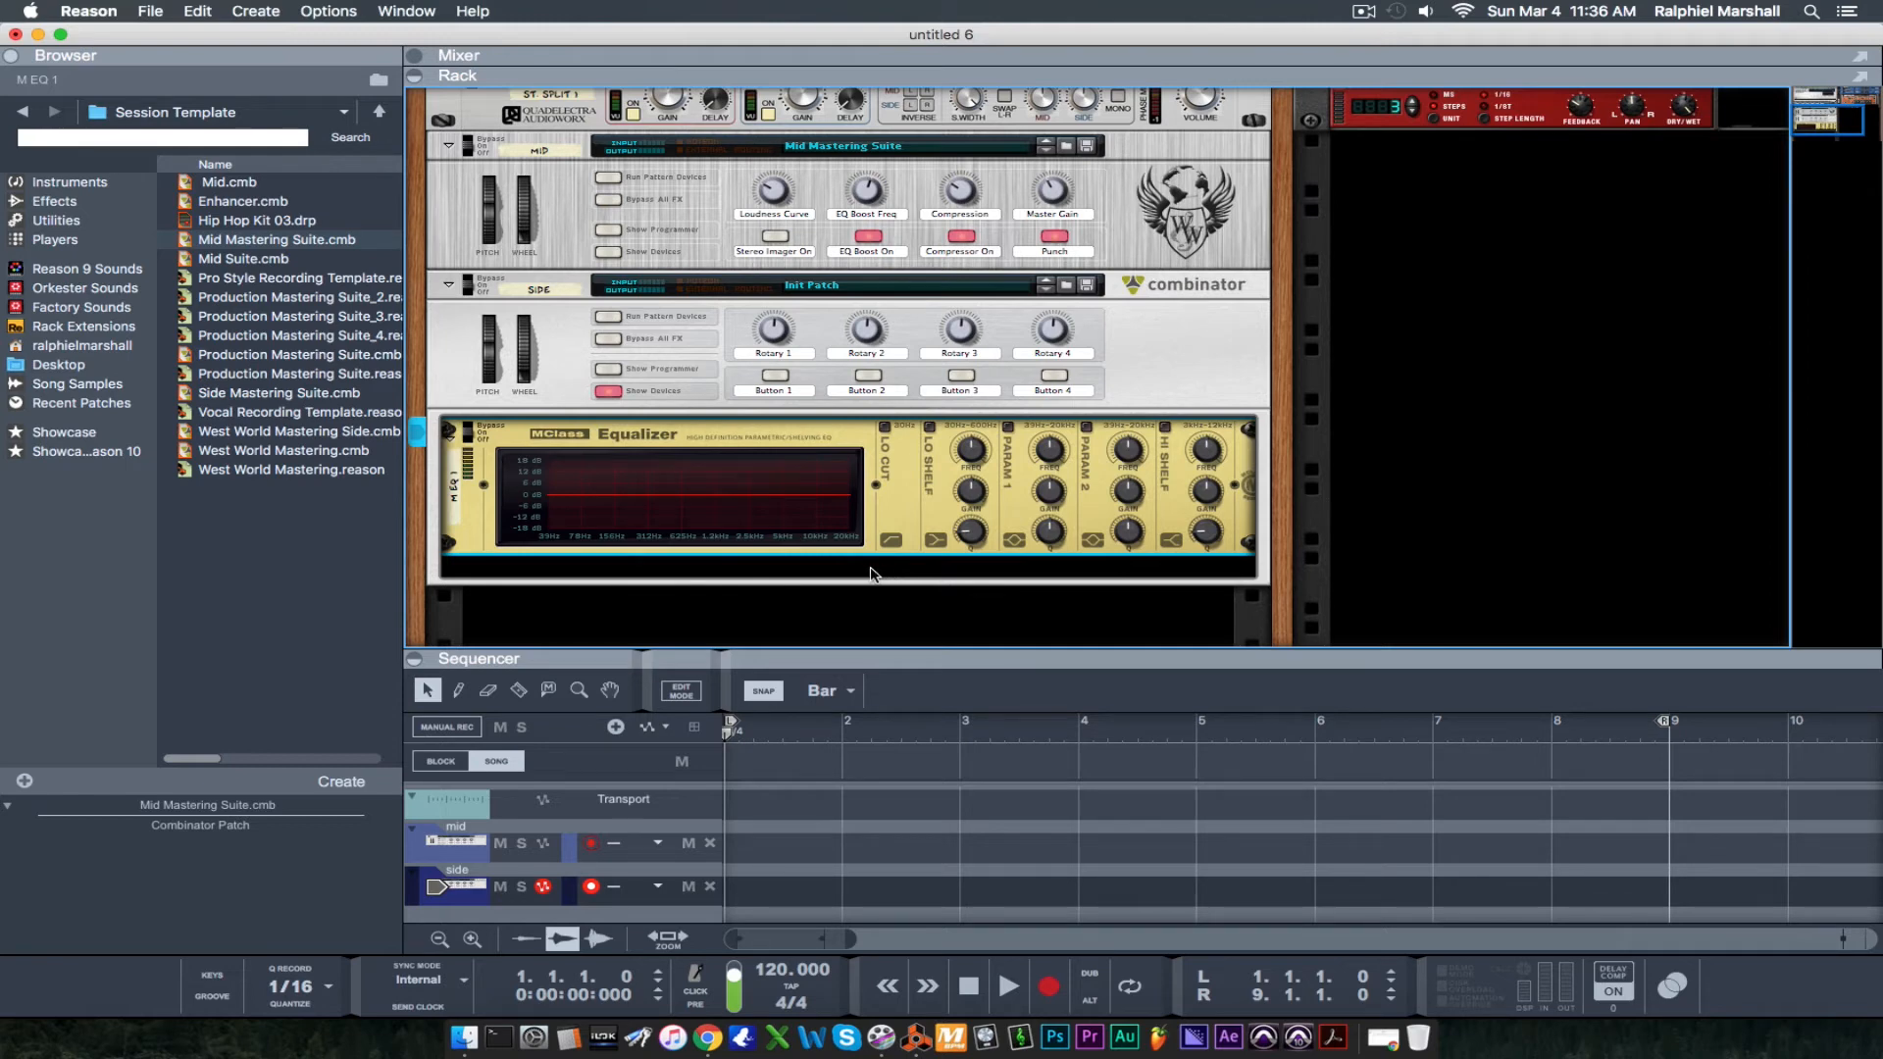
Step: Add an MClass Maximizer below the MClass Equalizer inside the side Combinator
left_click(871, 573)
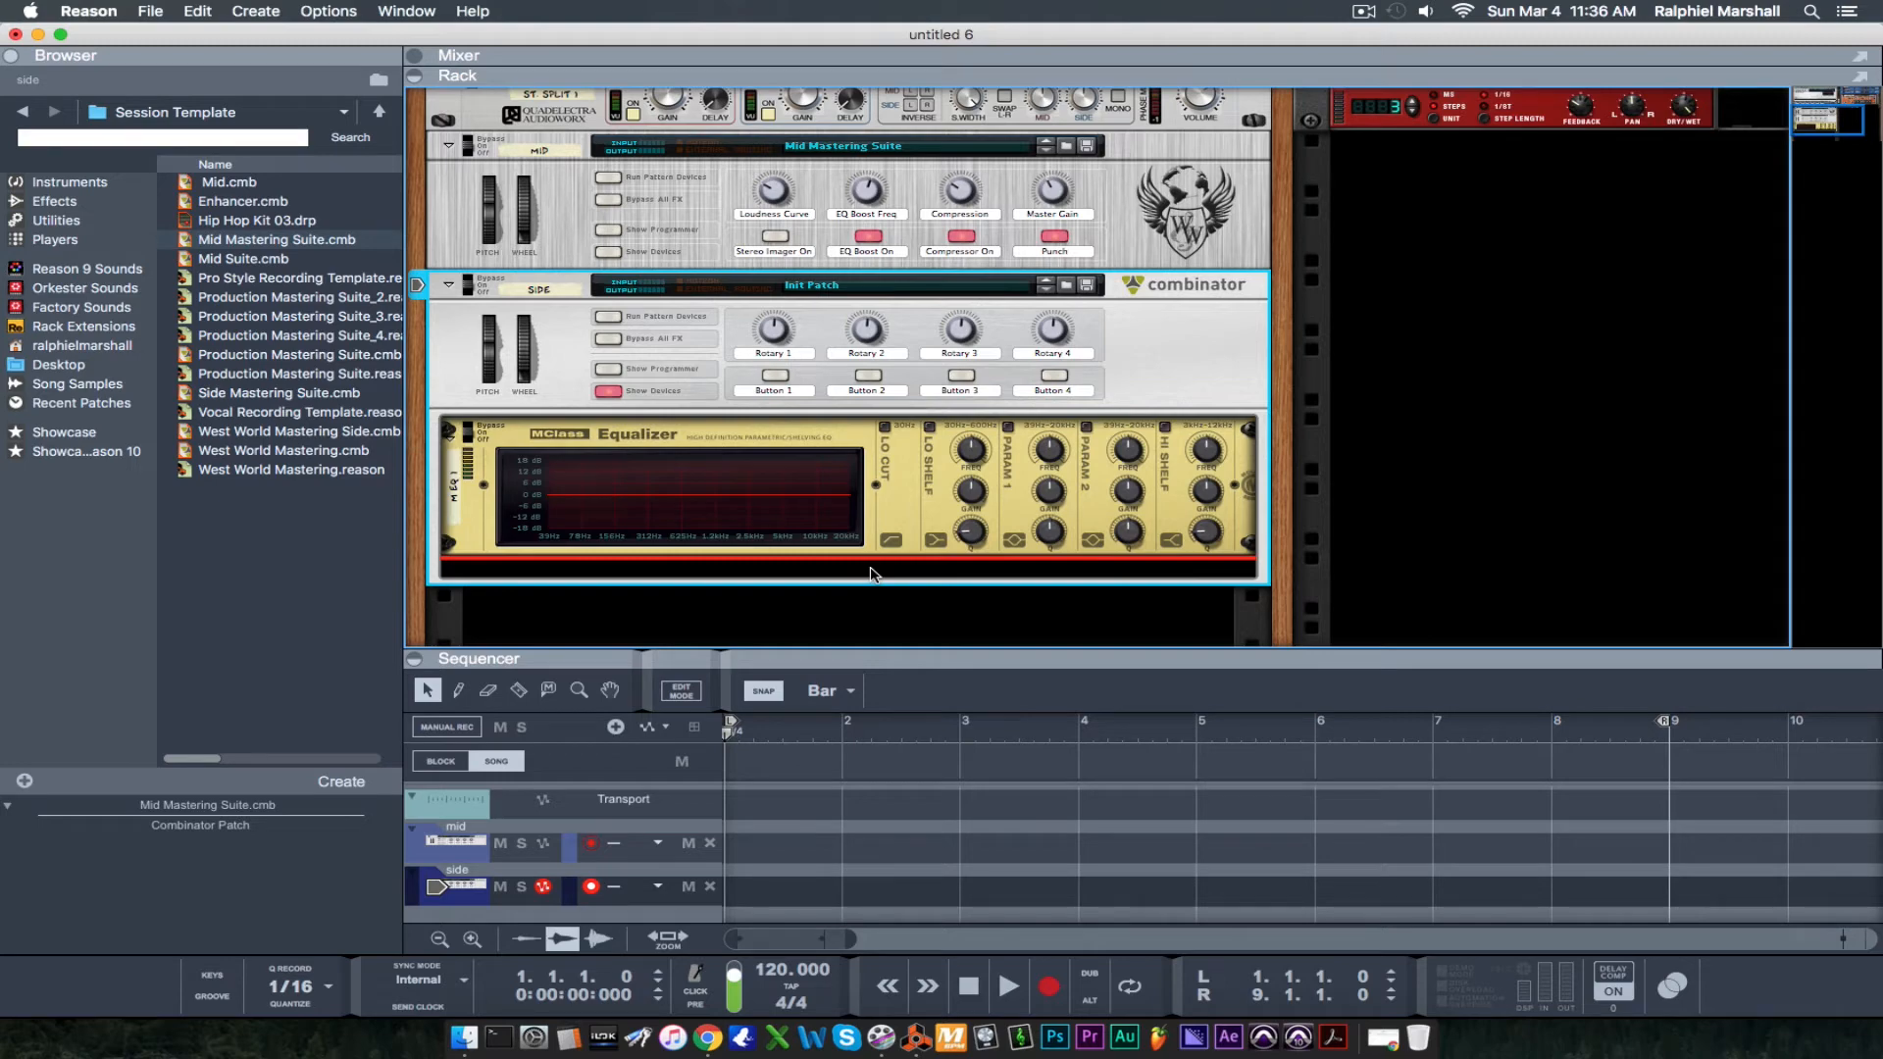
right_click(871, 575)
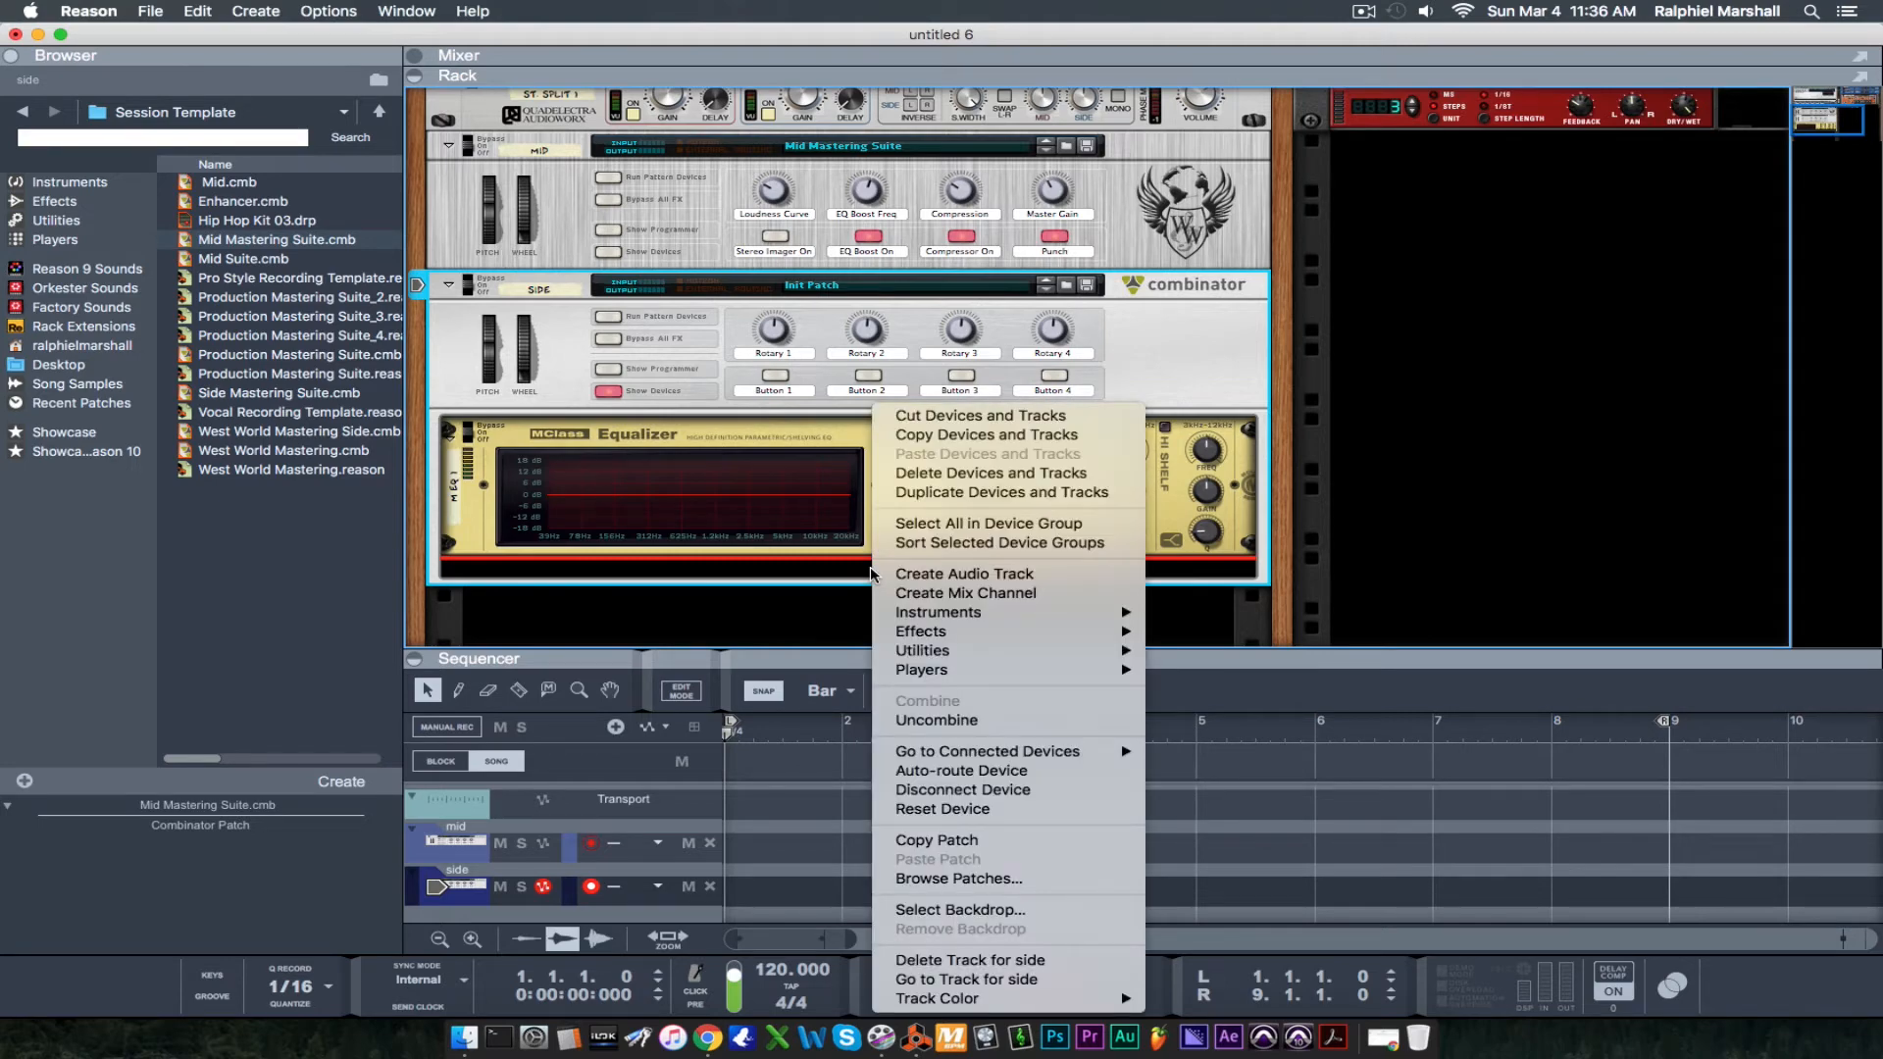
mouse_move(1030, 633)
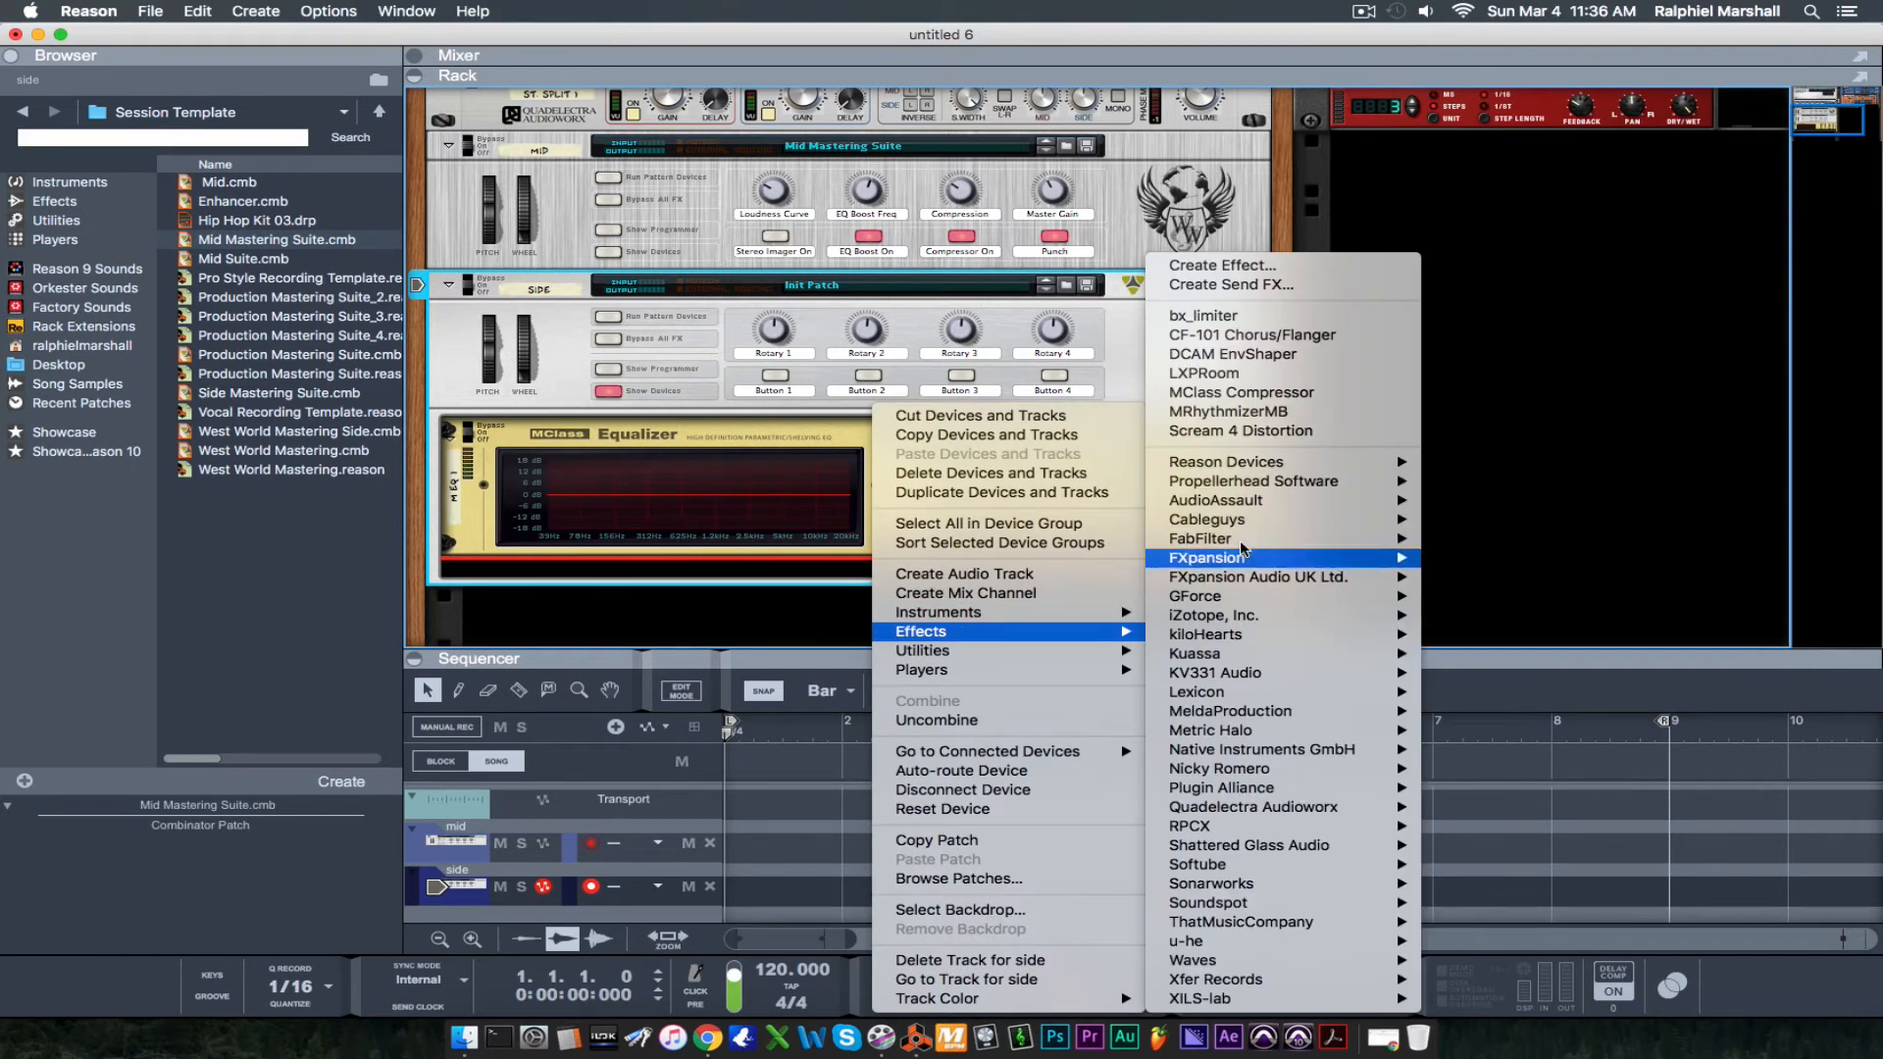
mouse_move(1253, 469)
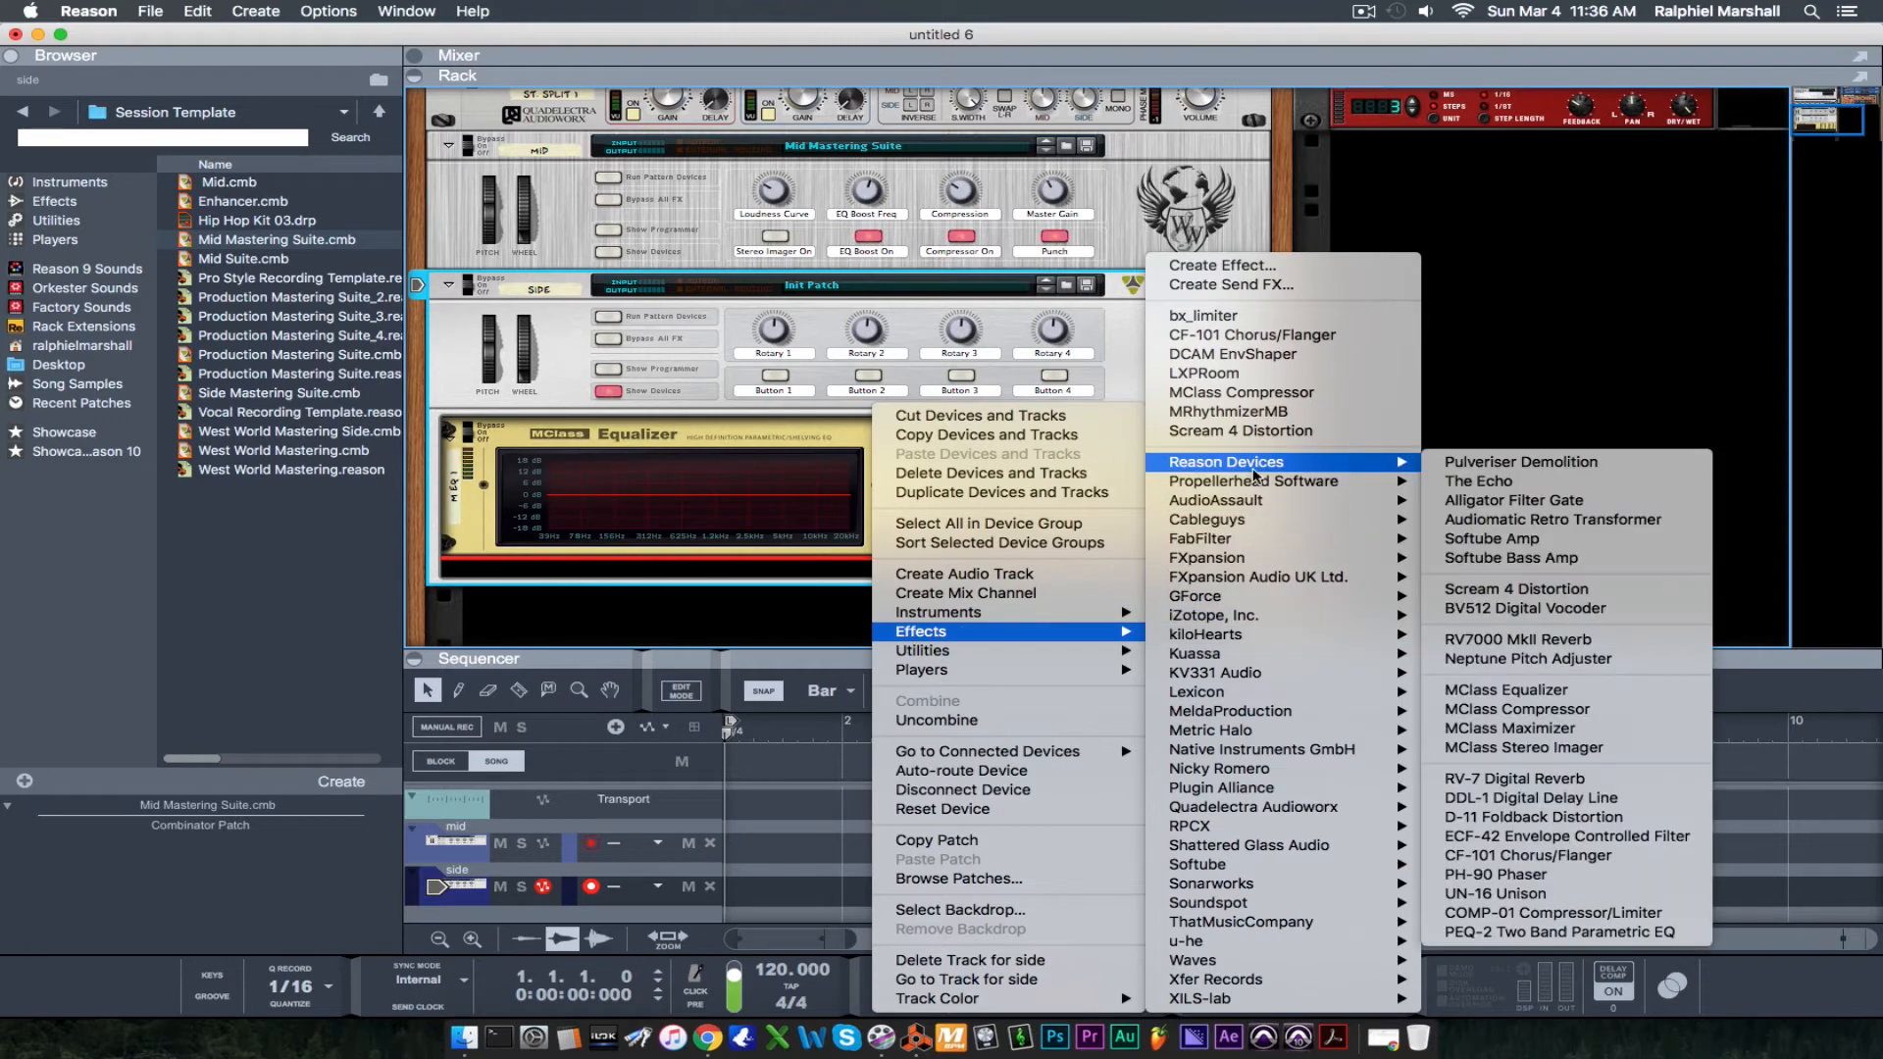
left_click(1509, 731)
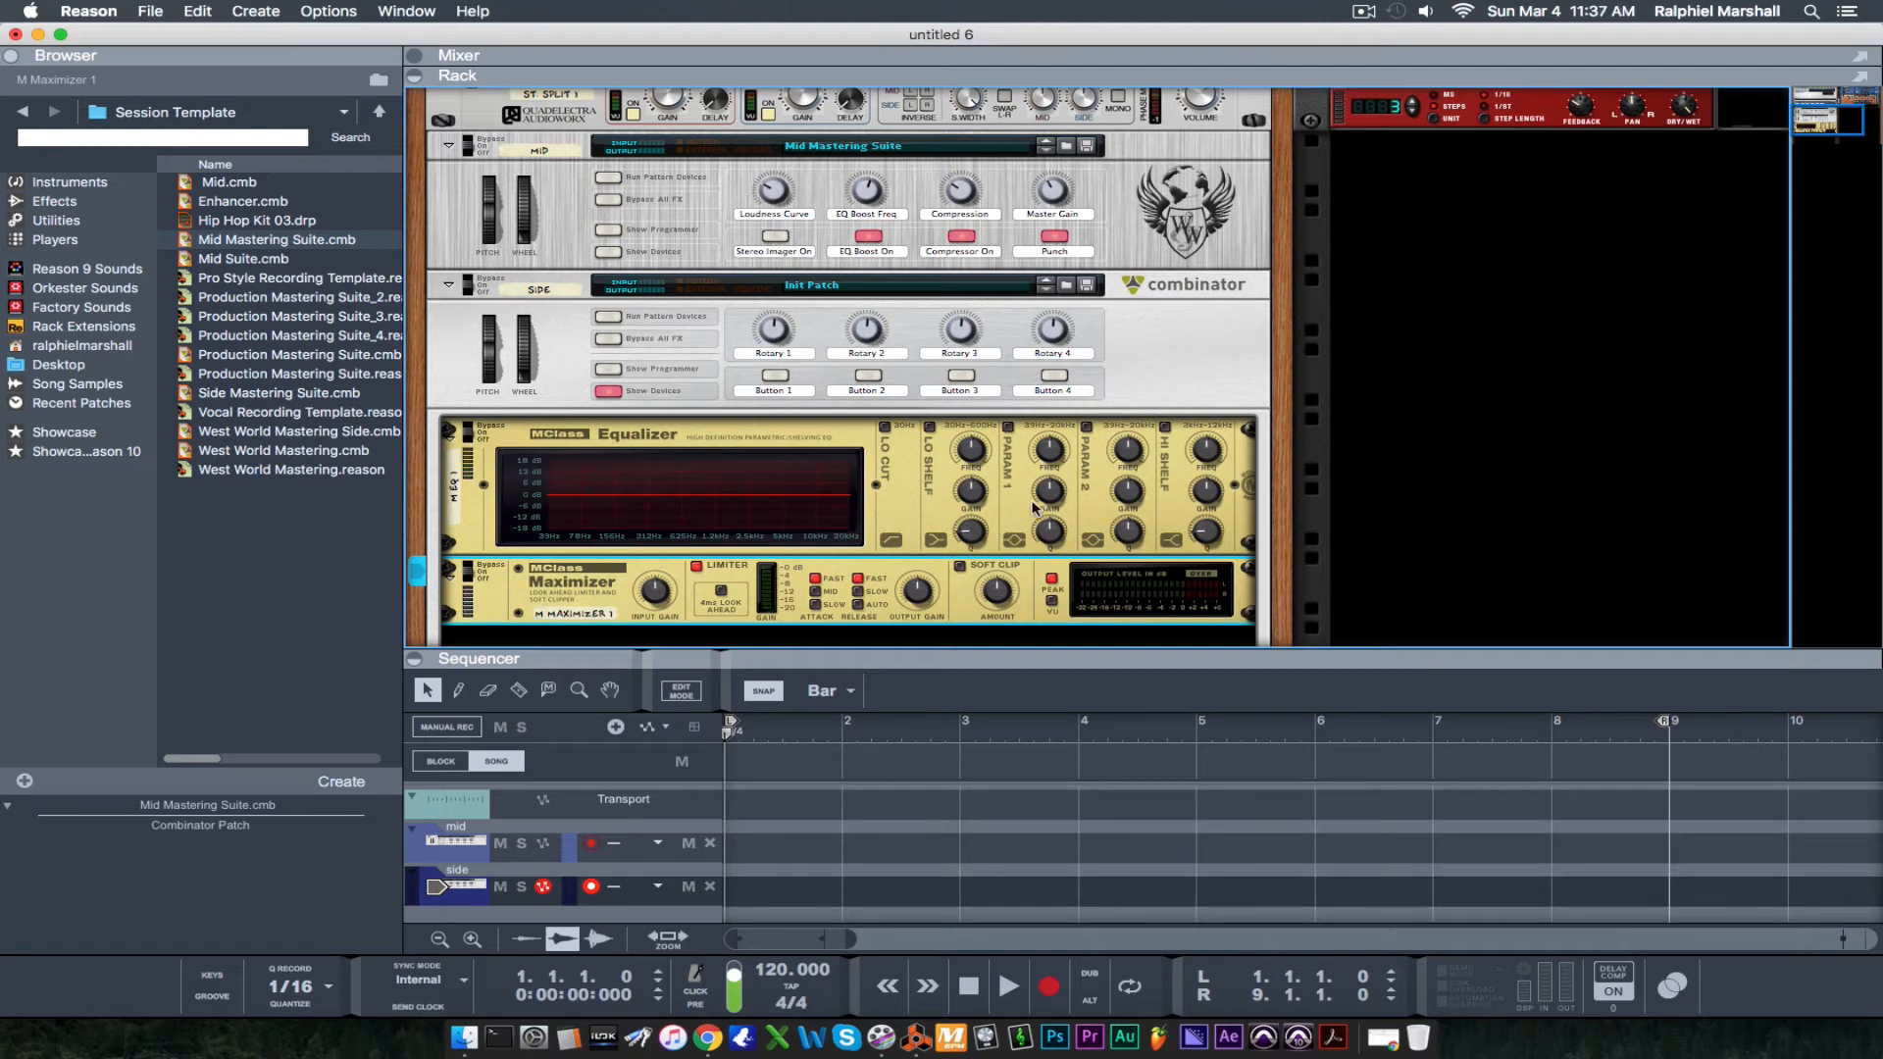
scroll(1005, 524, "up", 1)
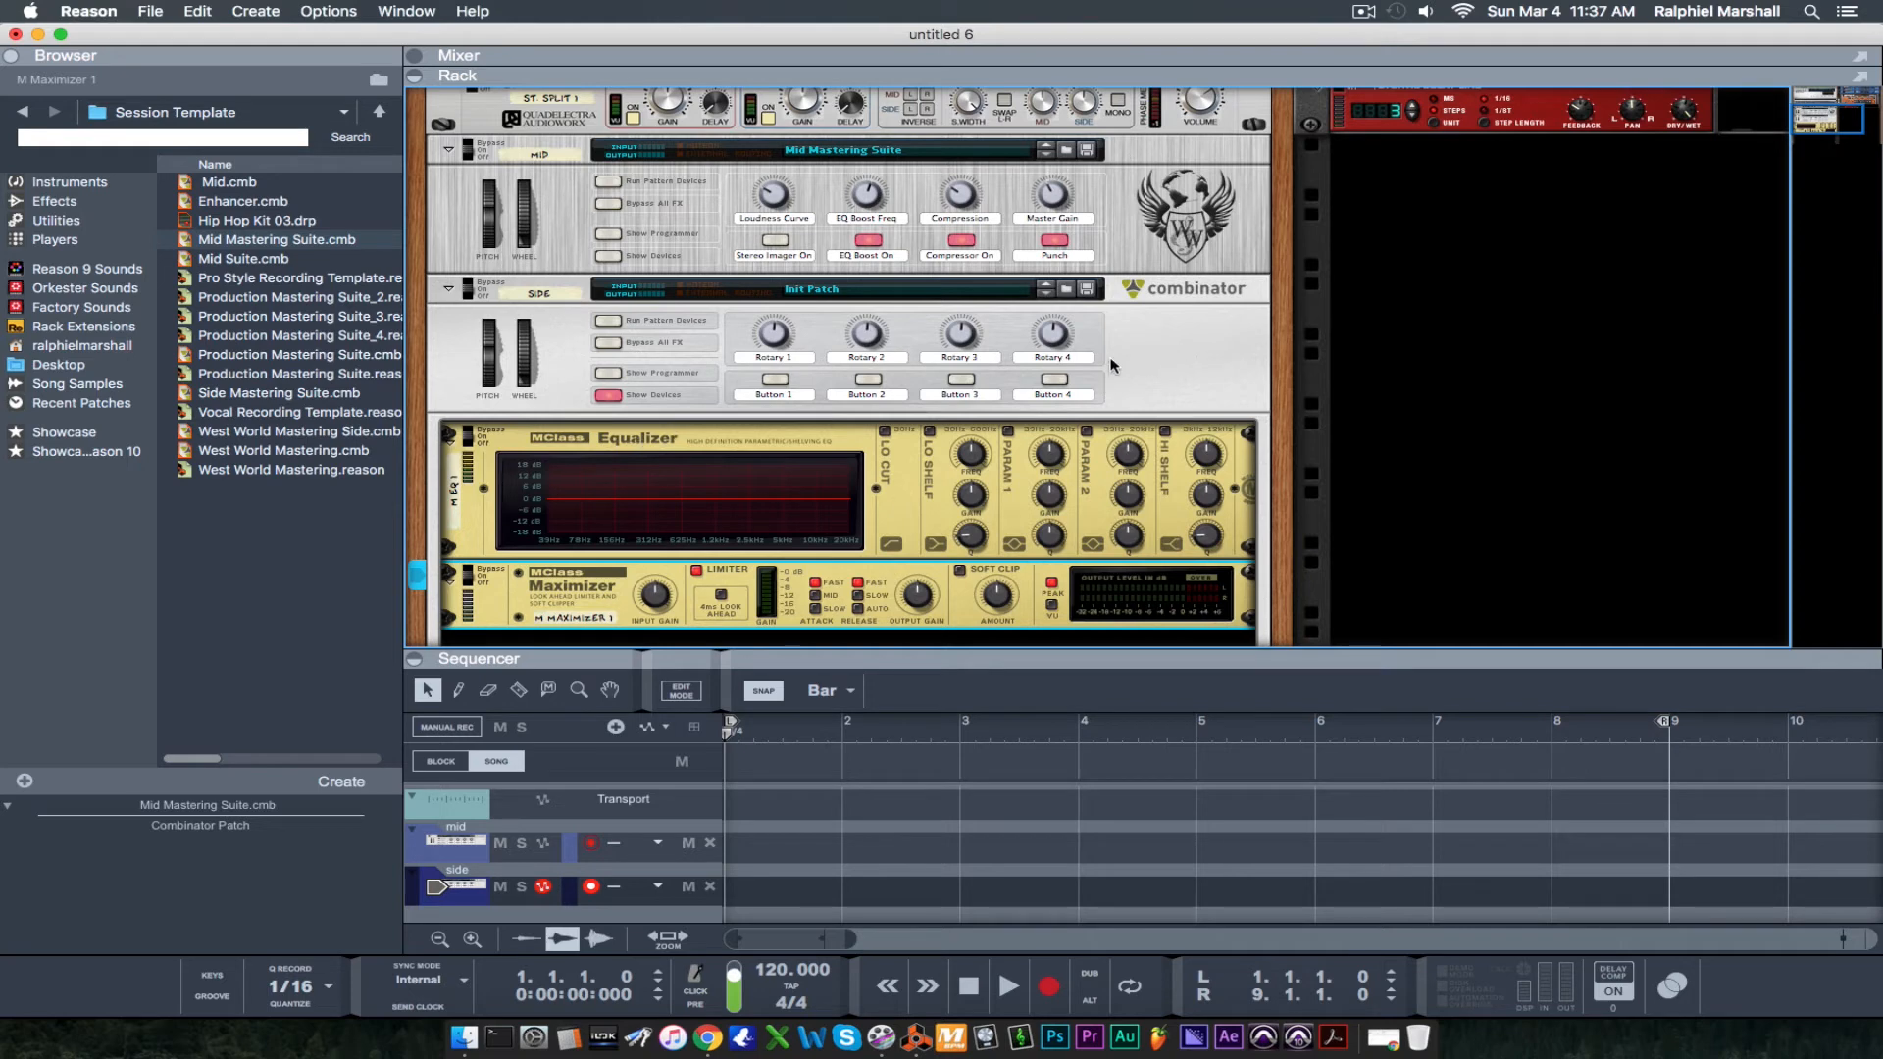
Step: Load the Side Mastering Suite.cmb patch into the side Combinator
left_click(610, 397)
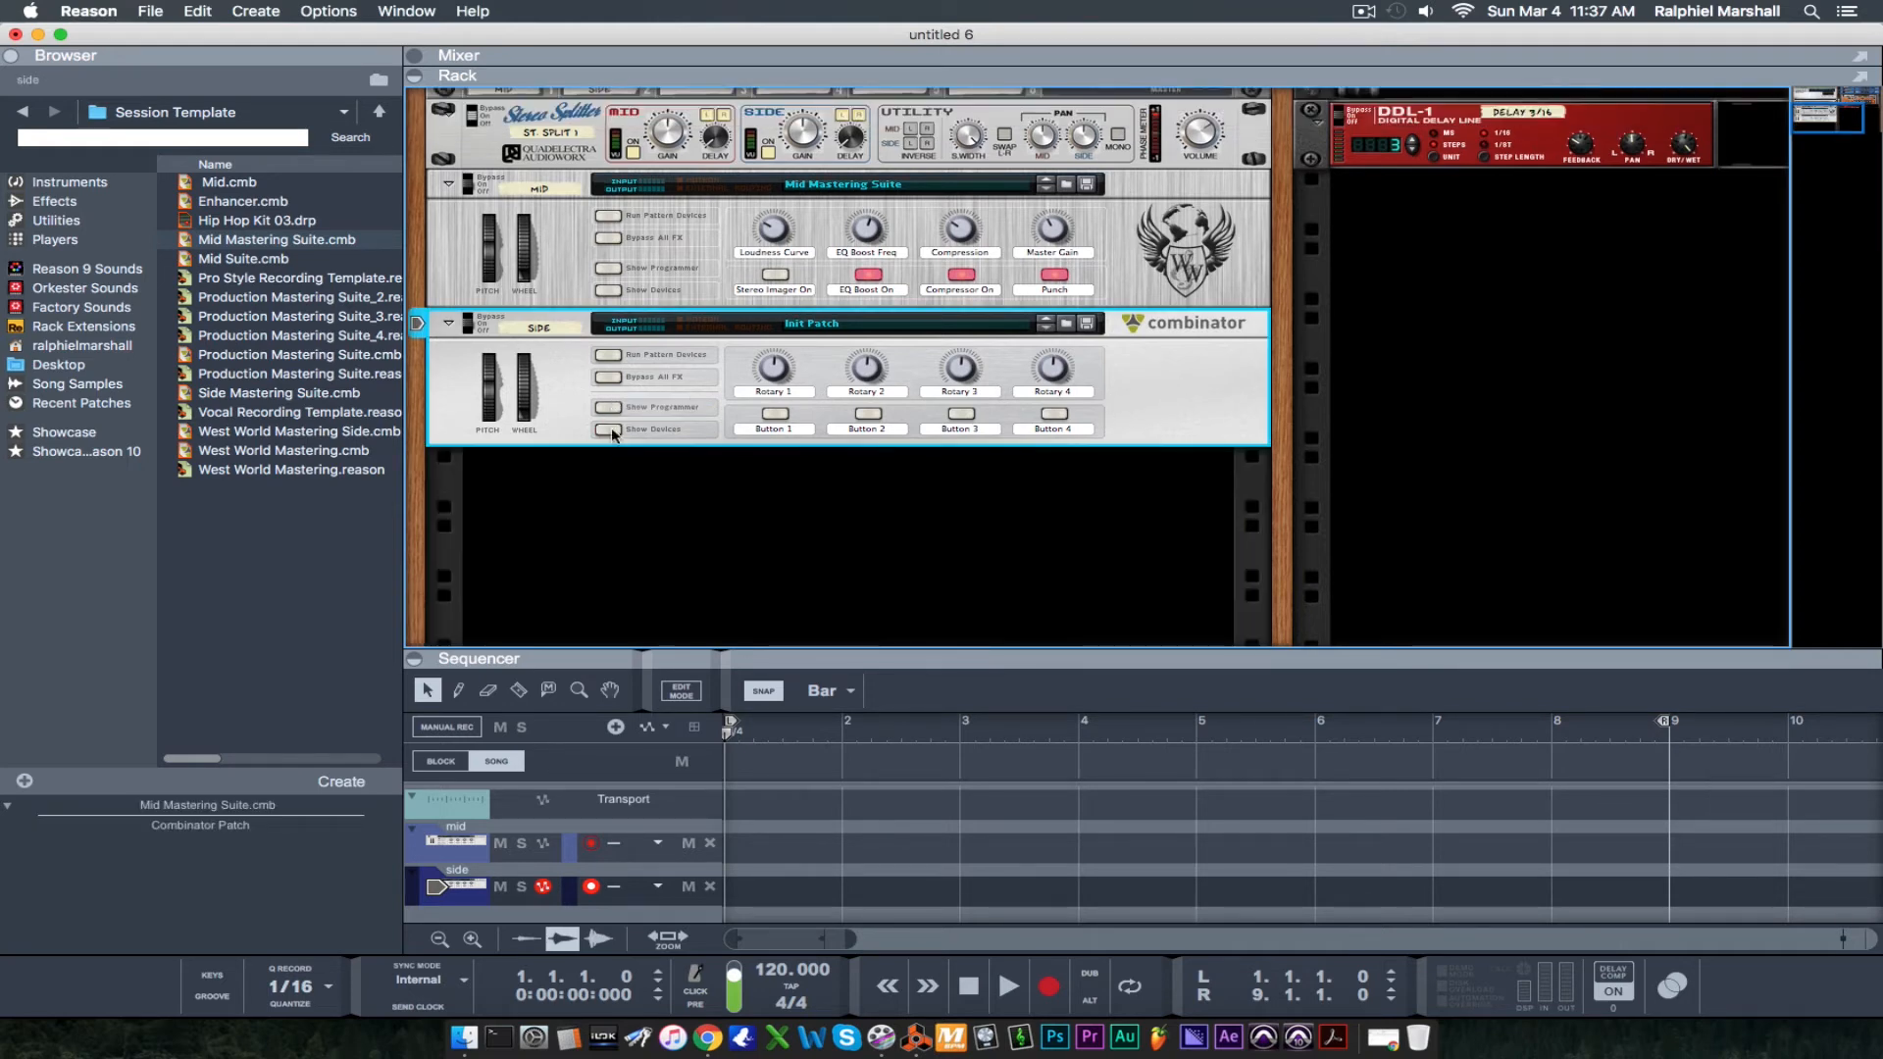
left_click(610, 429)
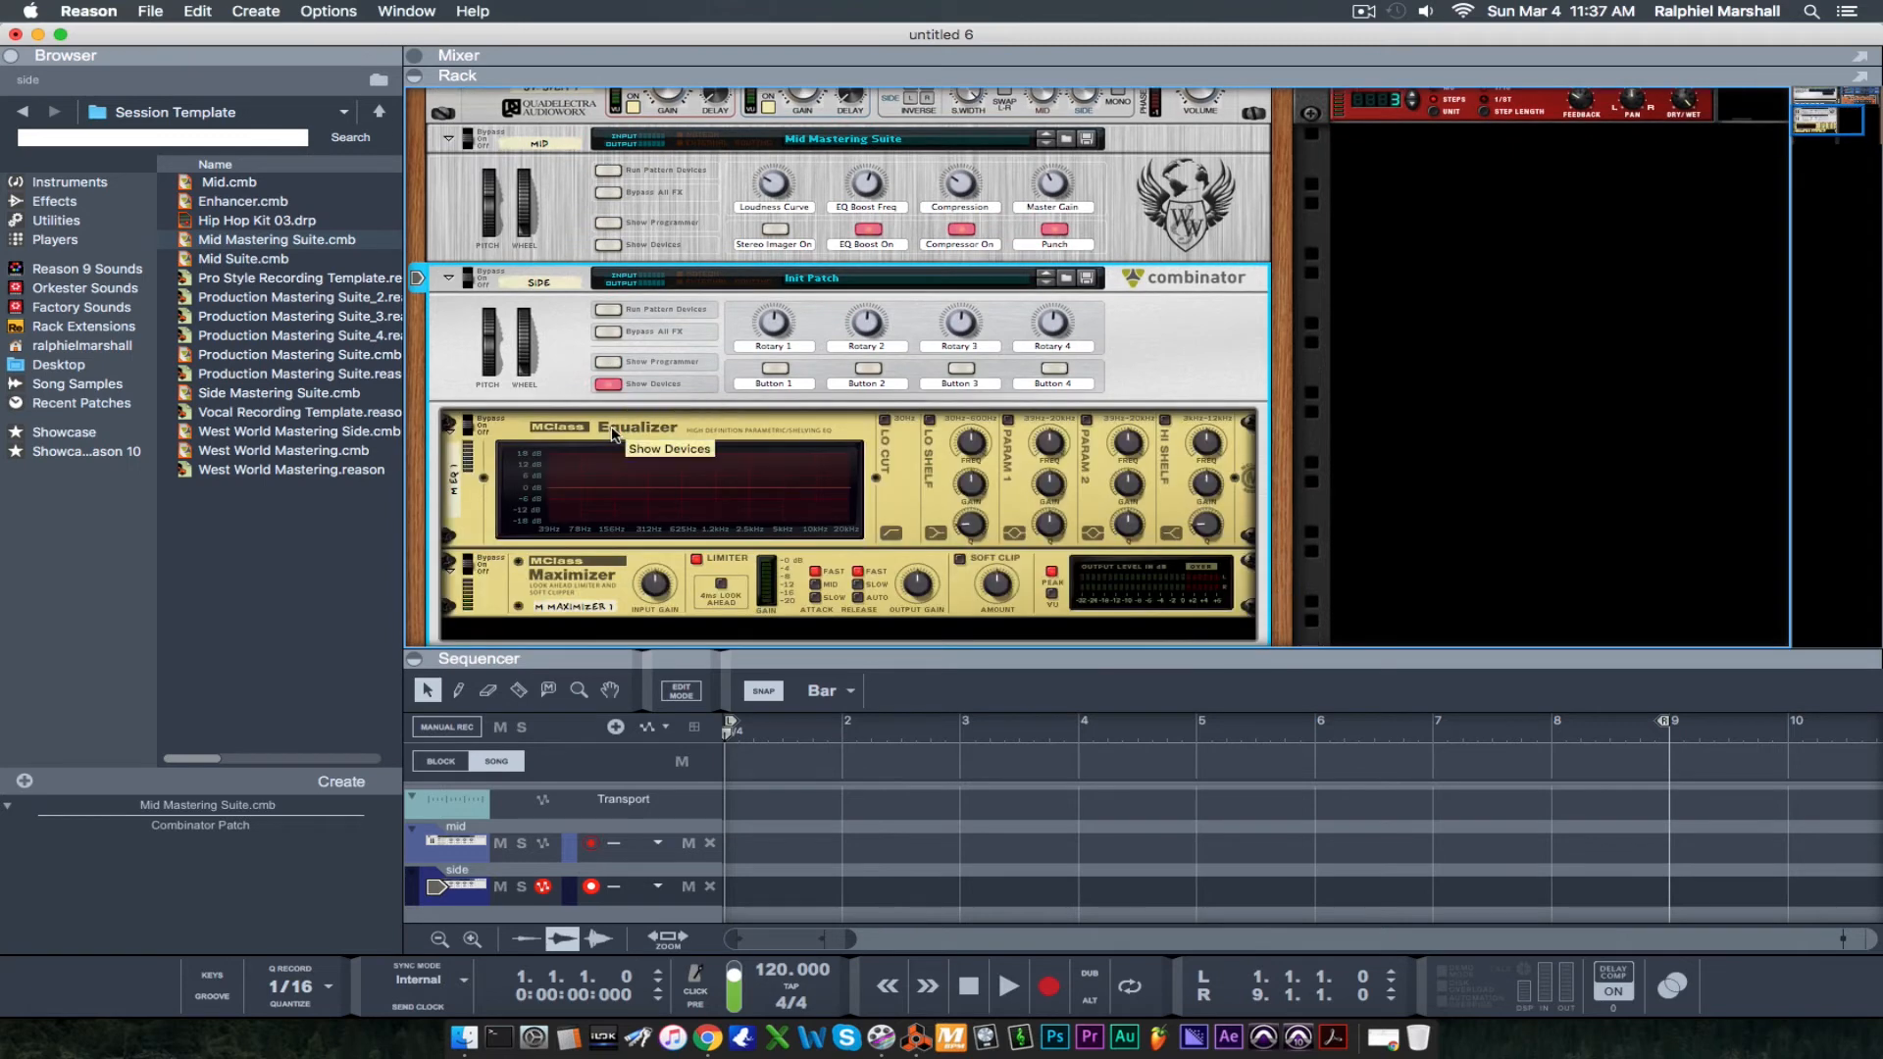
left_click(1066, 280)
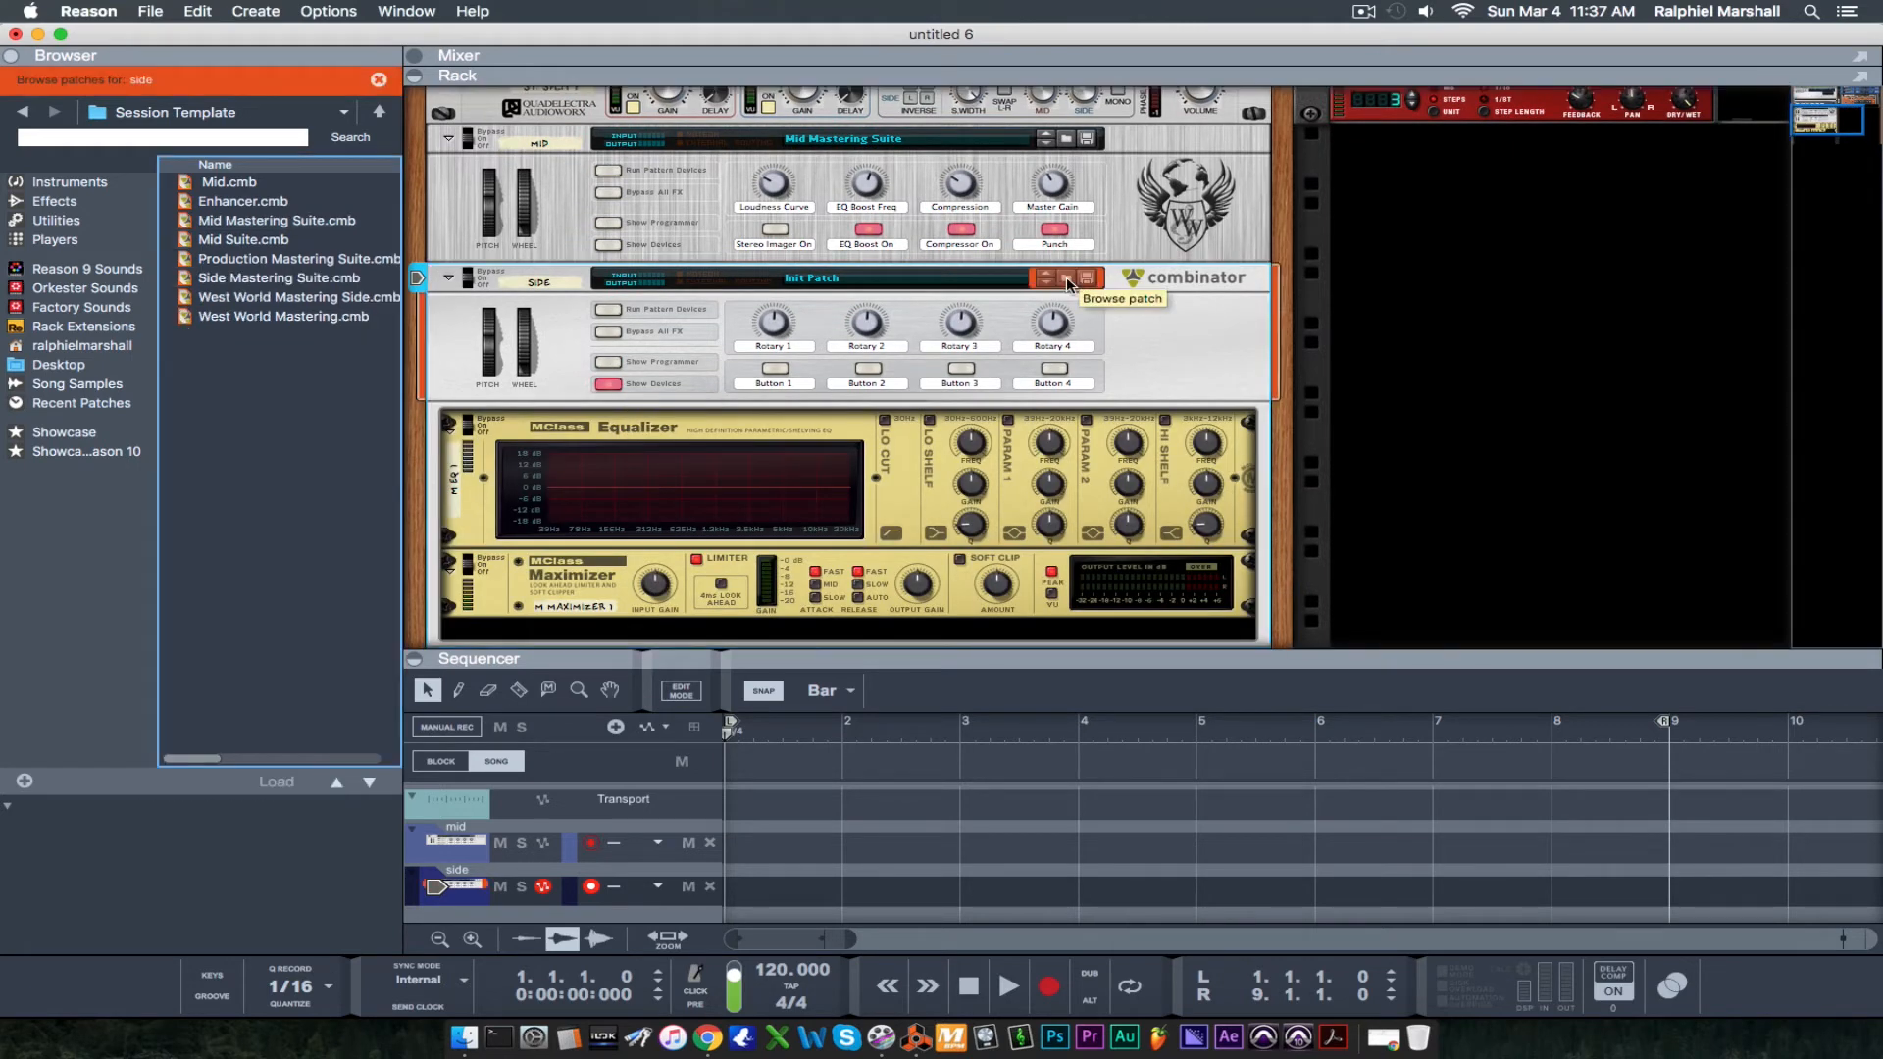
mouse_move(976, 533)
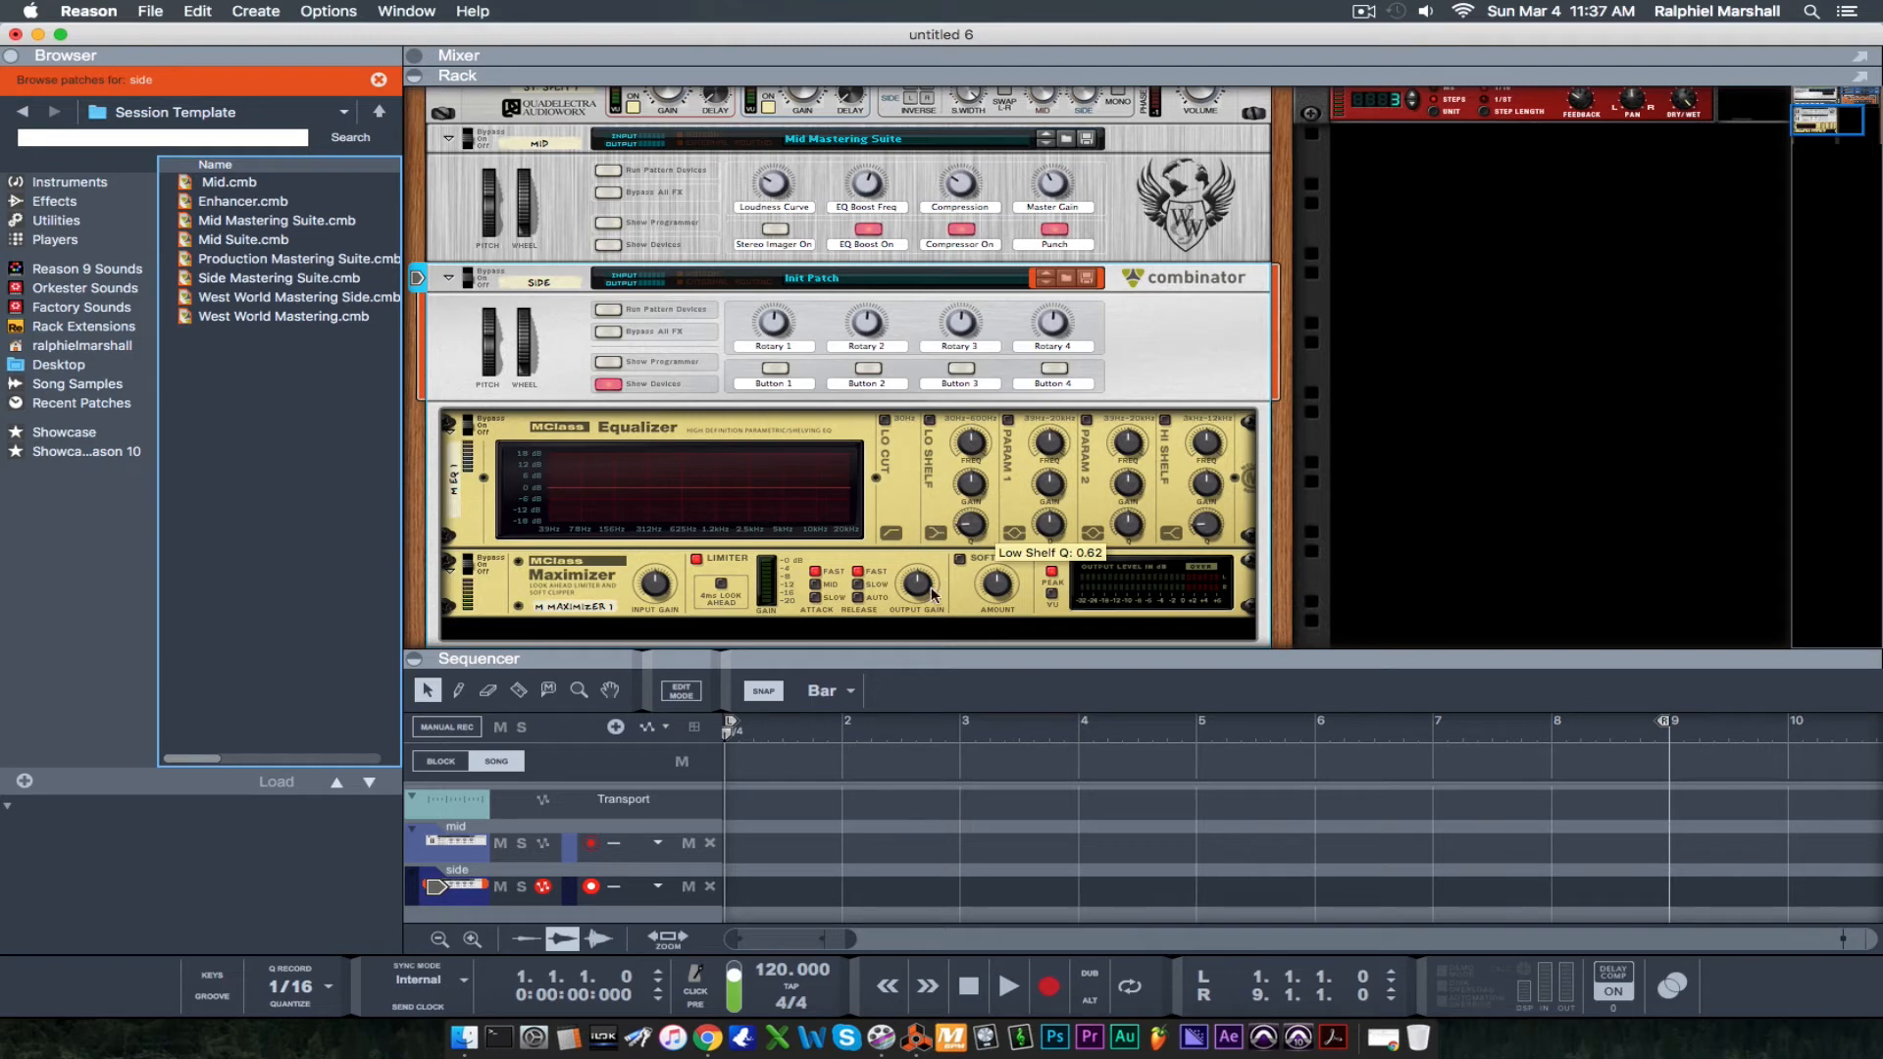
left_click(254, 281)
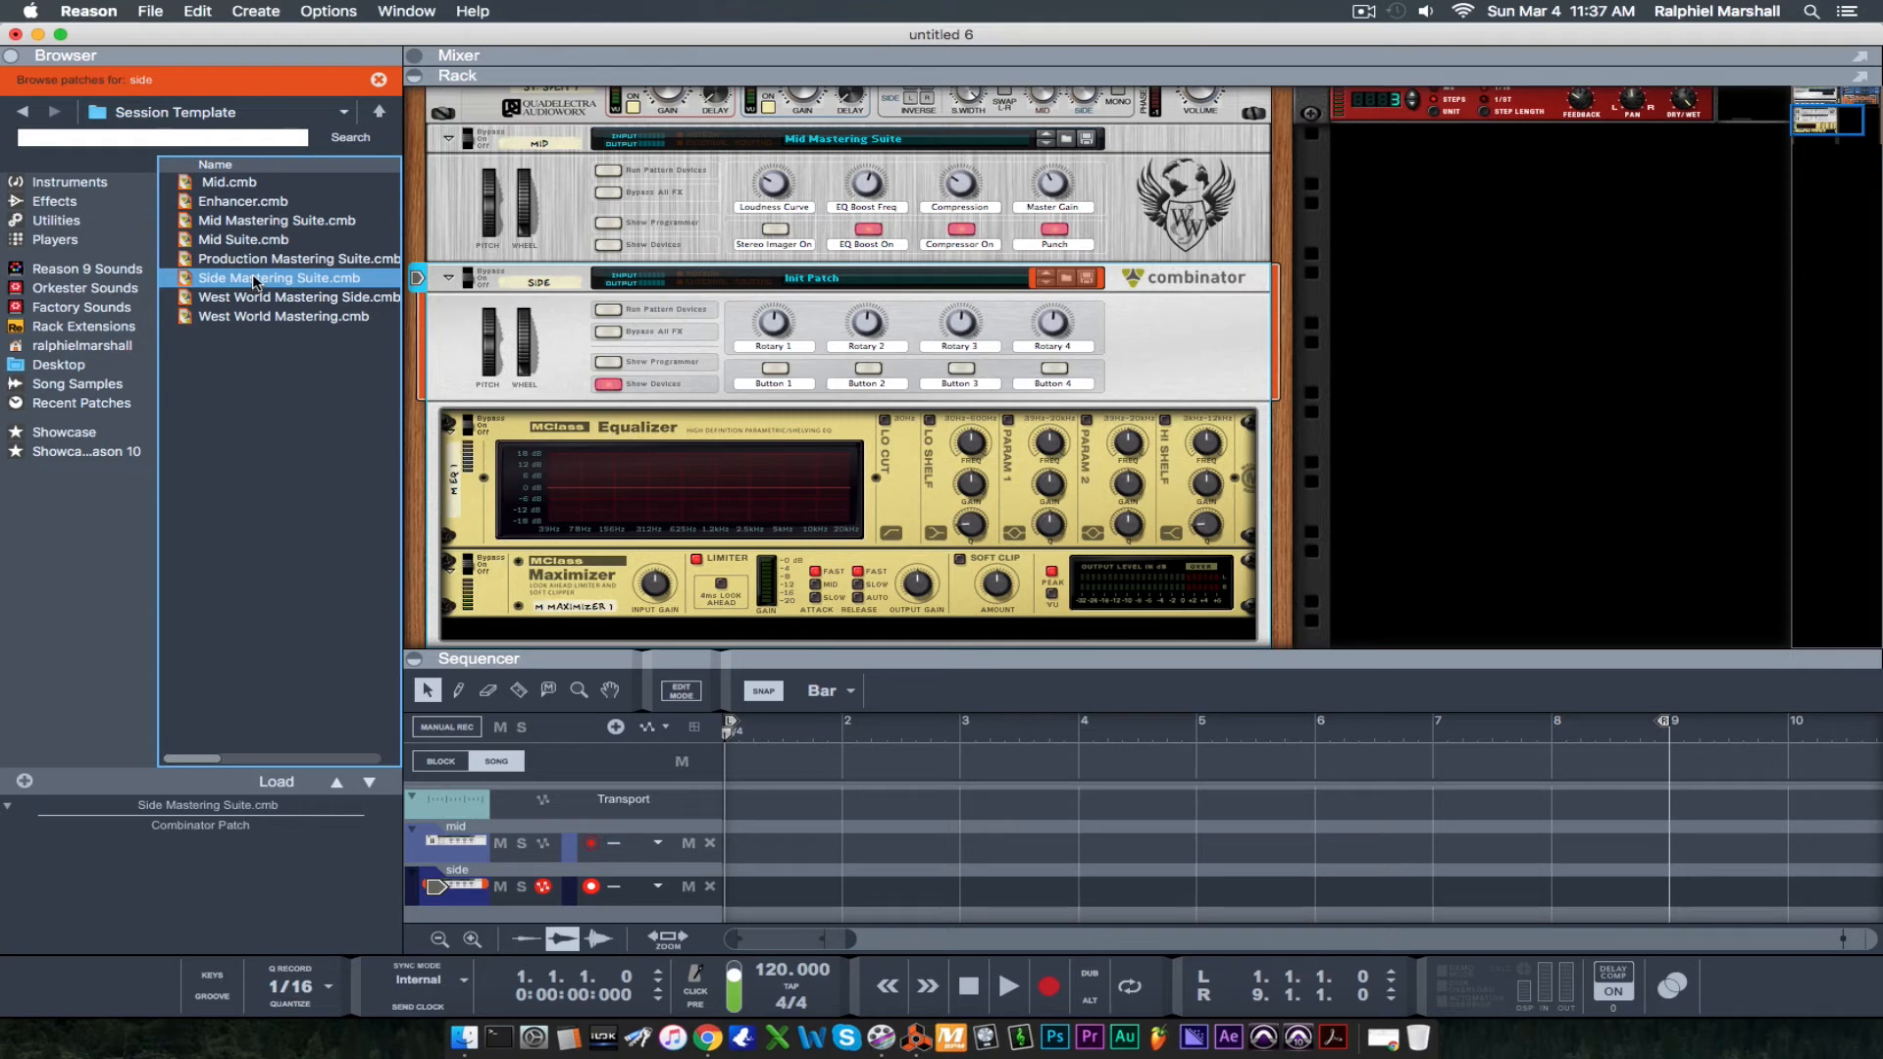
double_click(255, 282)
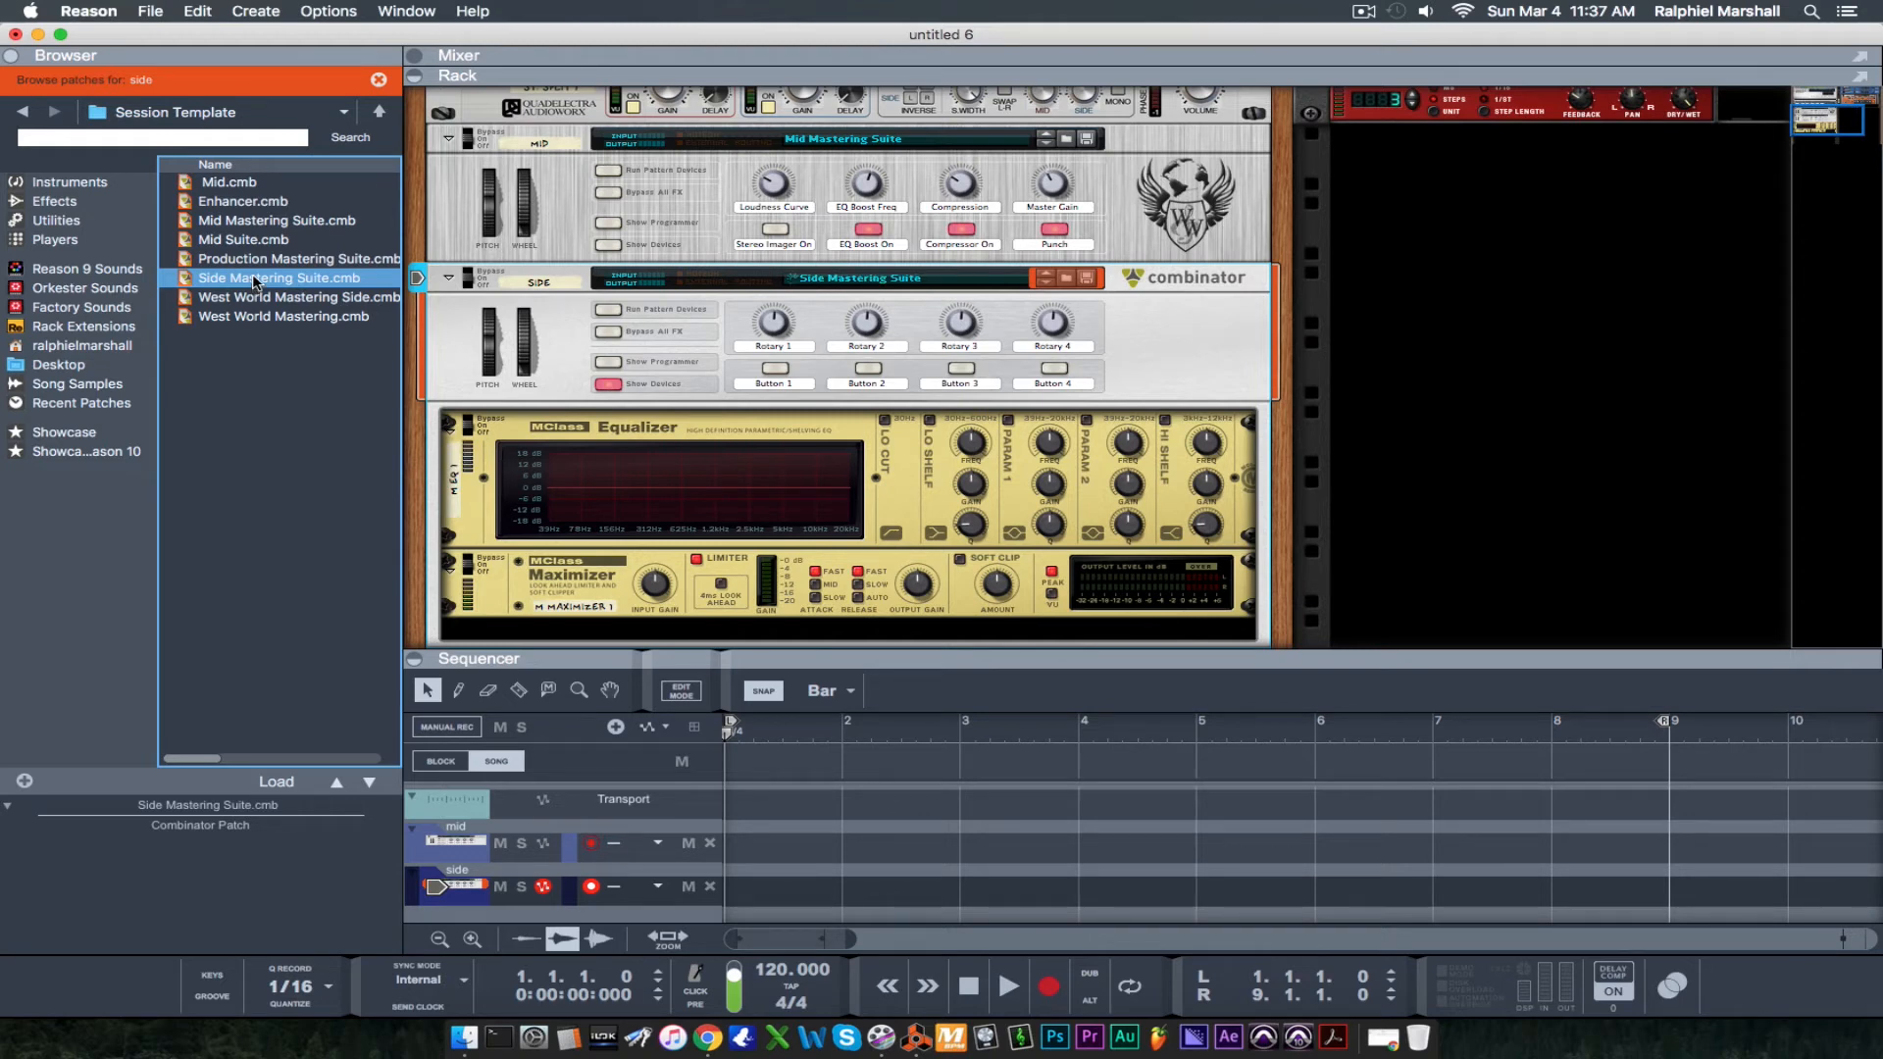
Step: Examine the MClass Equalizer's band settings inside the side Combinator and hide the Combinator's devices
left_click(859, 572)
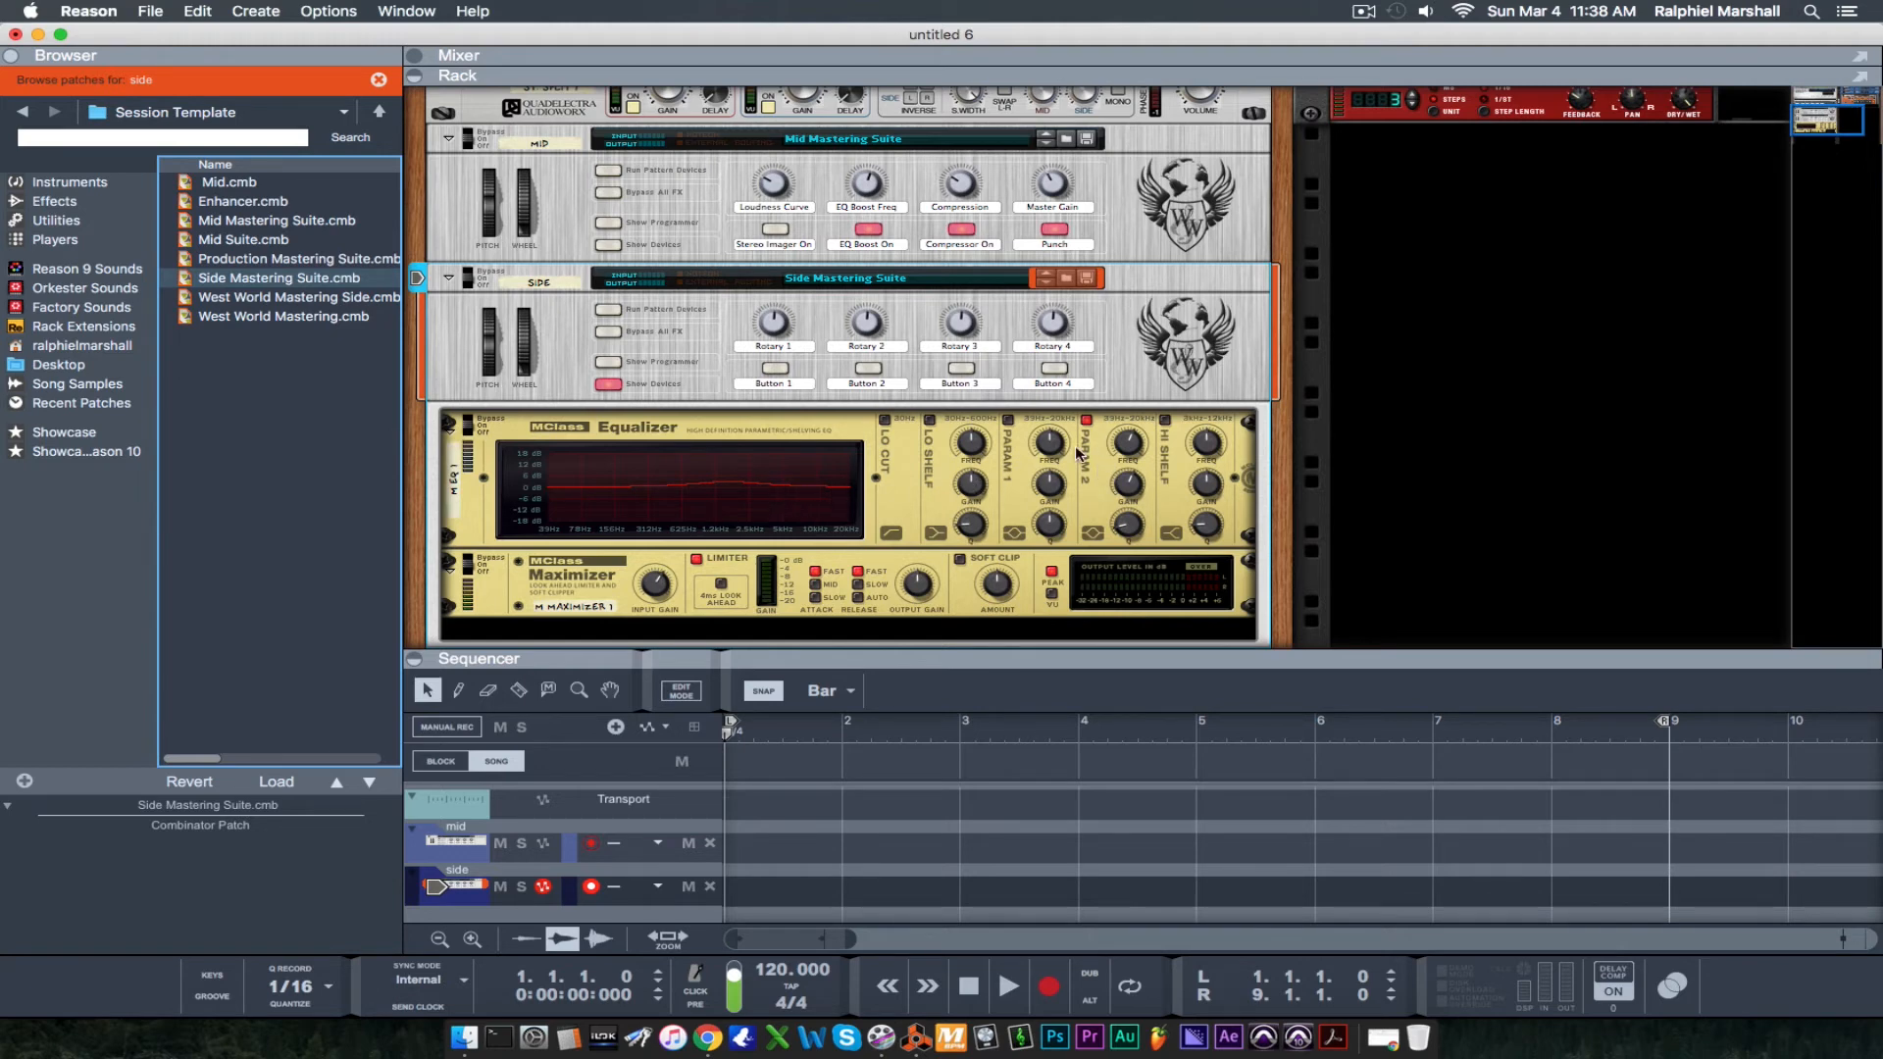
left_click(1130, 448)
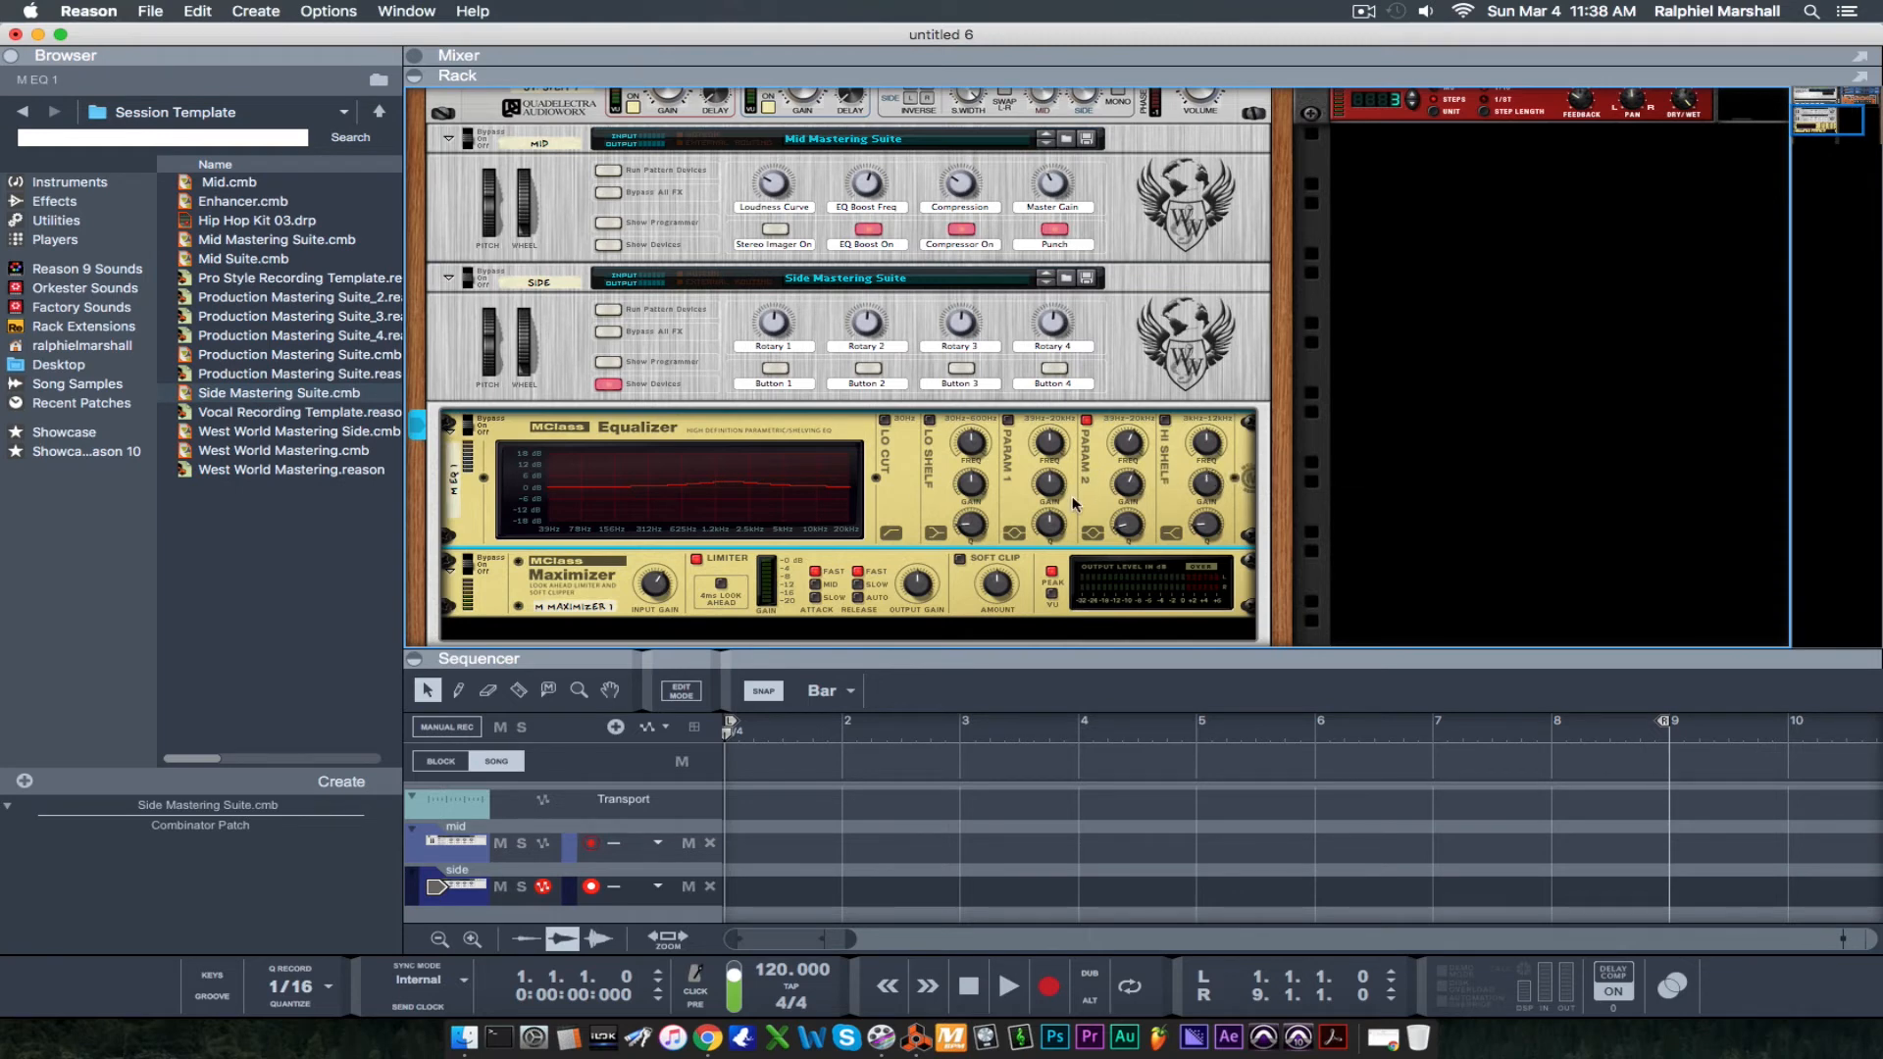
mouse_move(1120, 461)
left_click(609, 383)
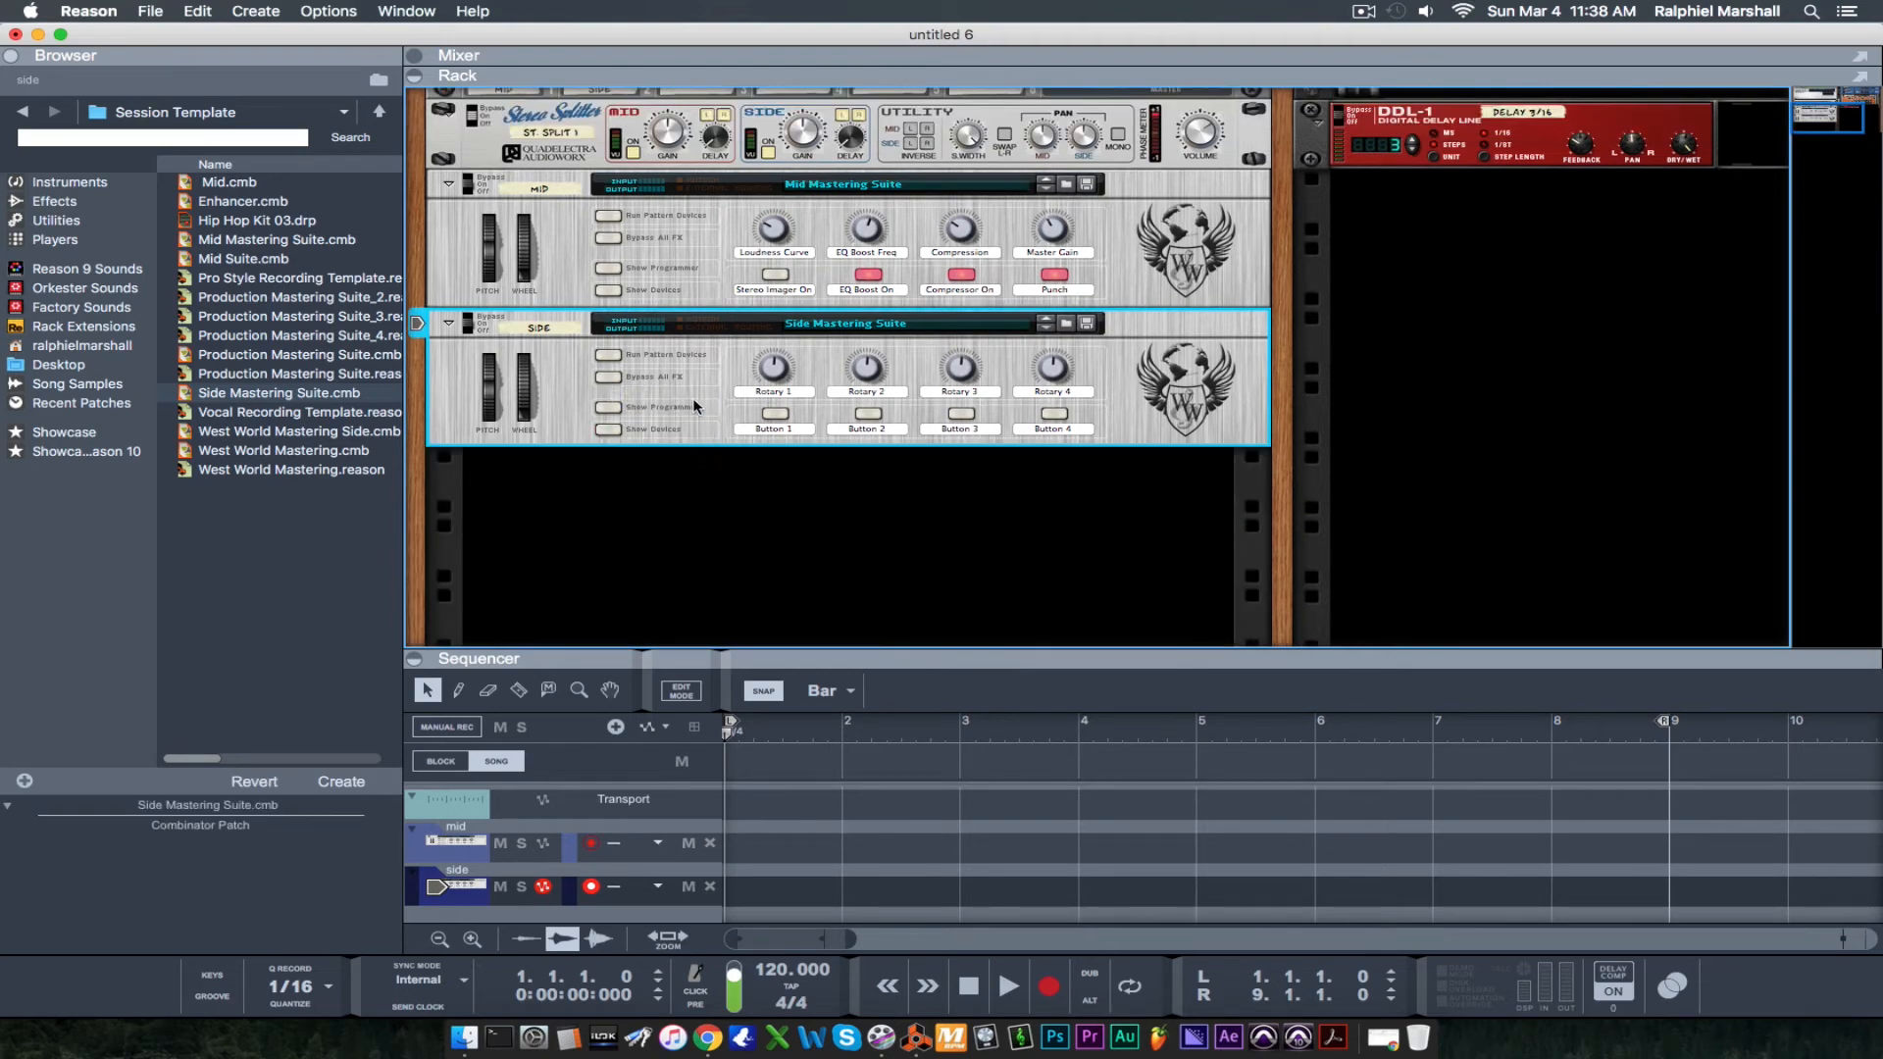
Step: Collapse the Master Section's insert FX area
scroll(695, 410, "up", 2)
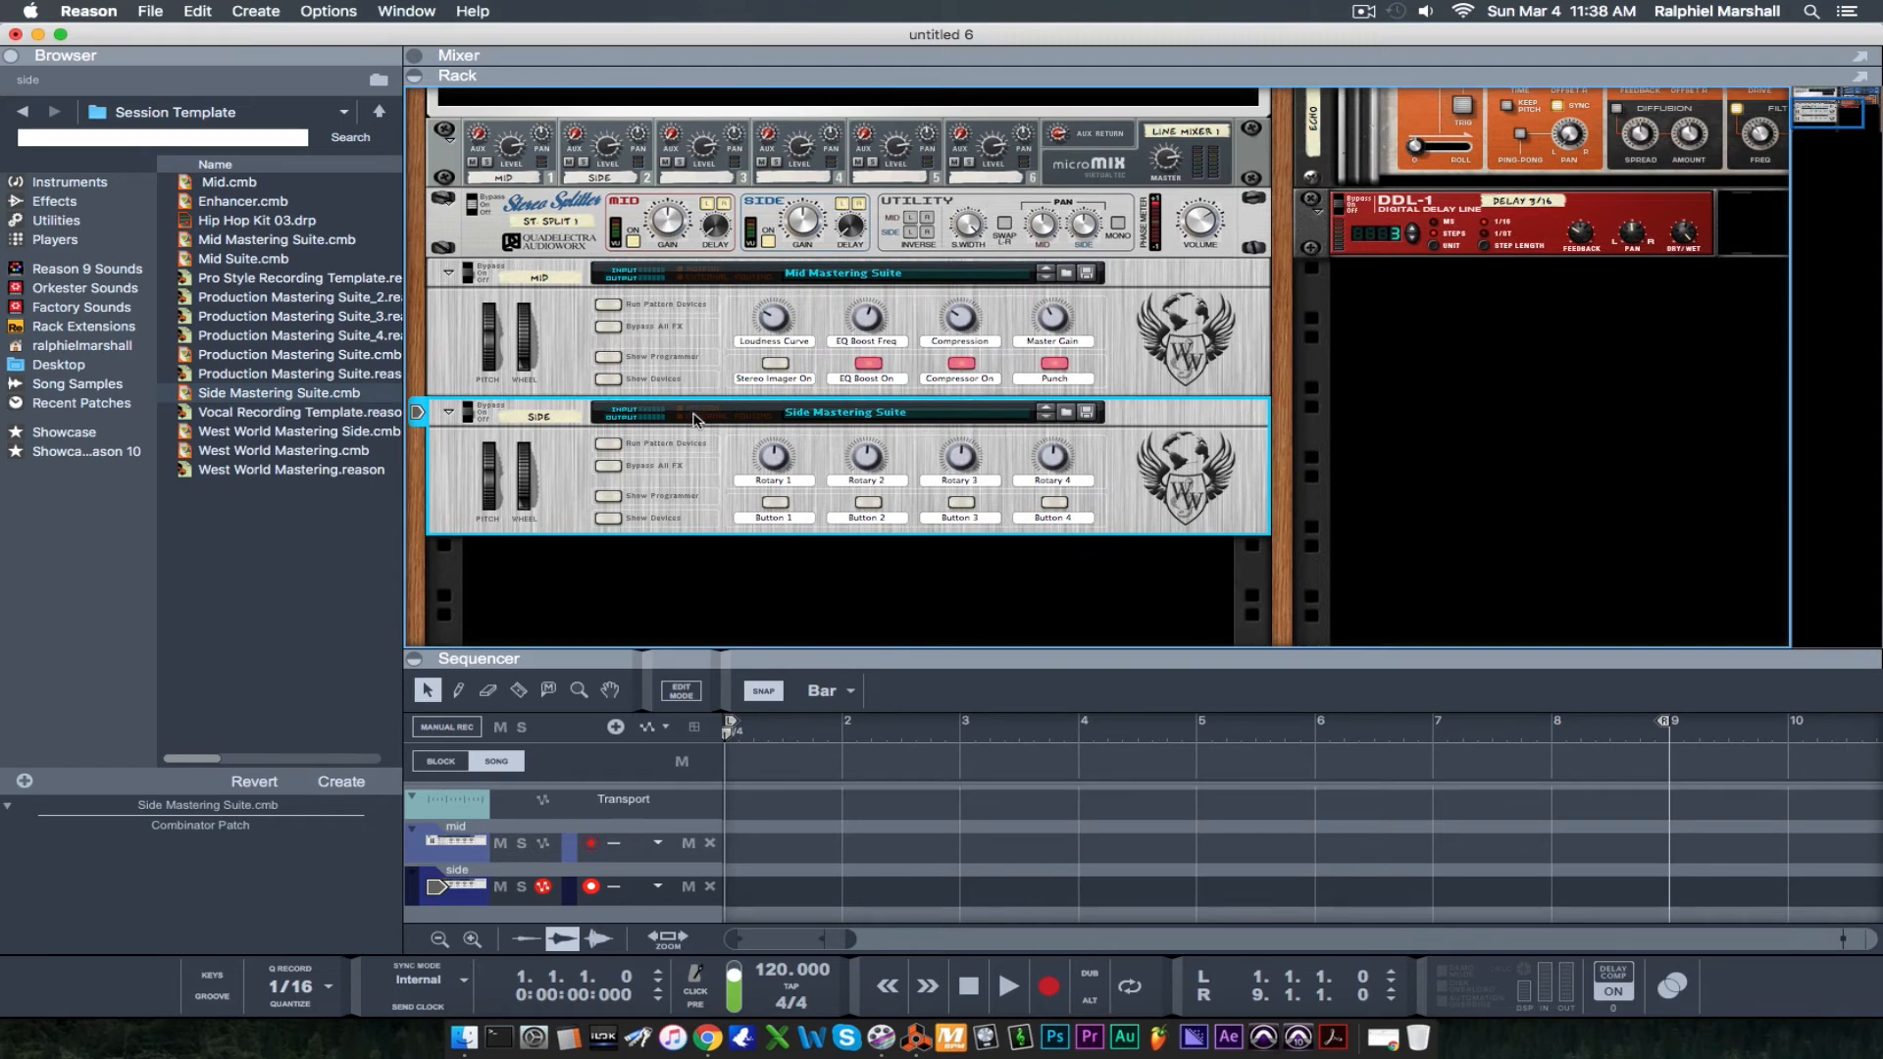
scroll(691, 417, "up", 2)
scroll(690, 422, "up", 1)
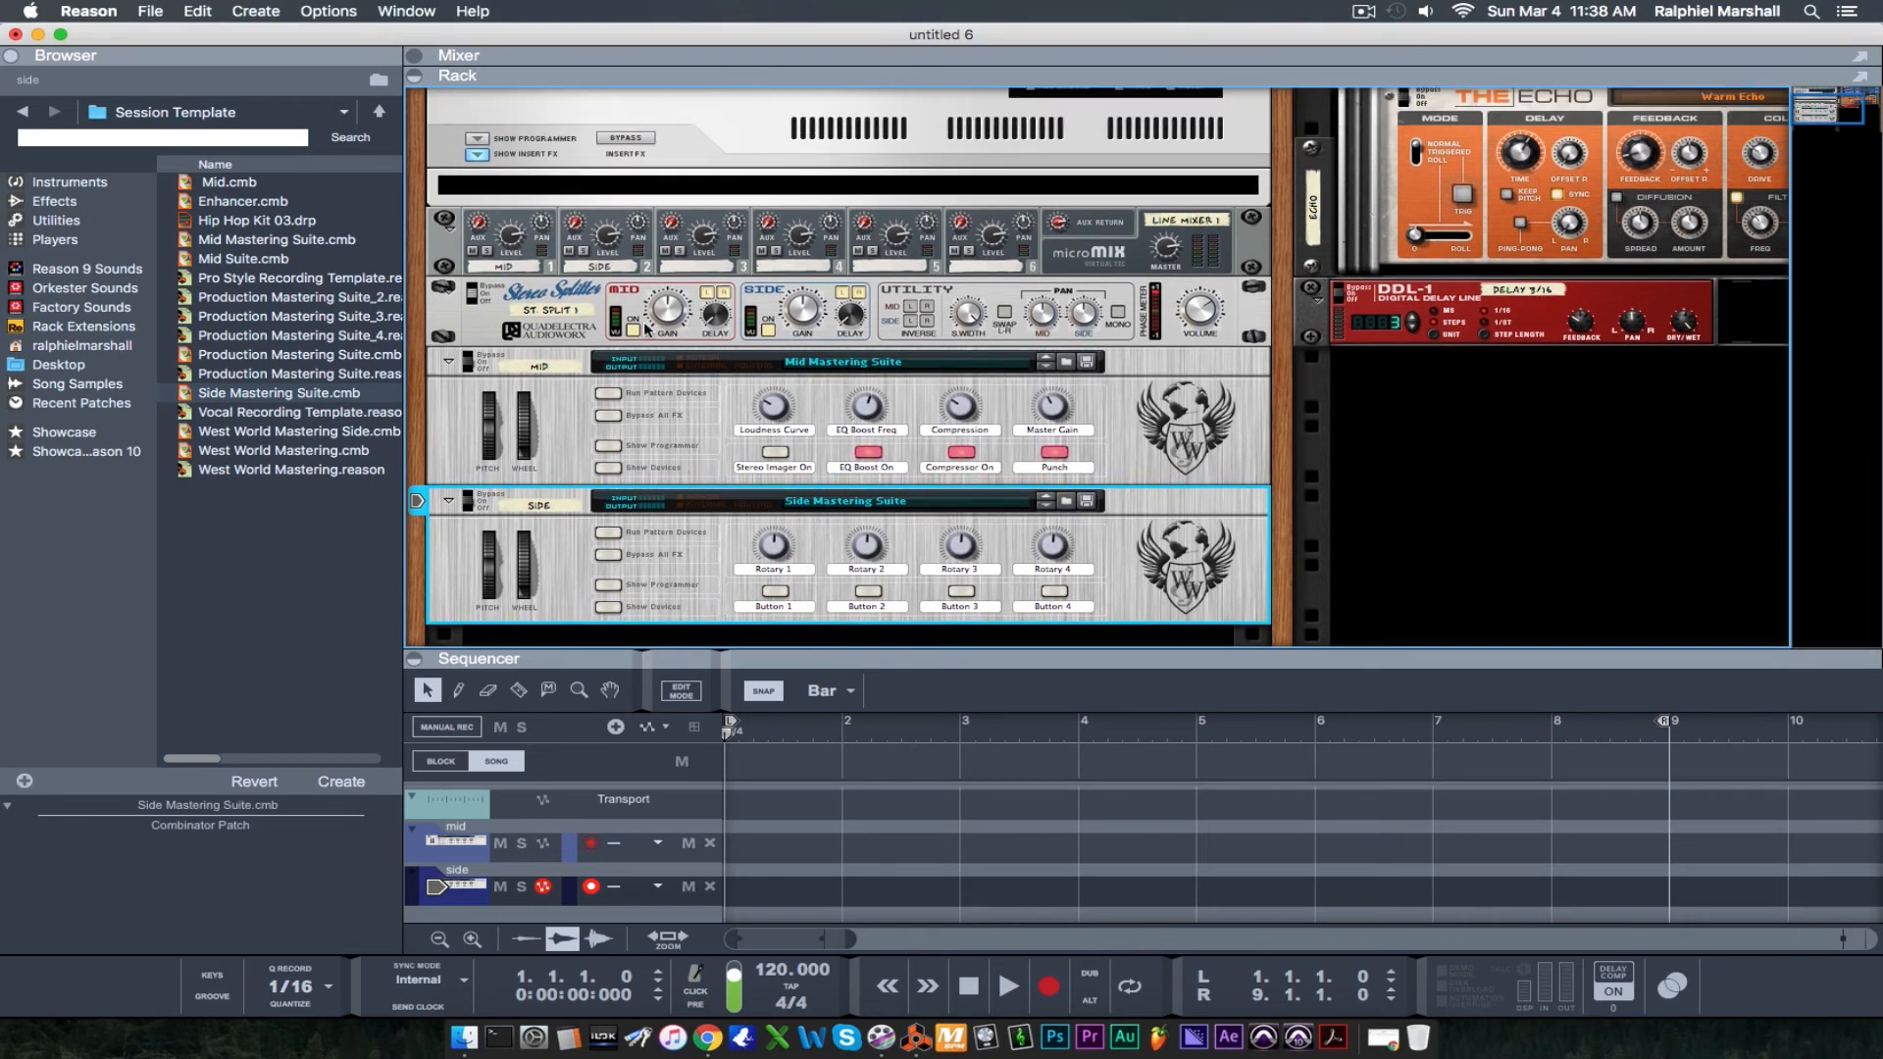
left_click(480, 157)
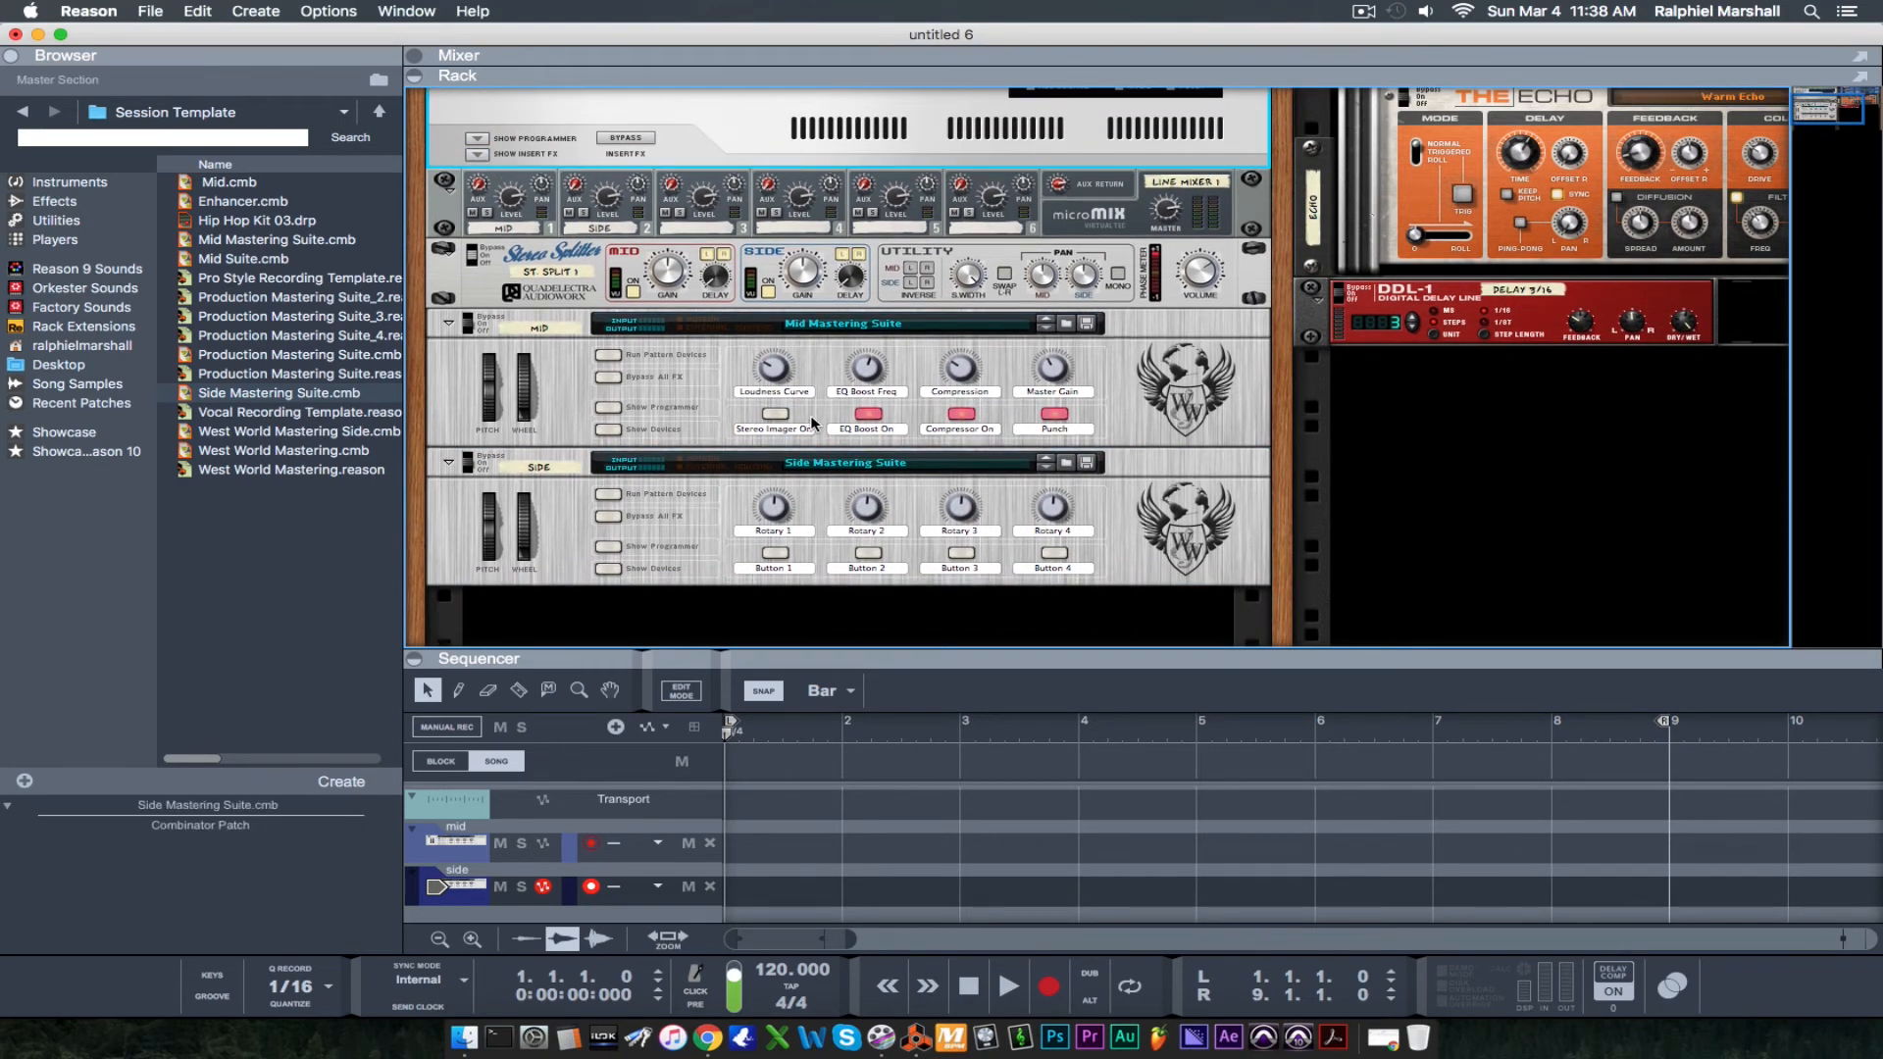
Step: Create a Massive instrument in the empty rack space below the side Combinator
scroll(810, 420, "down", 3)
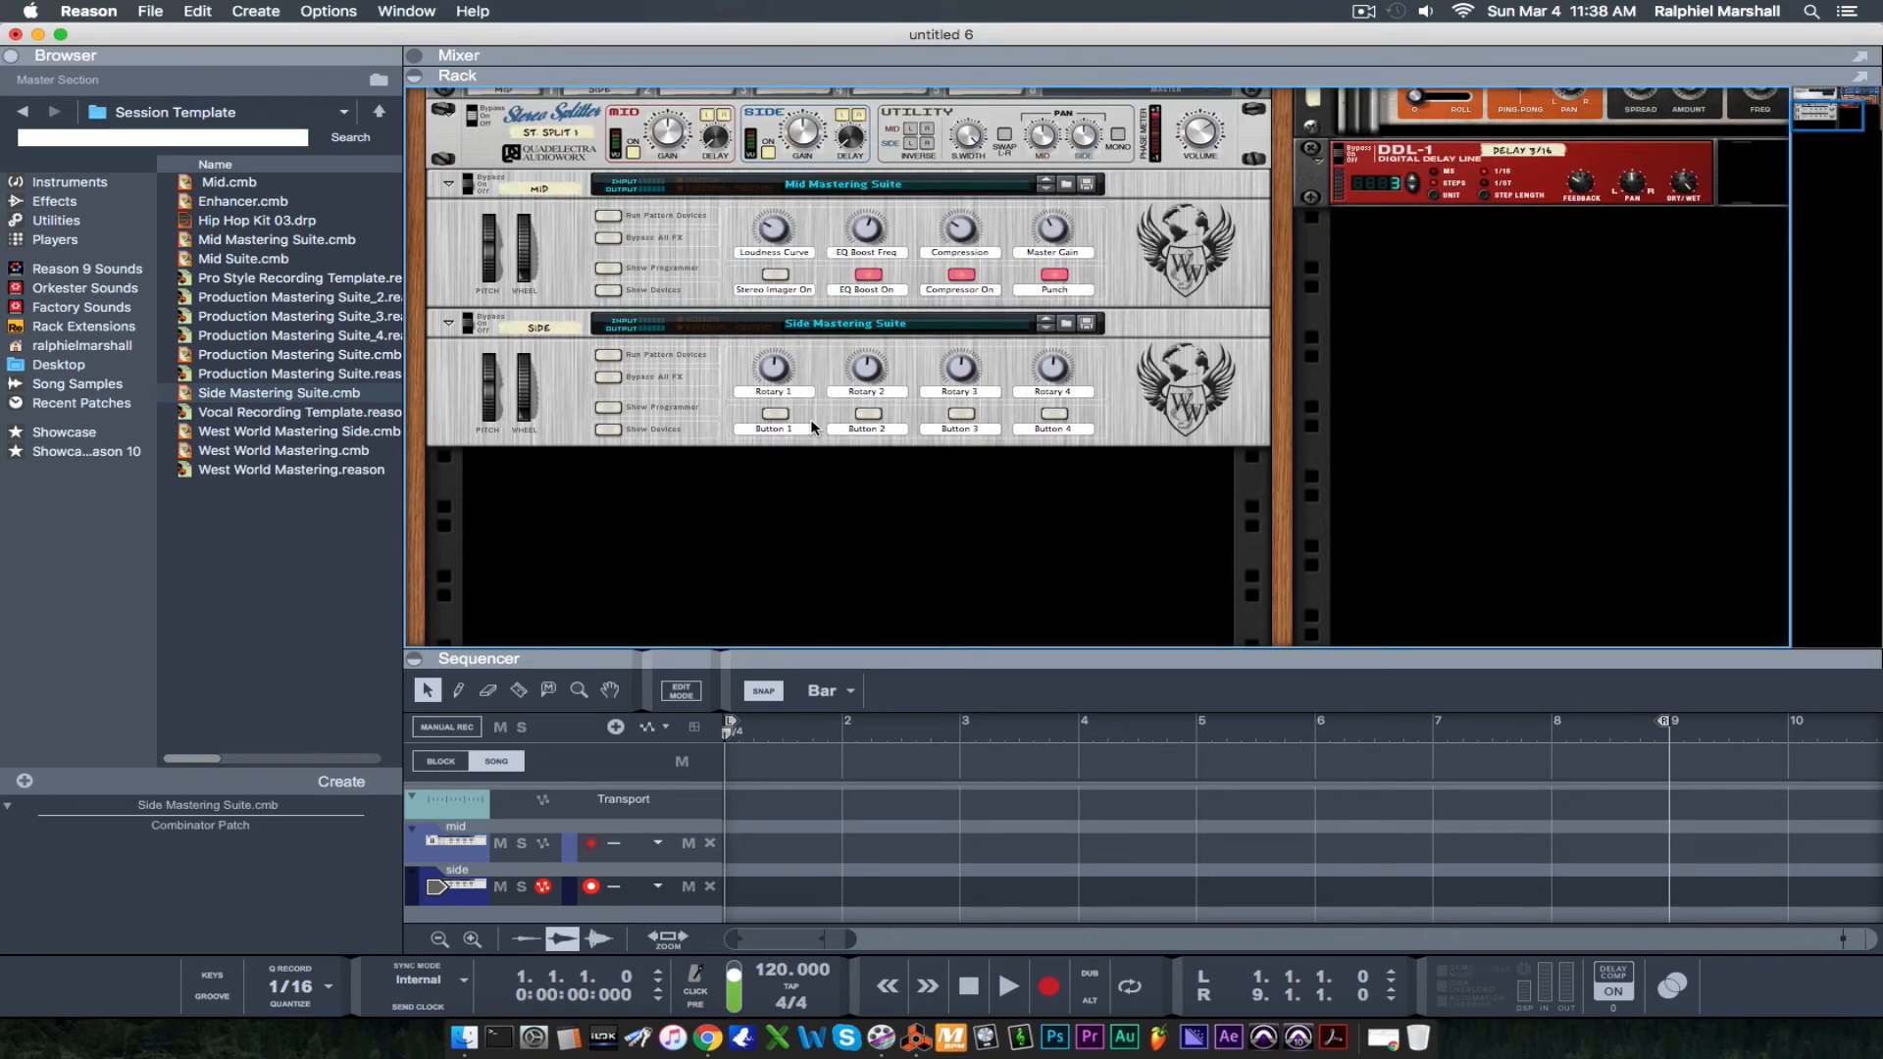
right_click(830, 539)
mouse_move(909, 685)
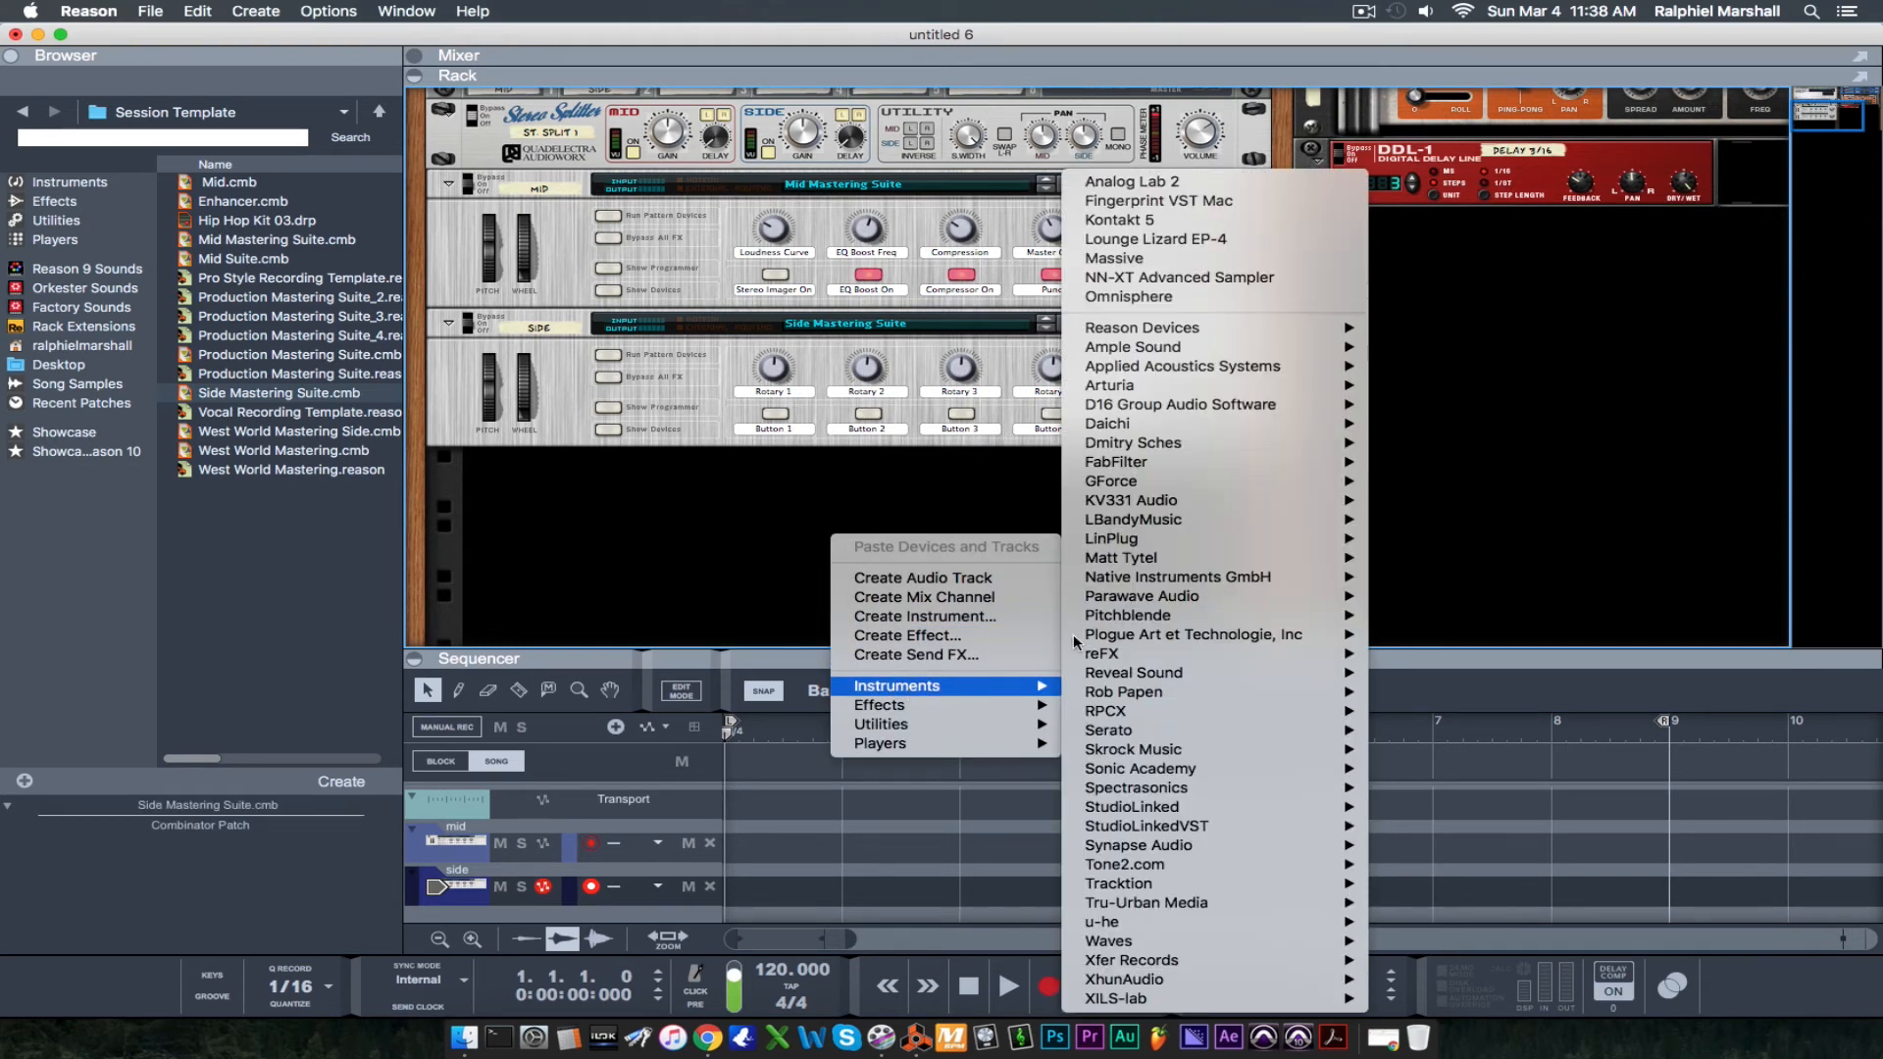
left_click(1119, 259)
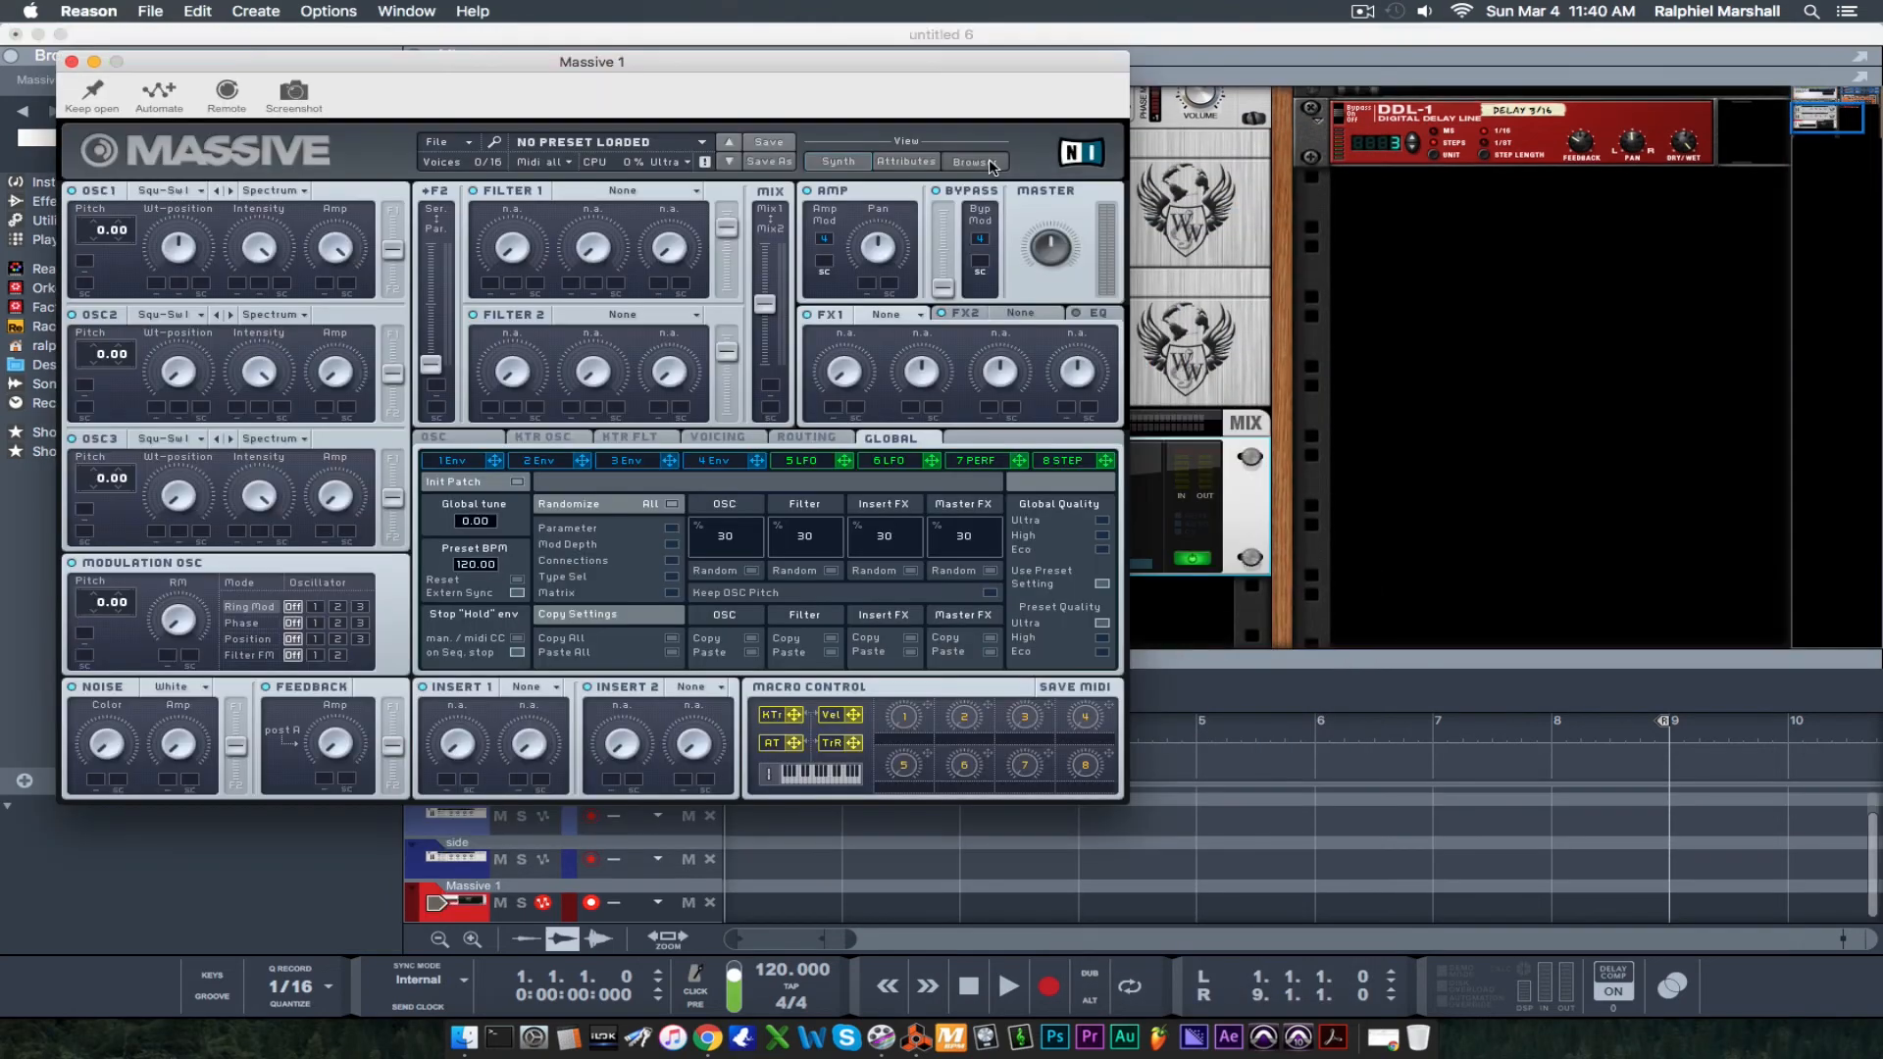
Step: Load the PD Mescudi preset from the G.O.O.D. Shyt! bank in Massive and close the plugin window
left_click(976, 161)
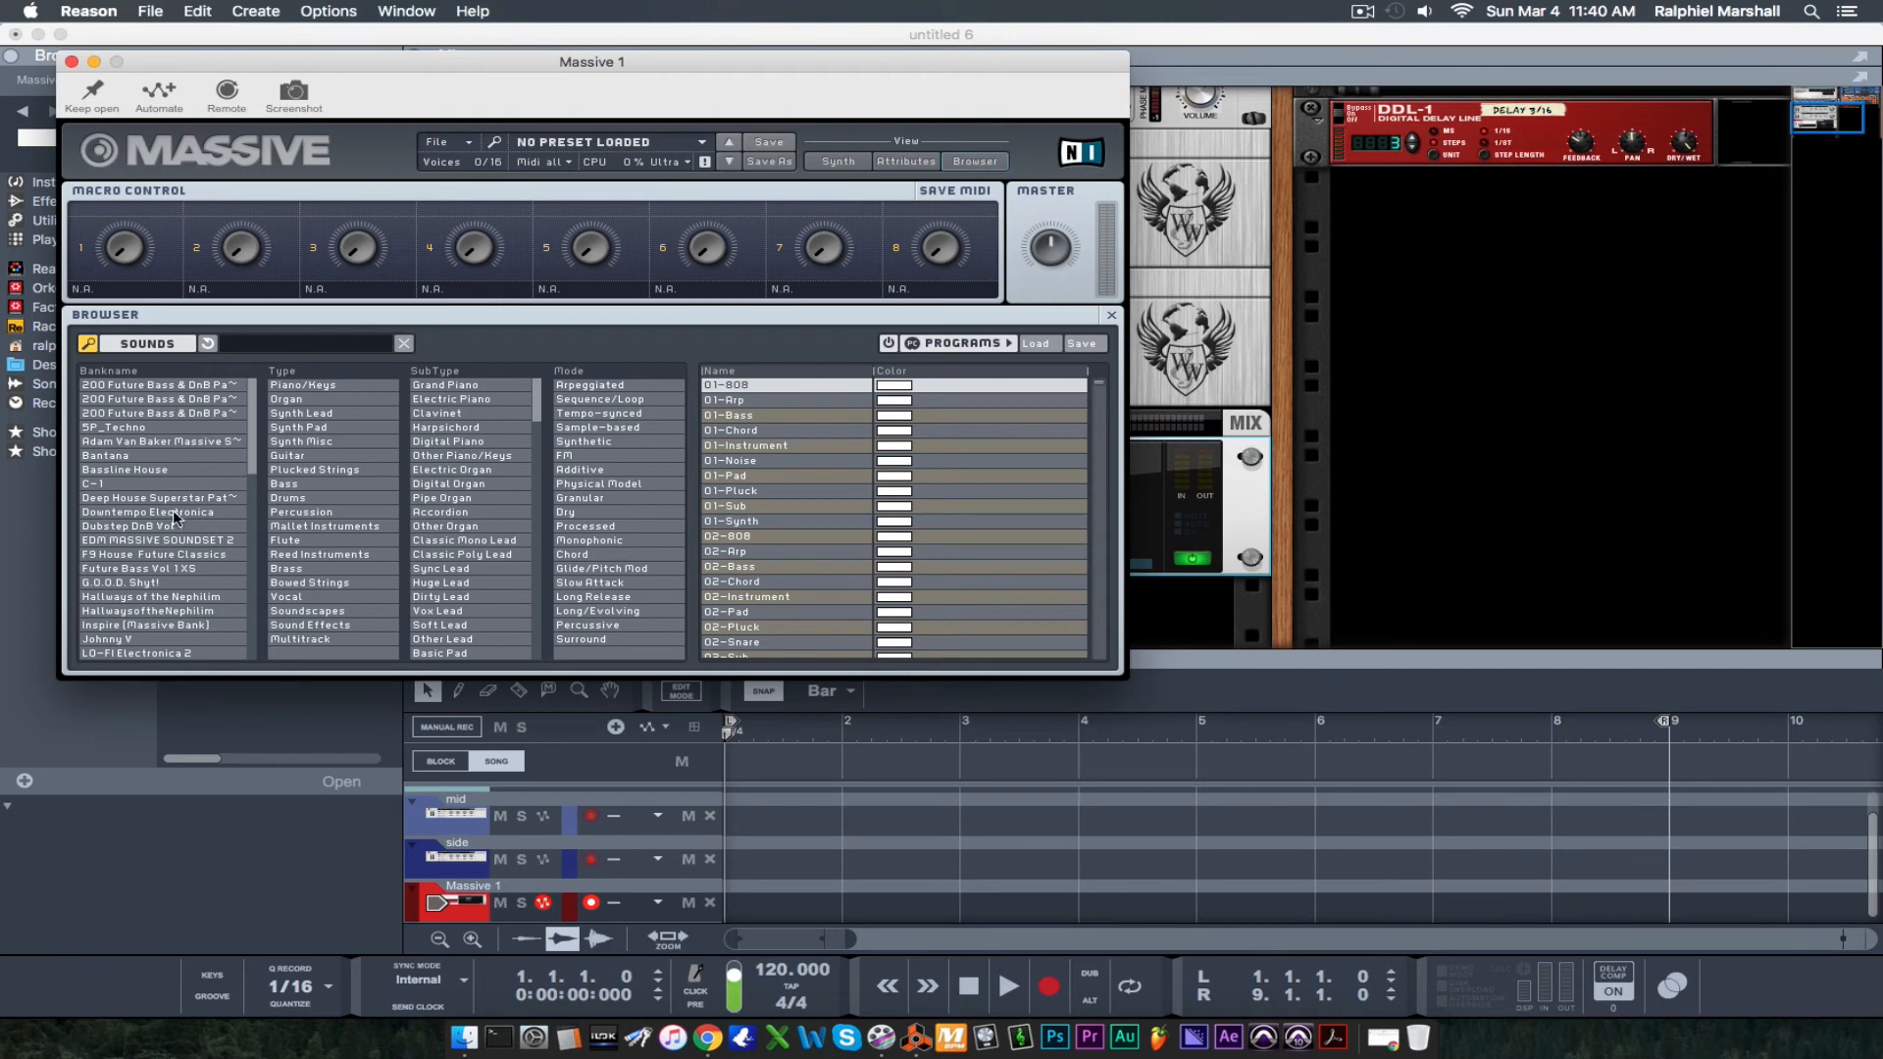
scroll(167, 554, "down", 3)
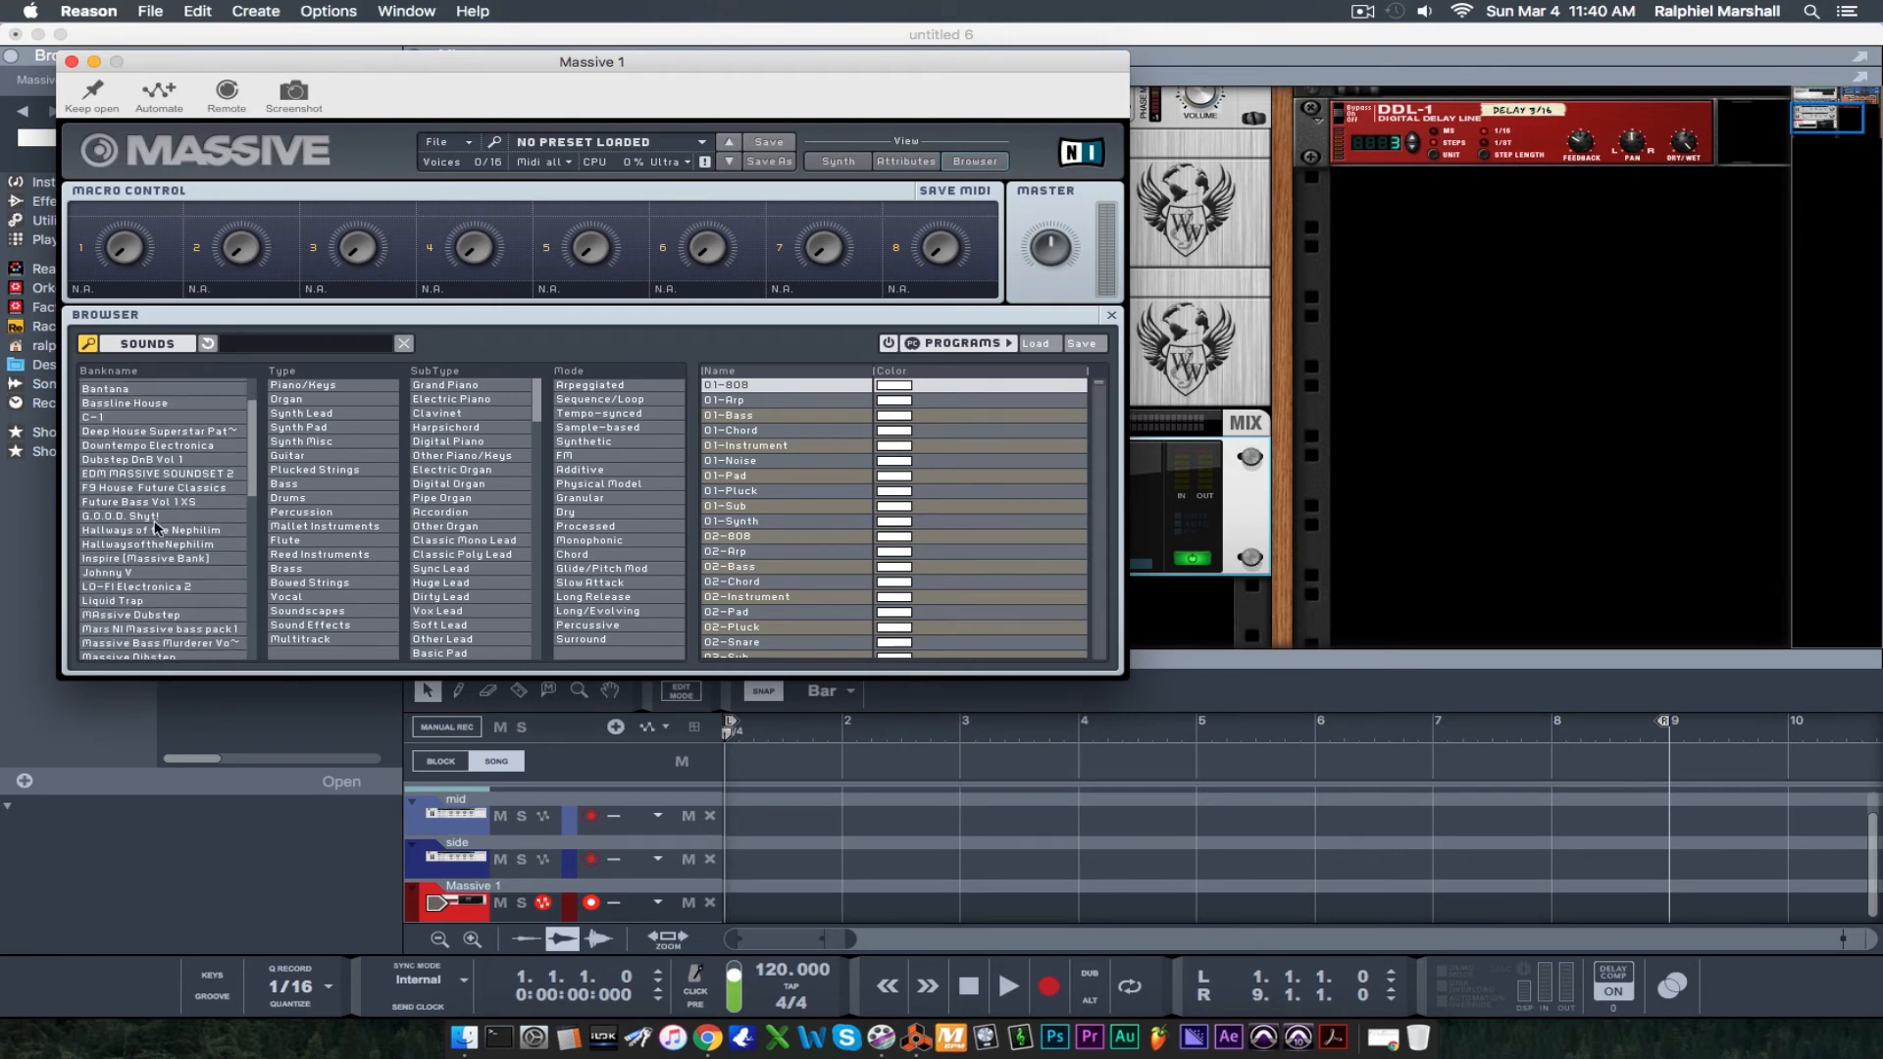
left_click(169, 518)
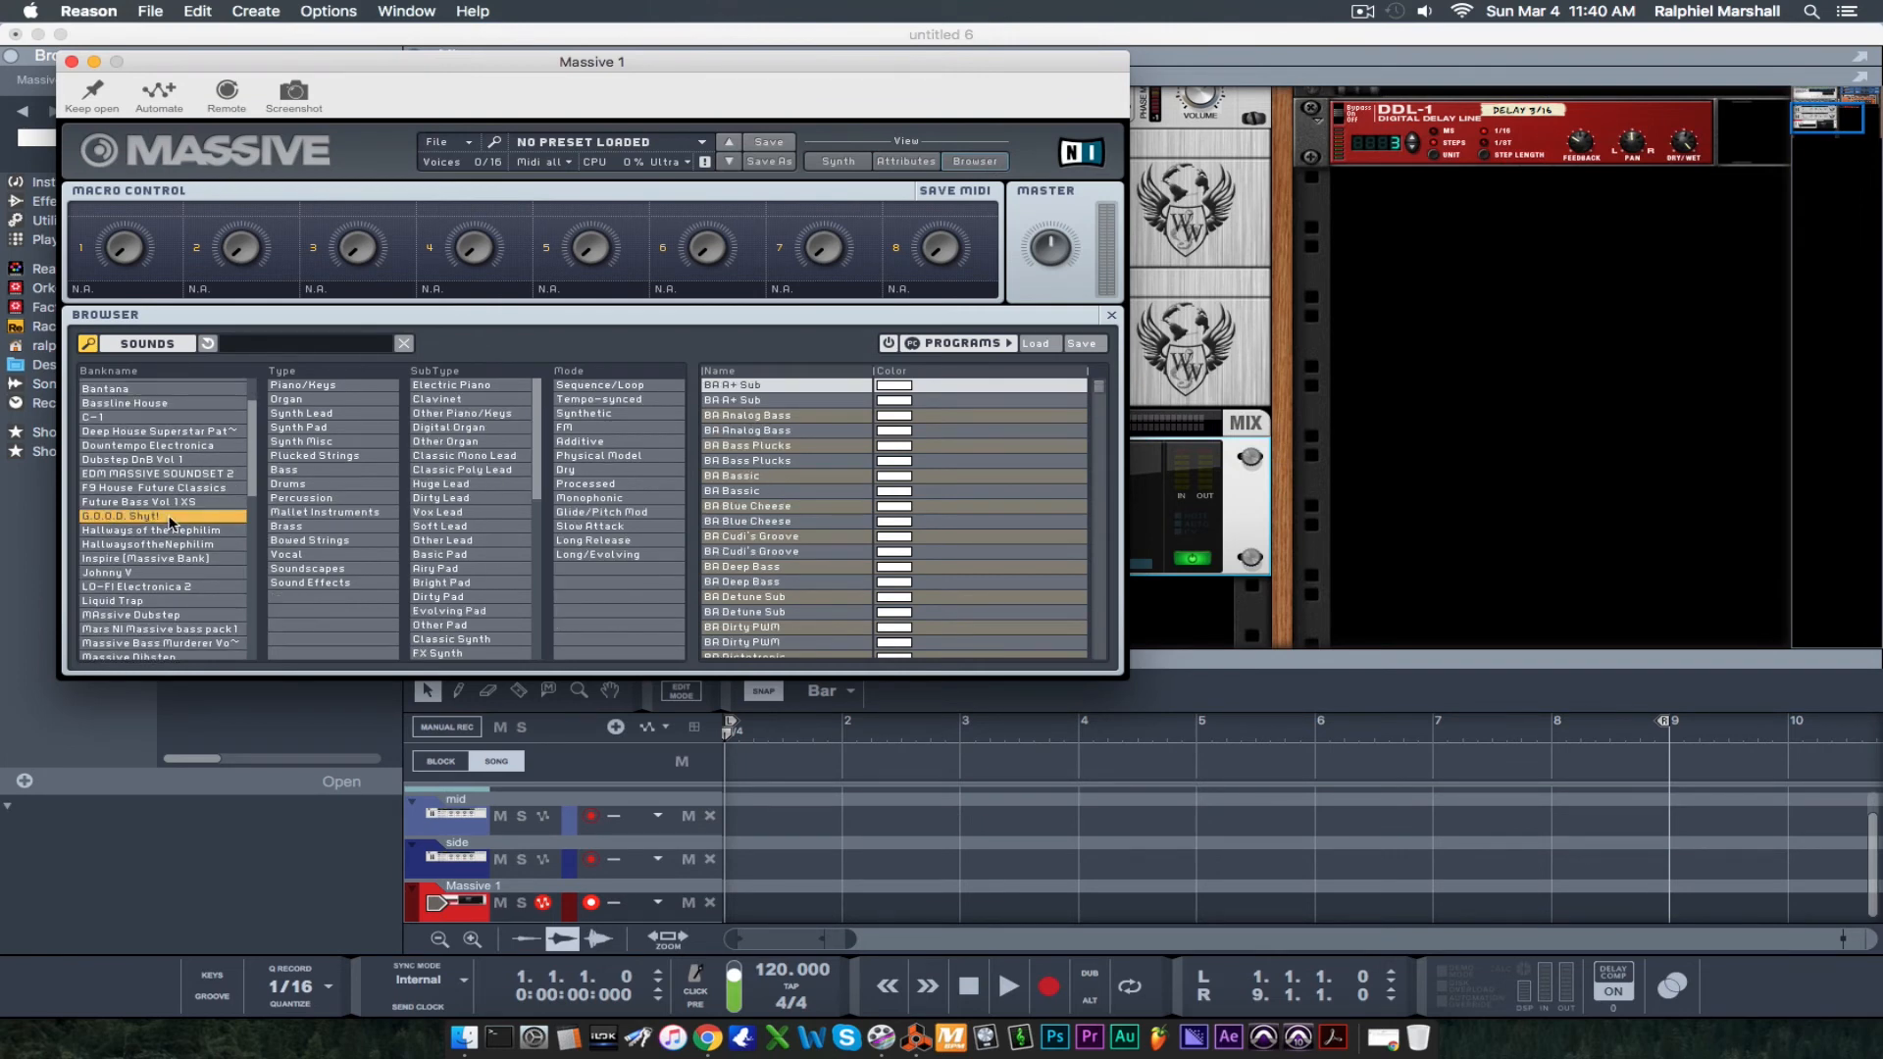
scroll(795, 530, "down", 10)
scroll(813, 527, "down", 10)
scroll(813, 527, "down", 10)
scroll(813, 527, "down", 10)
scroll(813, 527, "down", 10)
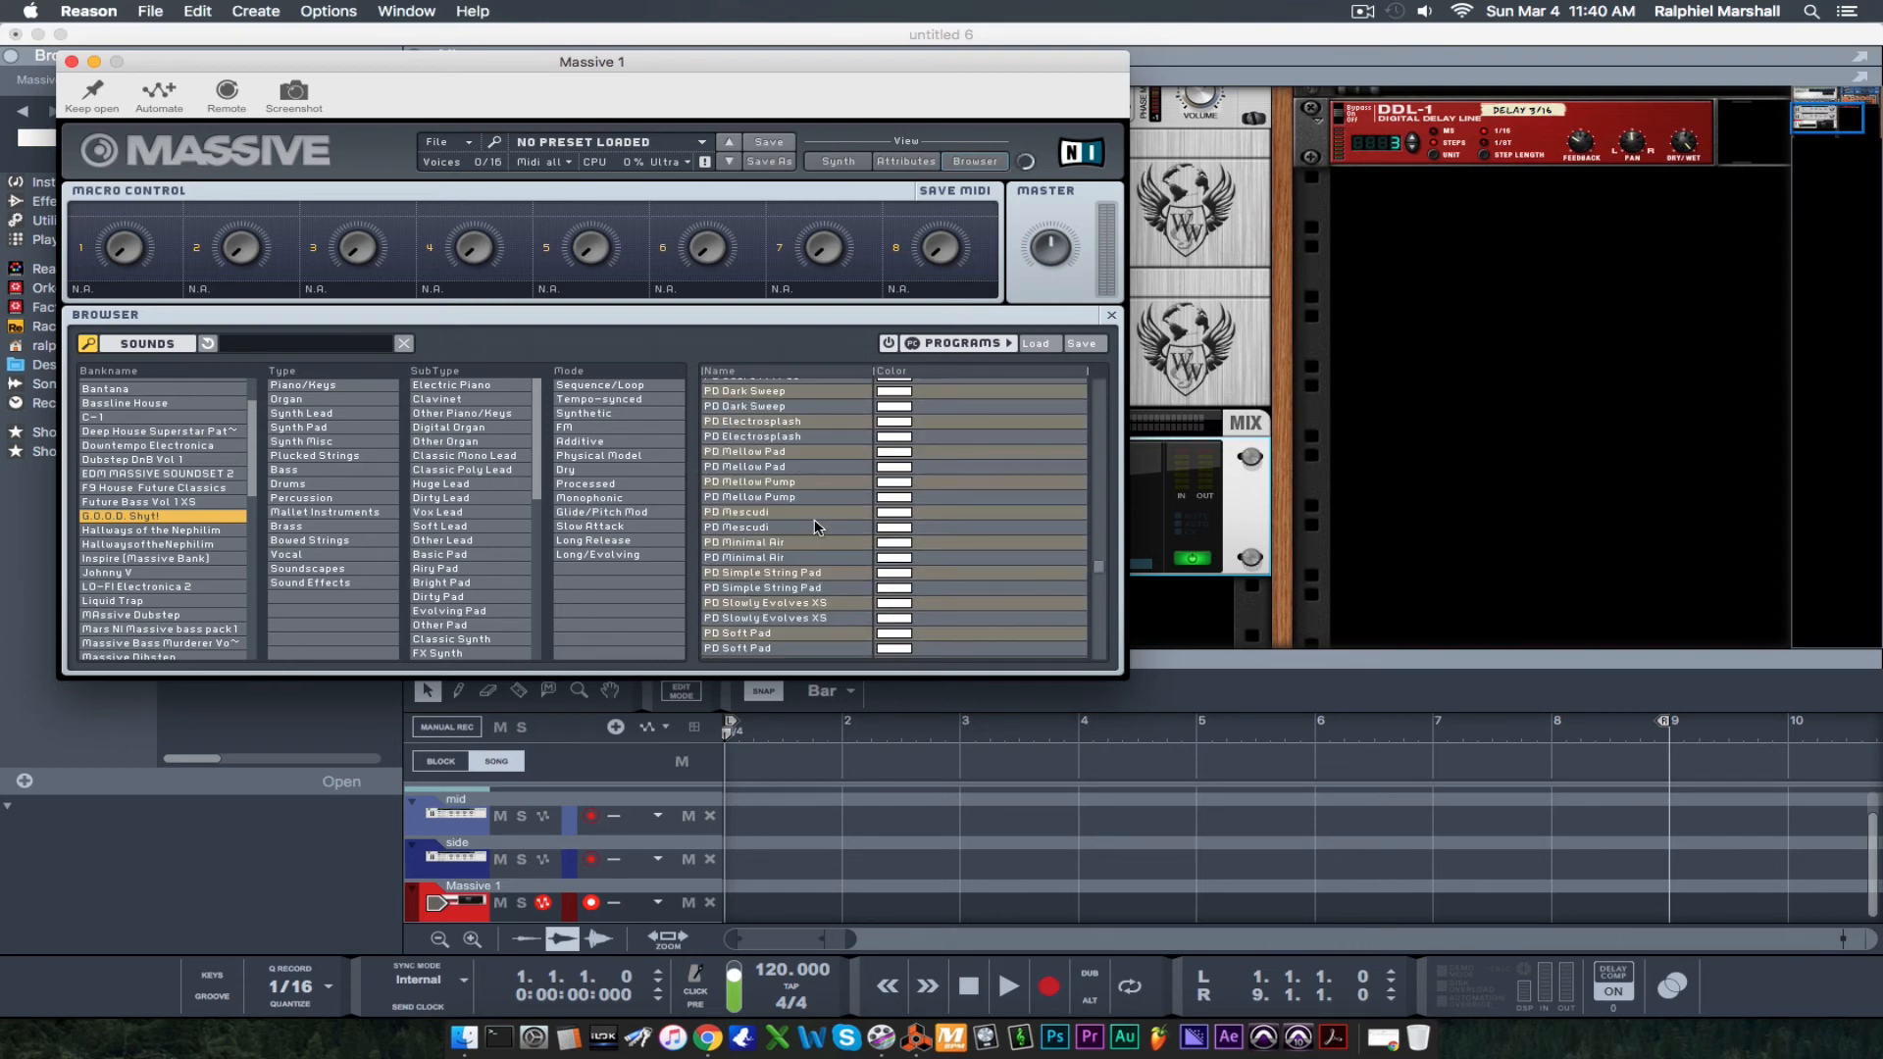
left_click(780, 530)
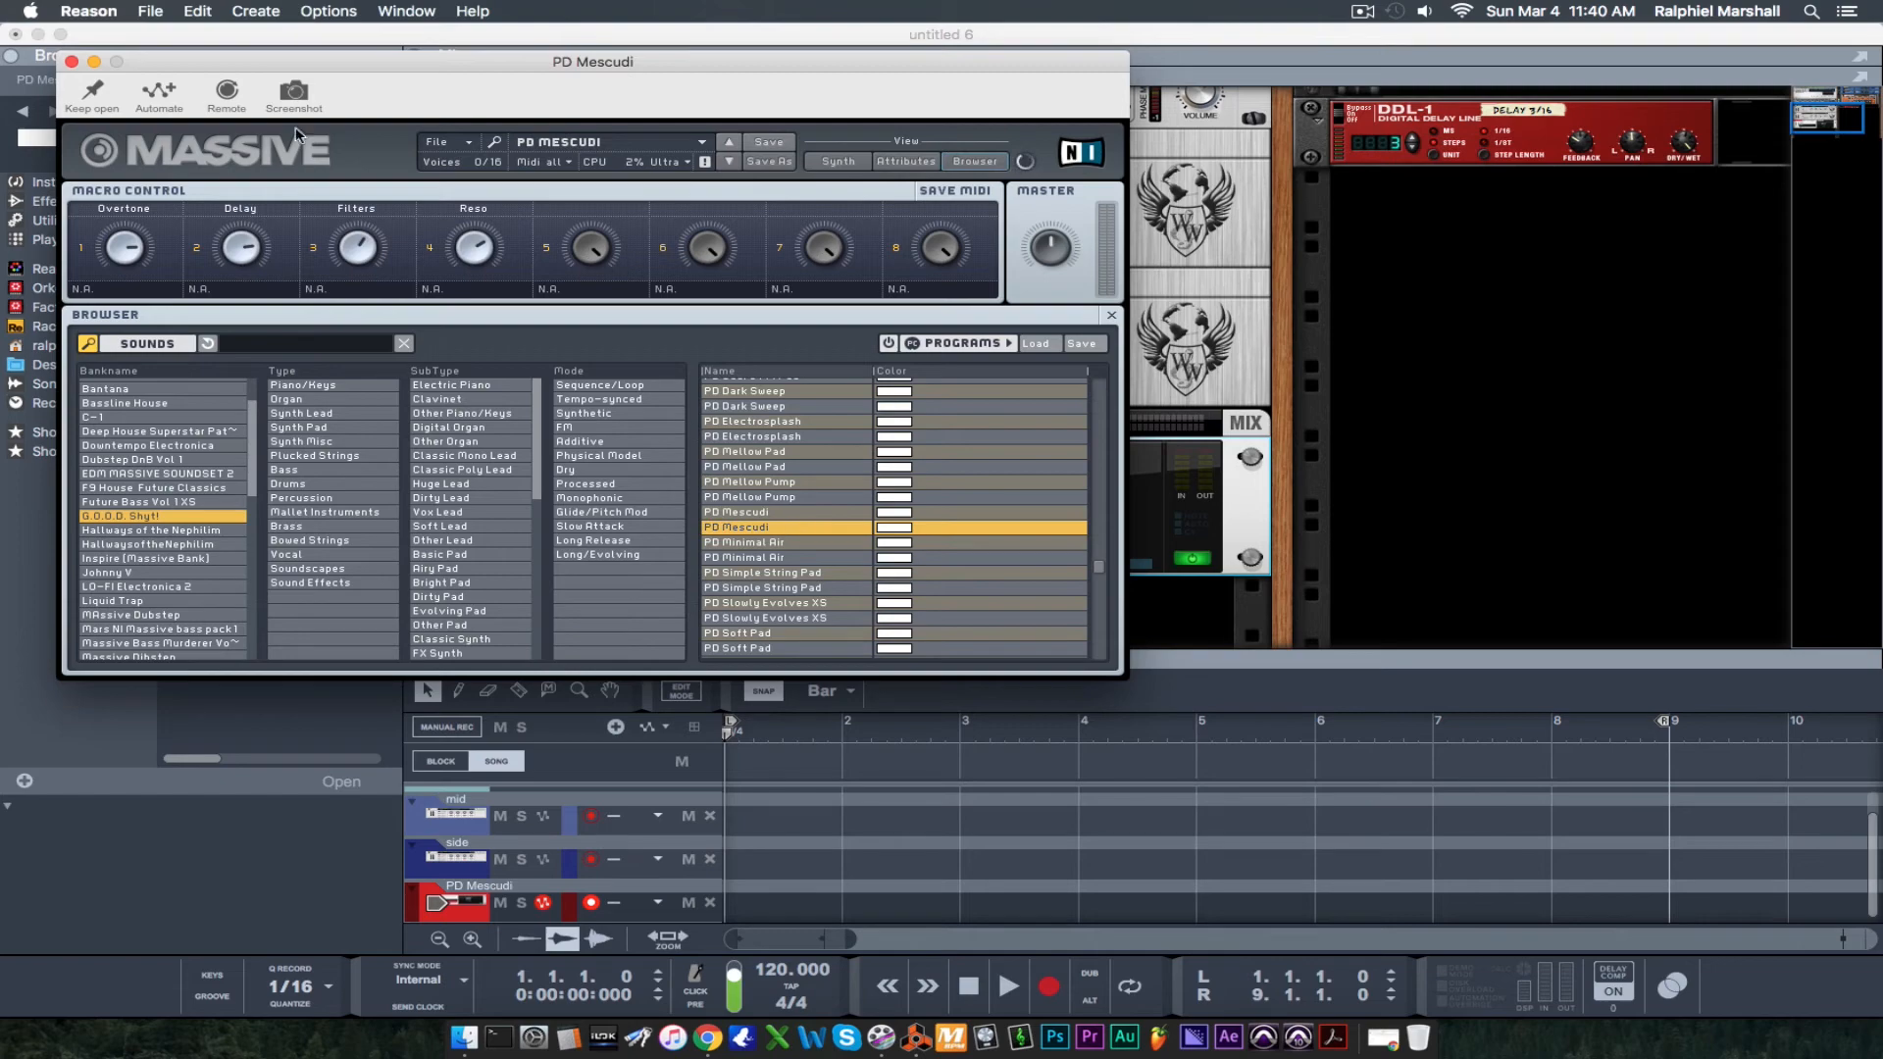
left_click(71, 63)
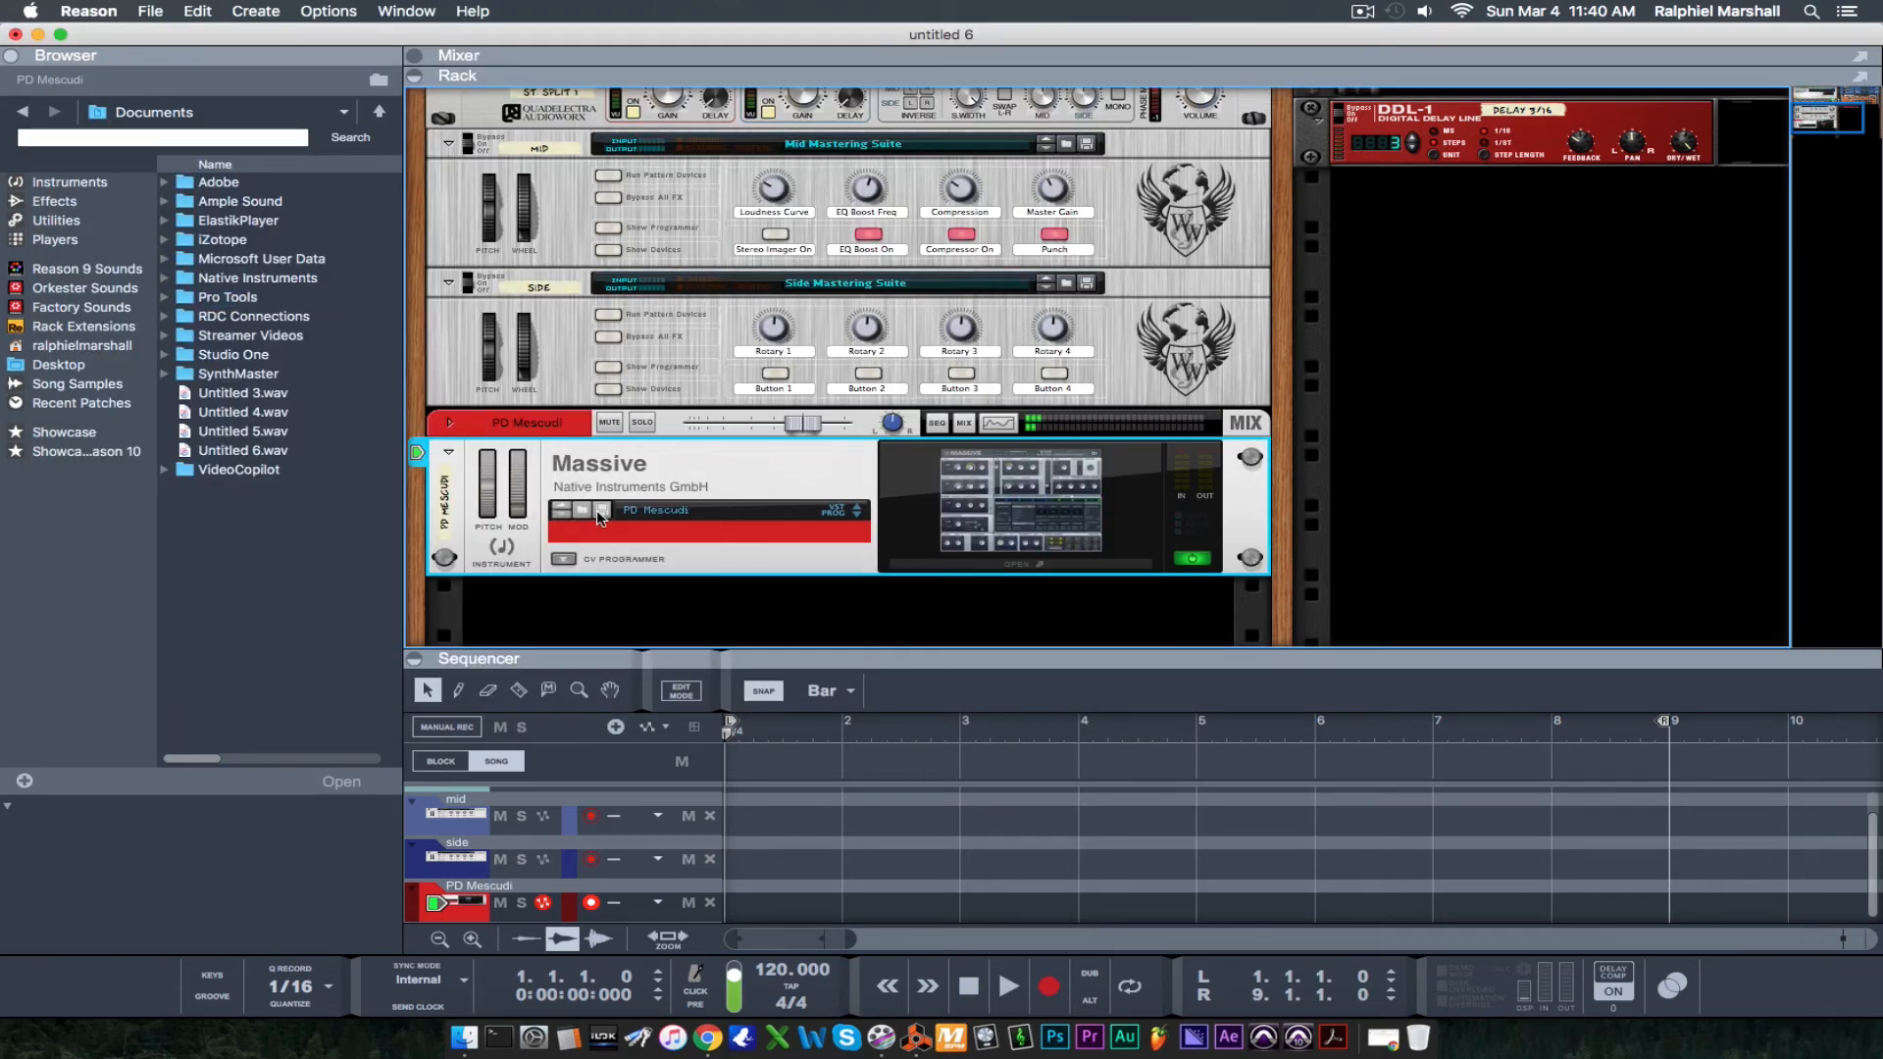
Step: Try the Stereo Splitter's inverse switches for the mid and side signals and switch them off again
scroll(684, 517, "up", 3)
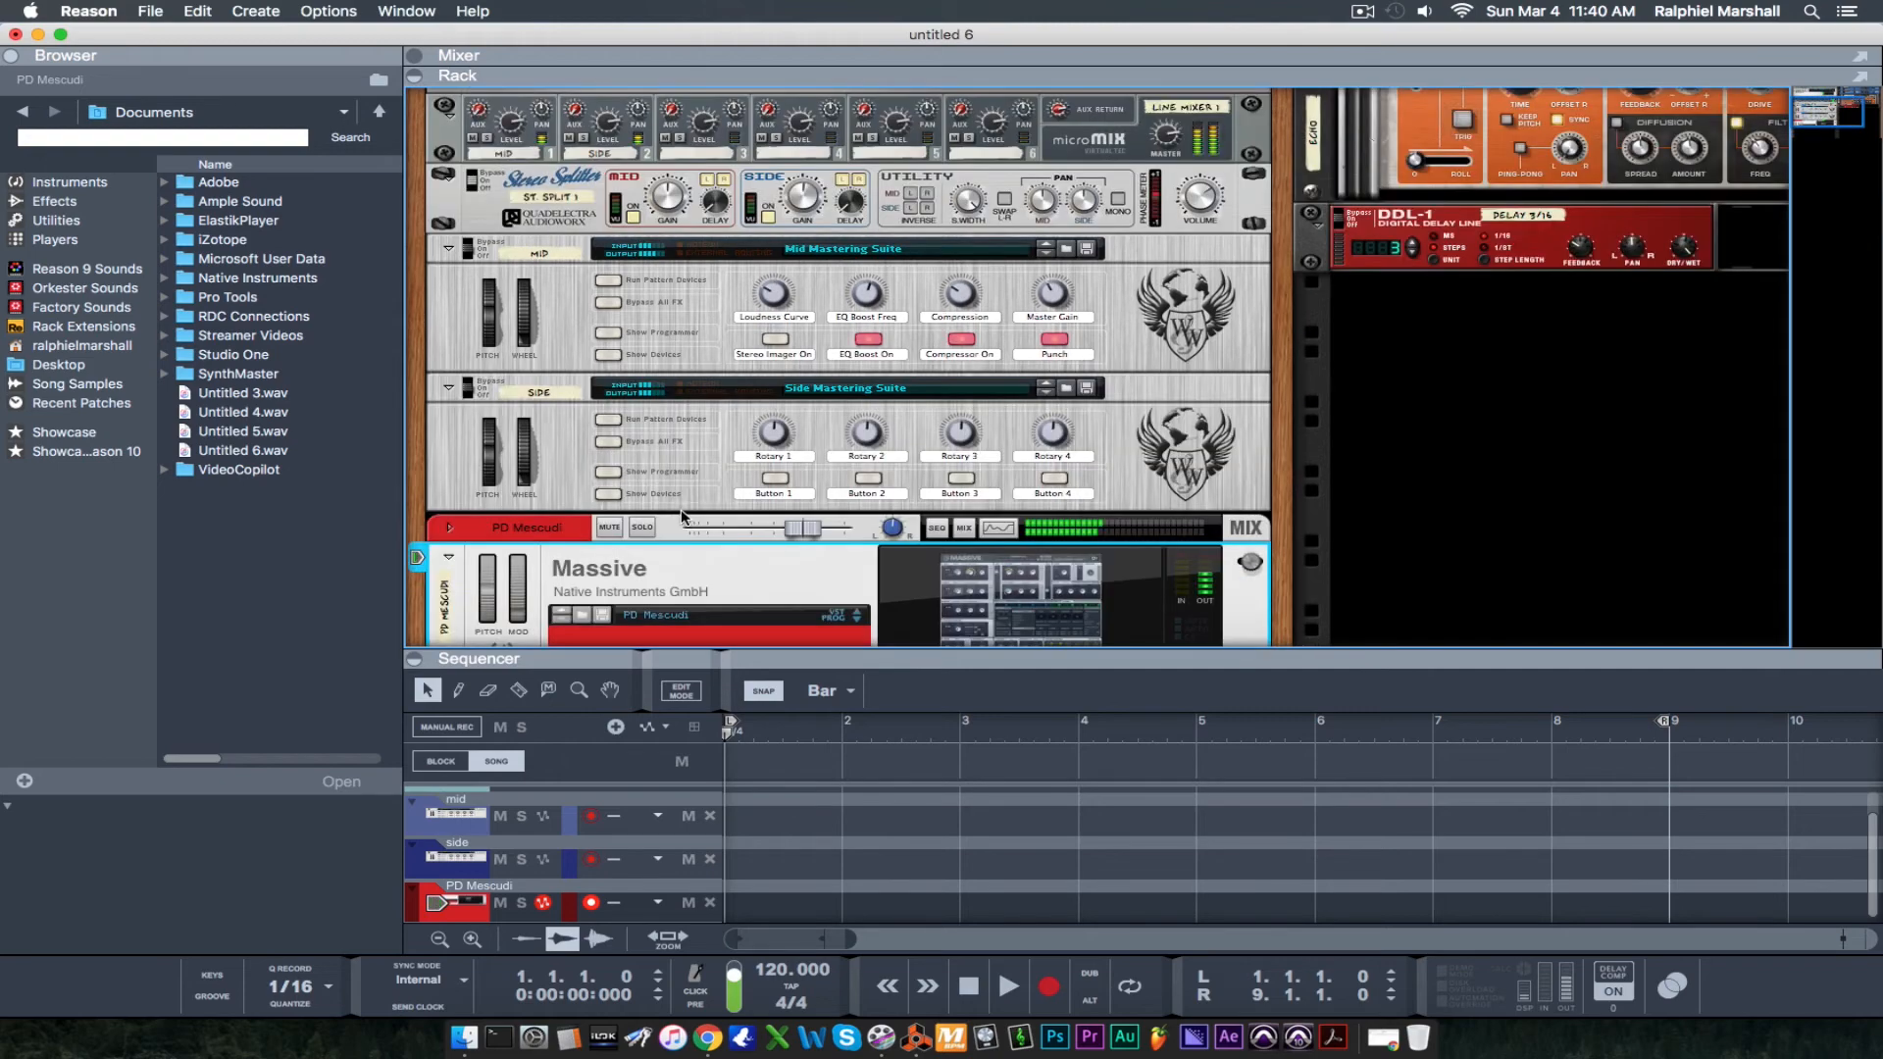
left_click(914, 214)
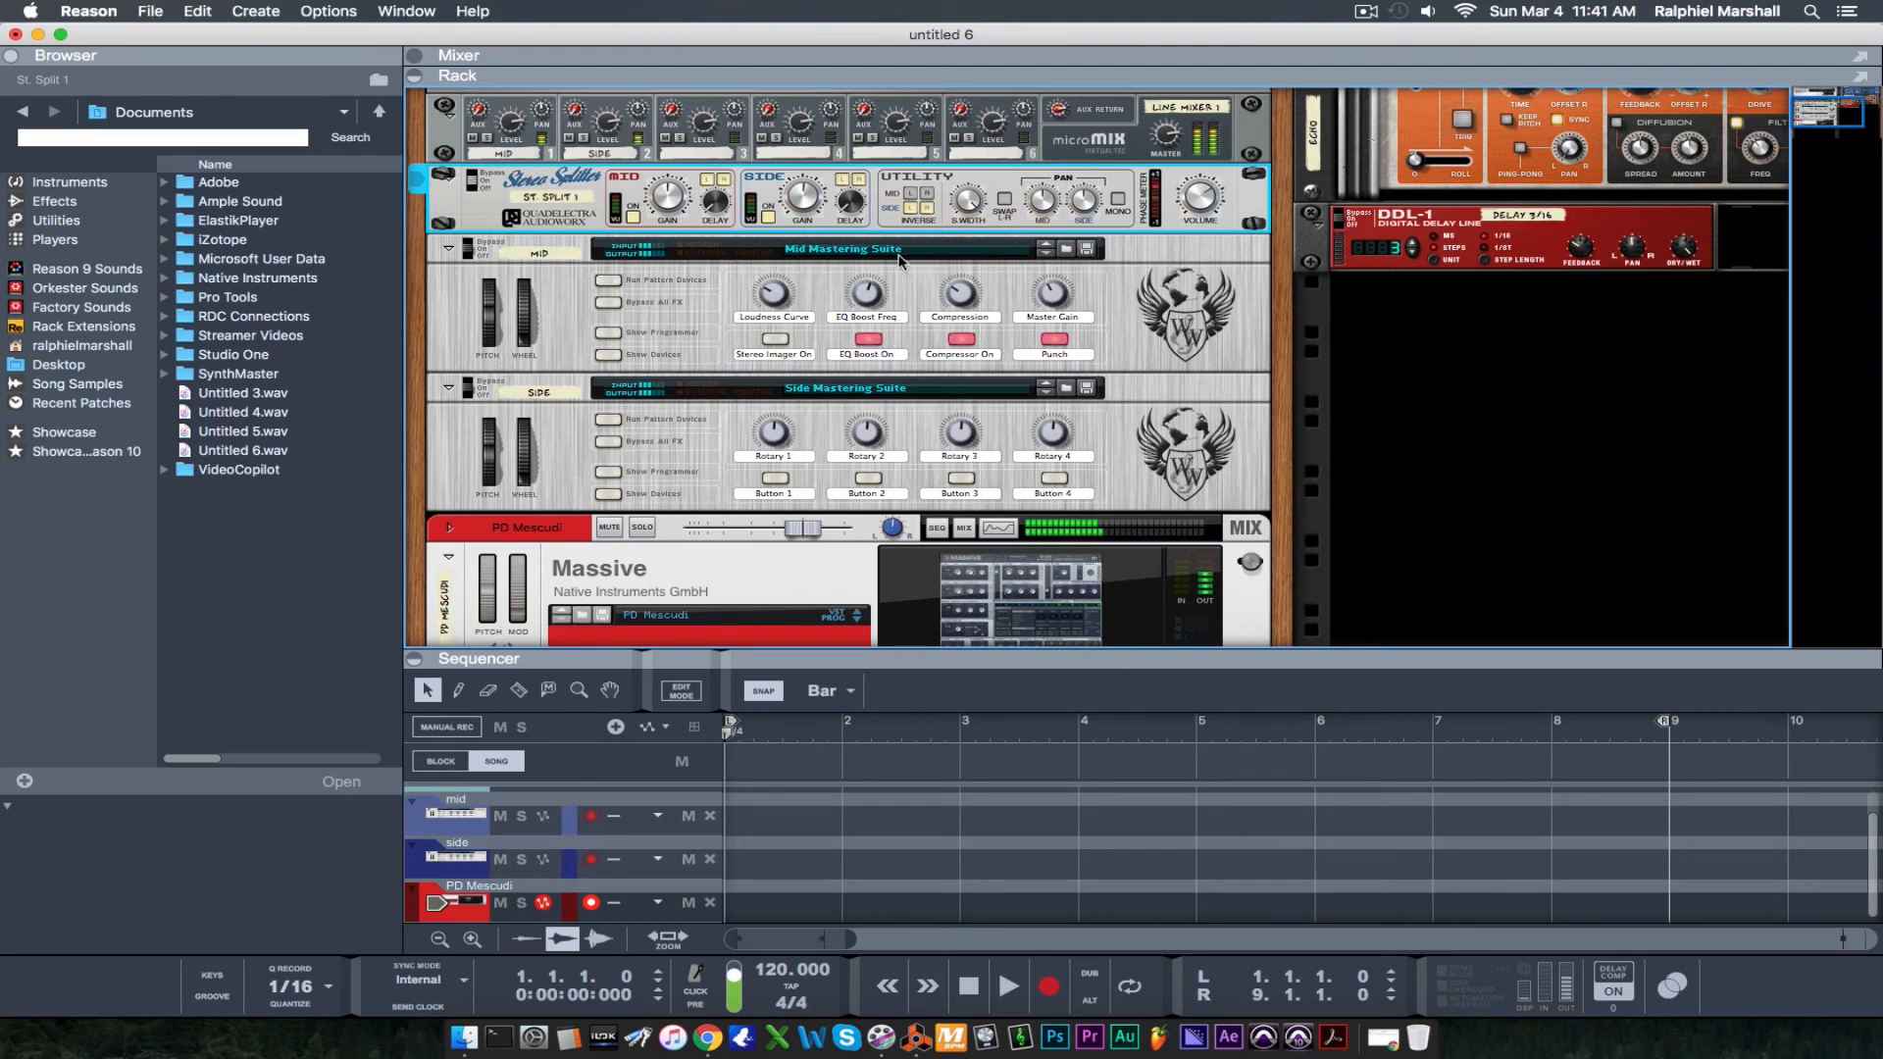
left_click(926, 195)
left_click(911, 195)
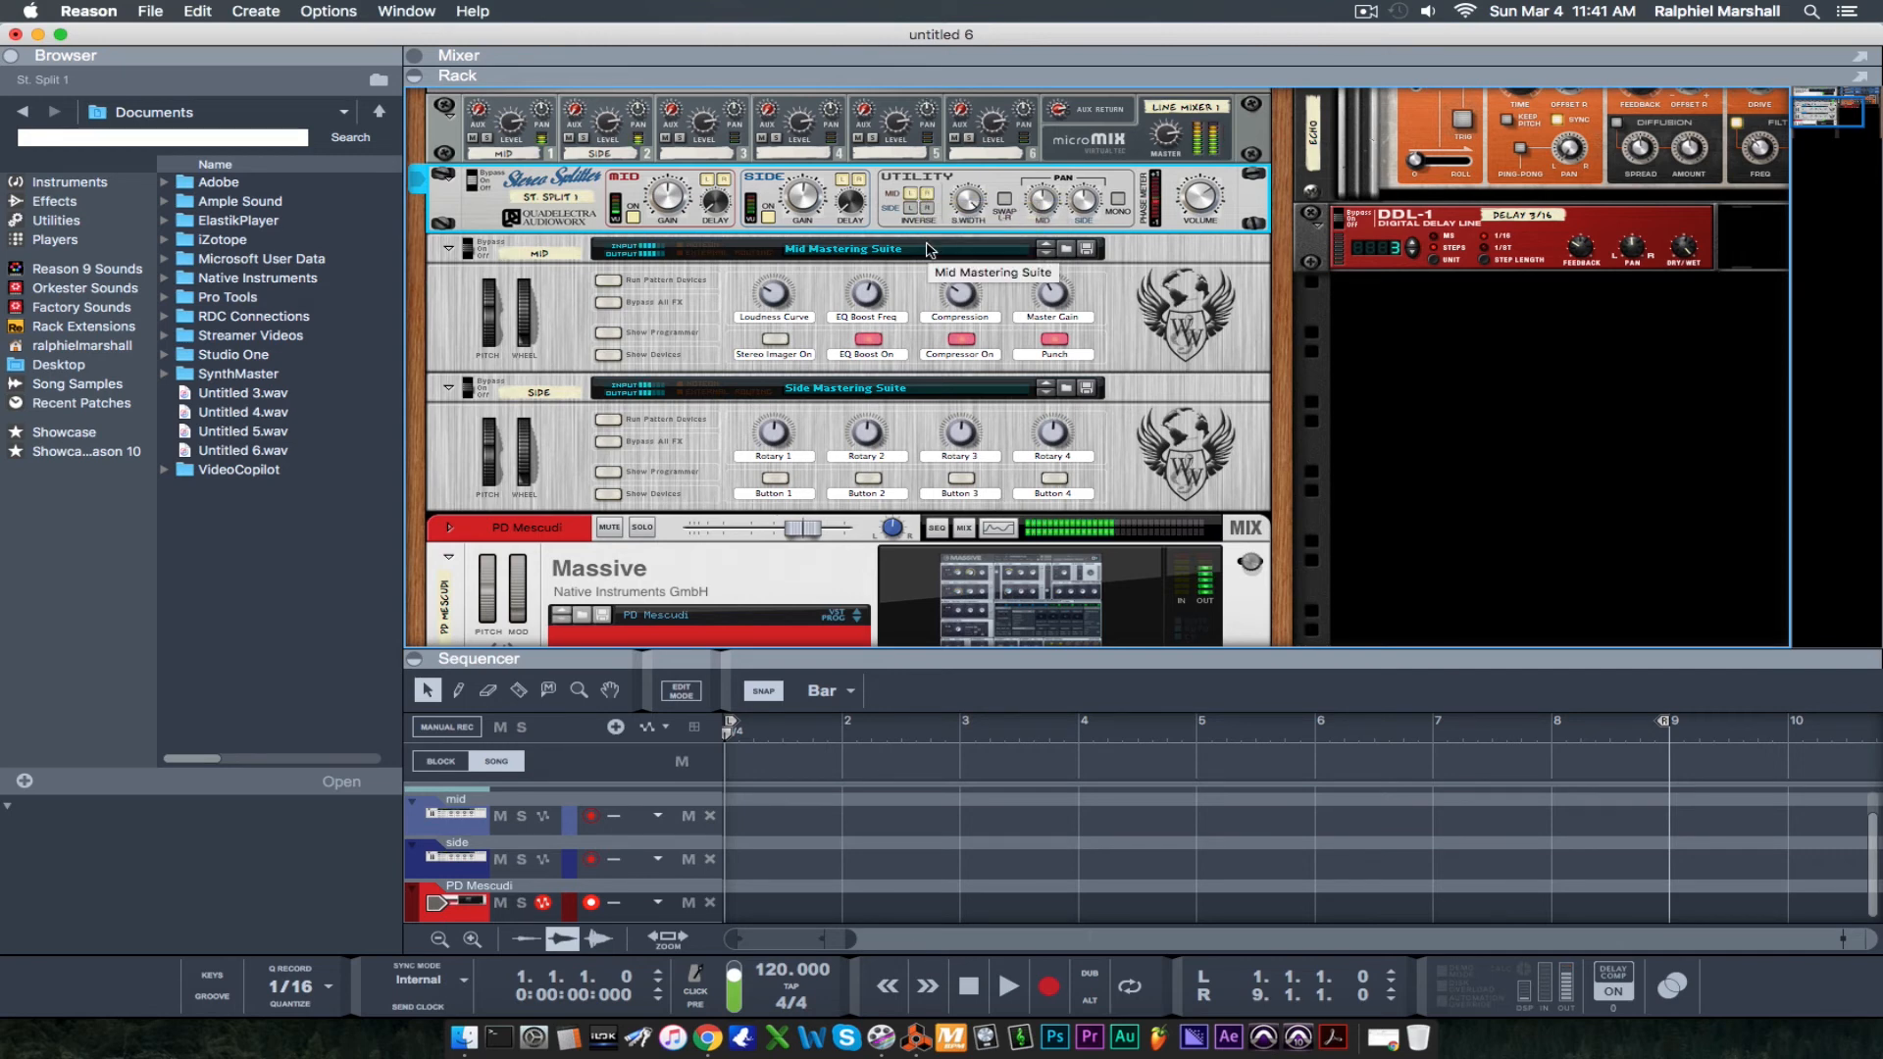
left_click(911, 194)
left_click(927, 194)
left_click(911, 195)
left_click(923, 208)
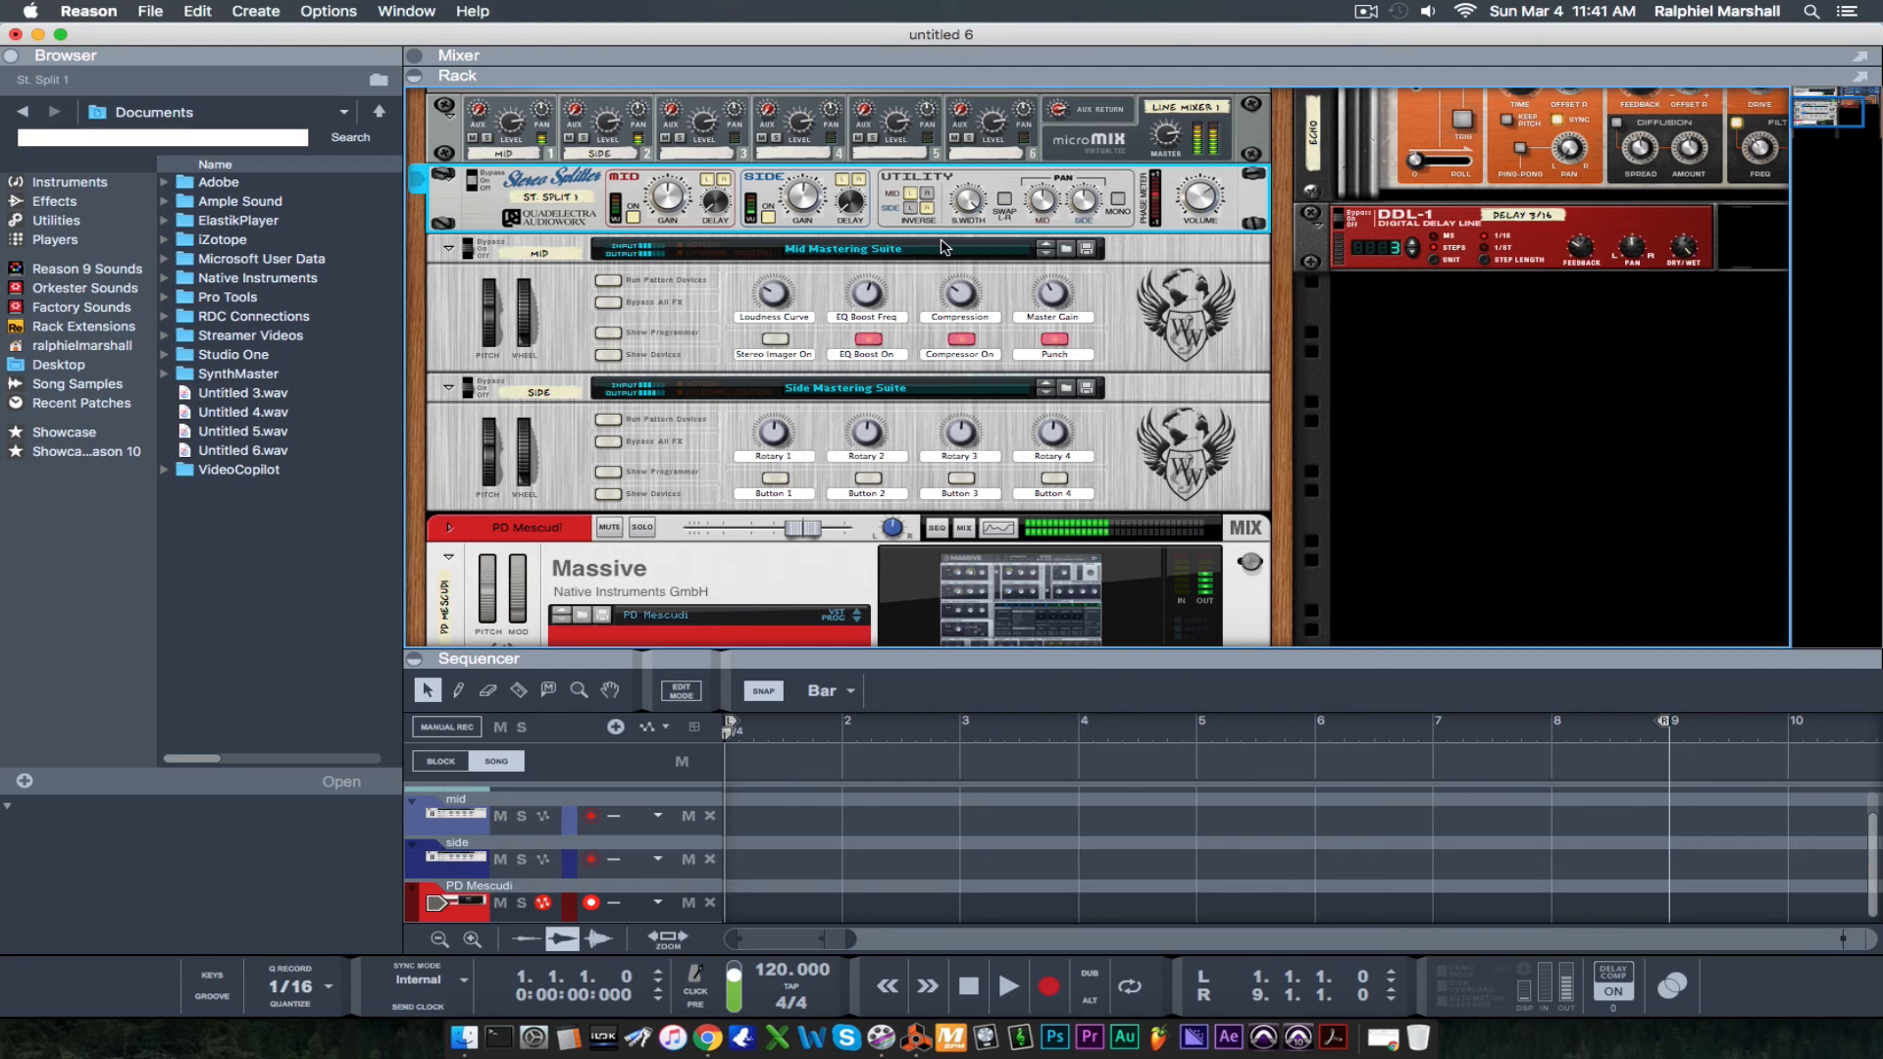
left_click(912, 208)
left_click(928, 209)
left_click(911, 209)
left_click(911, 193)
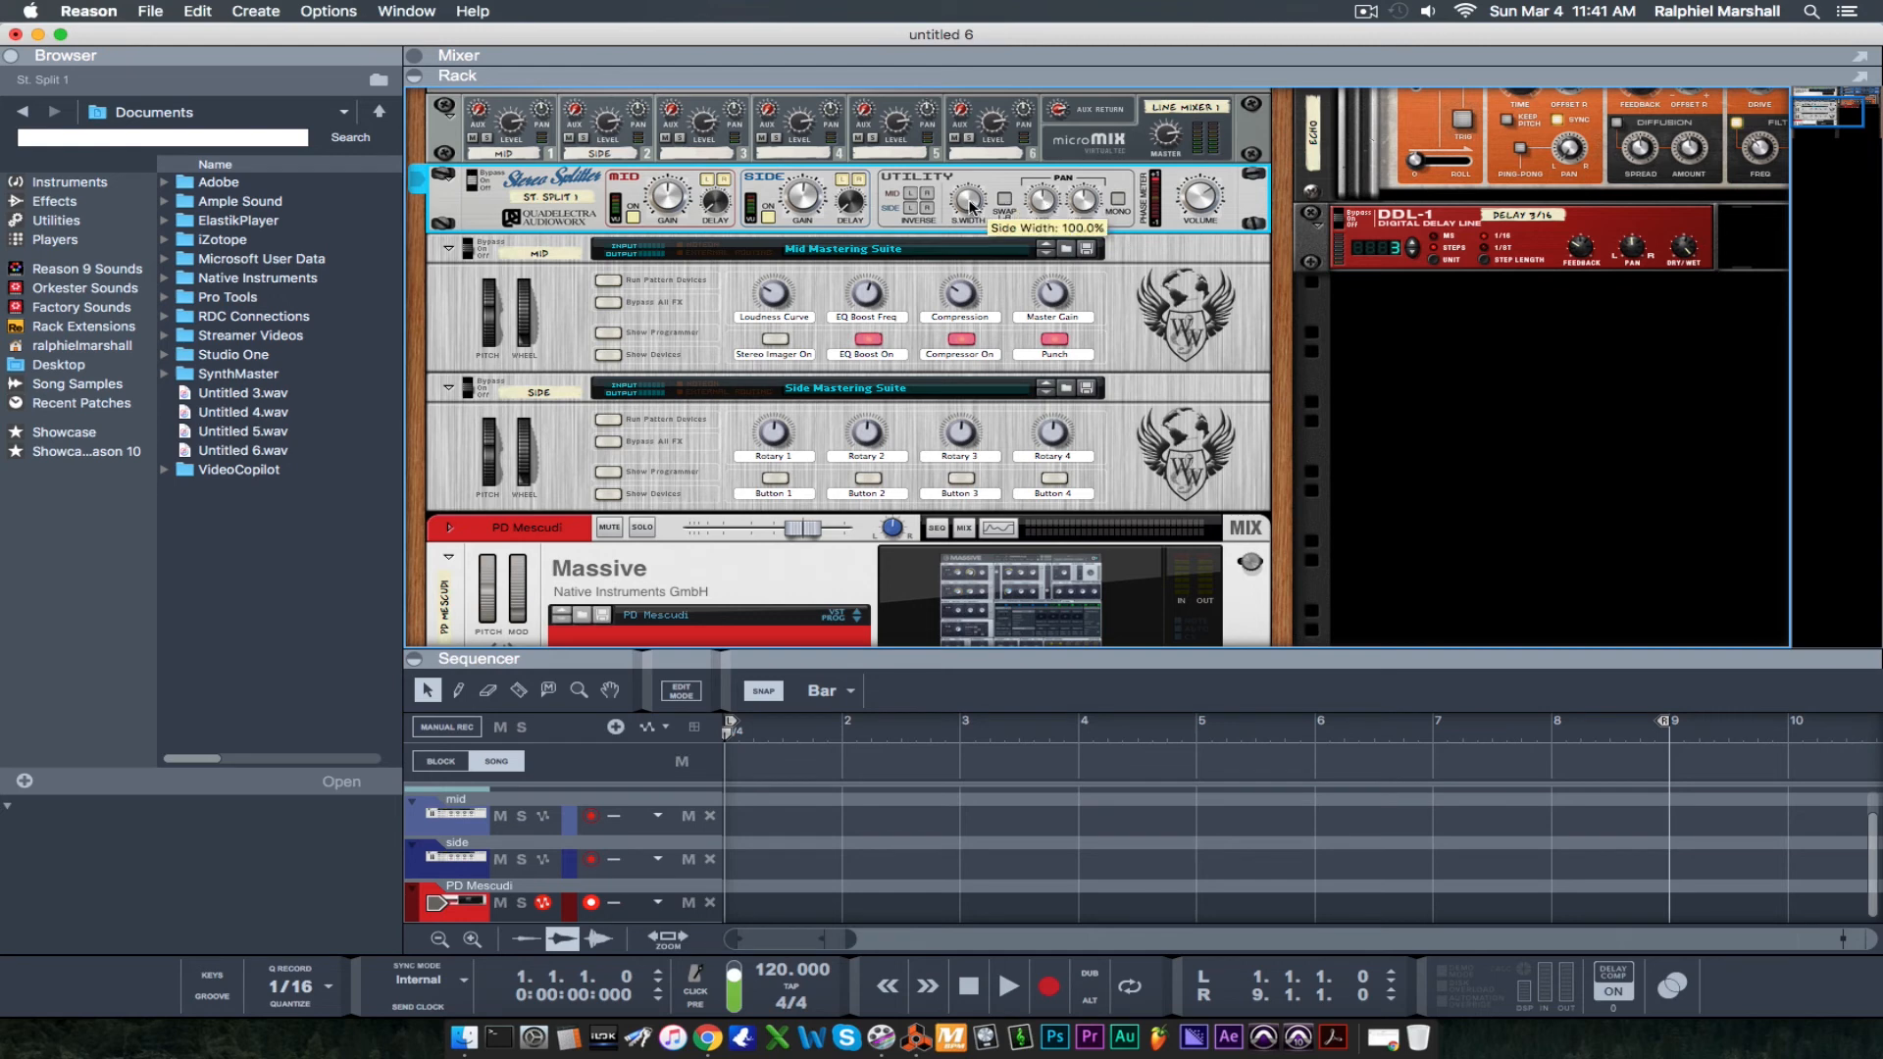
Step: Try lowering the Stereo Splitter's side width to 50.8% and raise it again
left_click_drag(970, 206, 982, 334)
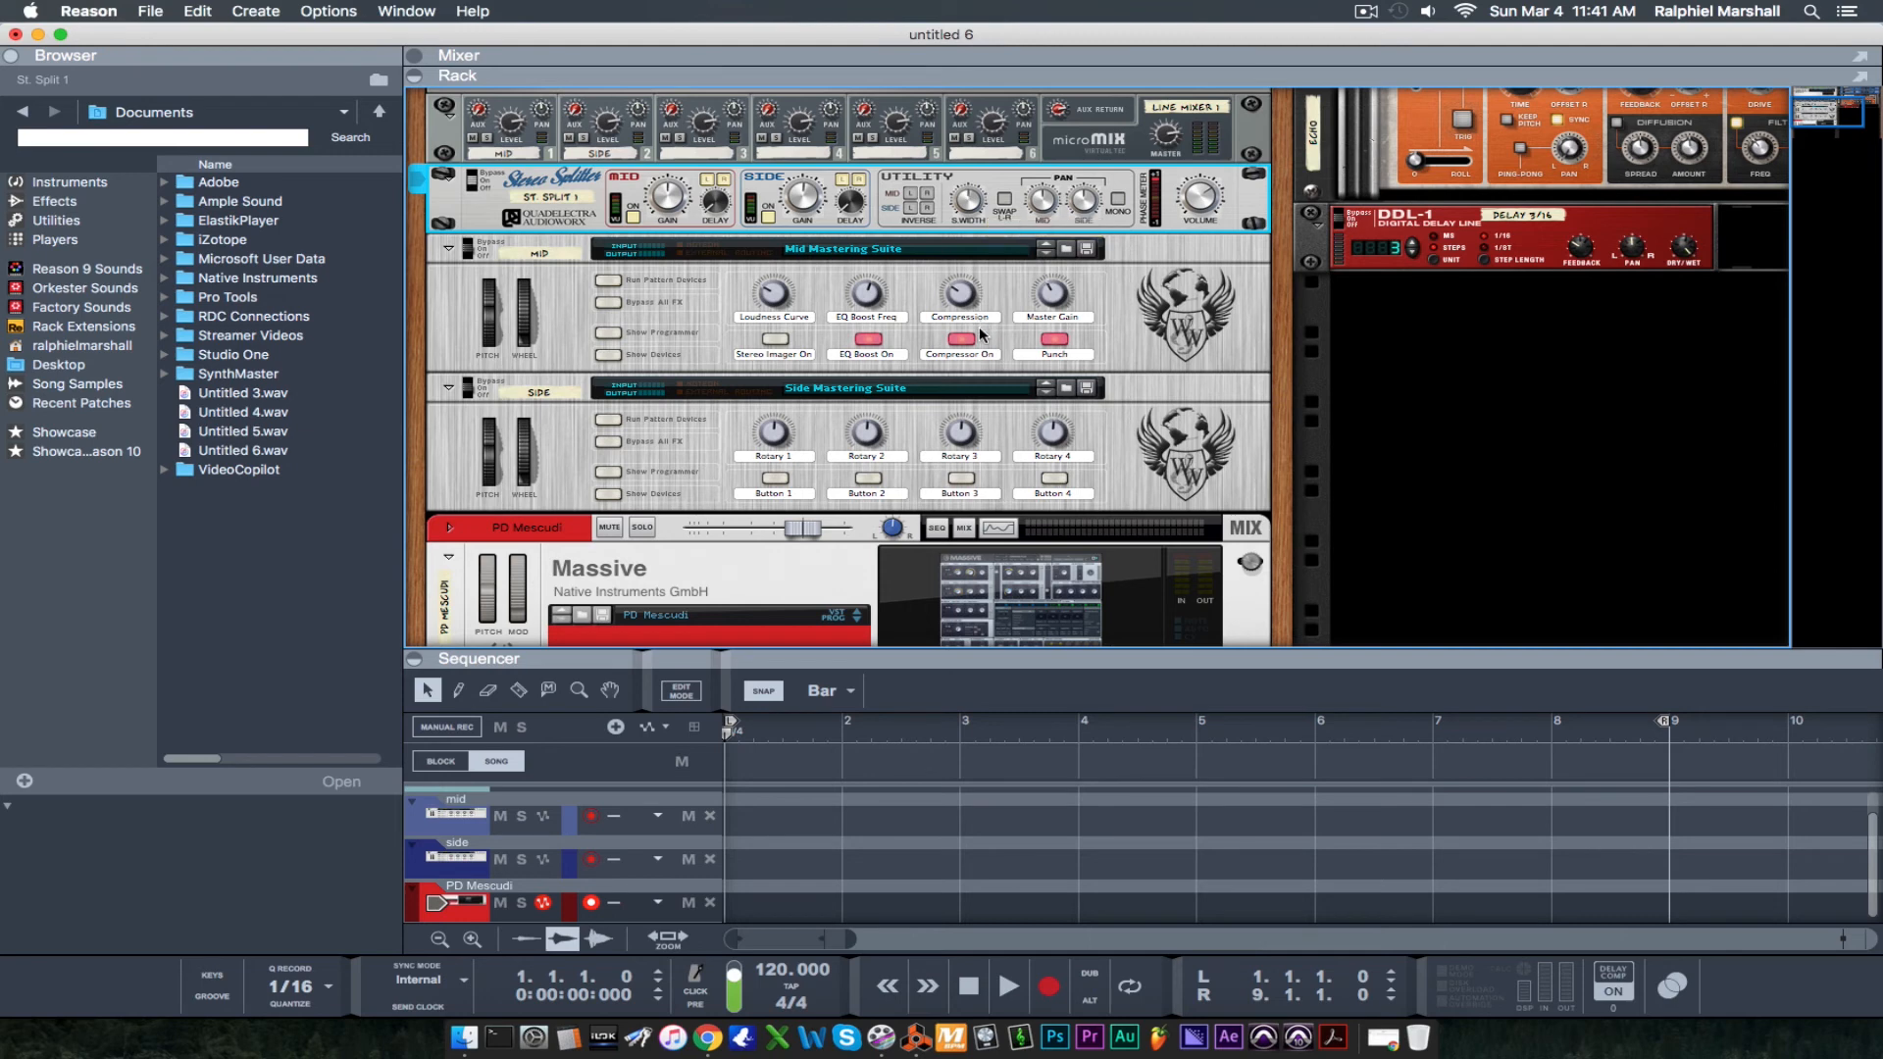
mouse_move(966, 198)
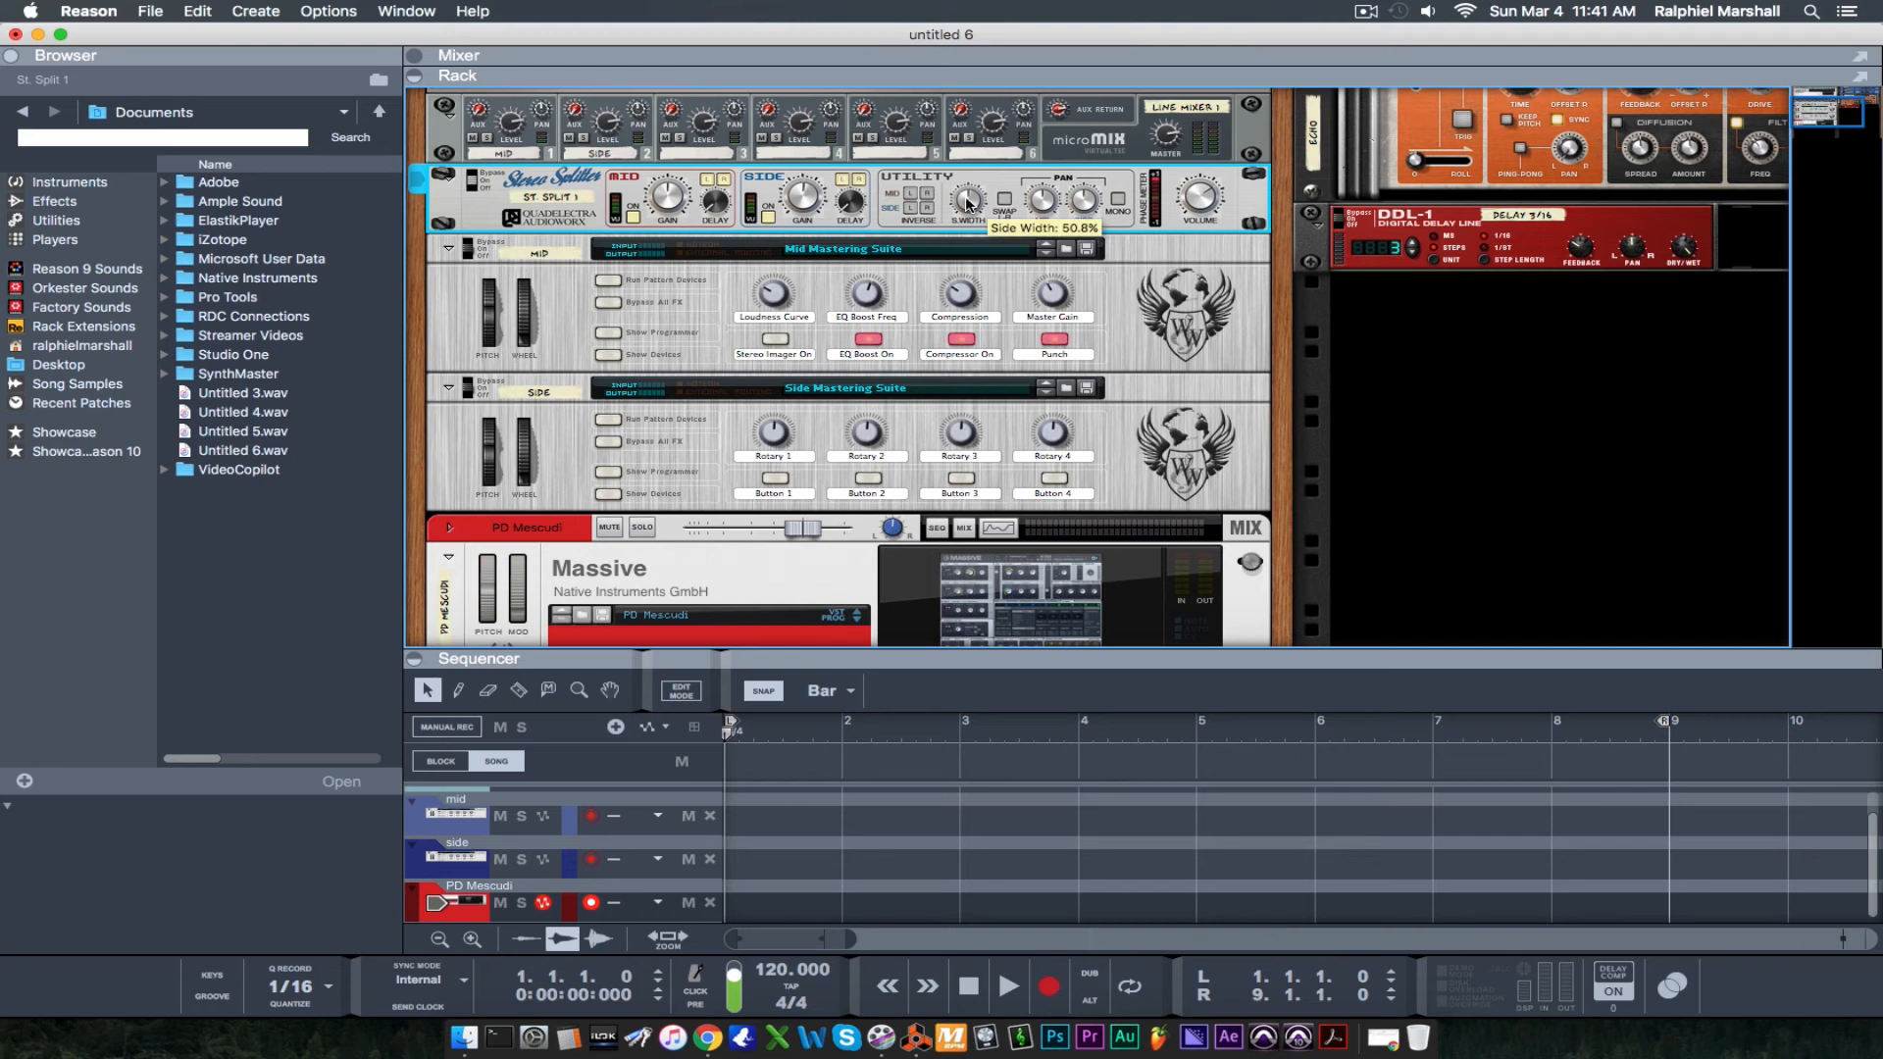
left_click_drag(966, 201, 966, 53)
mouse_move(976, 204)
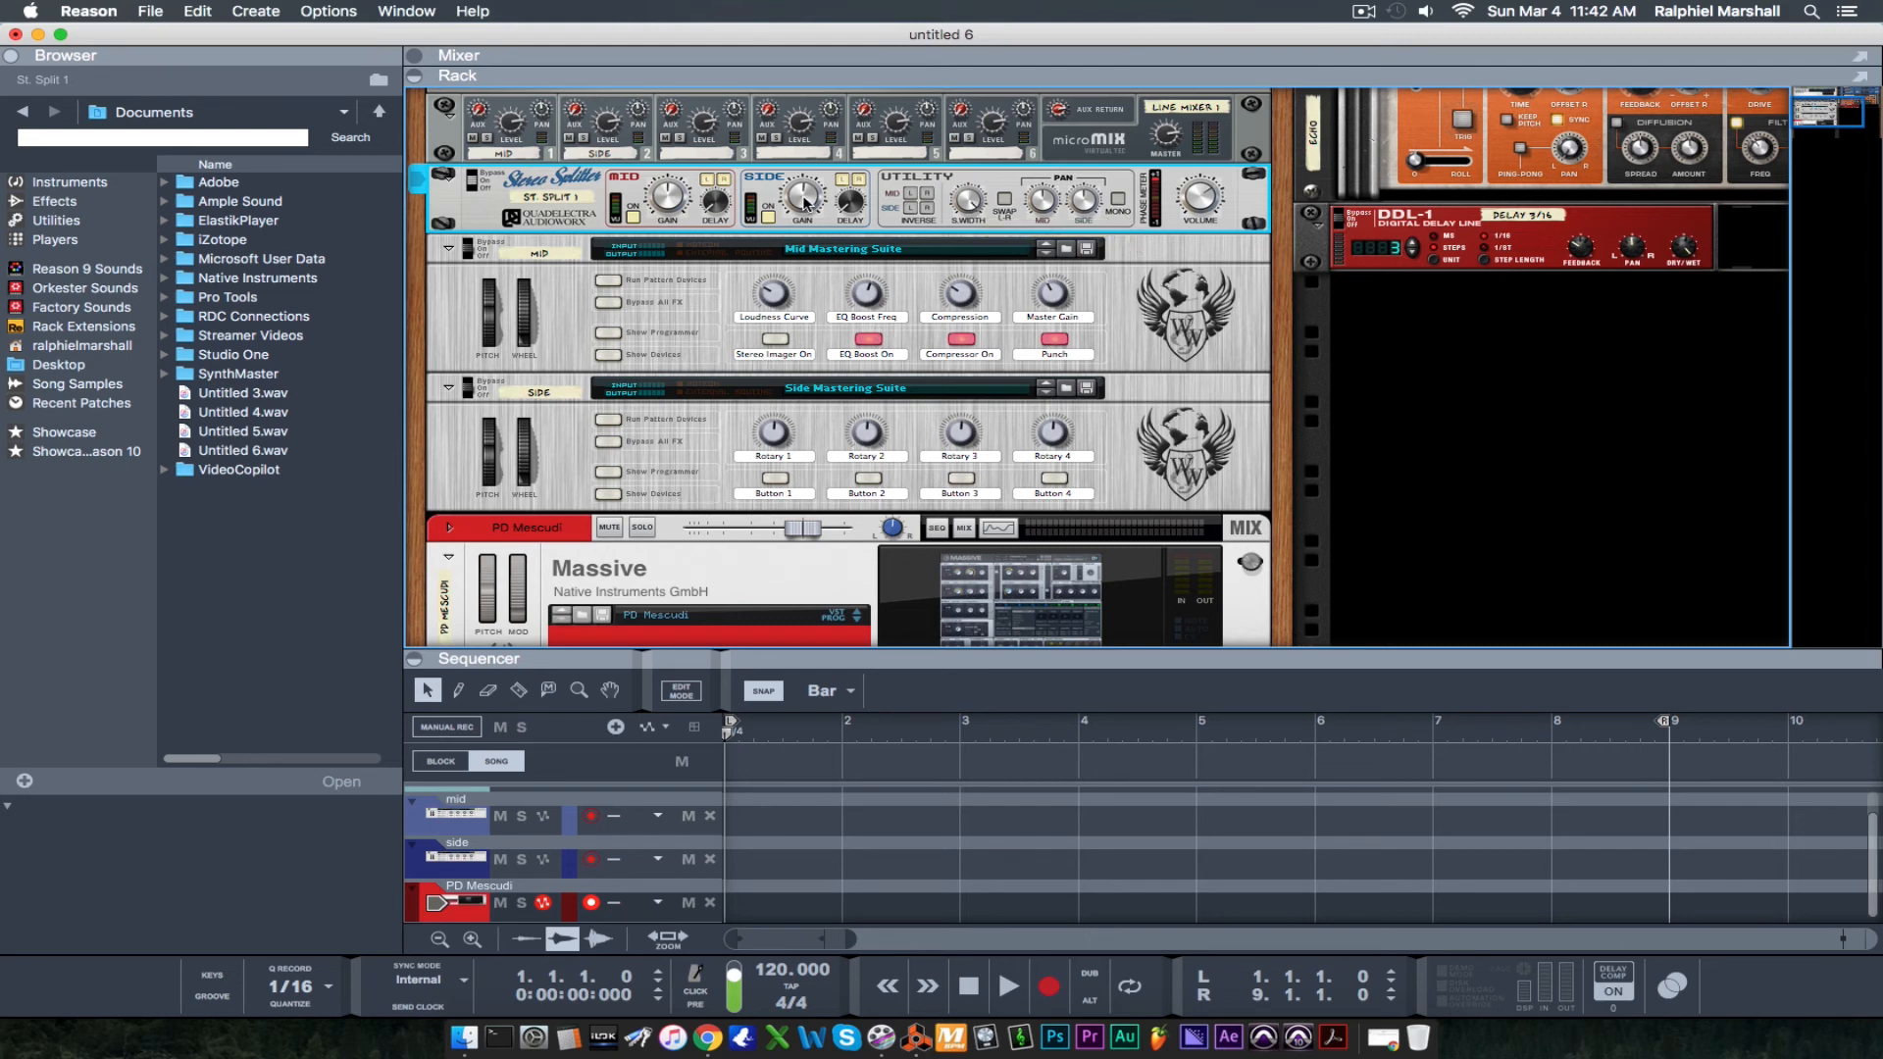
mouse_move(805, 203)
Step: Expand the Master Section's insert FX area to examine it, collapse it again and review the mastering chain
scroll(510, 314, "up", 5)
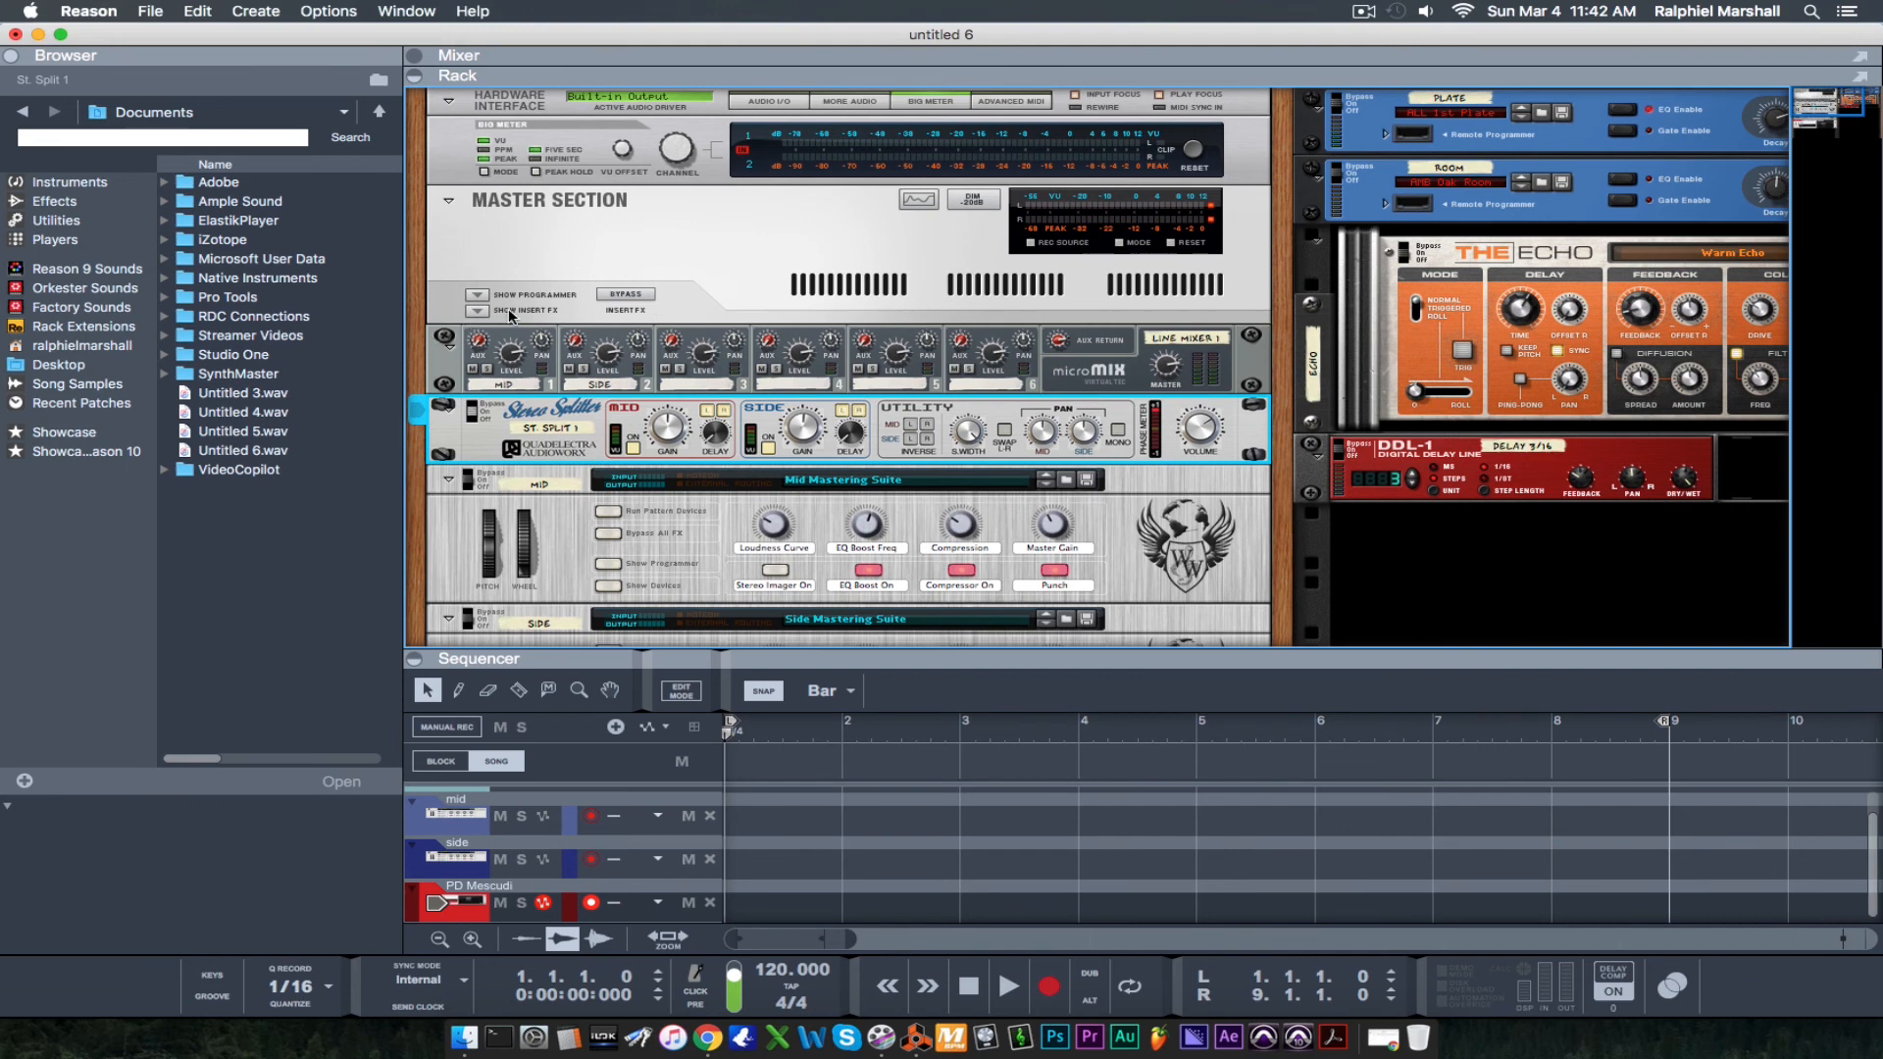
left_click(477, 311)
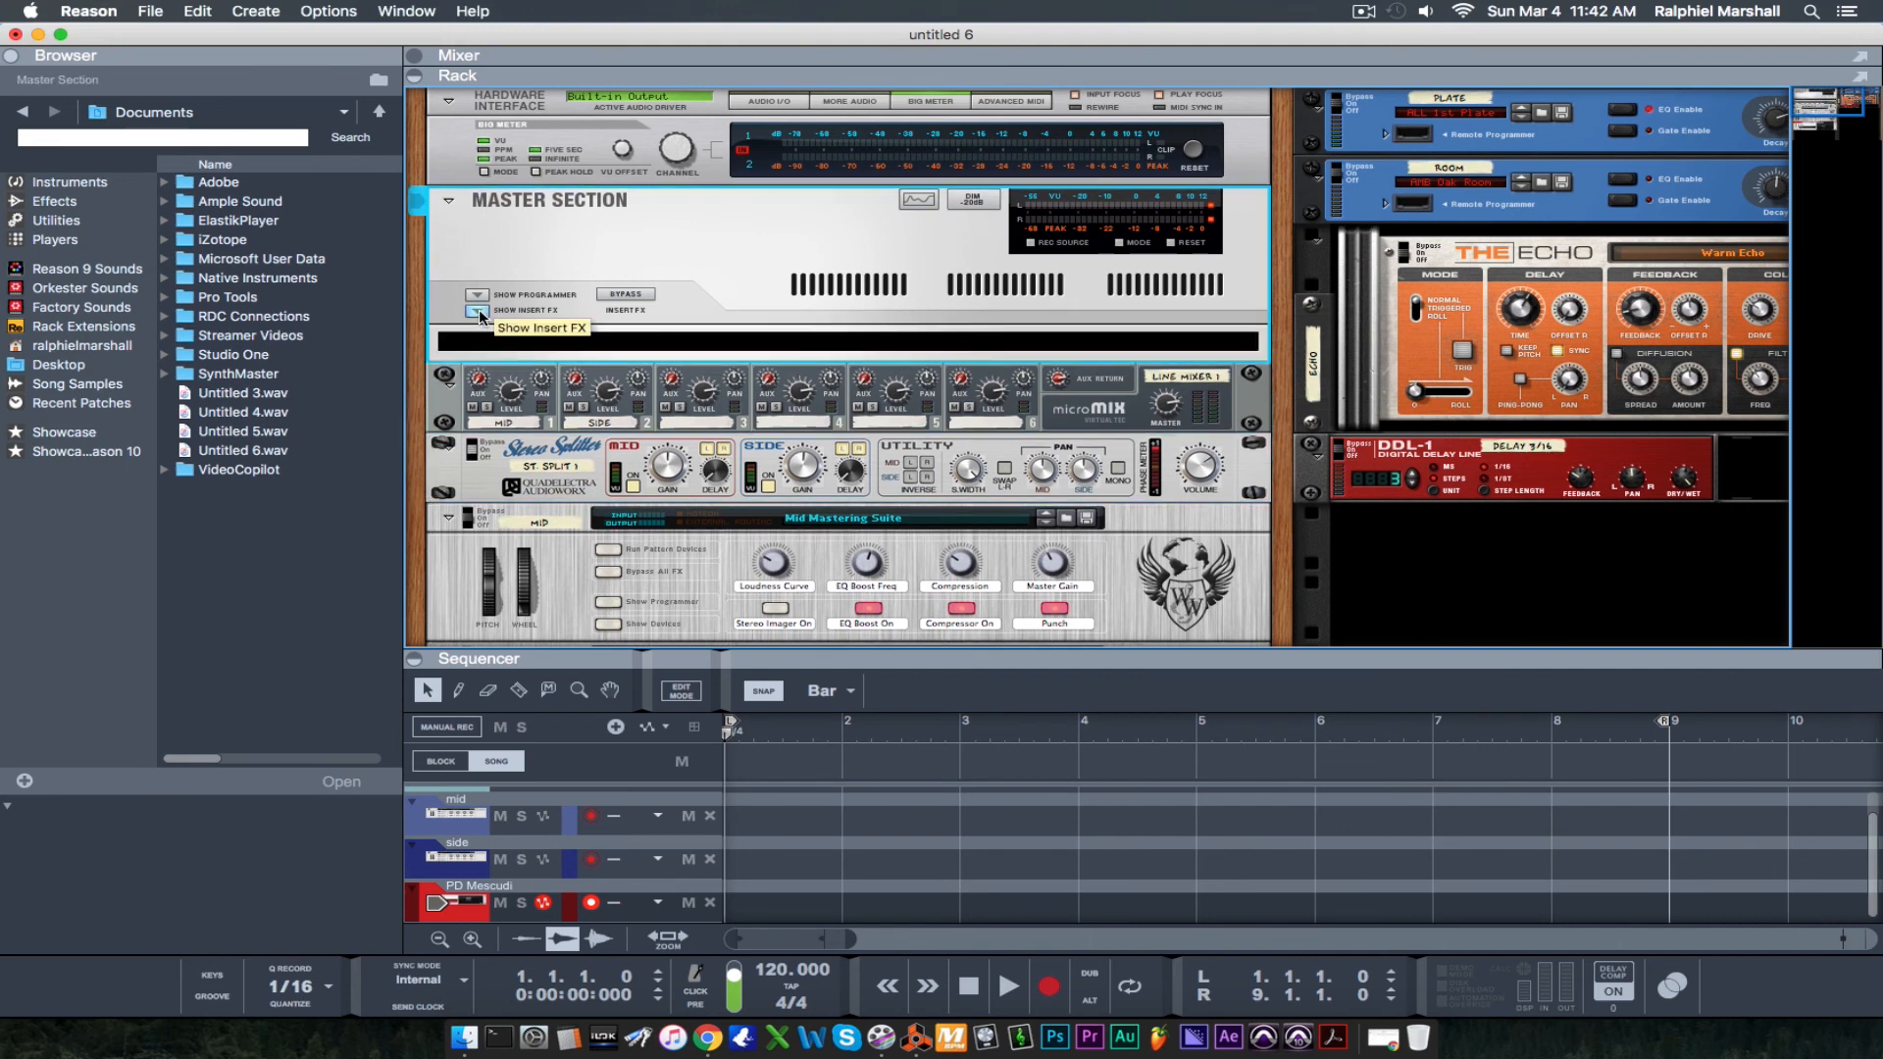
left_click(797, 345)
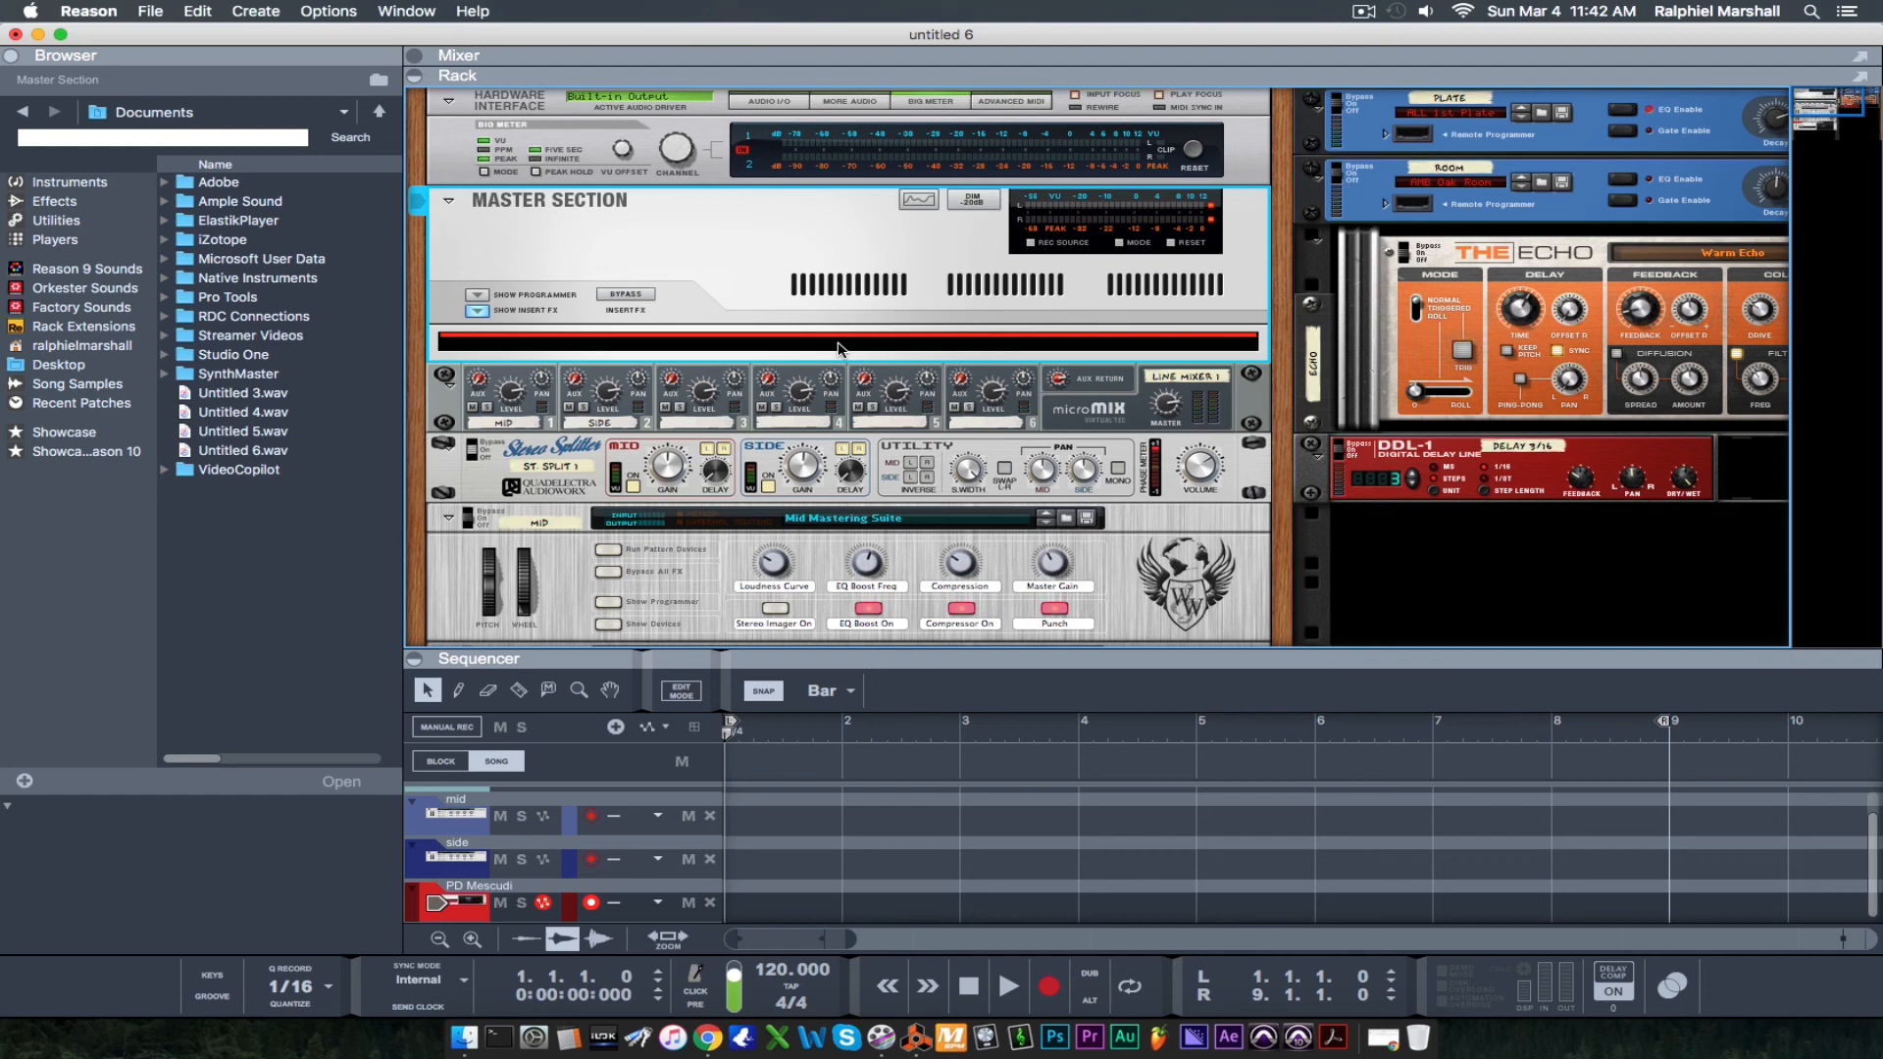
left_click(476, 310)
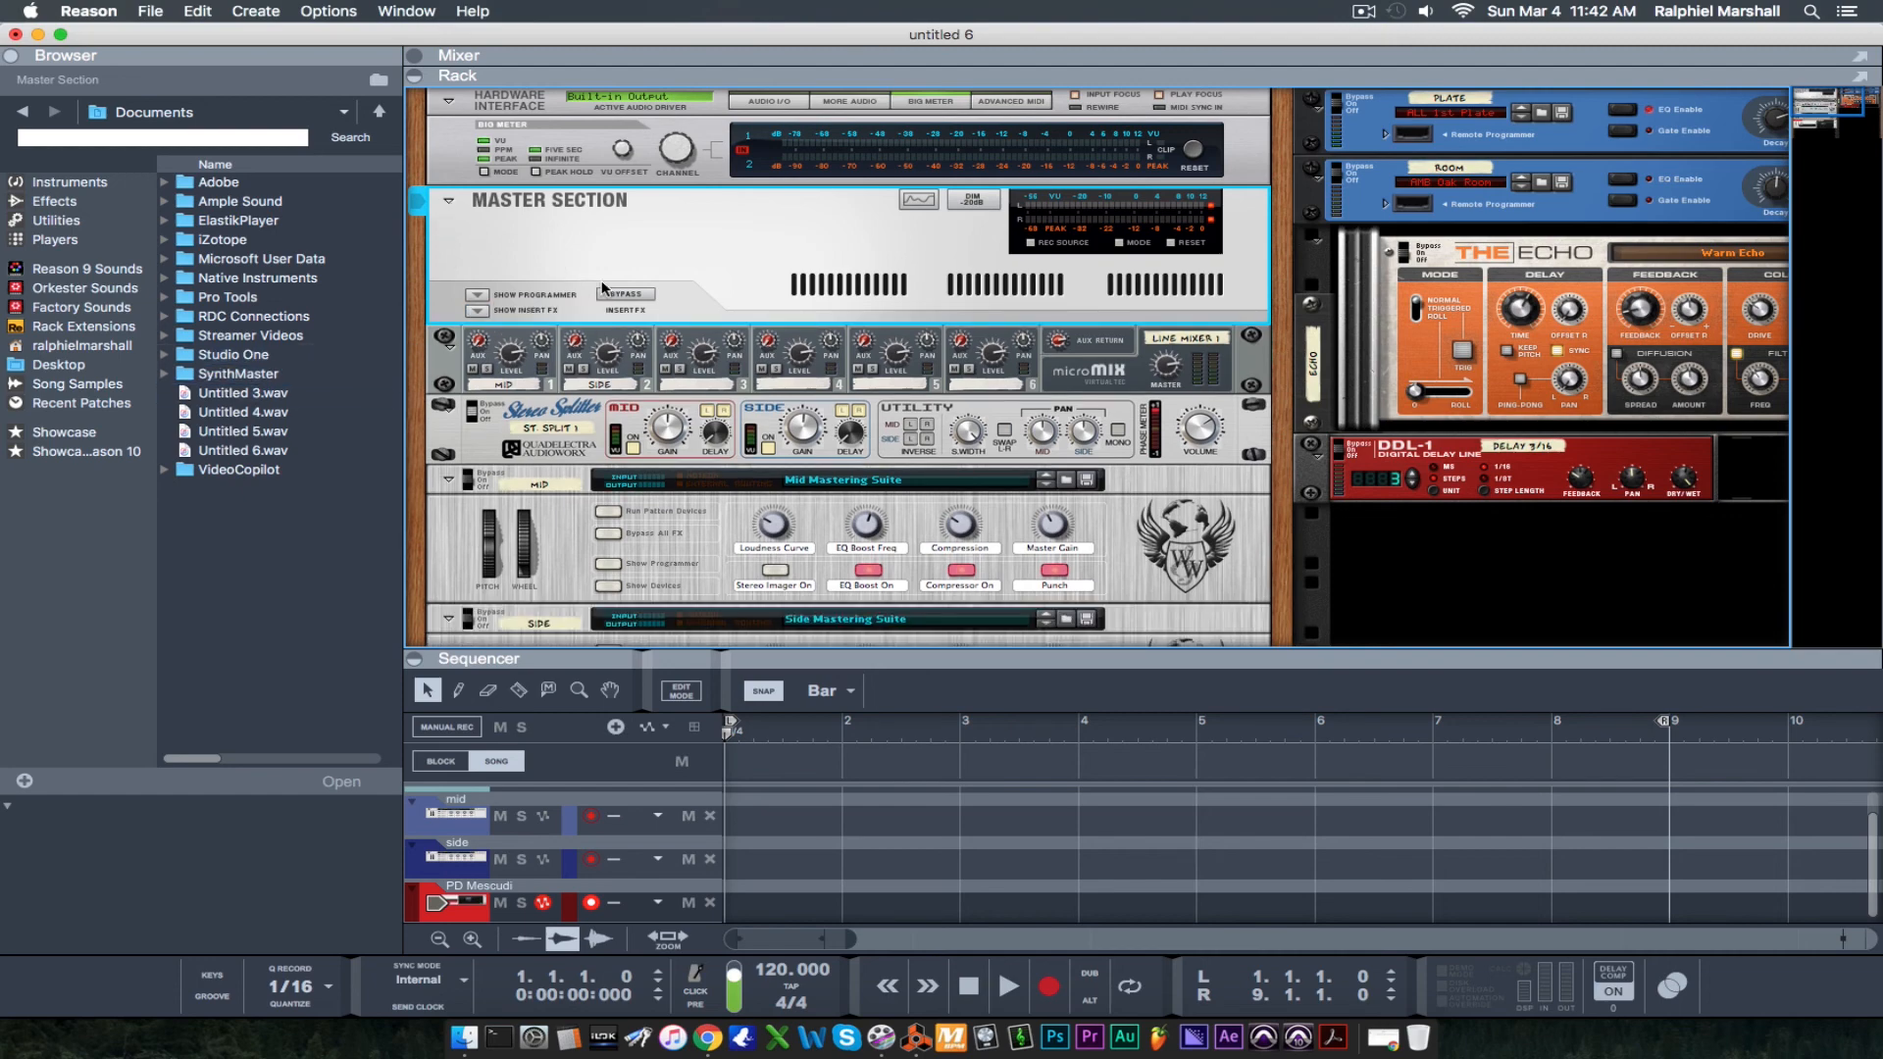
scroll(604, 295, "down", 5)
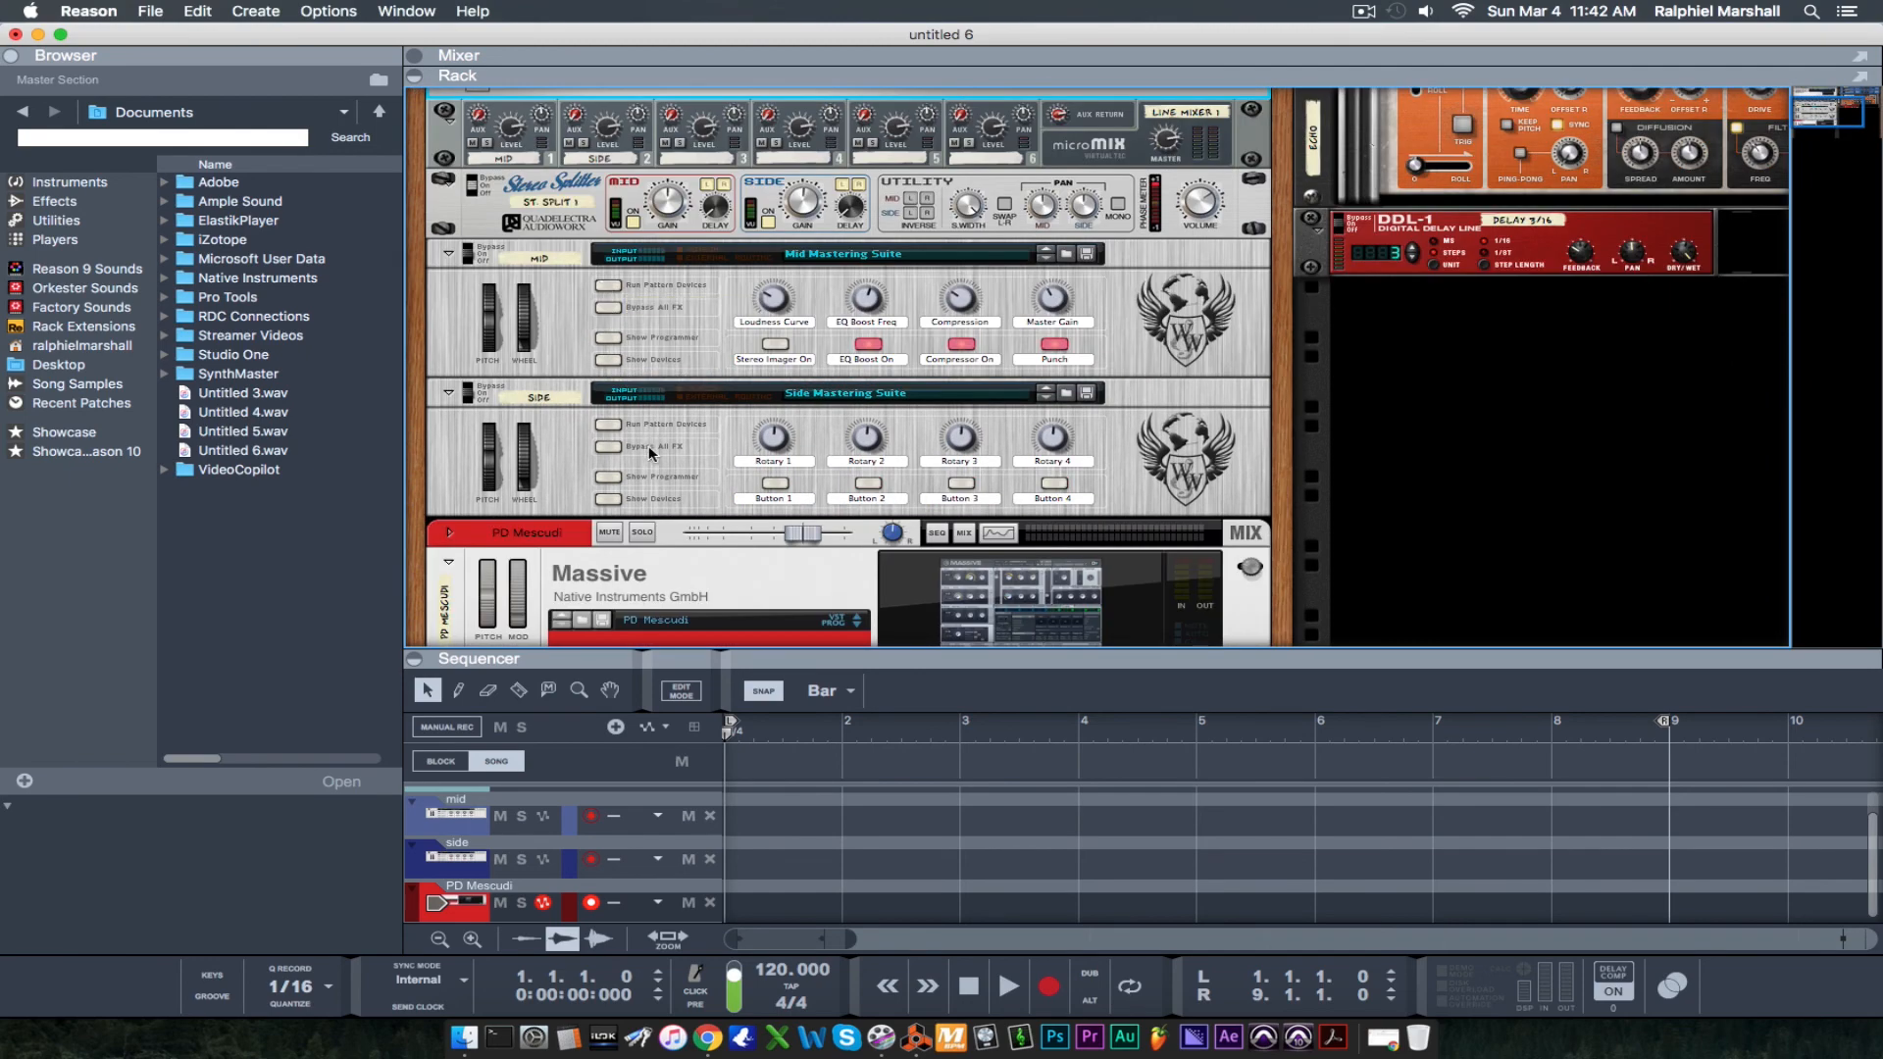
scroll(652, 453, "up", 1)
scroll(652, 454, "up", 4)
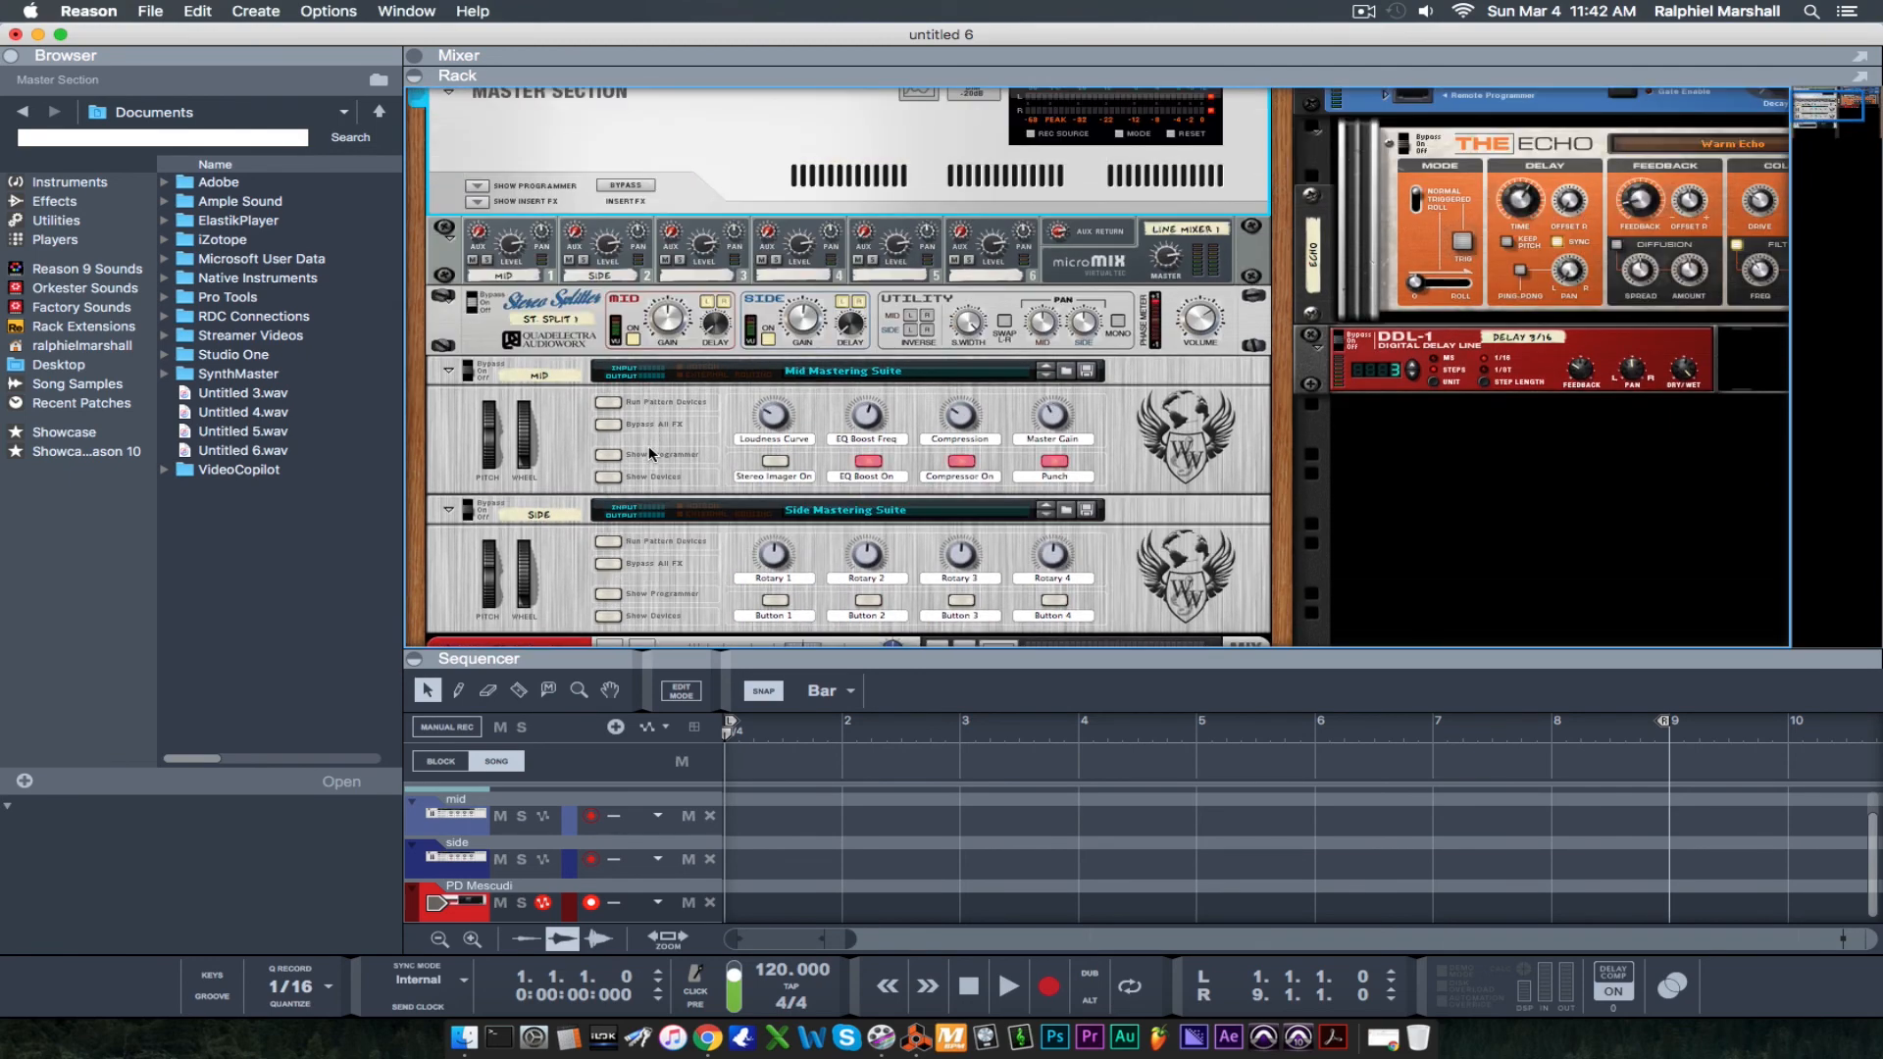
Step: Flip the rack to examine the cabling between the line mixer, Stereo Splitter and mid and side Combinators, and return to the front view
scroll(651, 453, "down", 1)
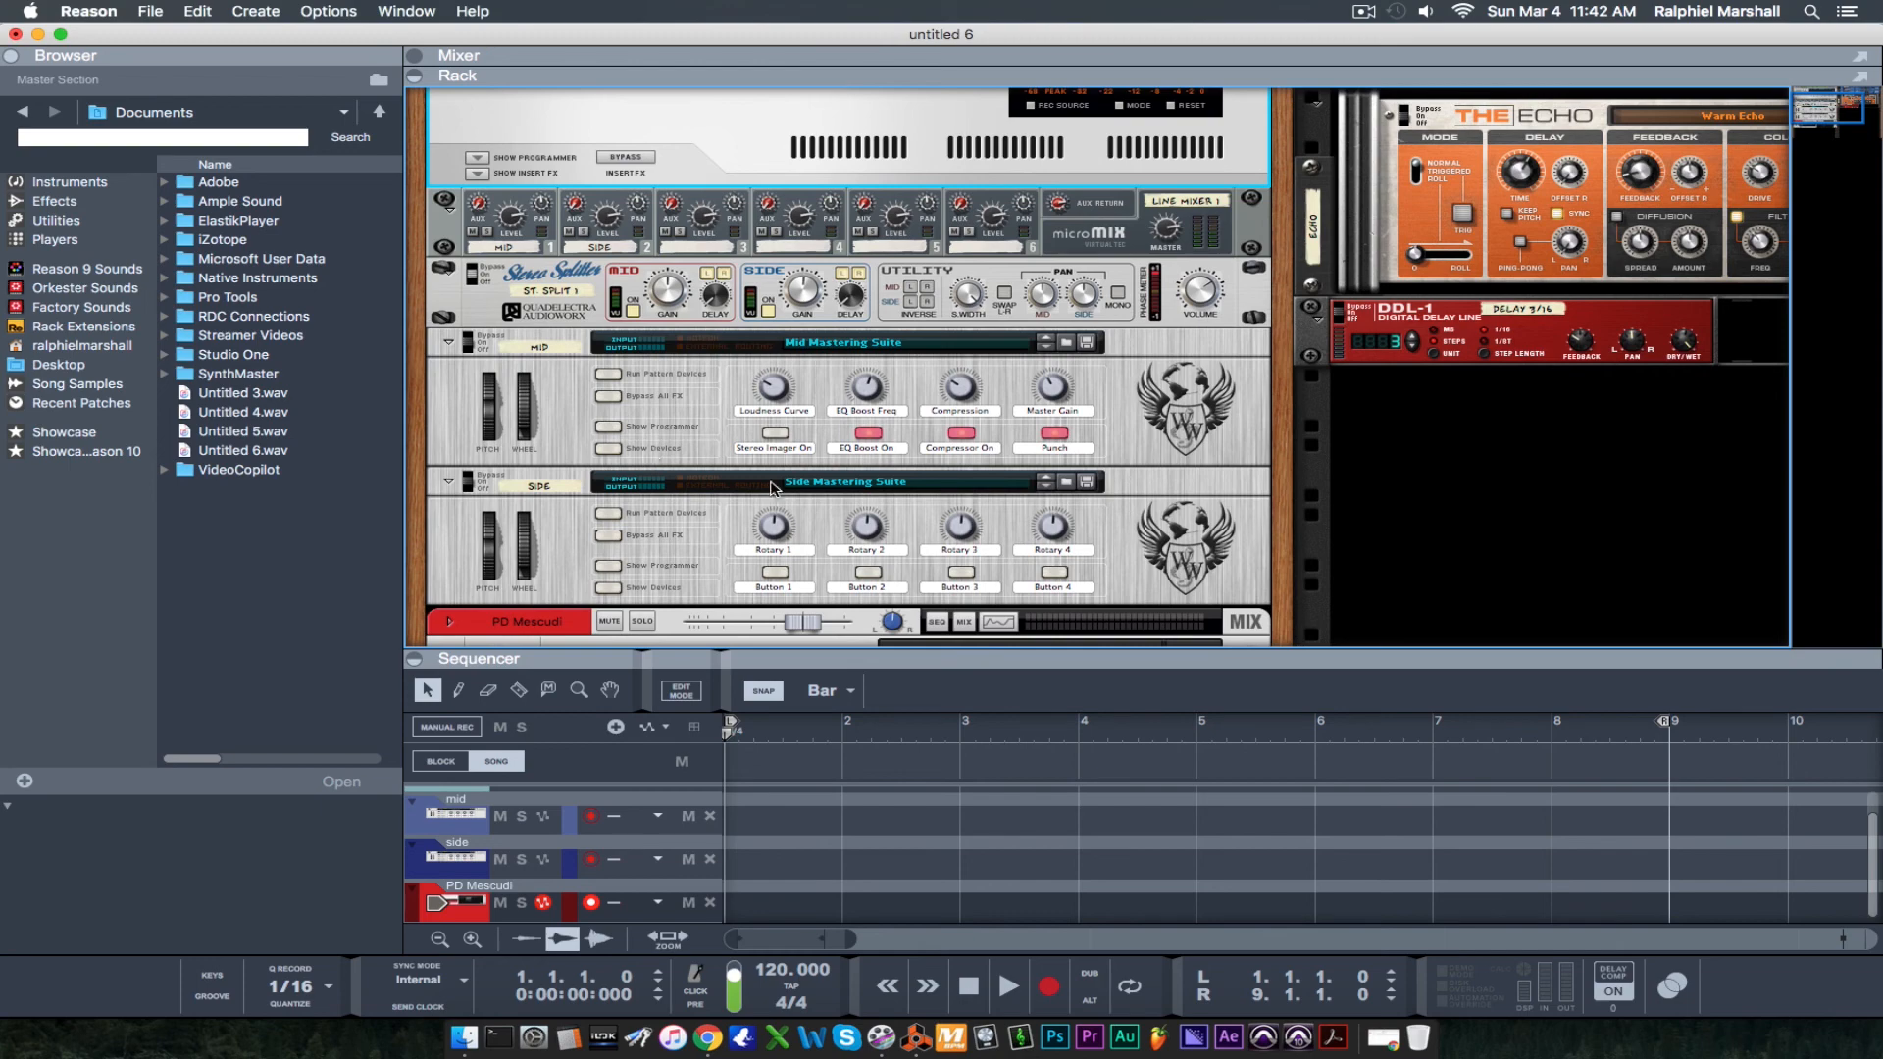
key("Tab")
scroll(820, 490, "down", 3)
scroll(820, 491, "down", 2)
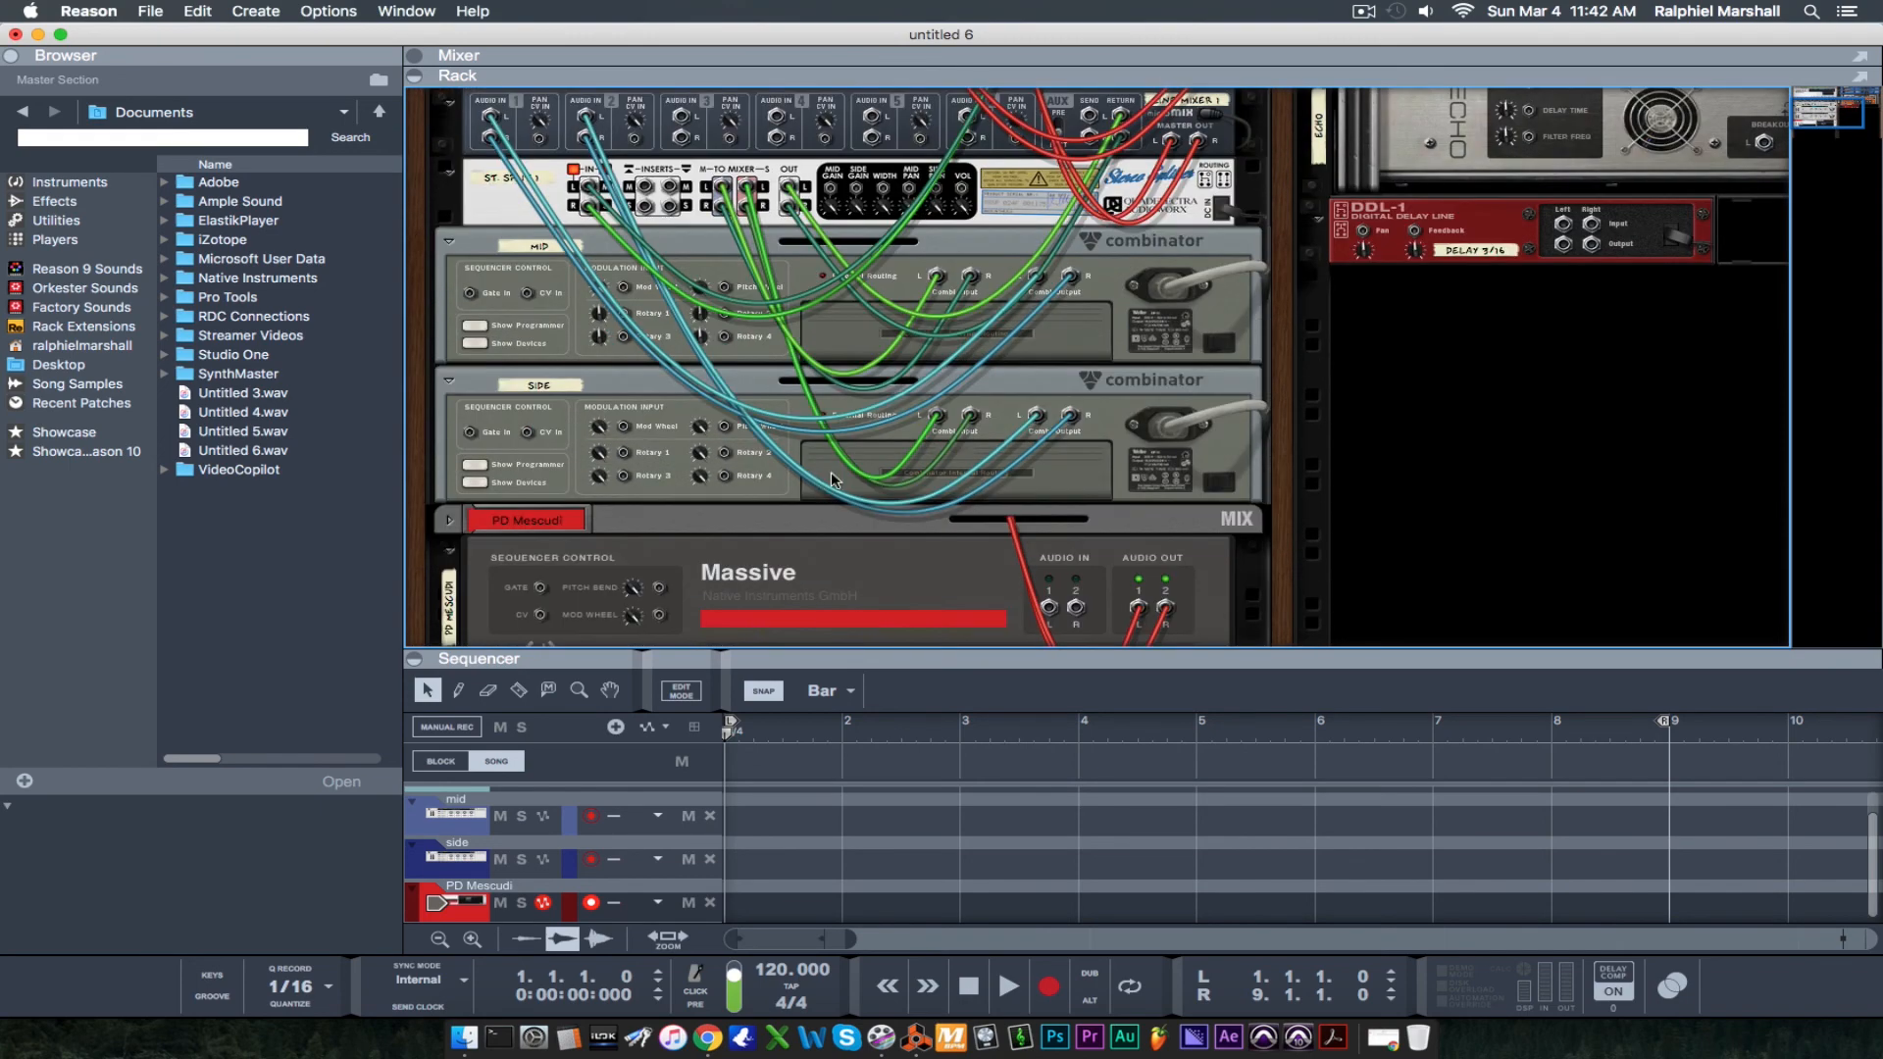
scroll(893, 535, "down", 3)
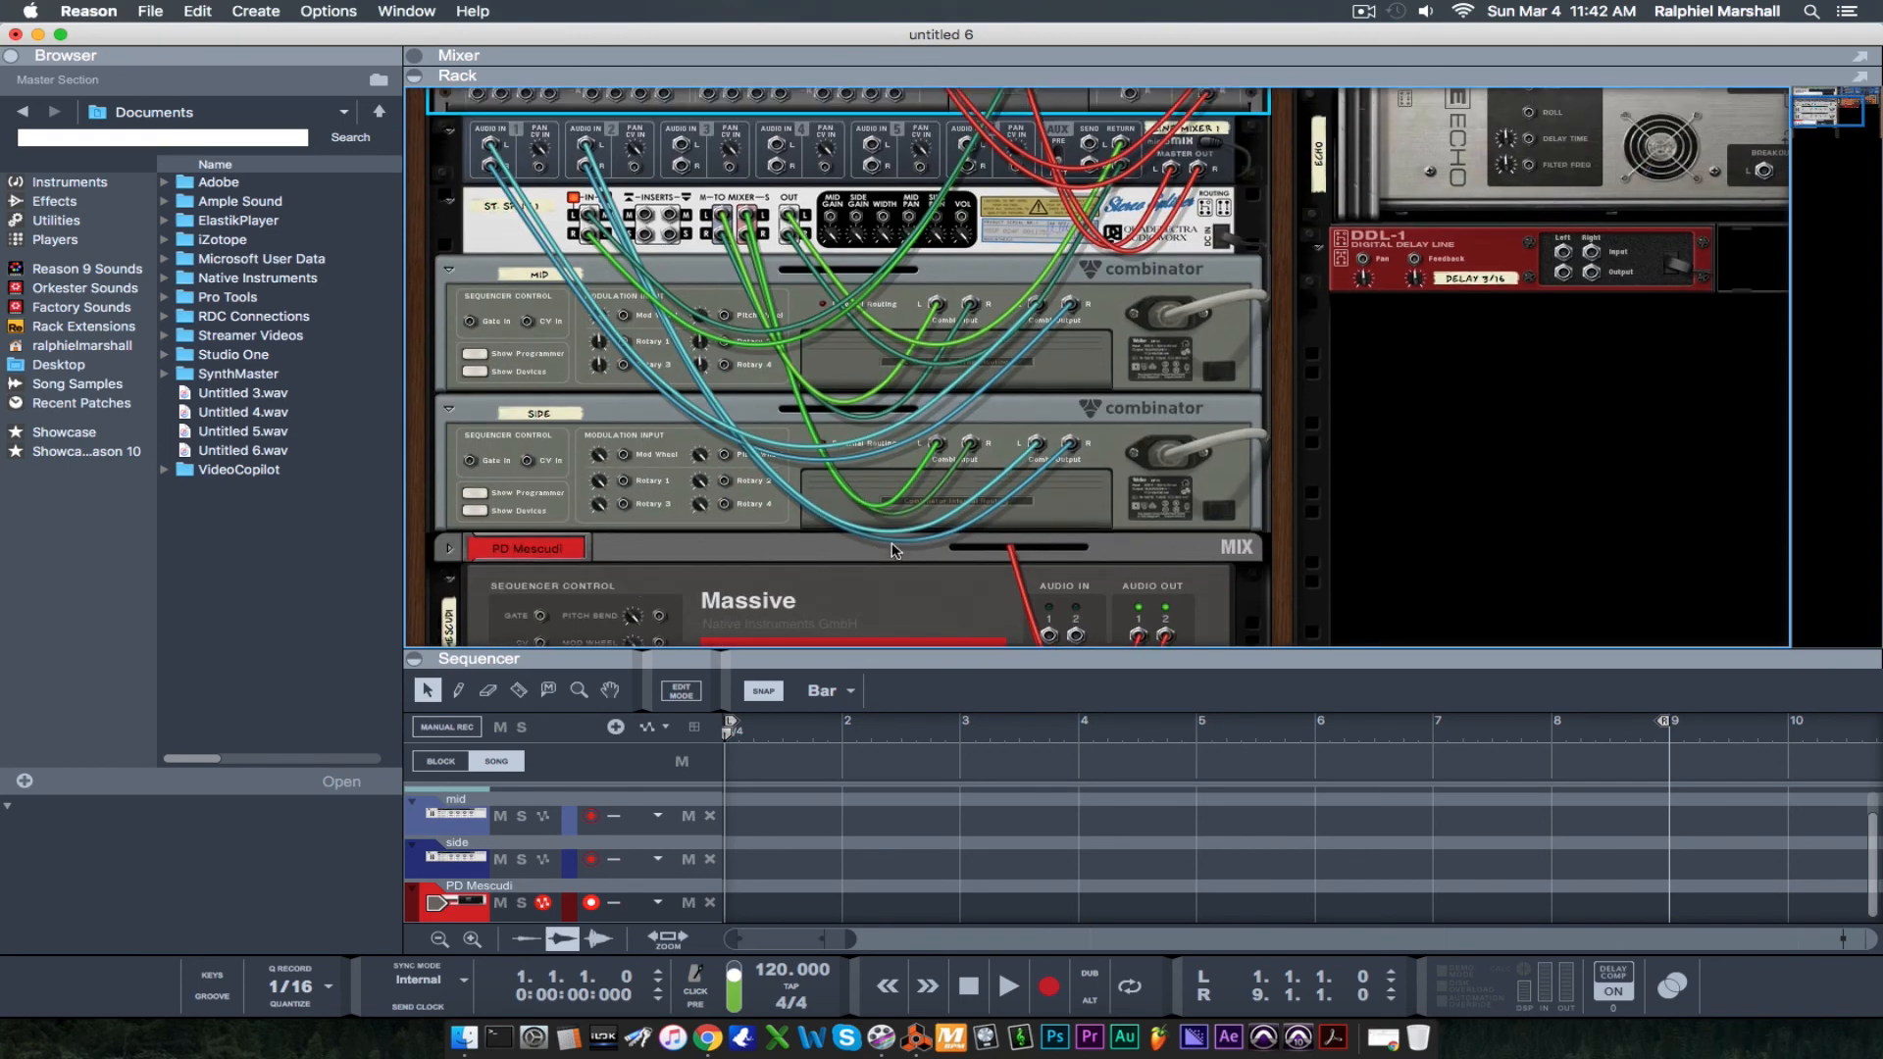
scroll(886, 545, "up", 6)
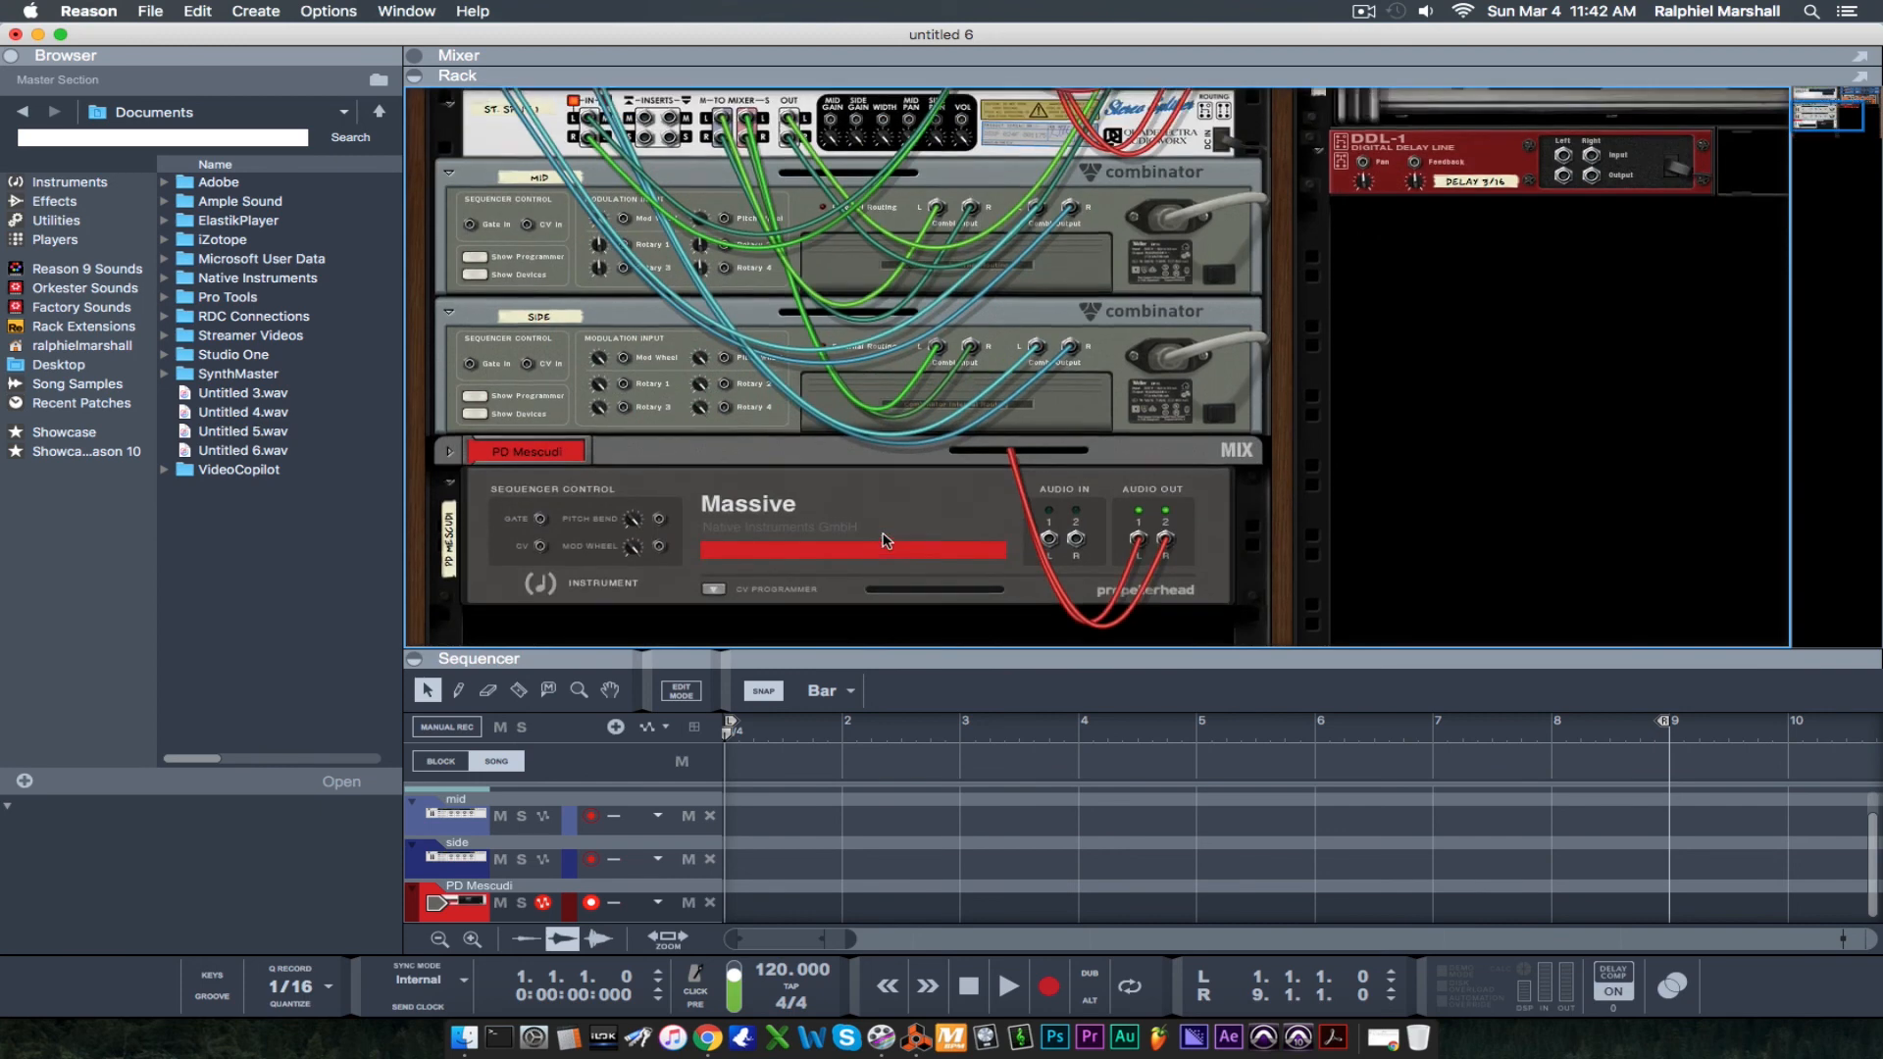
key("Tab")
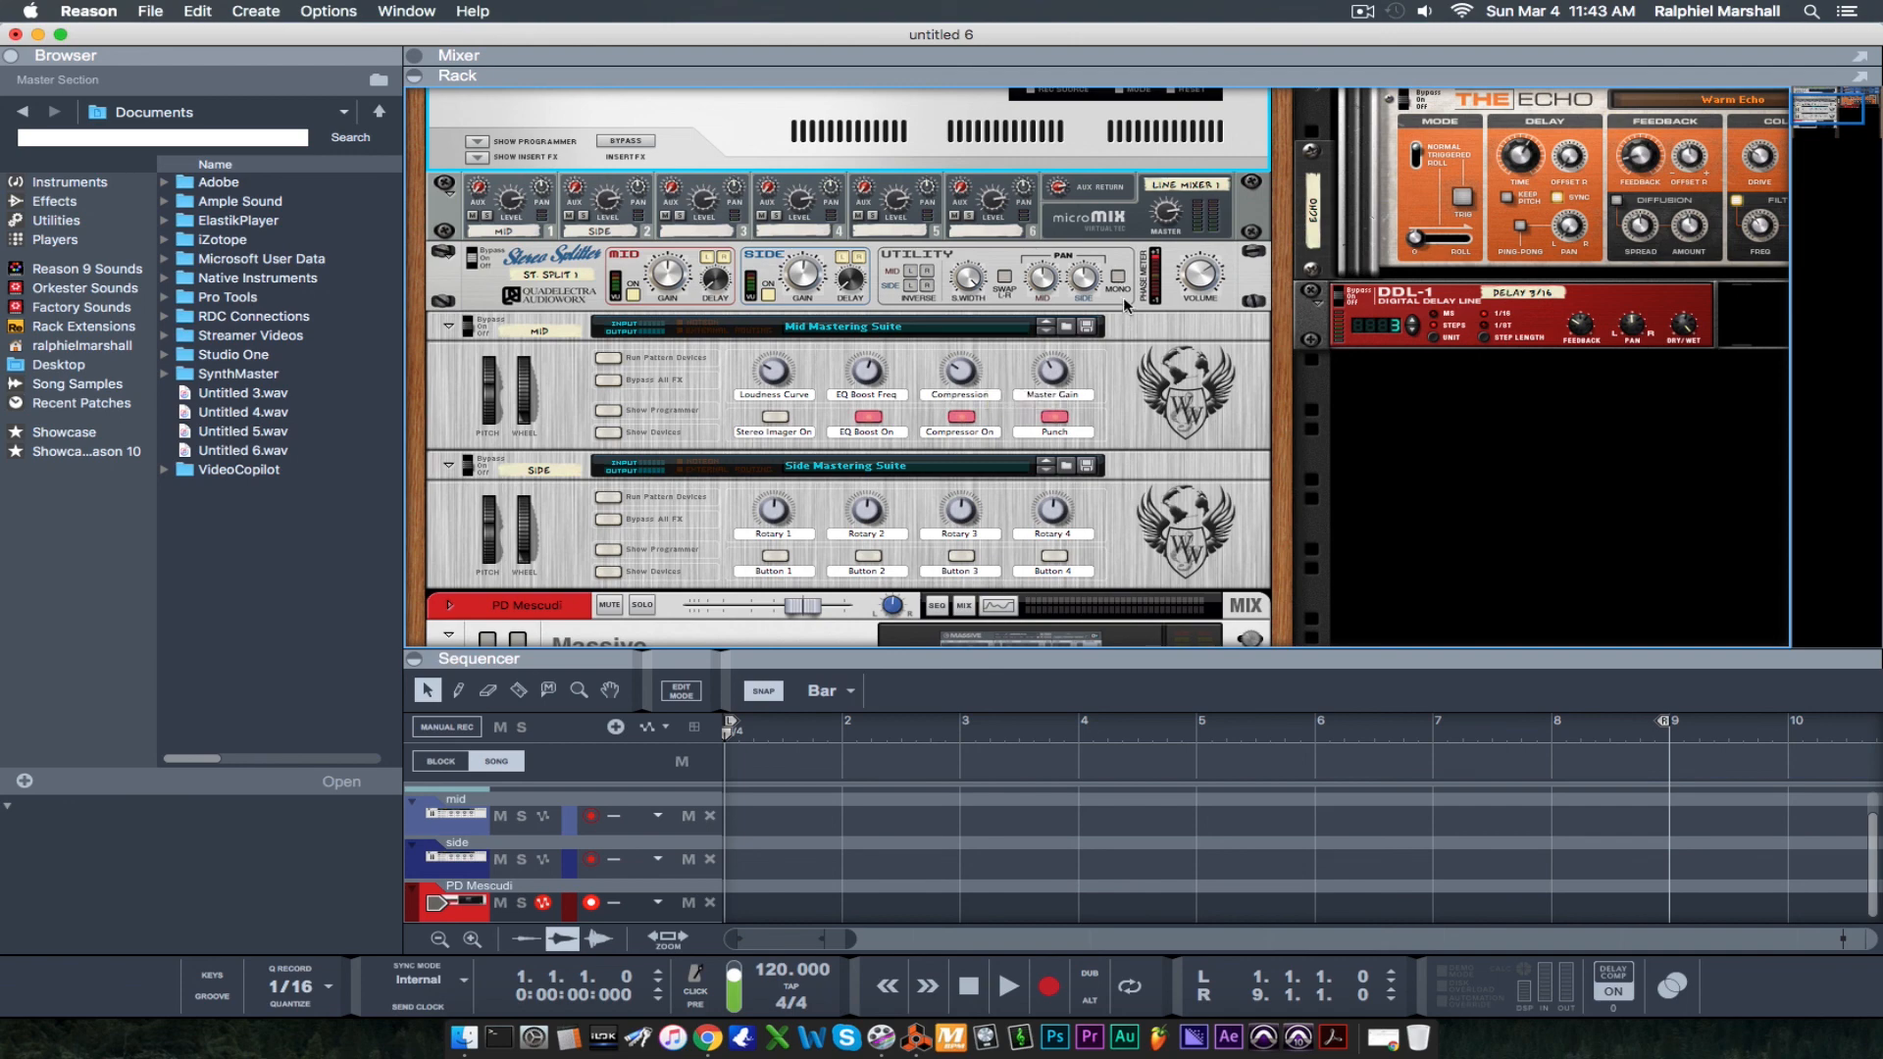
scroll(1126, 305, "down", 5)
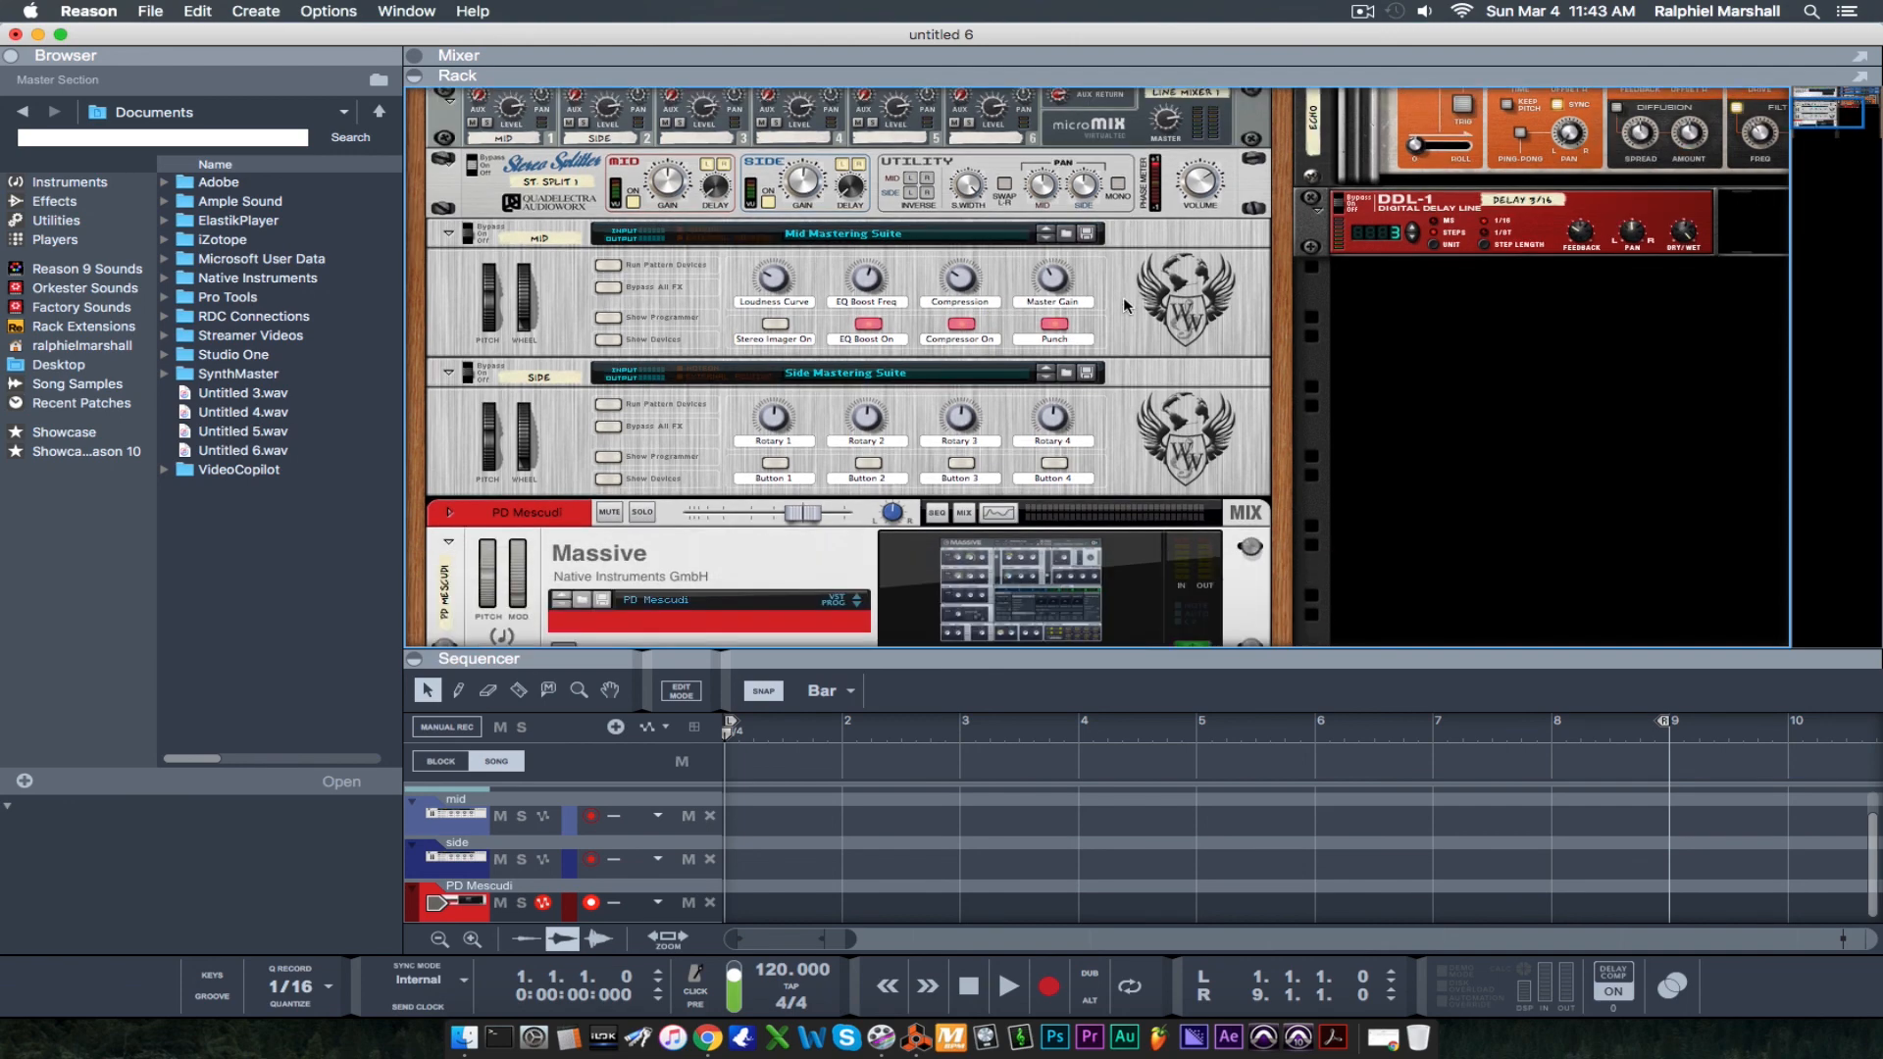
scroll(1126, 305, "up", 7)
scroll(1126, 305, "up", 2)
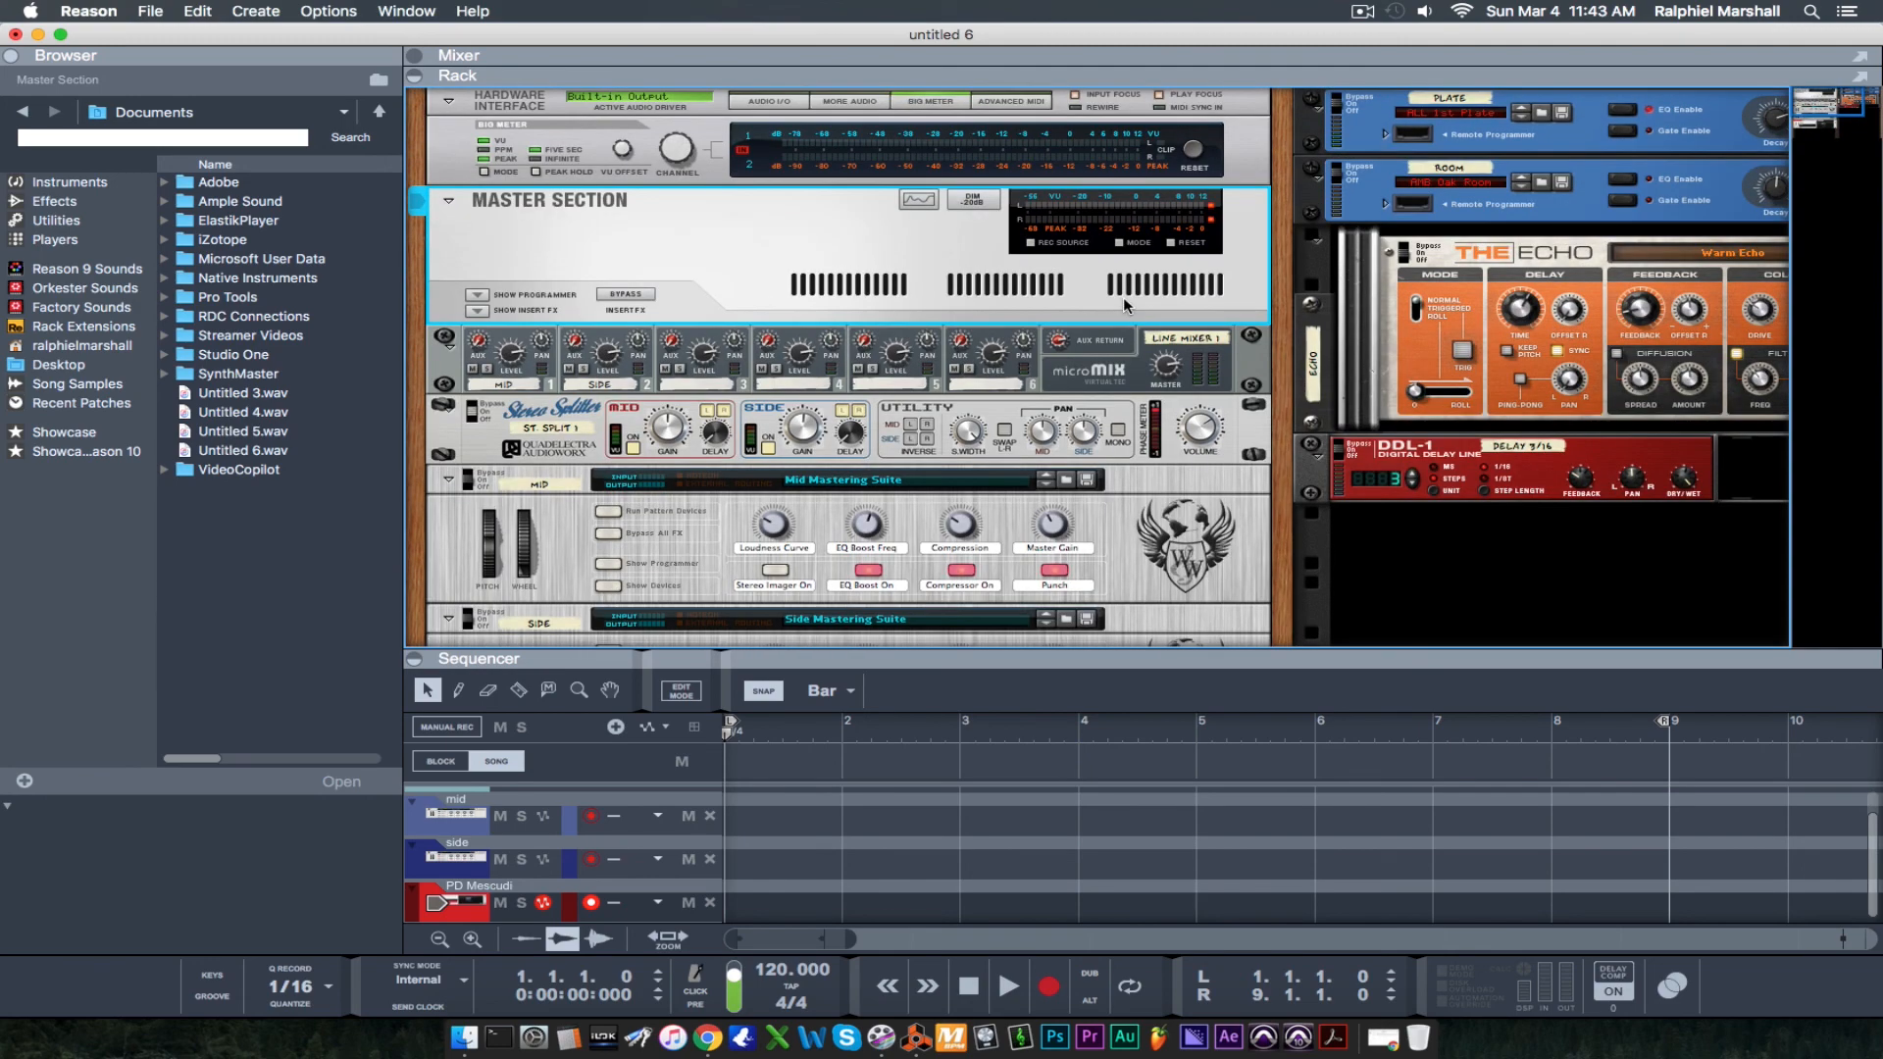
scroll(1126, 305, "down", 10)
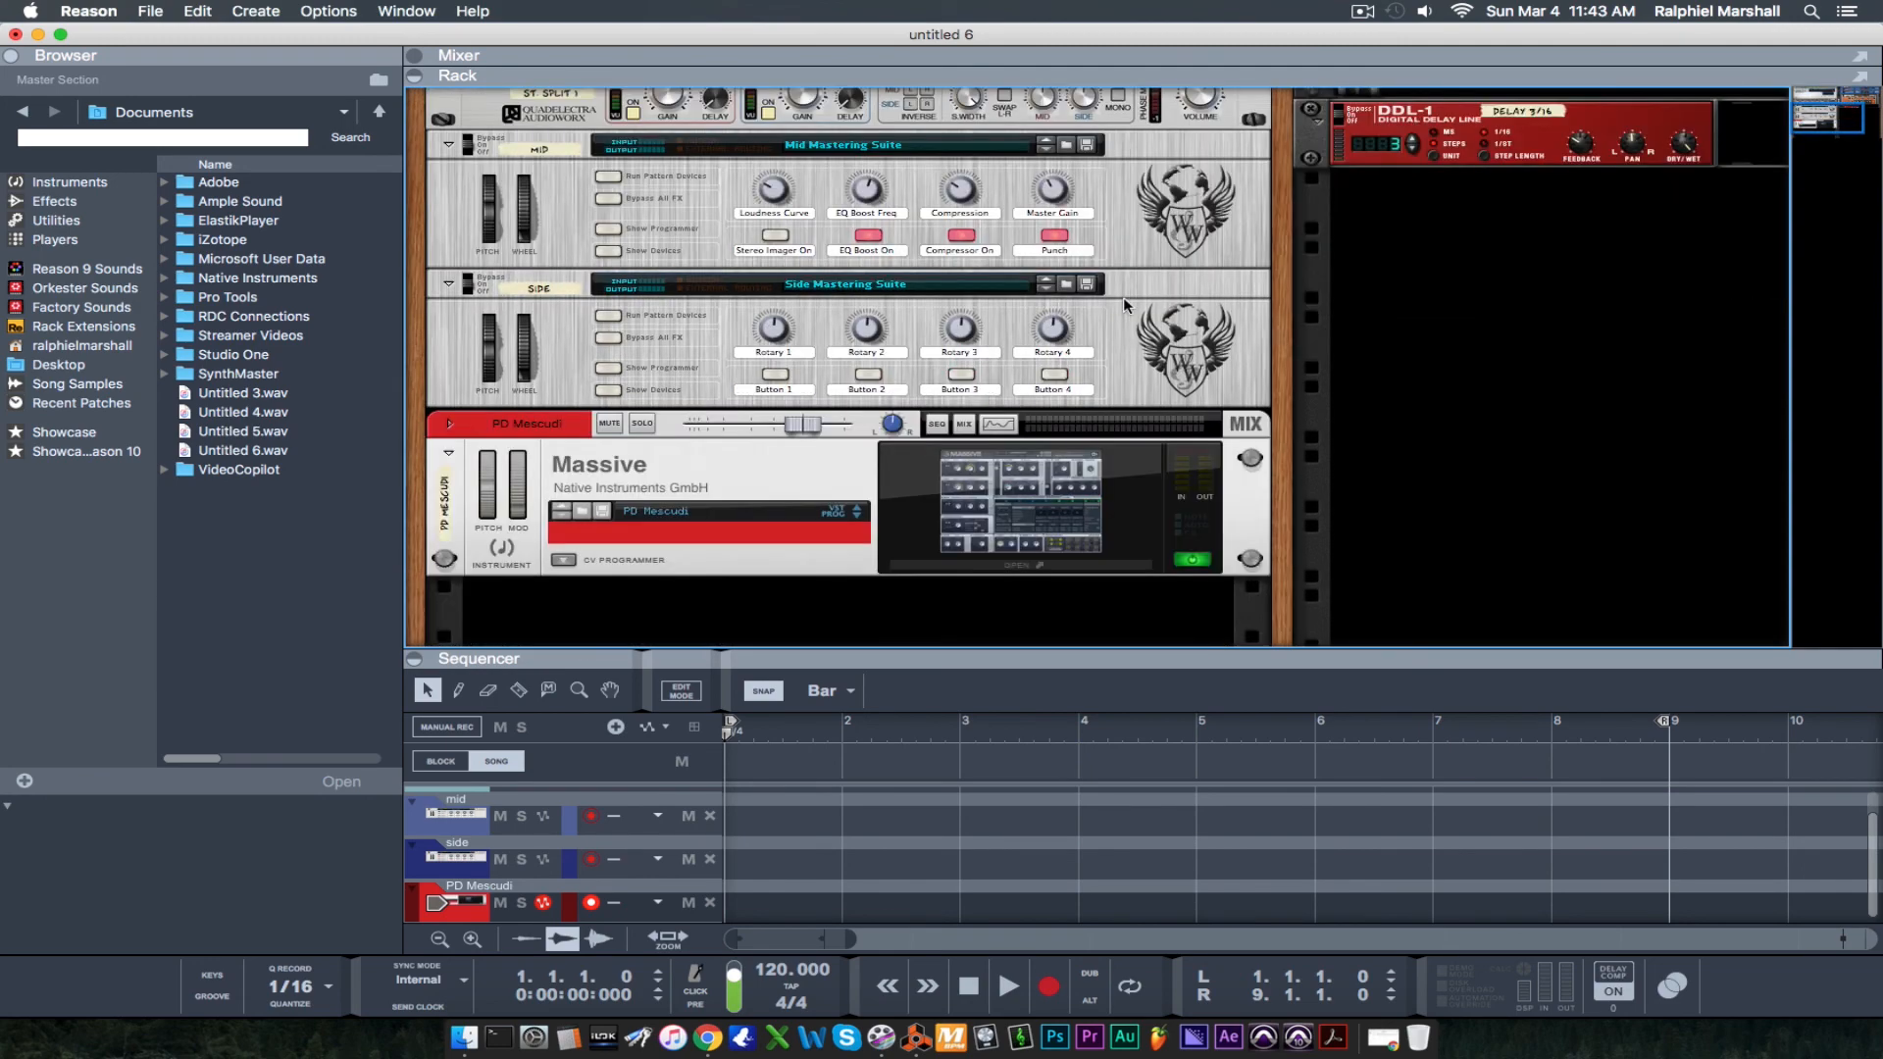
scroll(1126, 305, "up", 9)
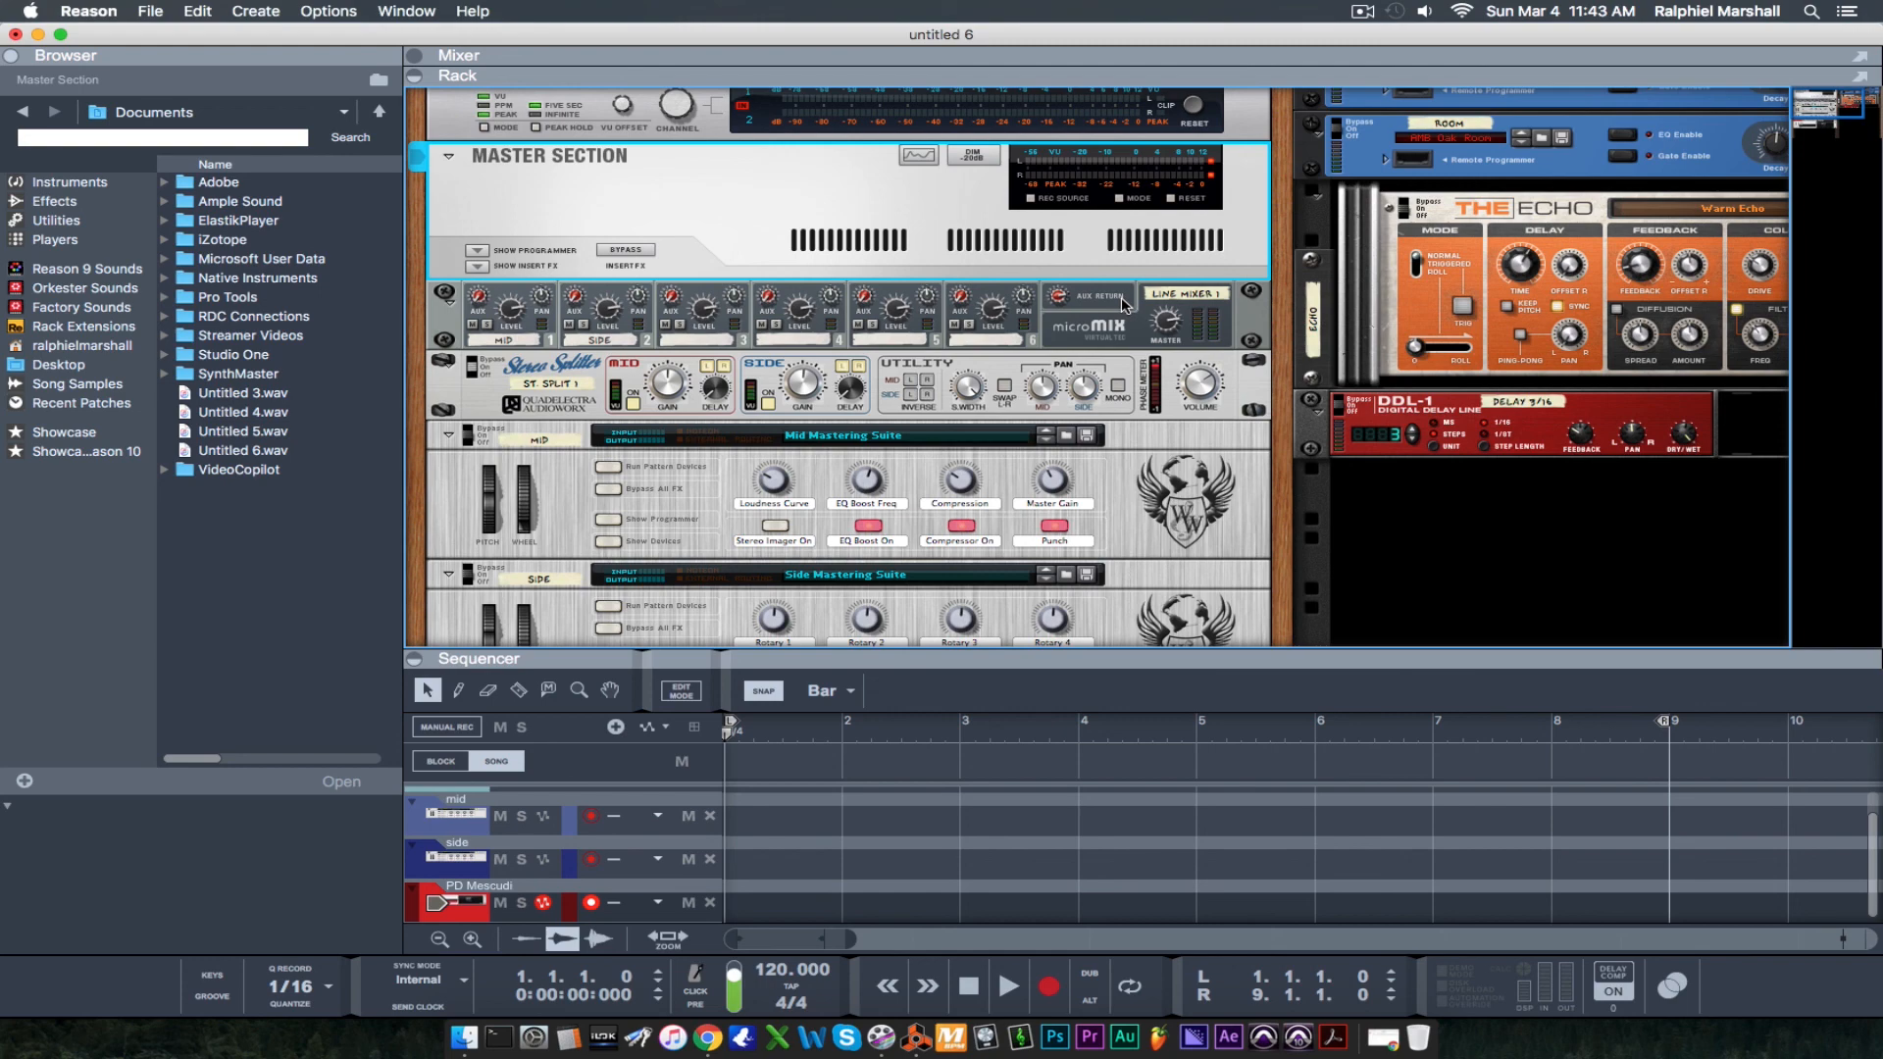
scroll(967, 383, "down", 12)
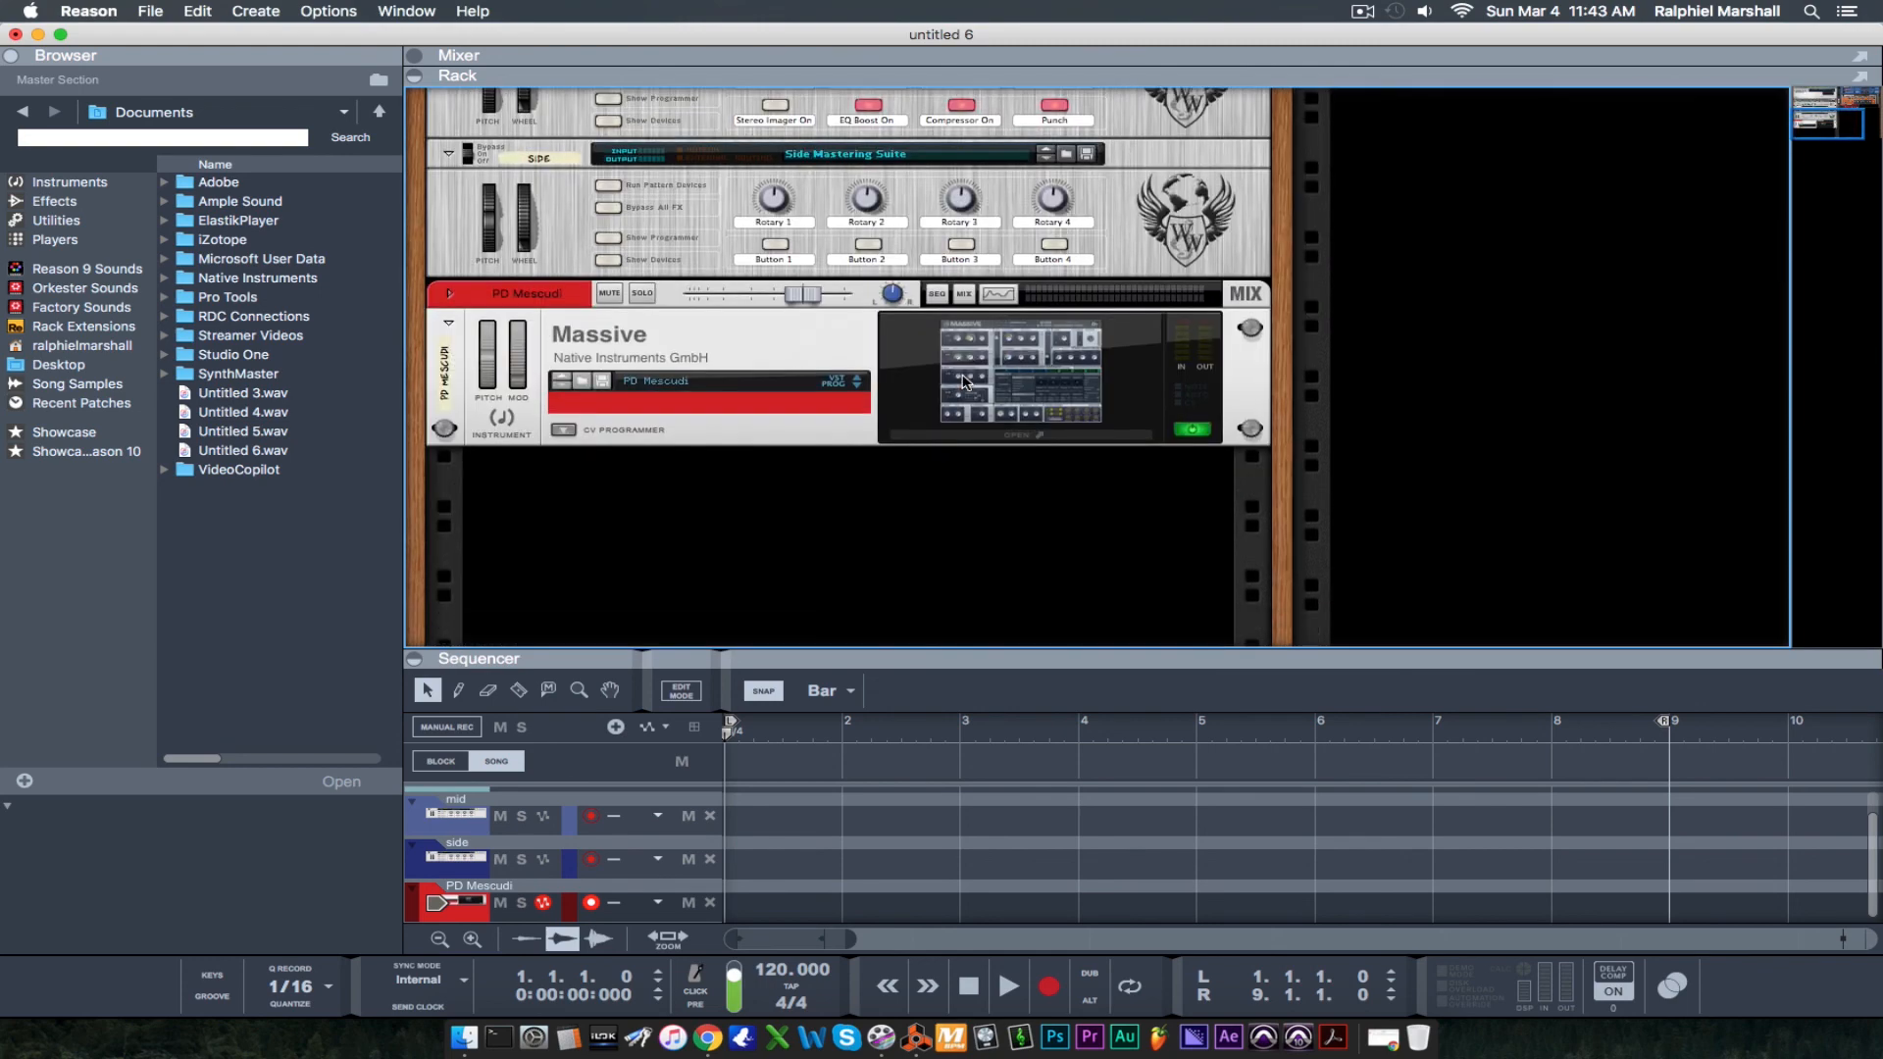
scroll(966, 382, "up", 13)
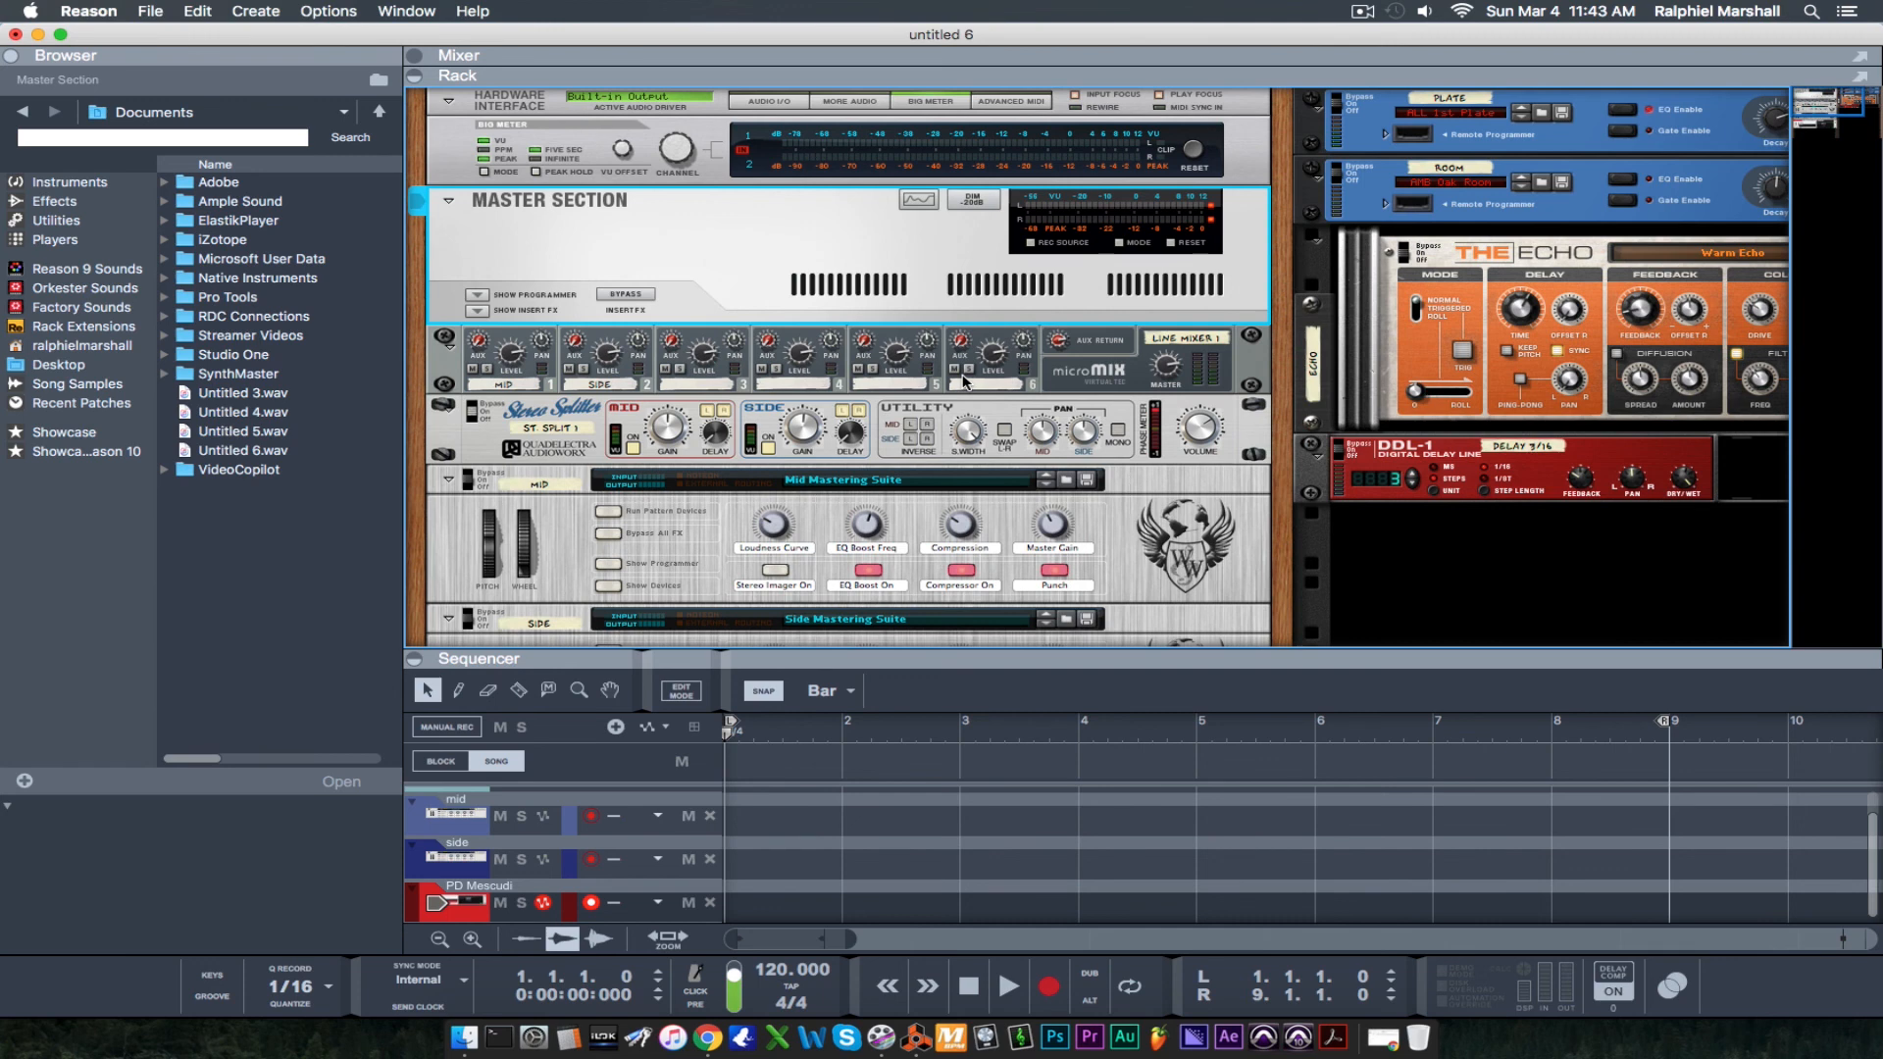